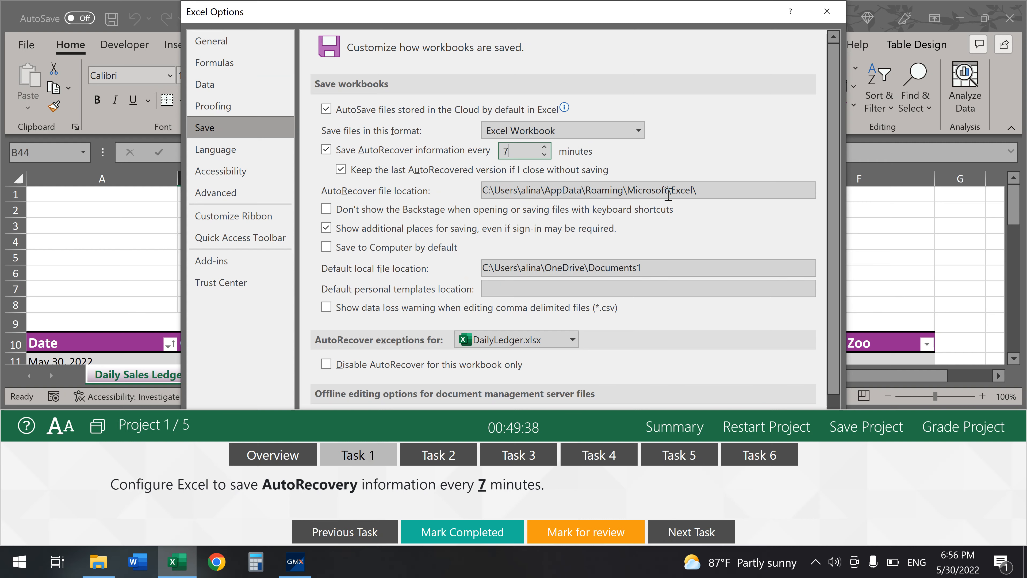
- Confirm AutoRecover every 7 minutes, close Excel Options, and mark the first task completed
scroll(789, 251, down, 3)
click(717, 410)
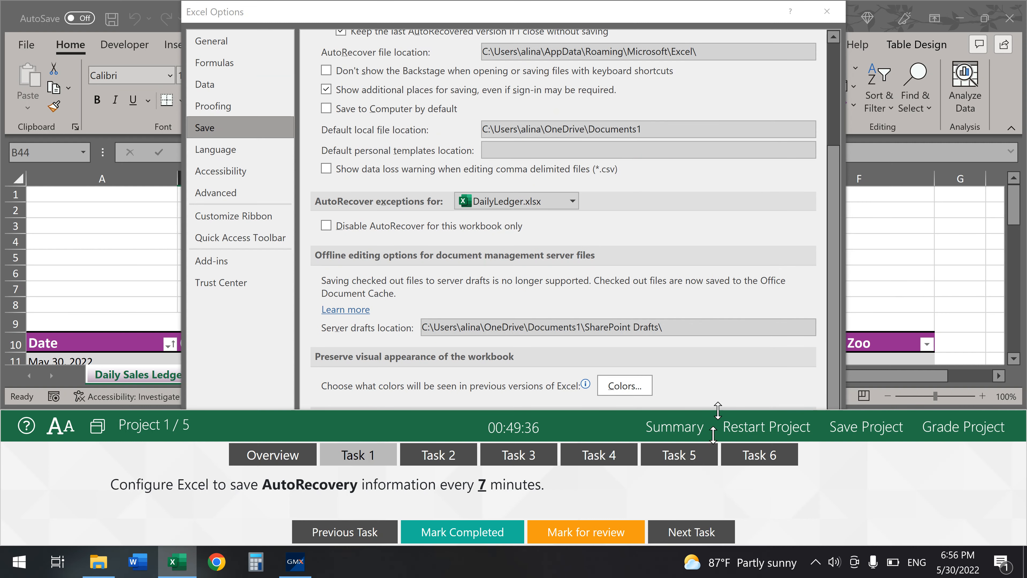
drag(717, 410, 724, 520)
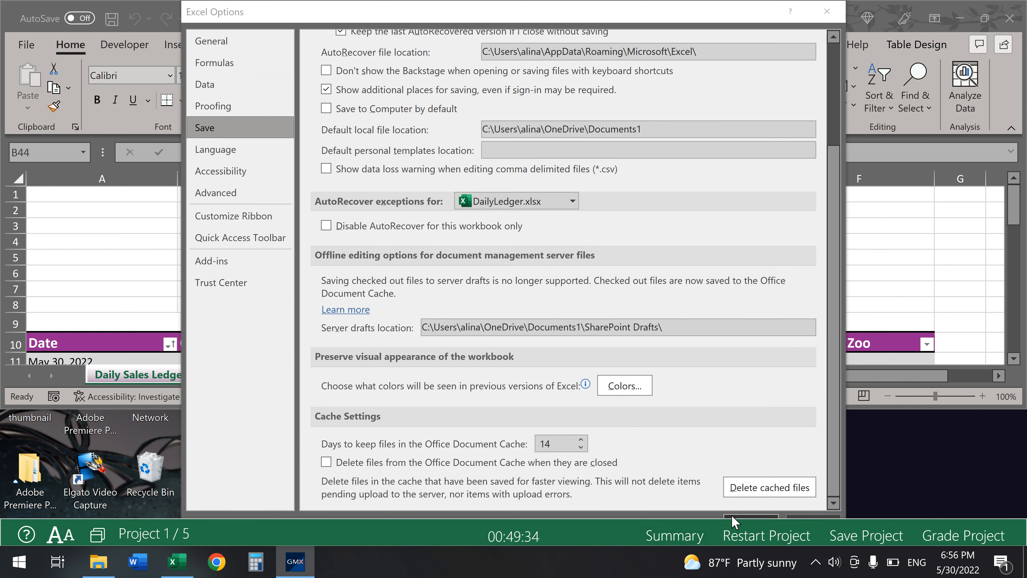
click(733, 516)
drag(602, 514, 607, 423)
click(453, 512)
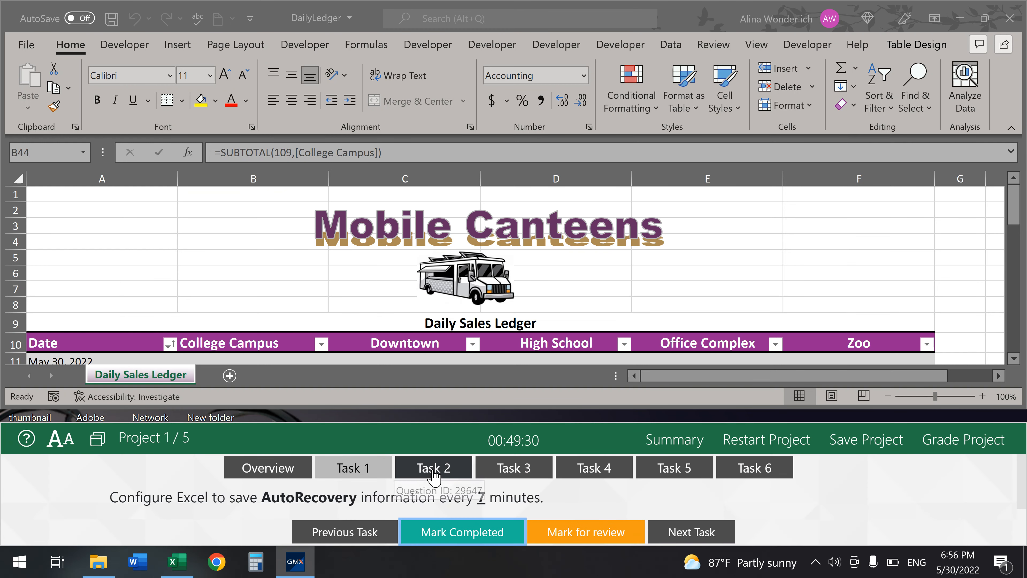
- Open the second task, maximize Excel, and select the ledger range B11:F43
click(432, 470)
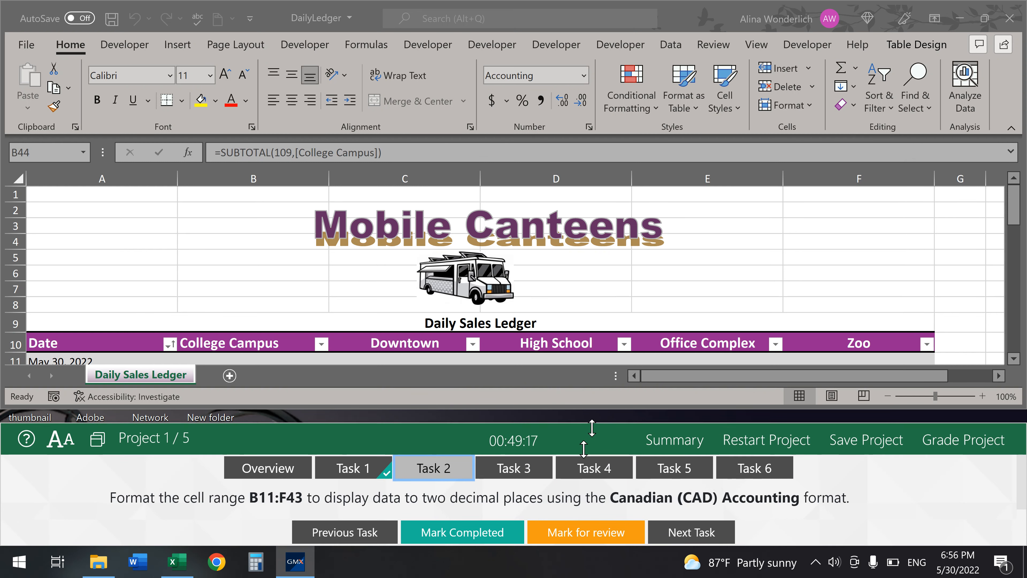
drag(595, 426, 595, 520)
click(985, 18)
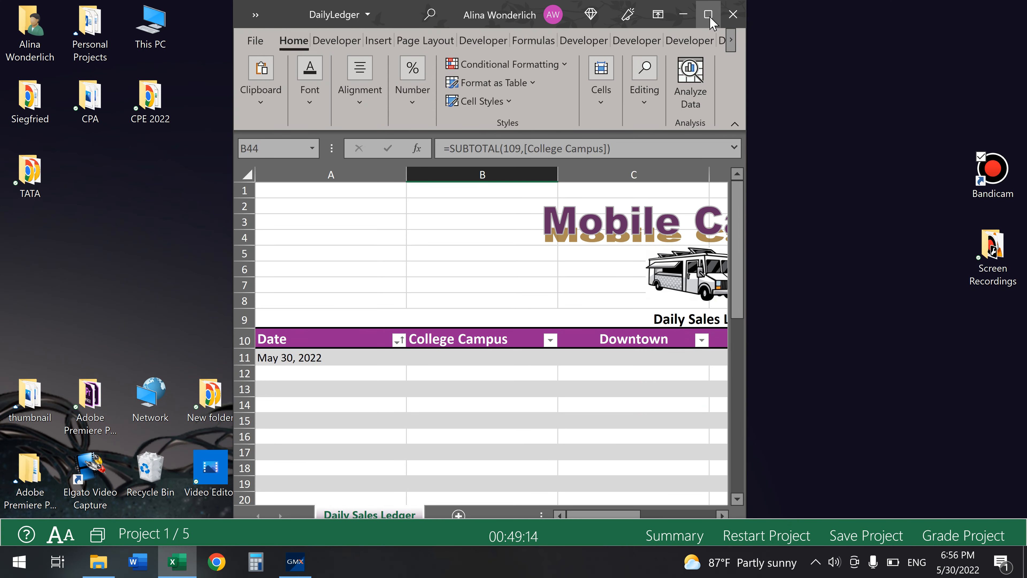
click(708, 14)
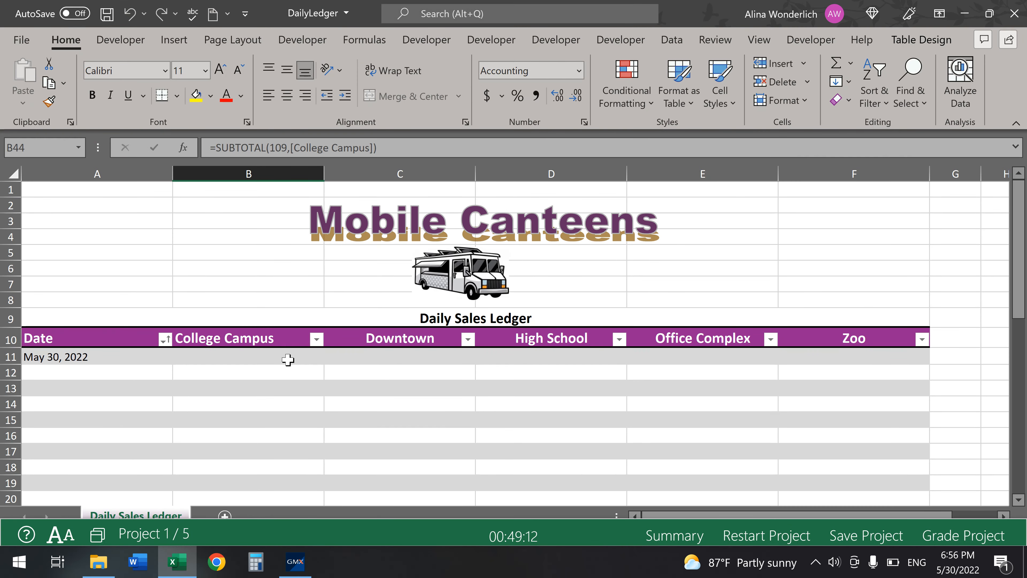
click(288, 359)
key(ctrl+shift+Right)
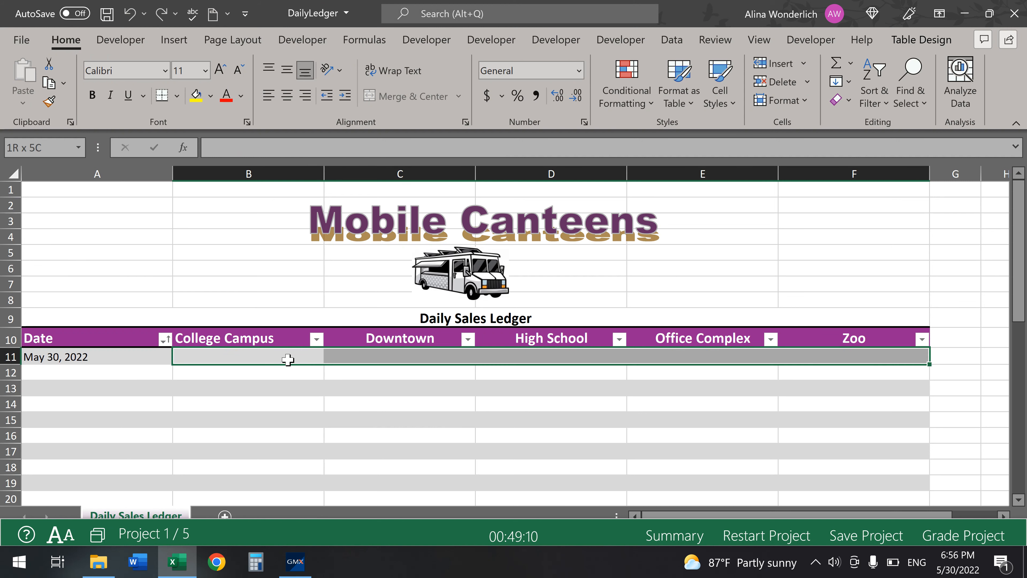
key(ctrl+shift+Down)
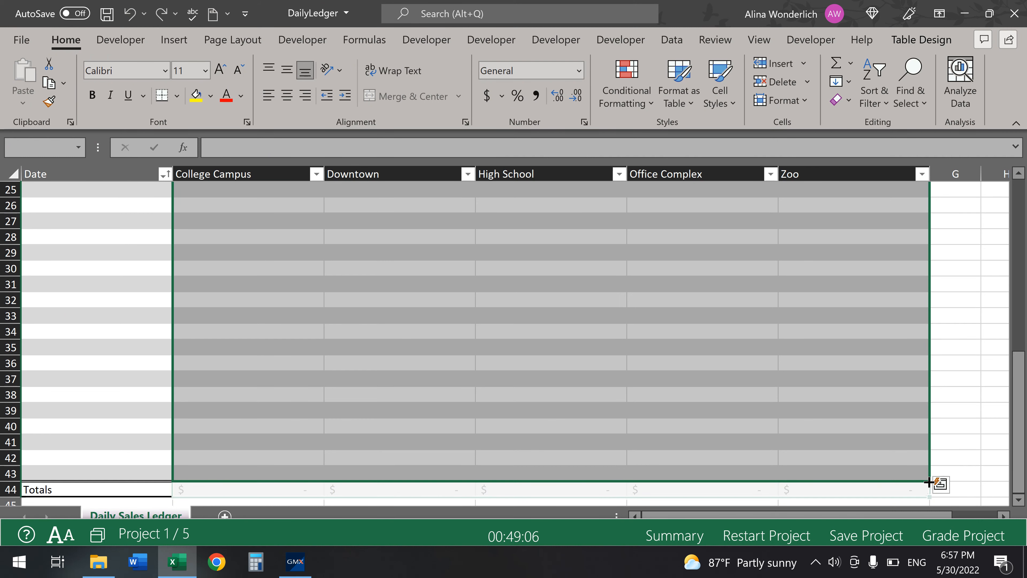
drag(929, 484, 929, 480)
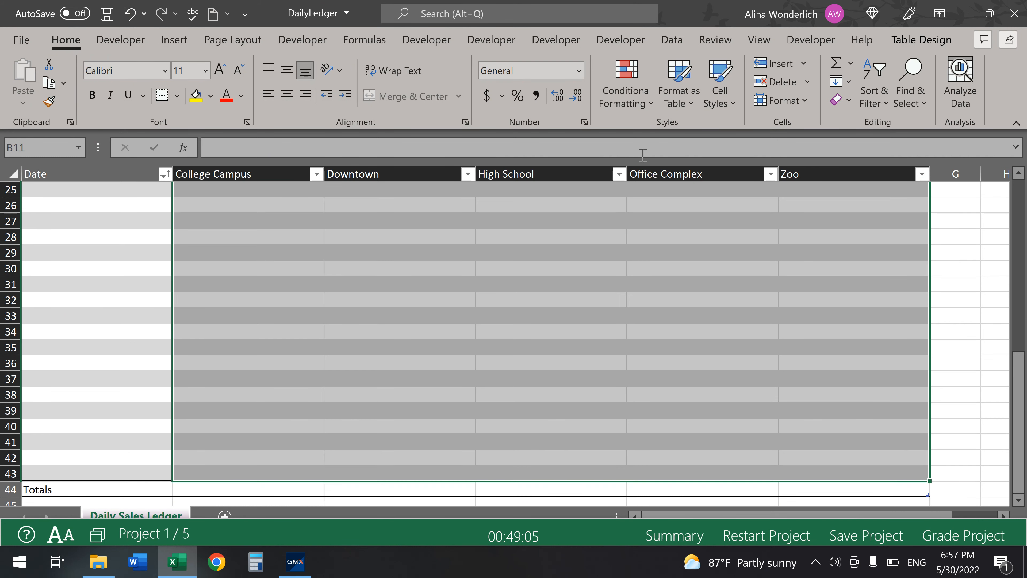
- Apply Accounting format with CAD symbol to B11:F43 and mark the task completed
click(585, 122)
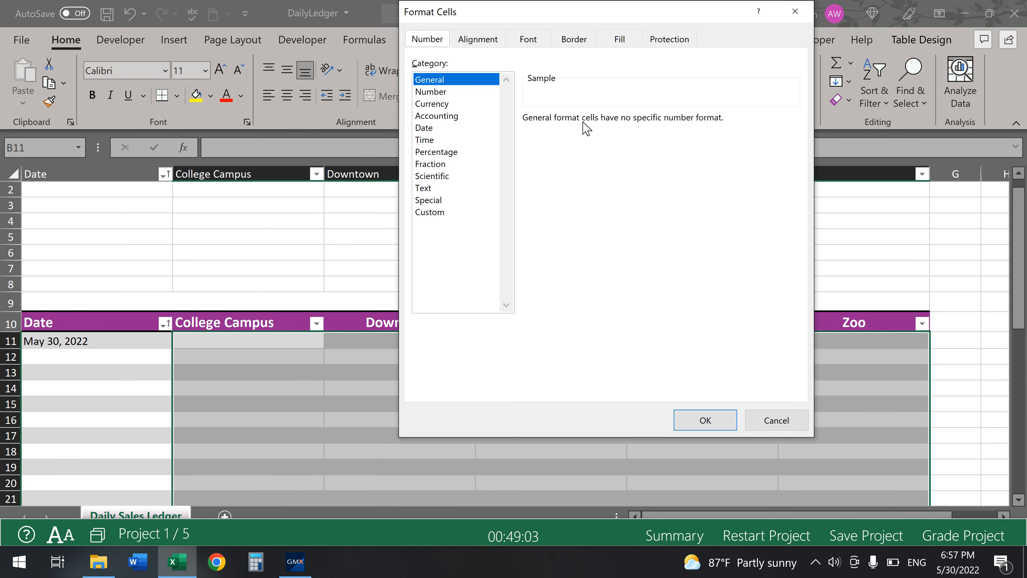
click(459, 118)
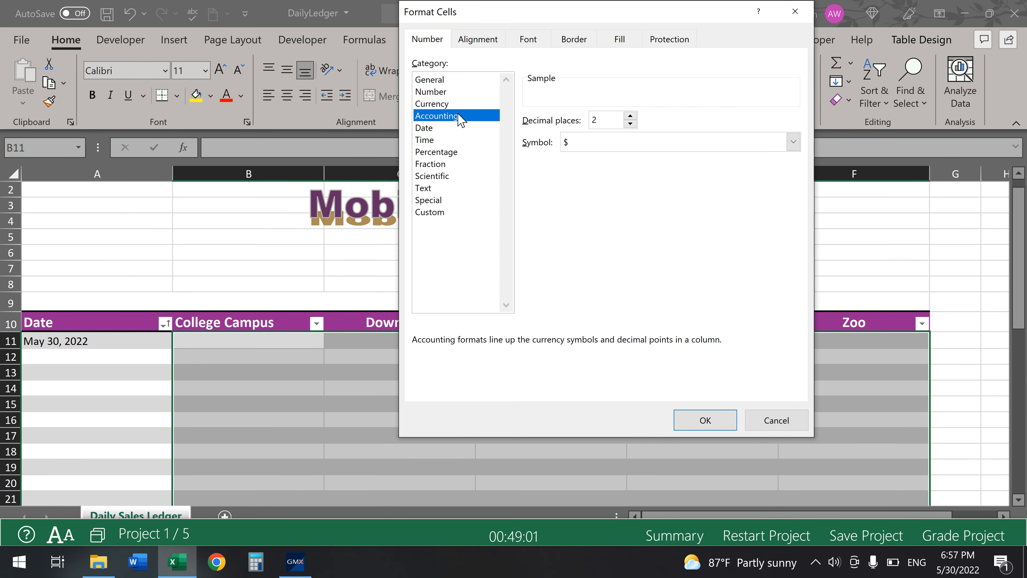
click(605, 147)
key(c)
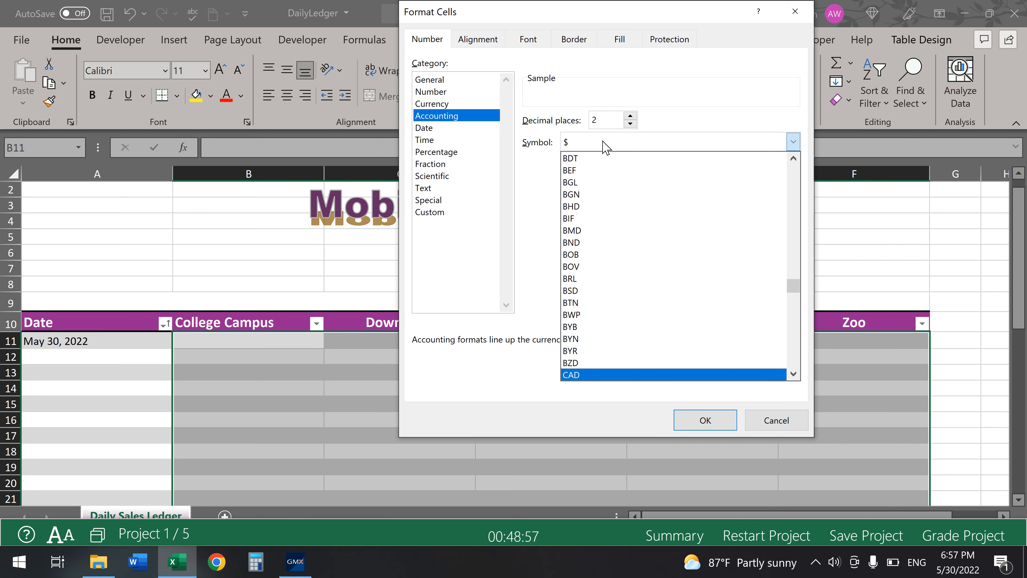
click(611, 376)
click(702, 420)
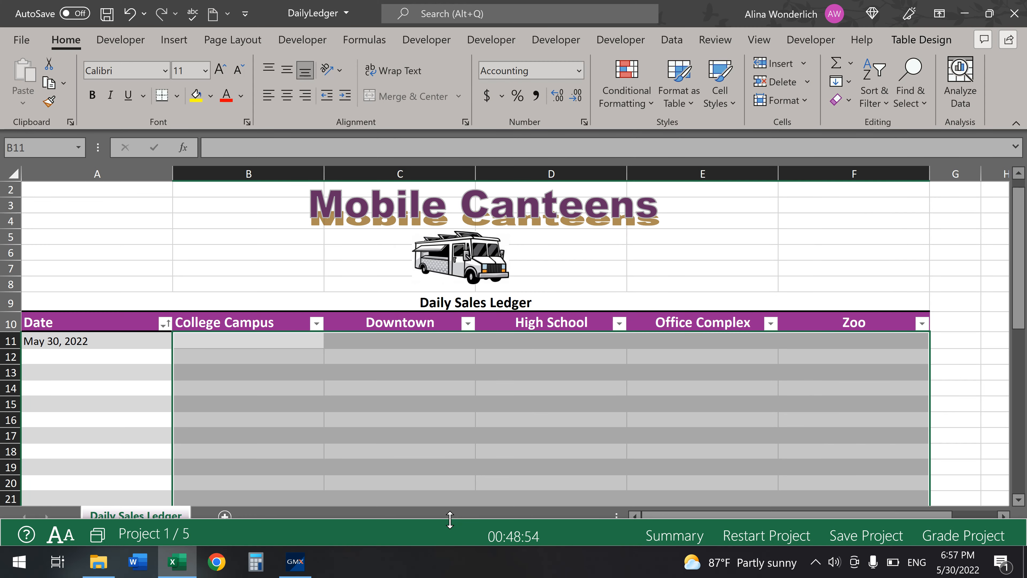
drag(449, 519, 469, 414)
click(461, 531)
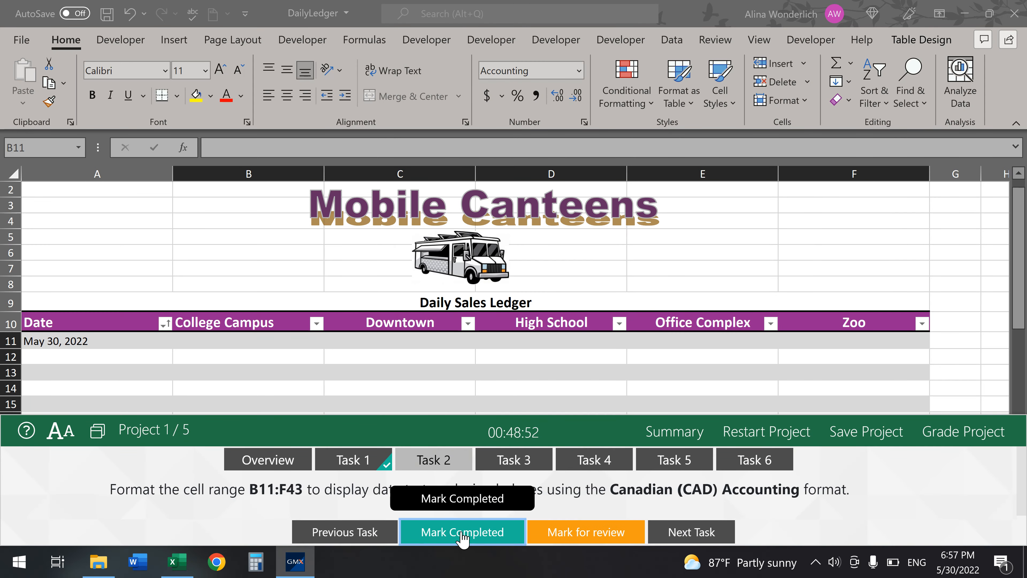
- Open the third task and select the Date column range A11:A43
click(539, 470)
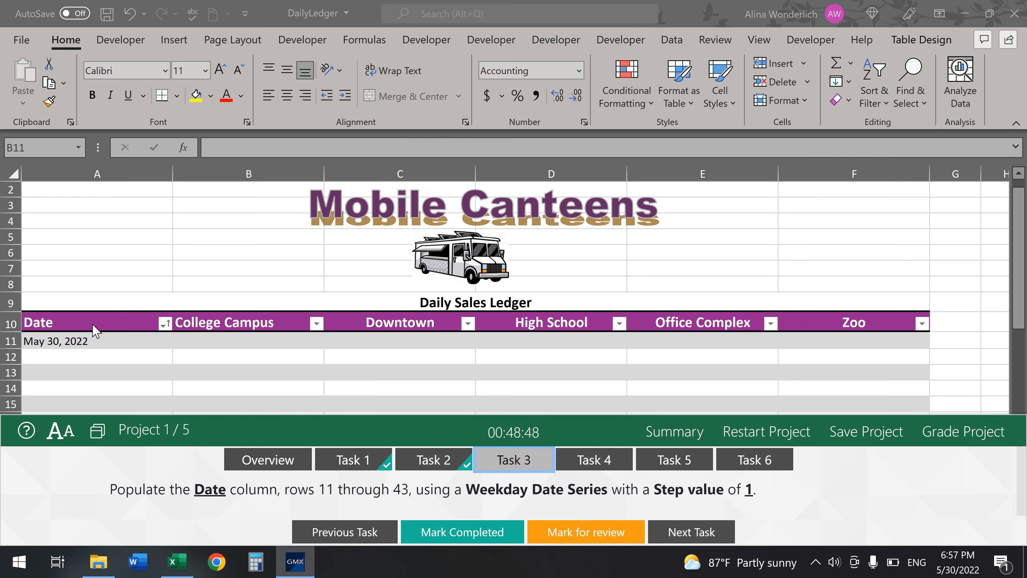
click(97, 339)
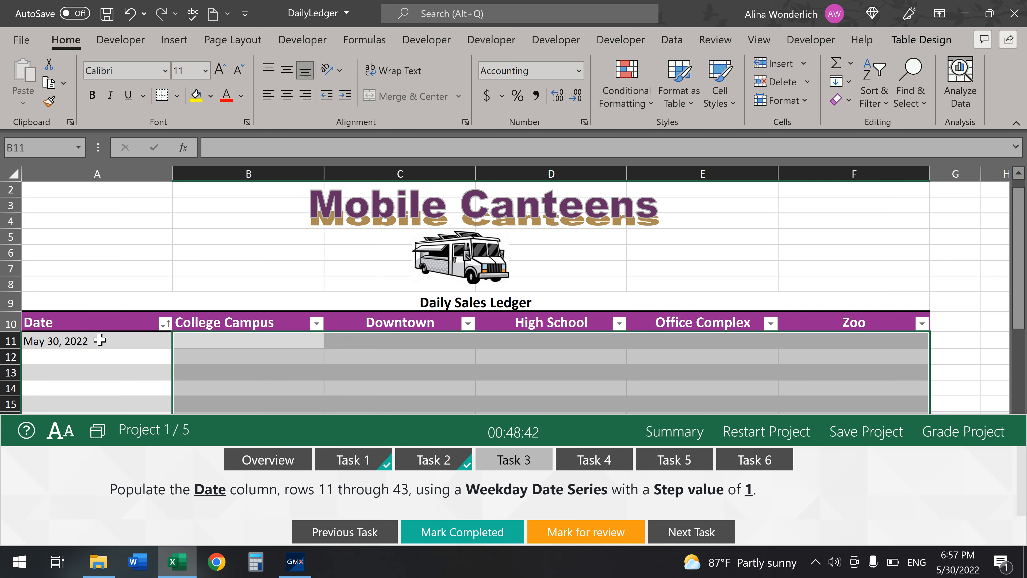
click(100, 340)
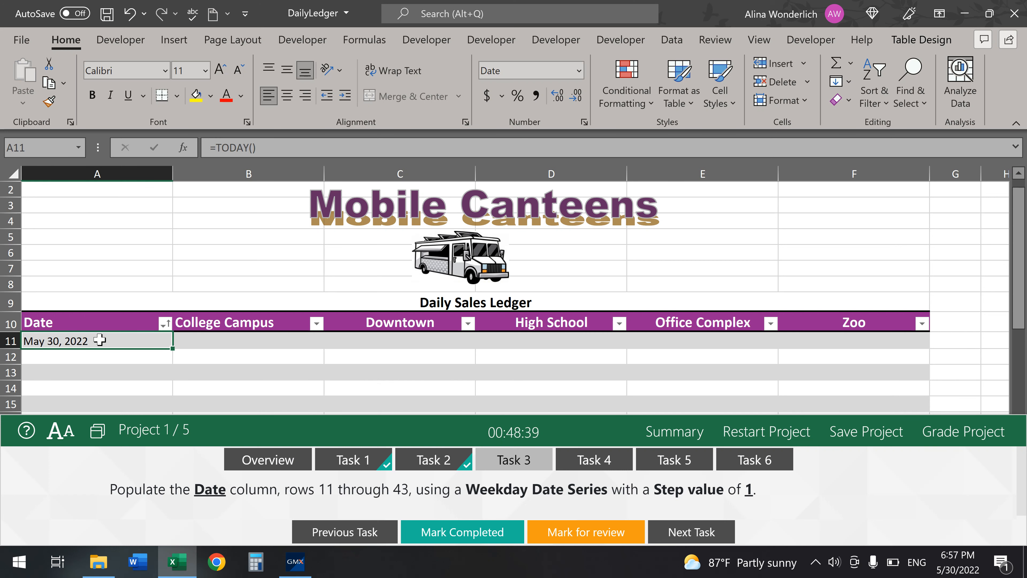
key(ctrl+shift+Down)
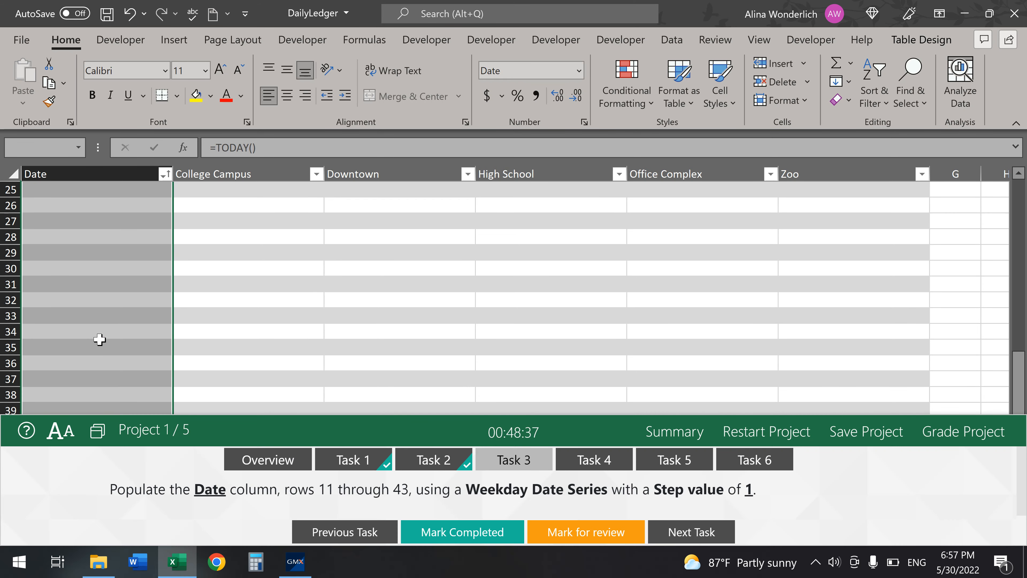
scroll(94, 328, down, 2)
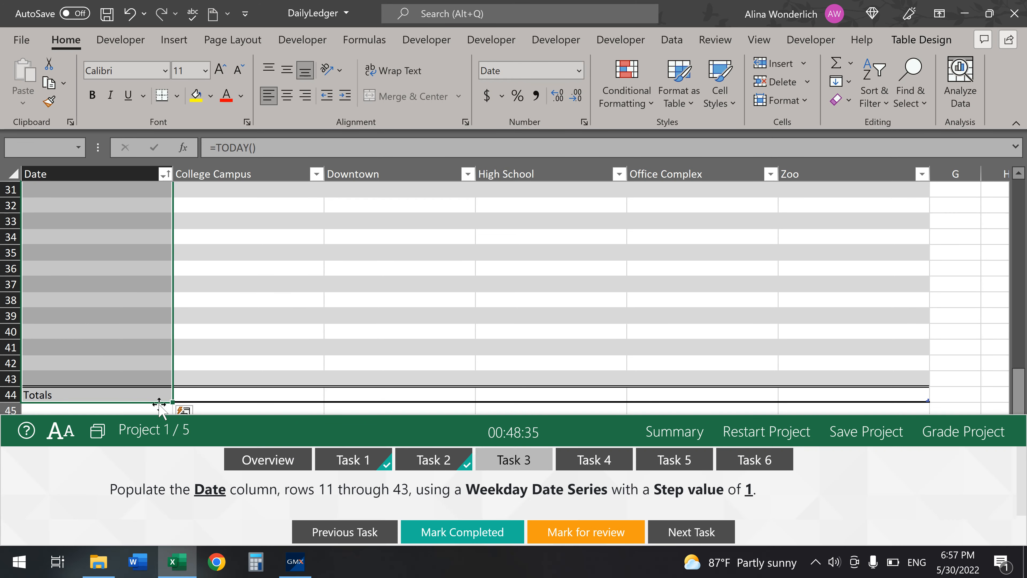
drag(172, 402, 171, 387)
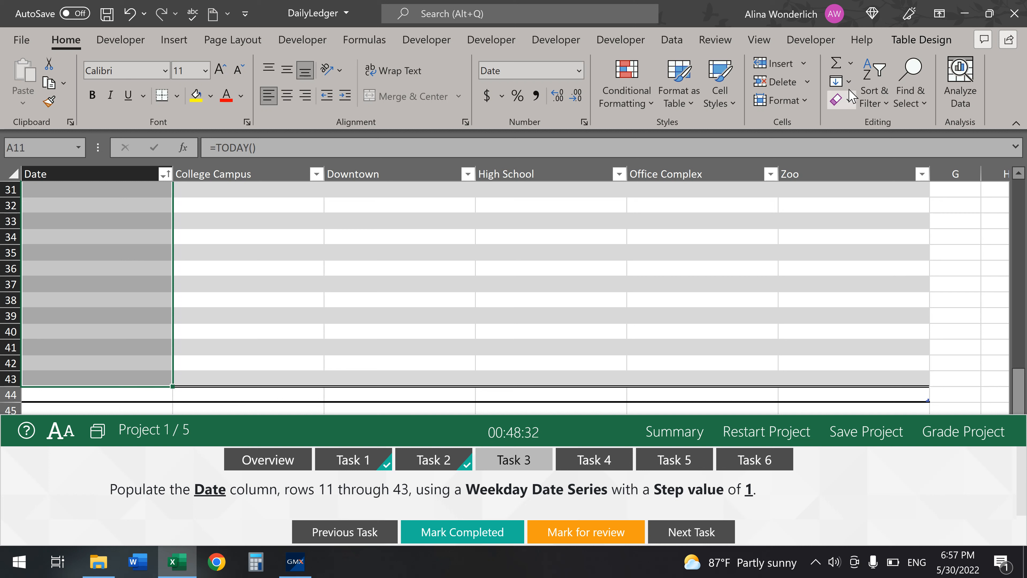
- Fill A11:A43 with a Weekday date series, mark Task 3 completed, and open Task 4
click(842, 81)
click(888, 220)
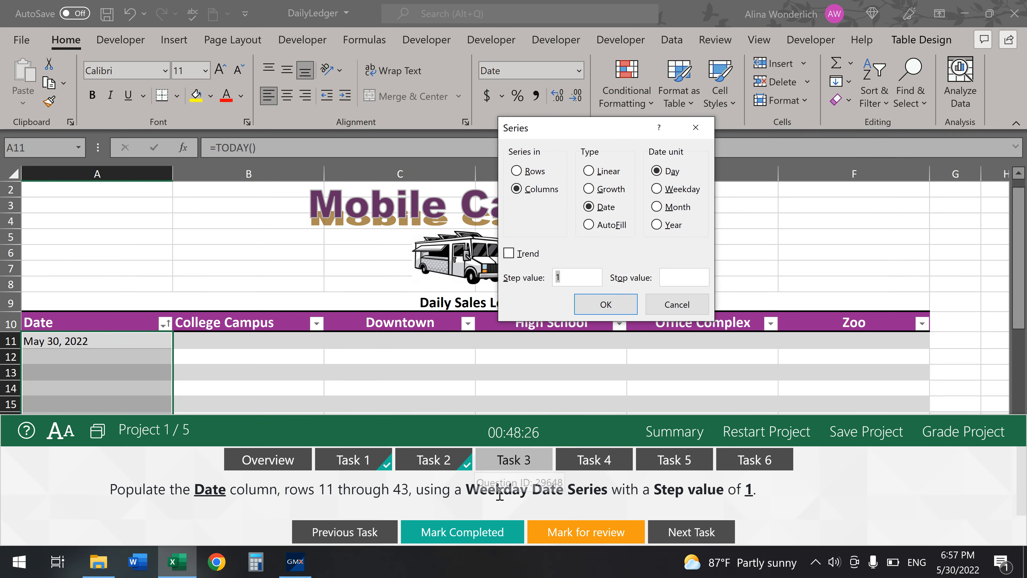
click(656, 189)
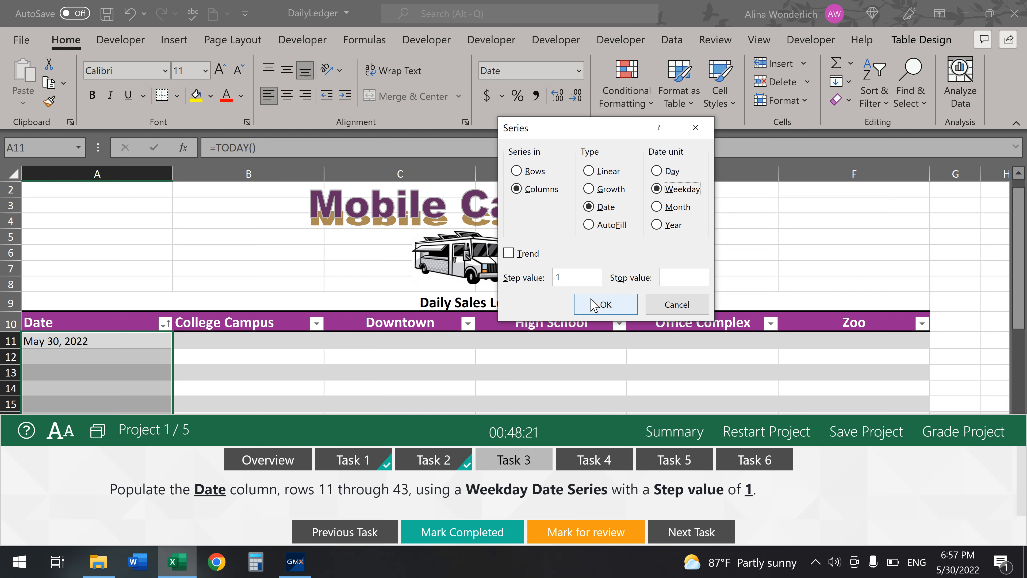
click(600, 304)
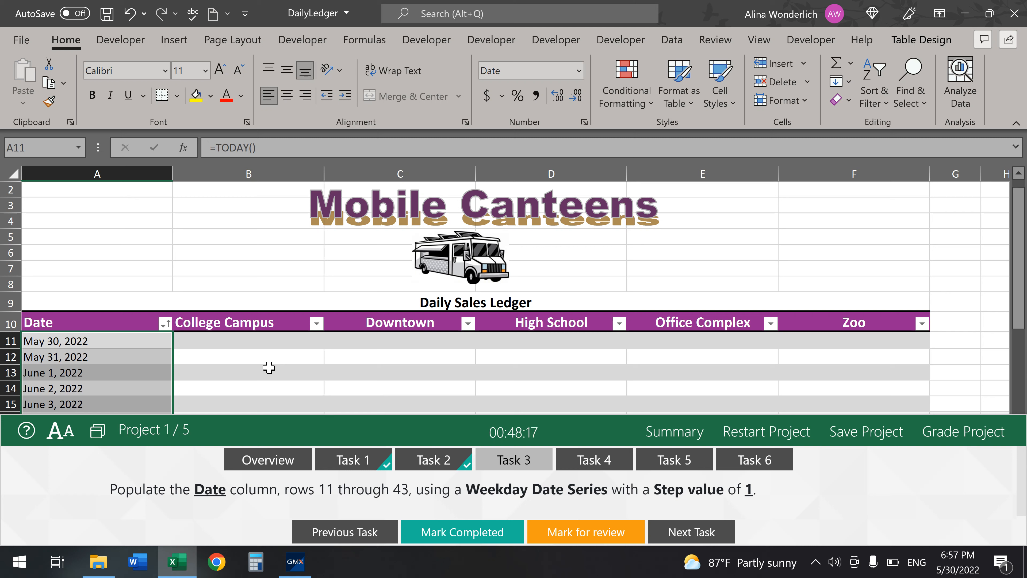
click(269, 367)
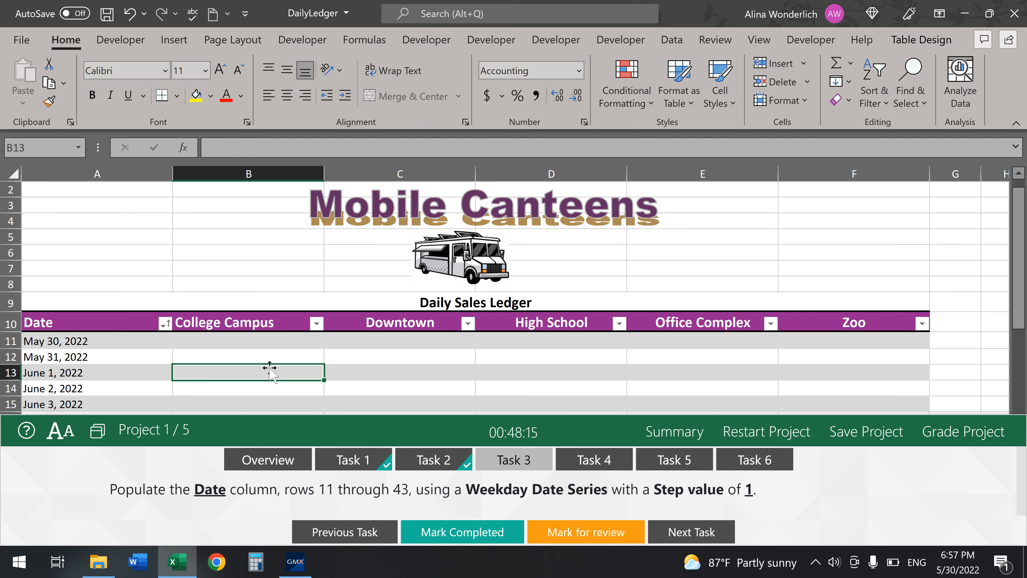
click(456, 539)
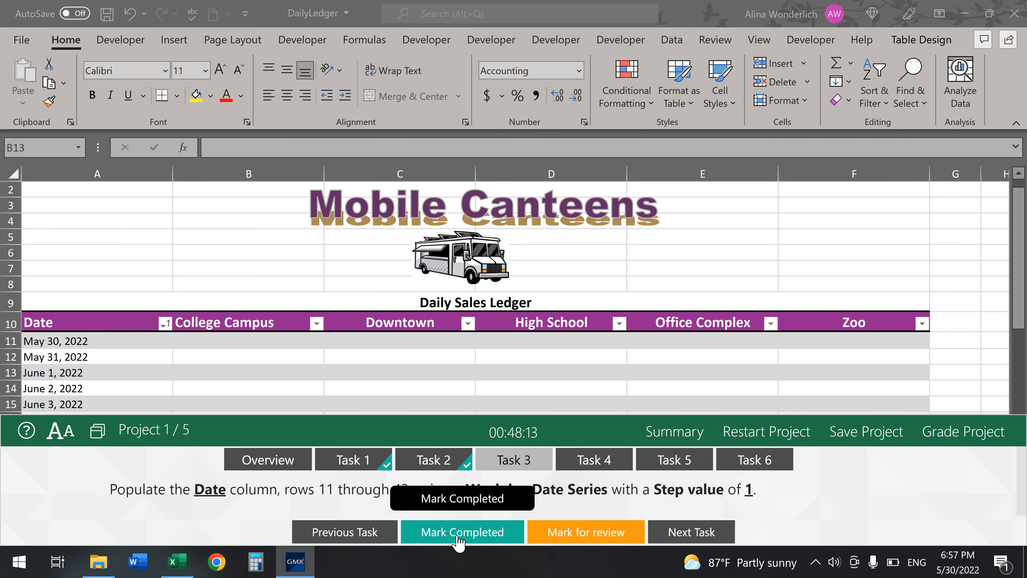
click(594, 465)
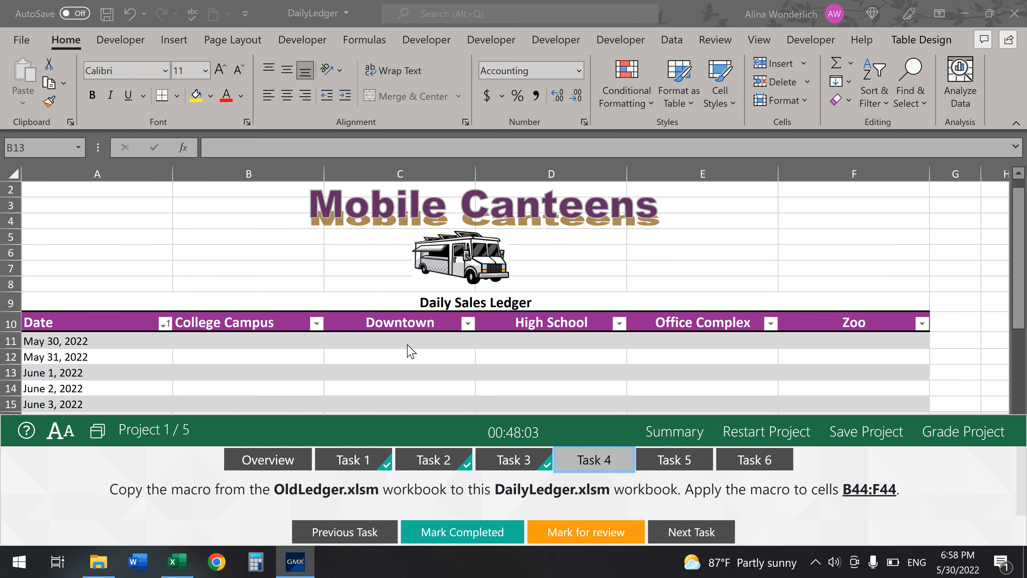
- Select the Totals cells B44:F44, then cell D45 below the table
scroll(412, 357, down, 7)
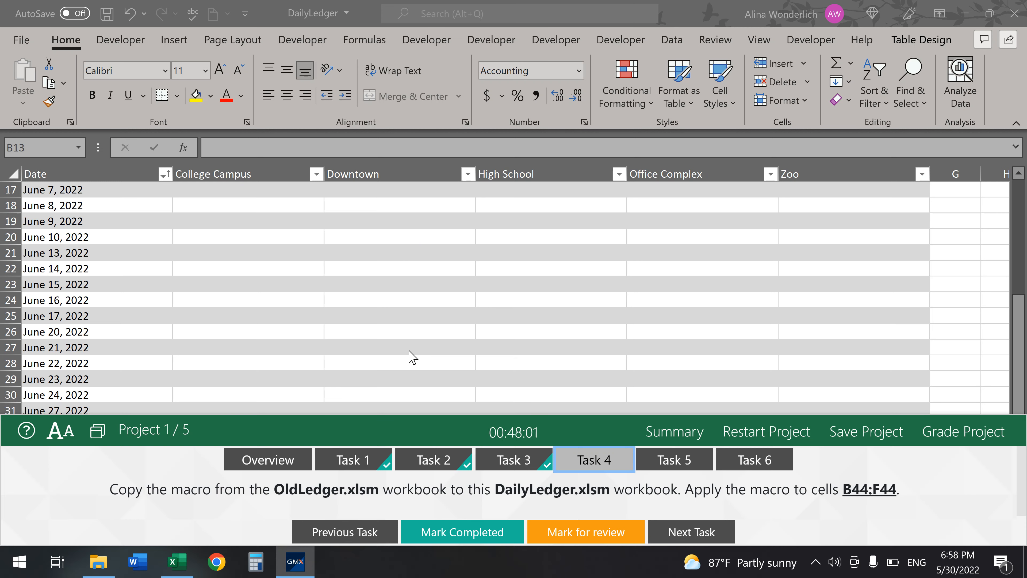
scroll(412, 357, down, 4)
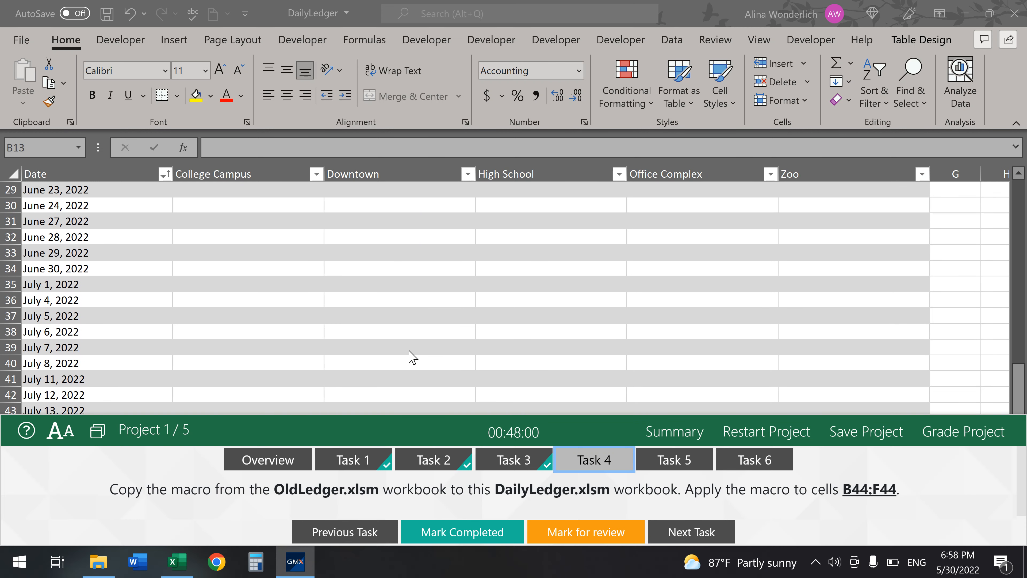
click(276, 331)
drag(271, 332, 826, 334)
click(523, 354)
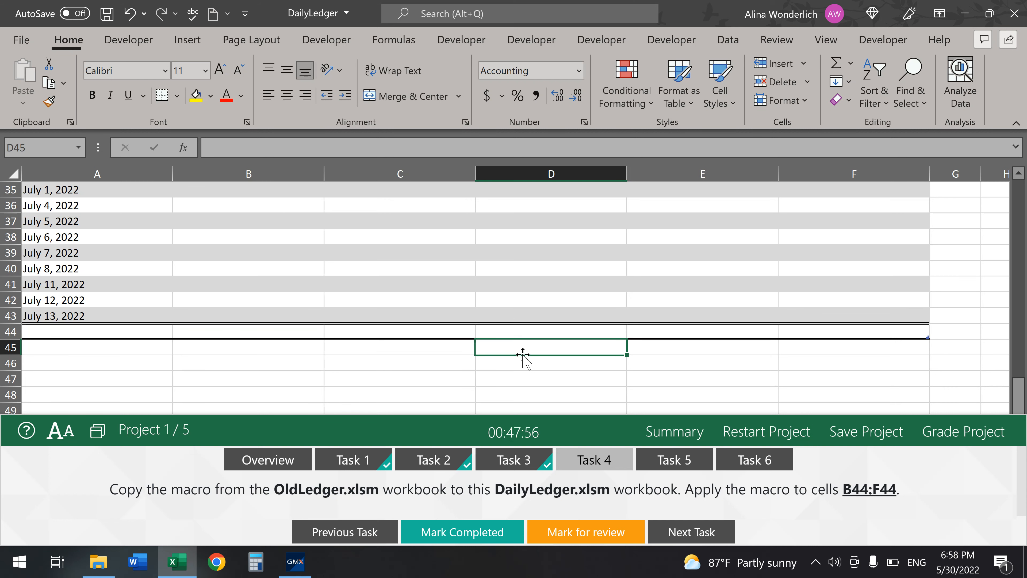
- Open the OldLedger workbook from the recent list and show the Developer tab
click(23, 48)
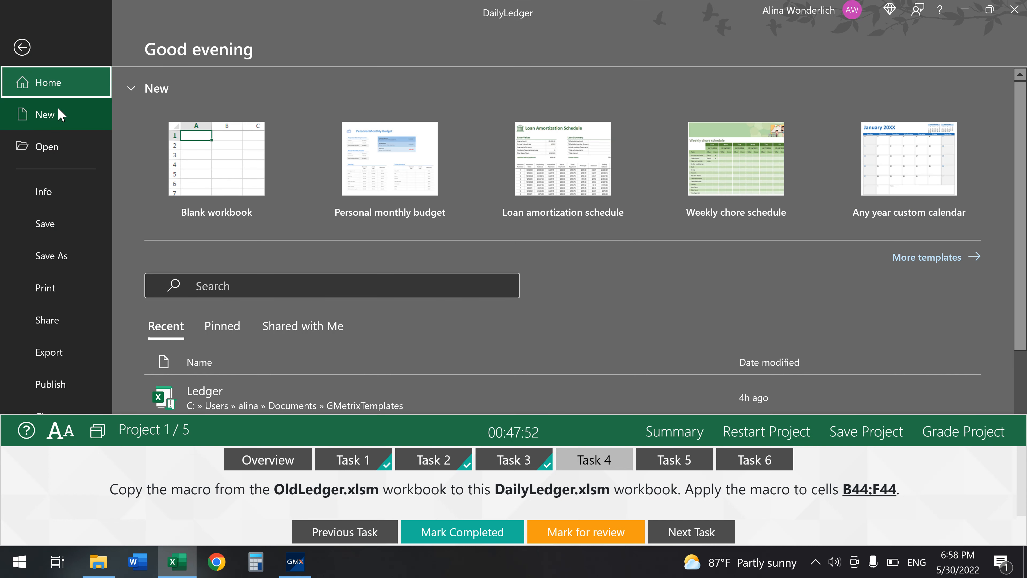
click(48, 149)
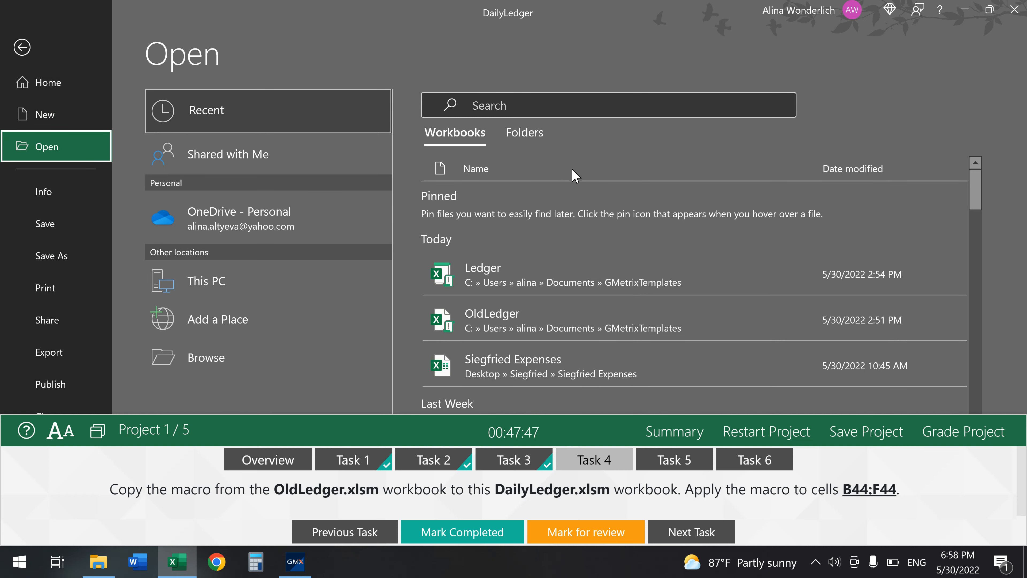
click(544, 315)
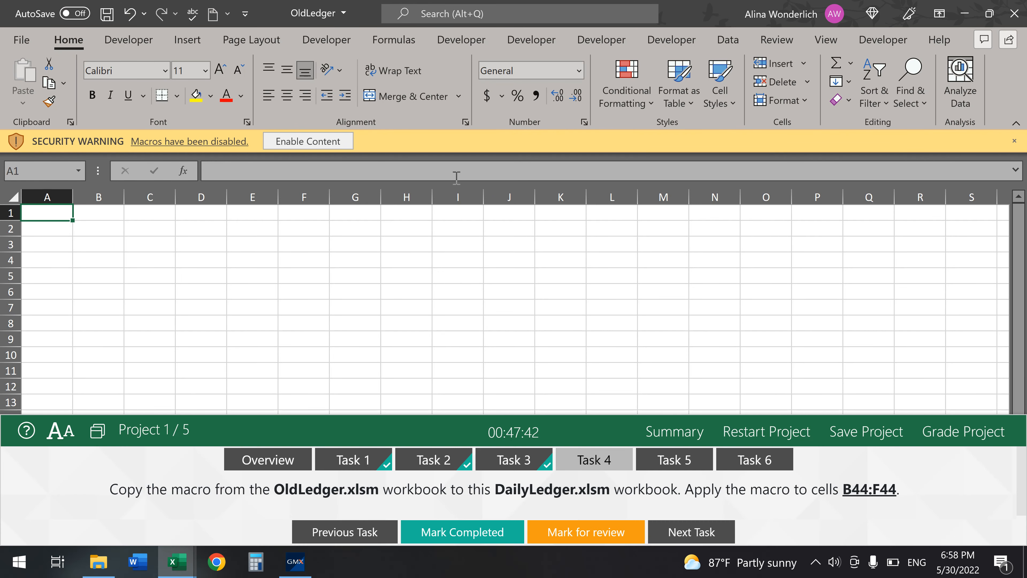
click(471, 49)
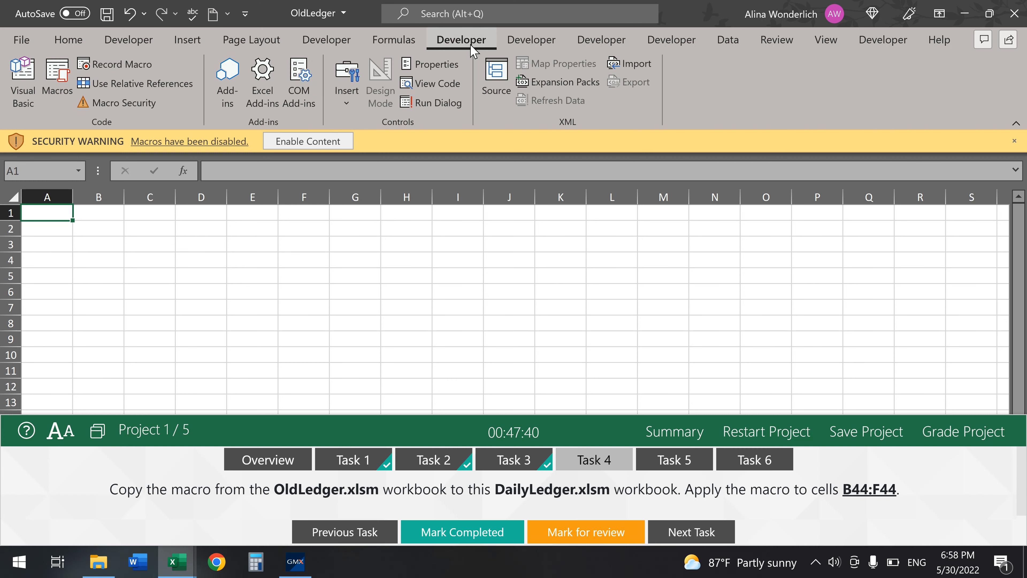
- Drag OldLedger's Module1 into the DailyLedger VBA project, then close the Visual Basic editor
click(21, 90)
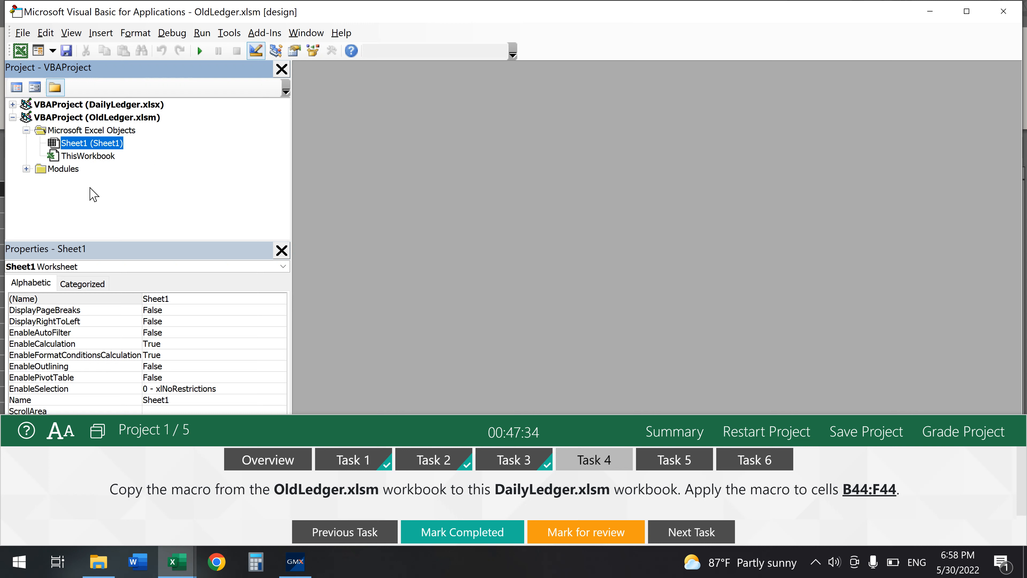
click(26, 169)
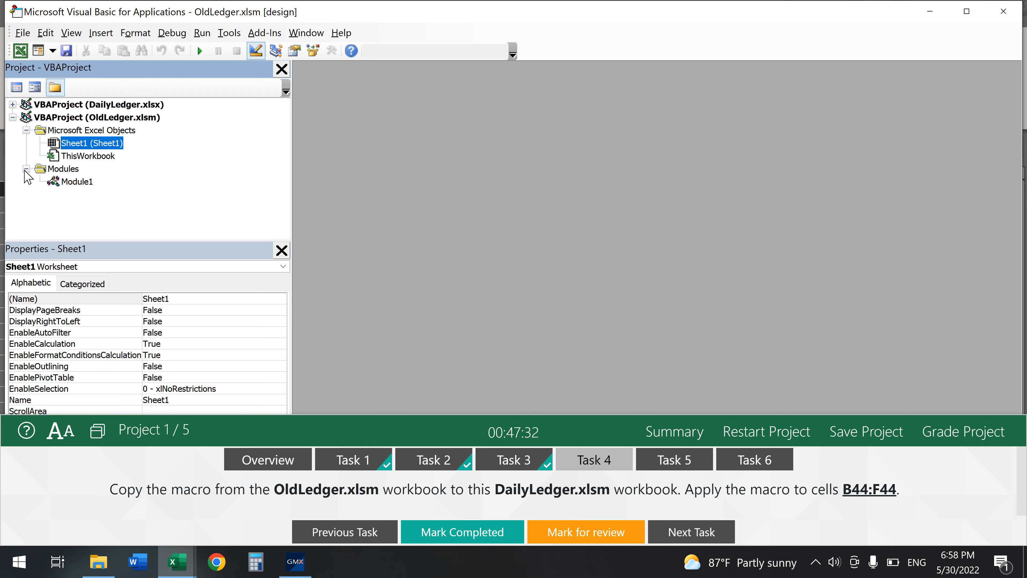
click(13, 105)
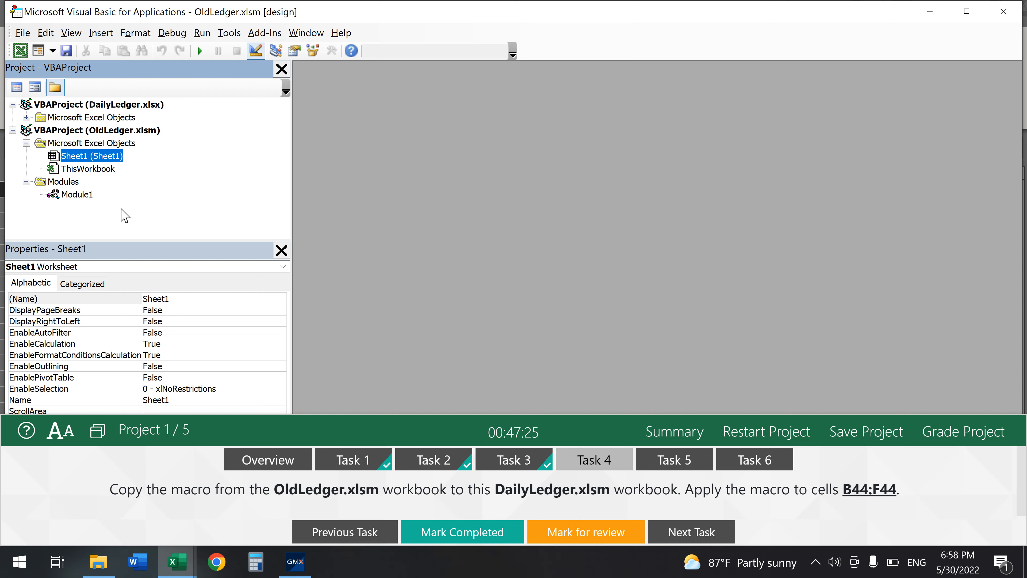
click(80, 197)
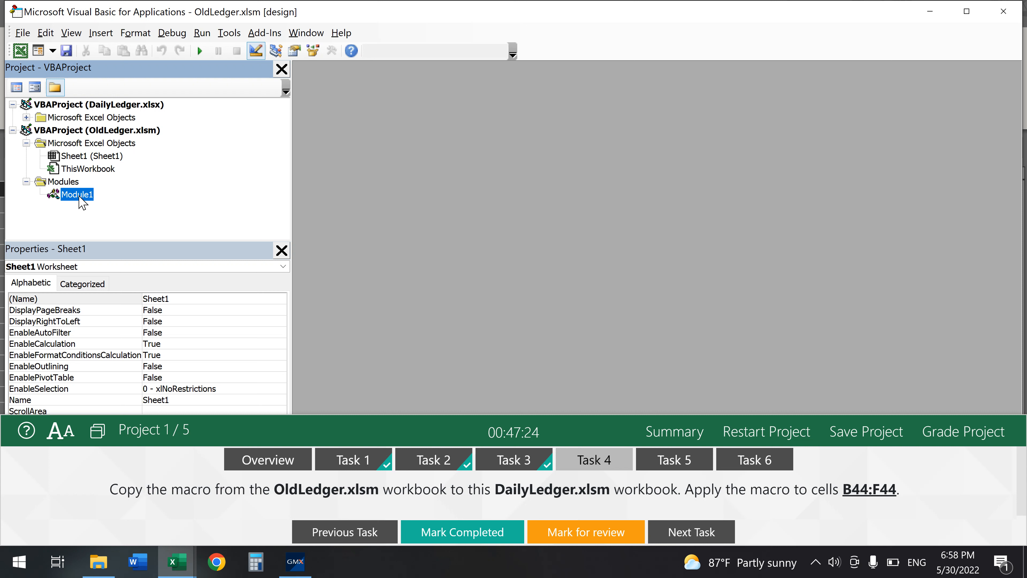
drag(79, 198, 95, 120)
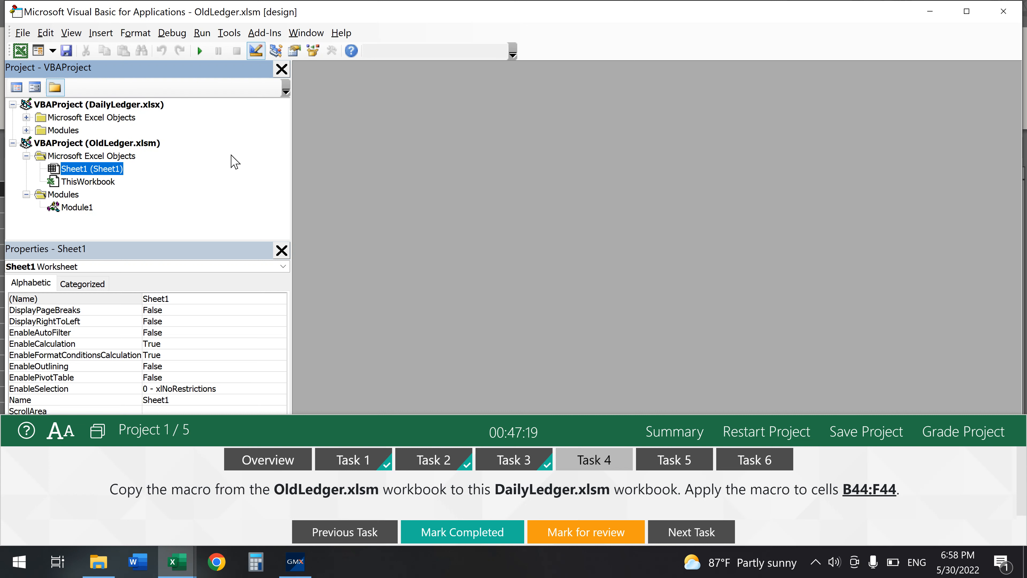
click(1010, 13)
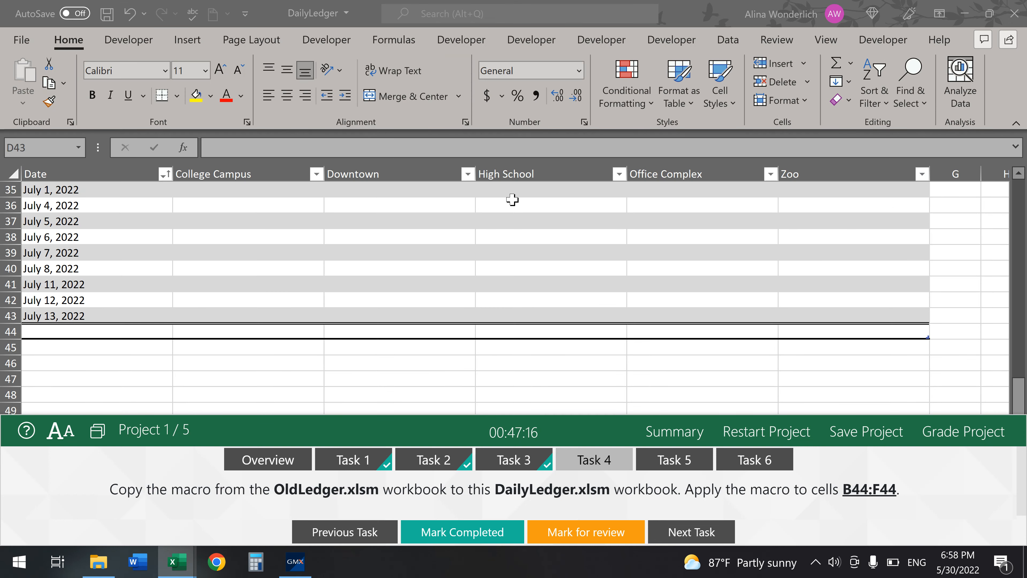
- Run the MakeCellPurple macro on B44:F44, mark Task 4 completed, and open Task 5
click(268, 332)
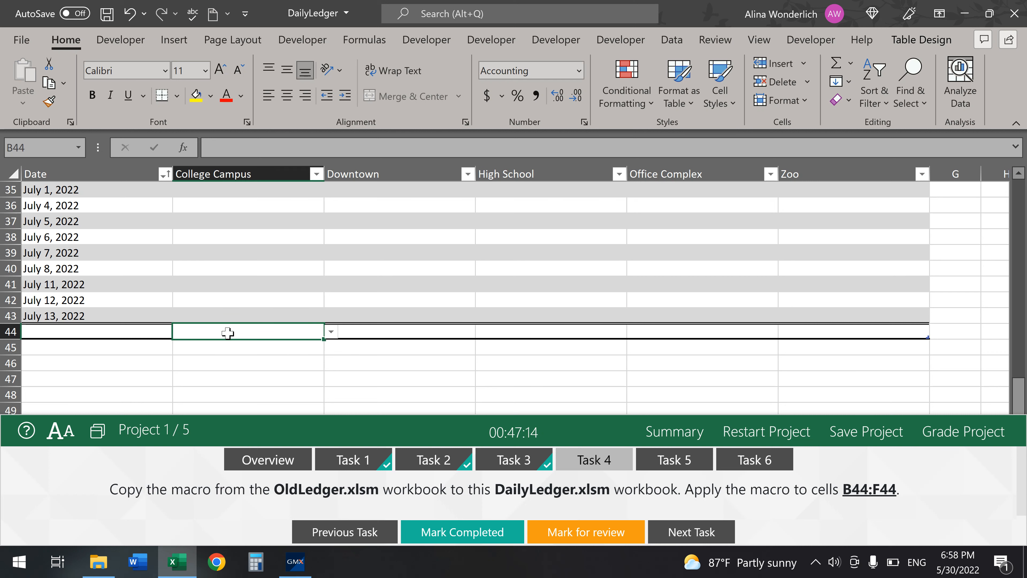
drag(390, 333, 805, 337)
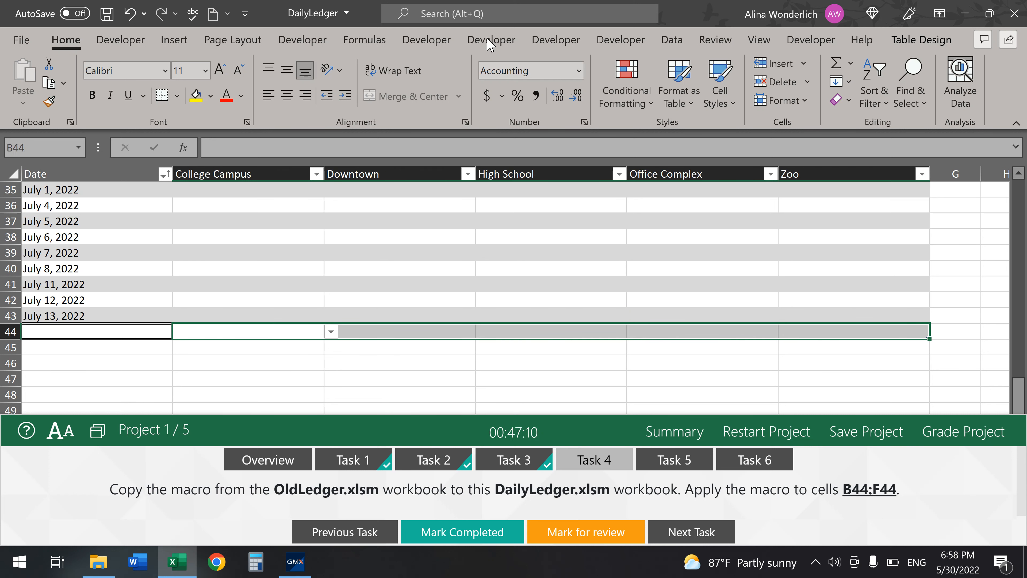
click(426, 39)
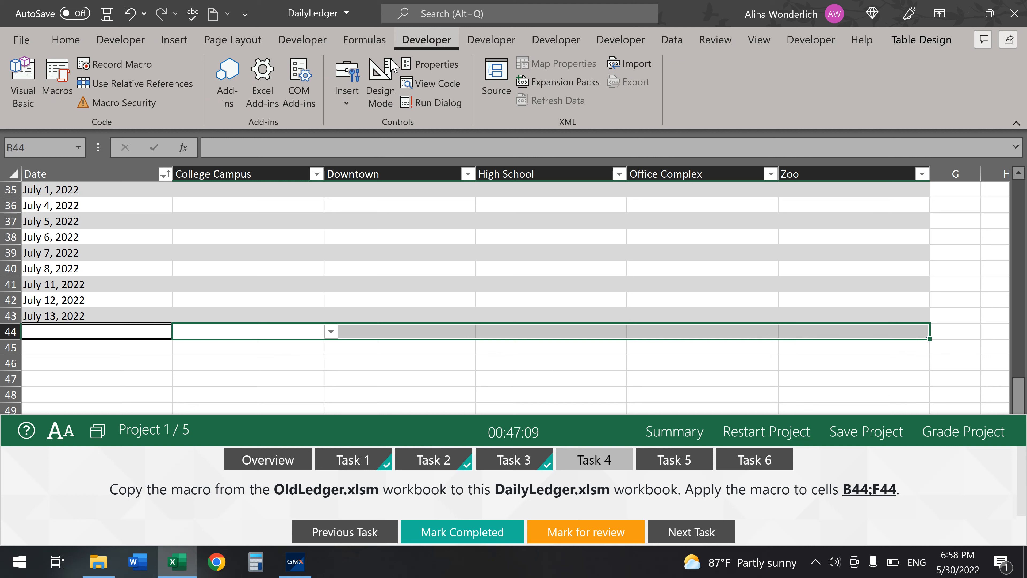
click(57, 81)
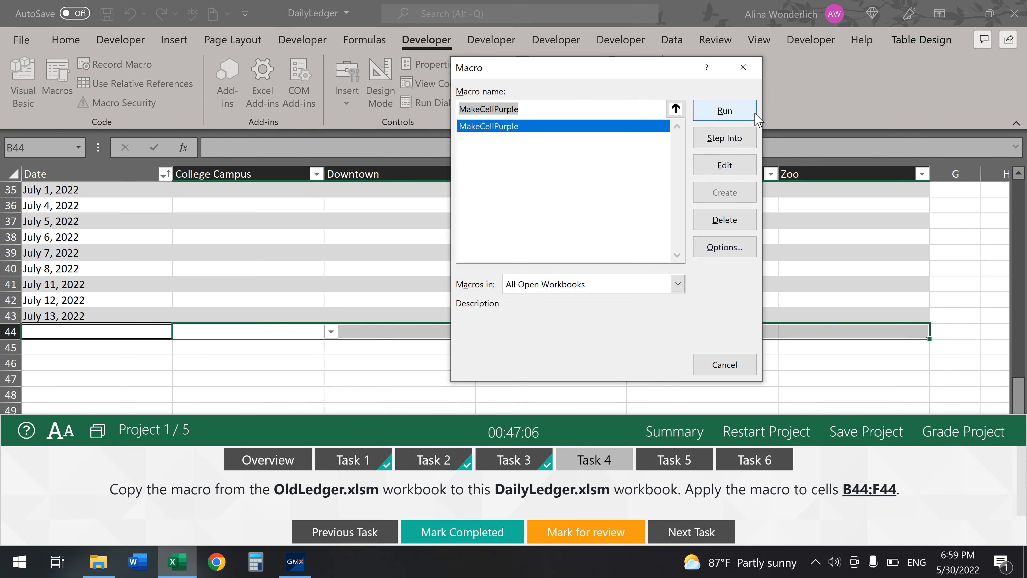
click(725, 111)
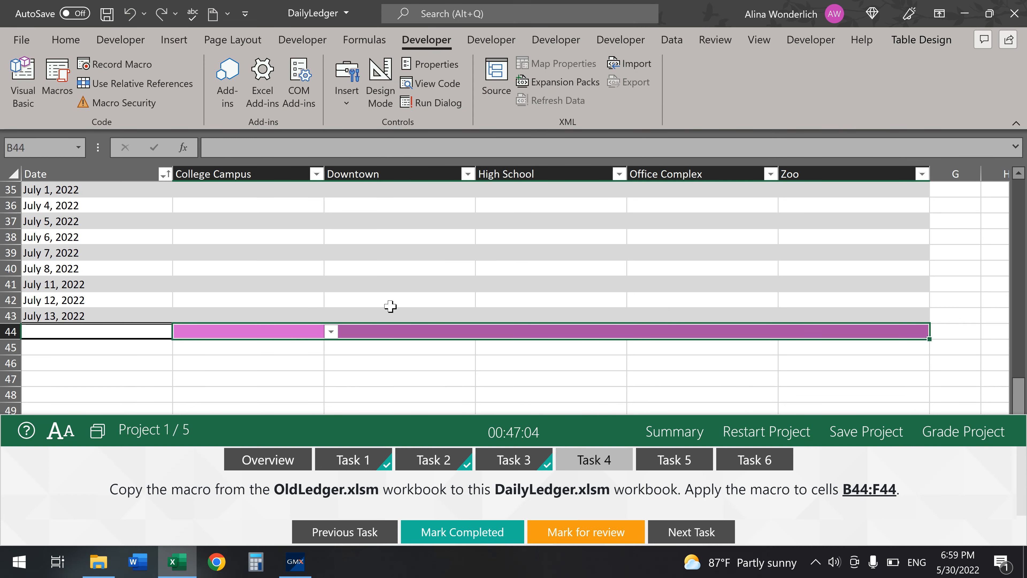
click(444, 532)
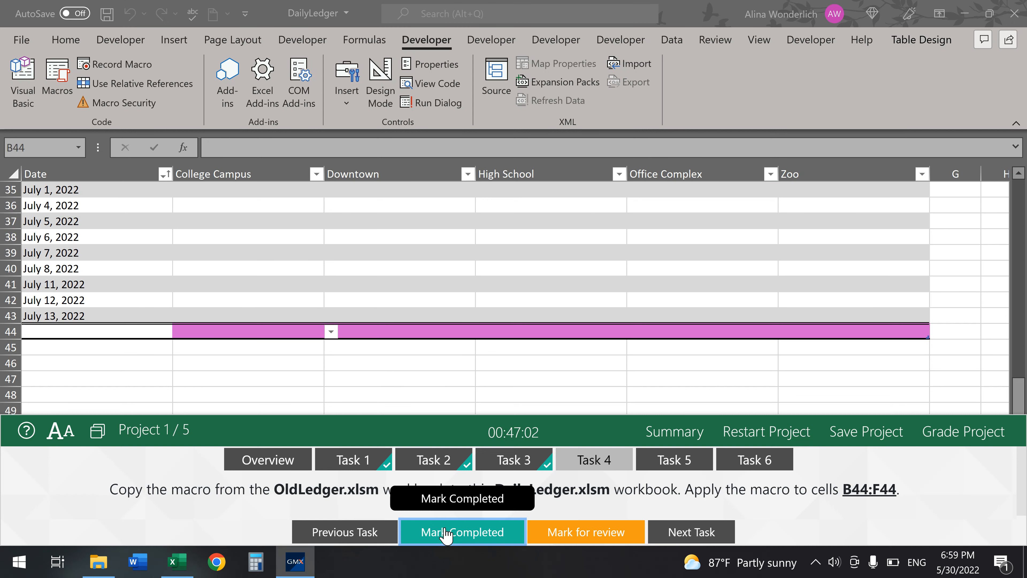
click(685, 468)
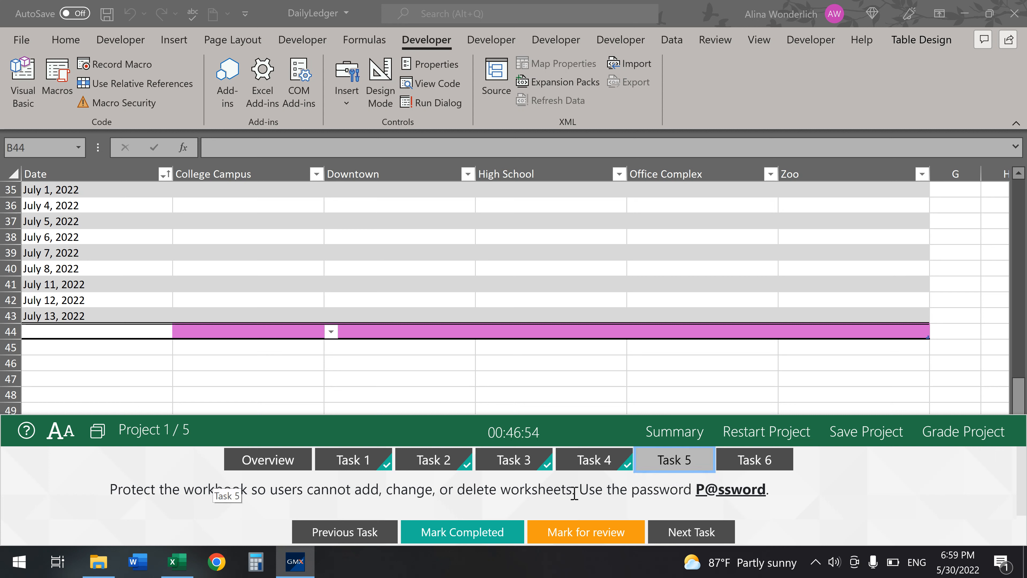
- Protect the workbook structure with the required password, re-enter it, and mark Task 5 completed
click(21, 45)
click(21, 45)
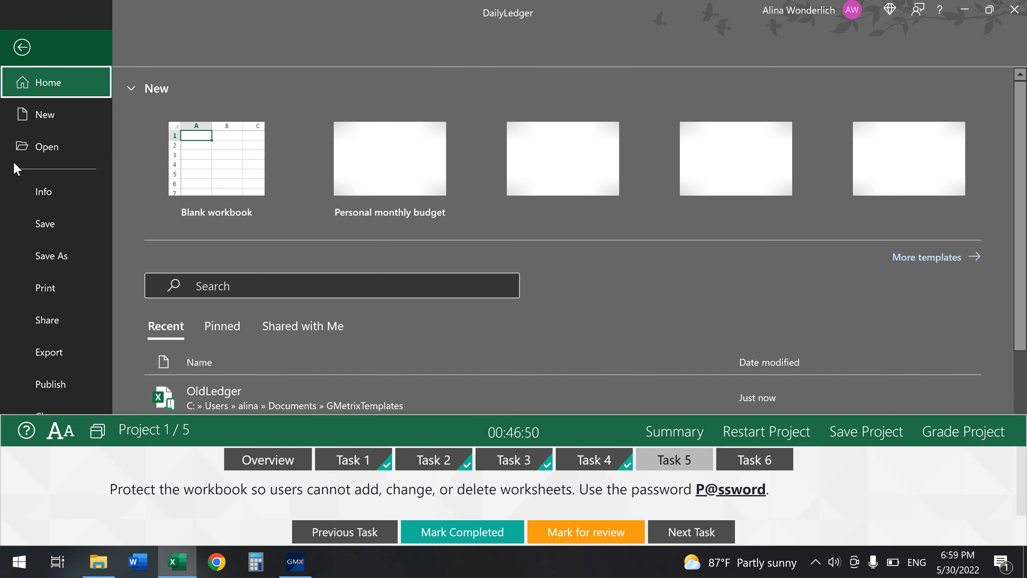
click(52, 201)
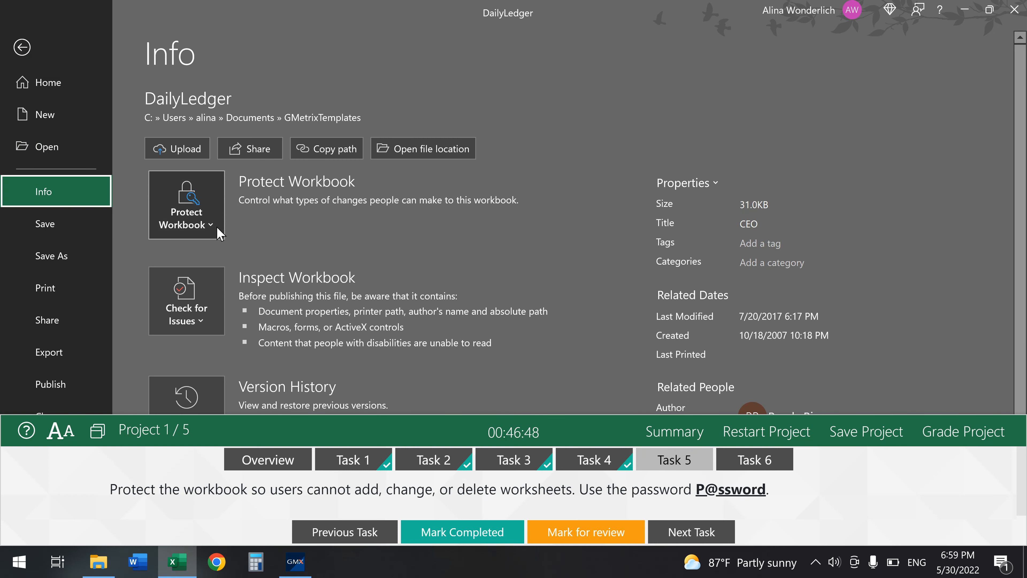
click(187, 222)
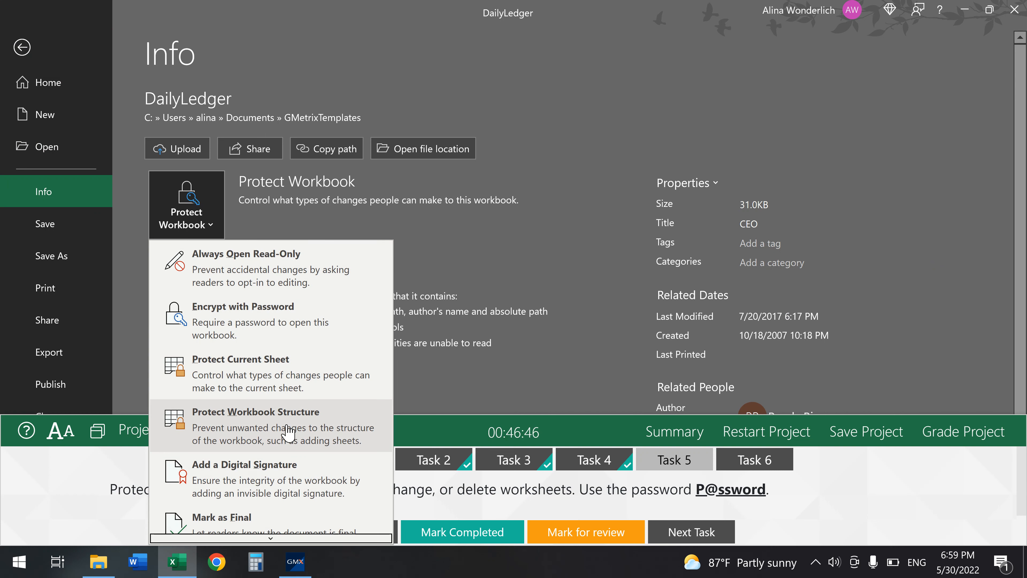
click(288, 433)
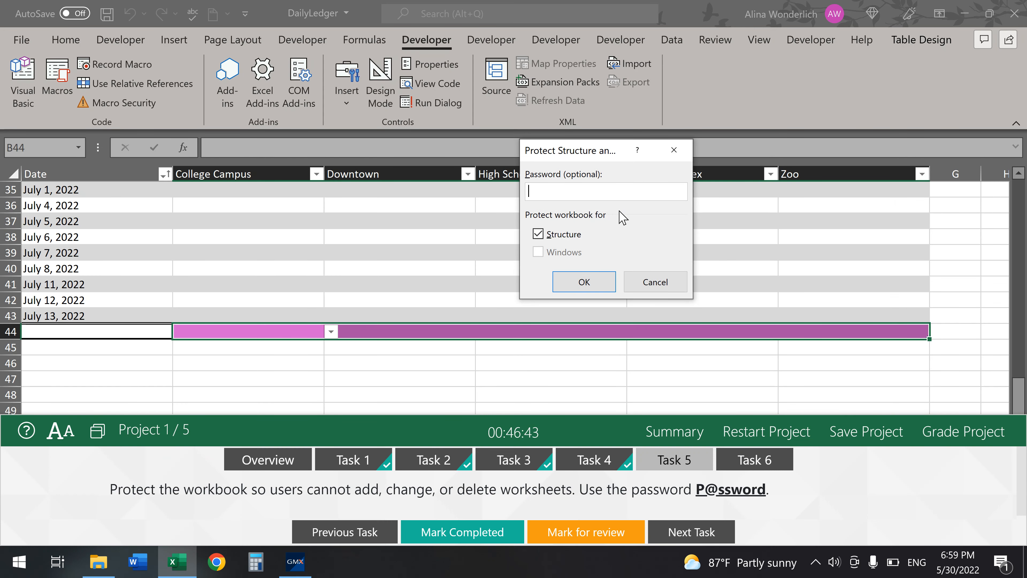
text(P@sswo)
click(583, 281)
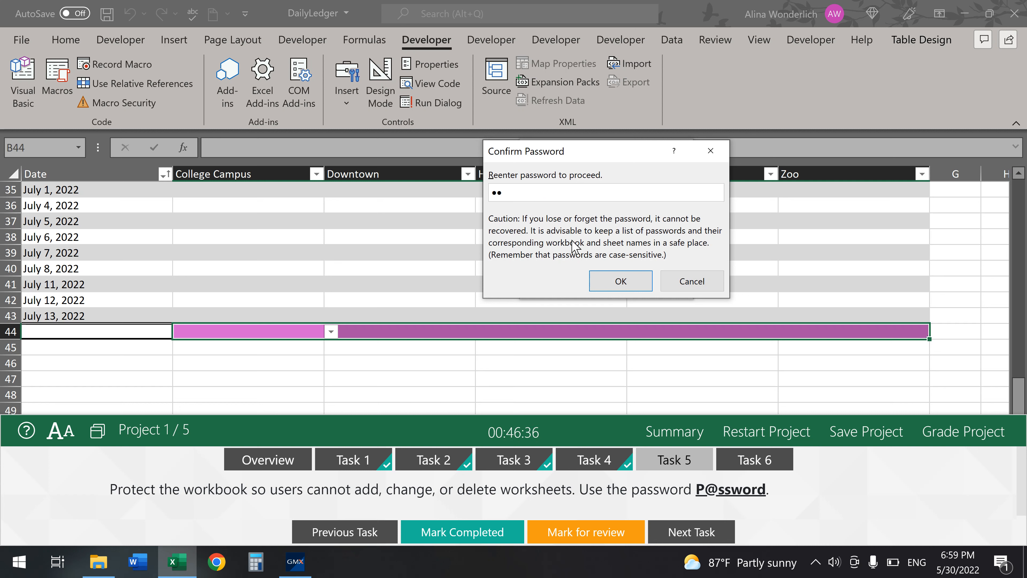
click(608, 280)
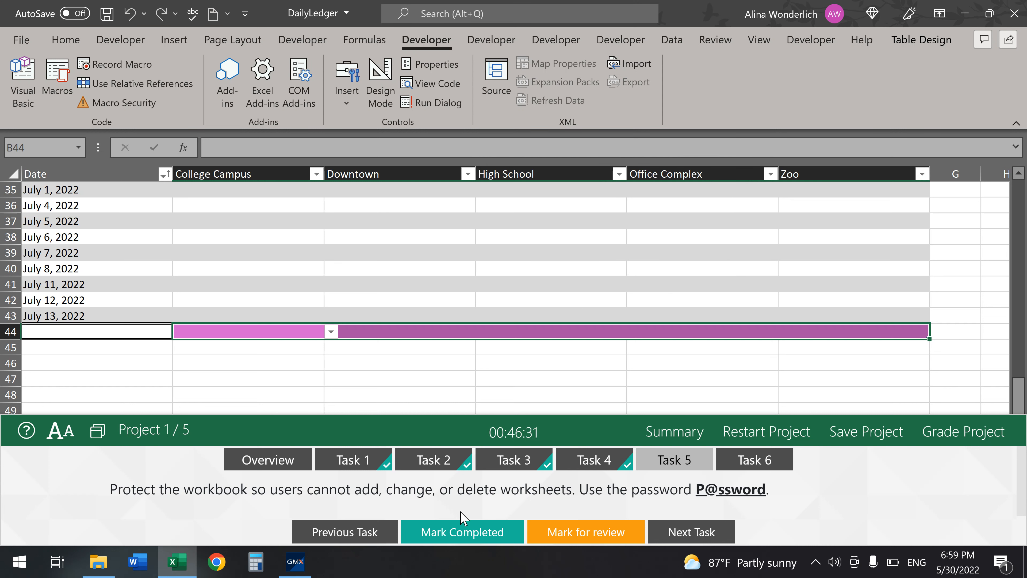
click(462, 532)
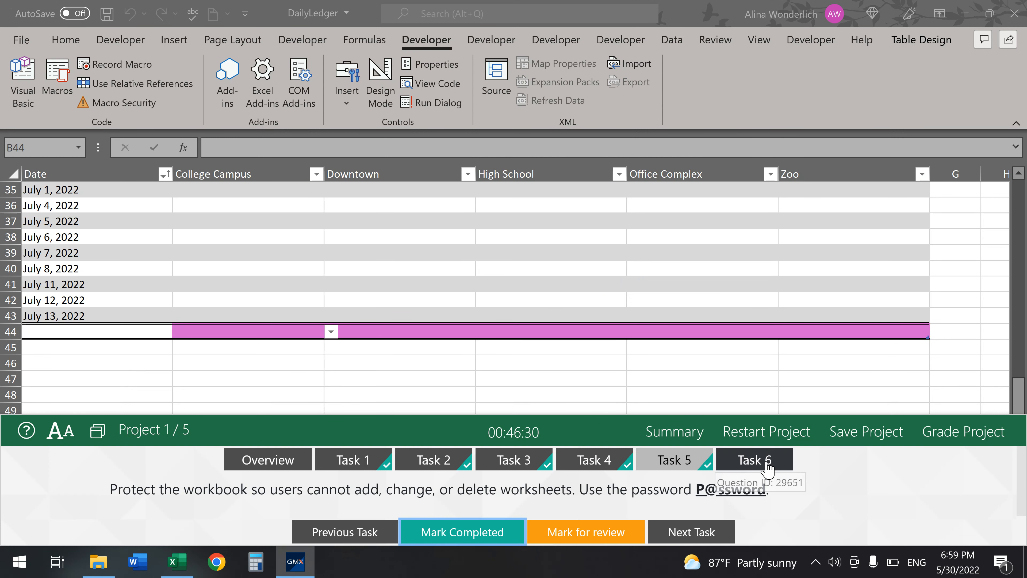
- In Save As, rename the file to Ledger and choose Excel Macro-Enabled Template type
click(755, 461)
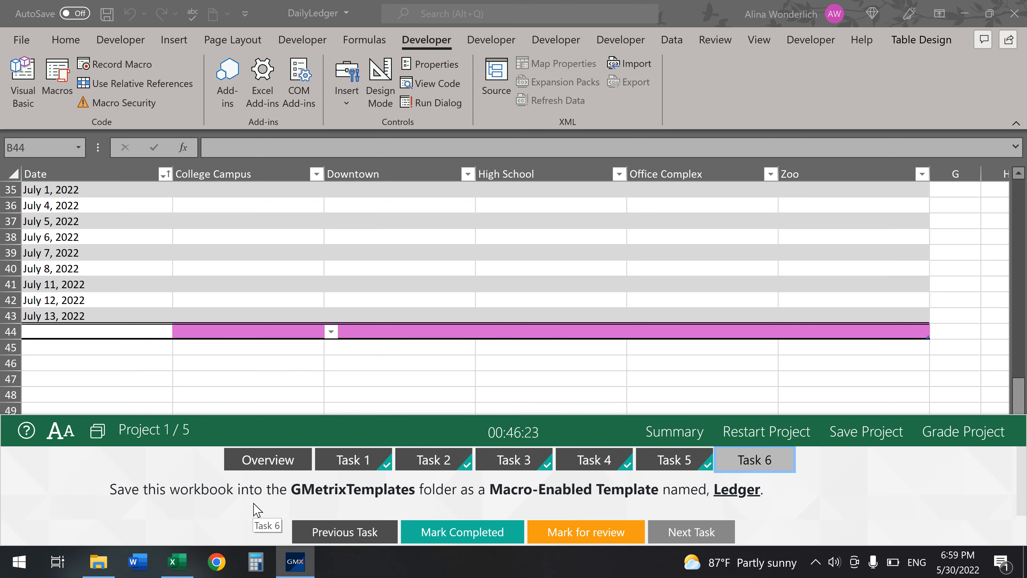
click(18, 46)
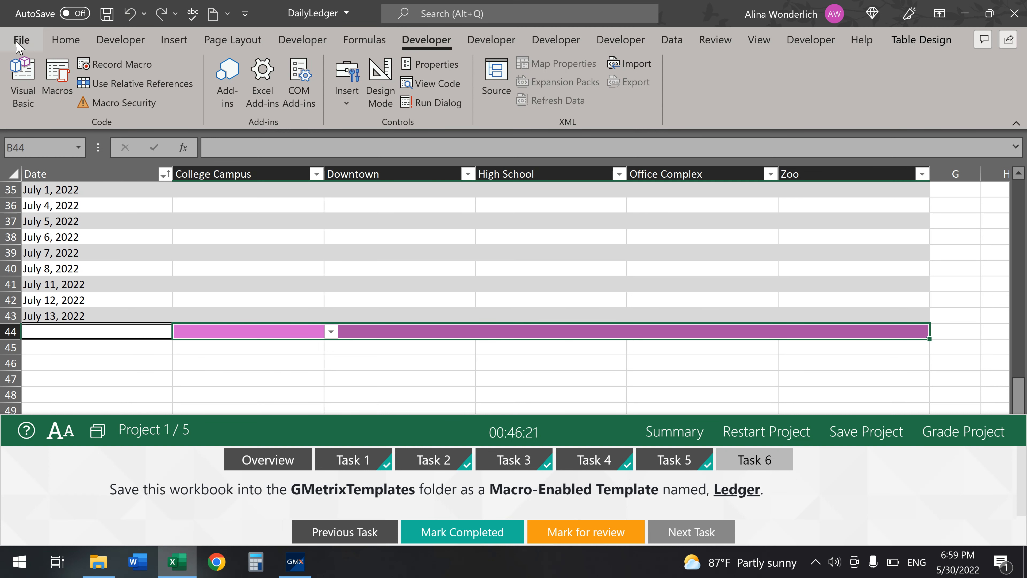
click(18, 46)
click(58, 270)
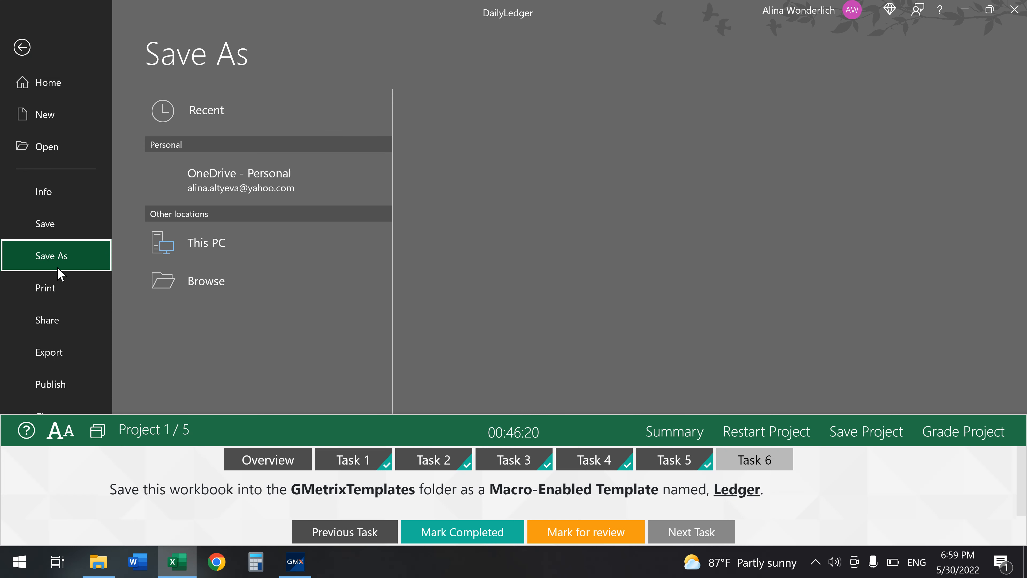
click(456, 102)
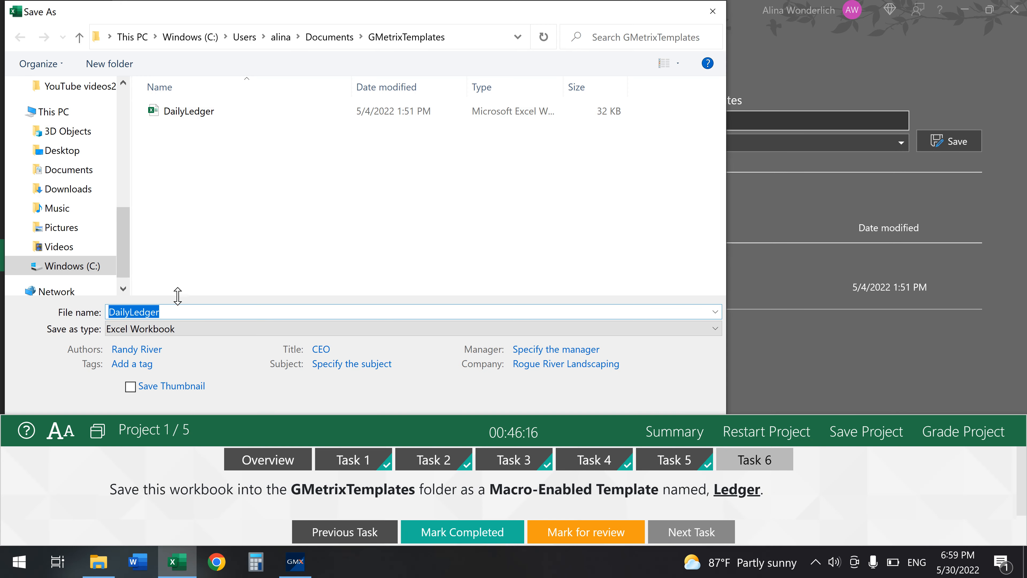
click(133, 316)
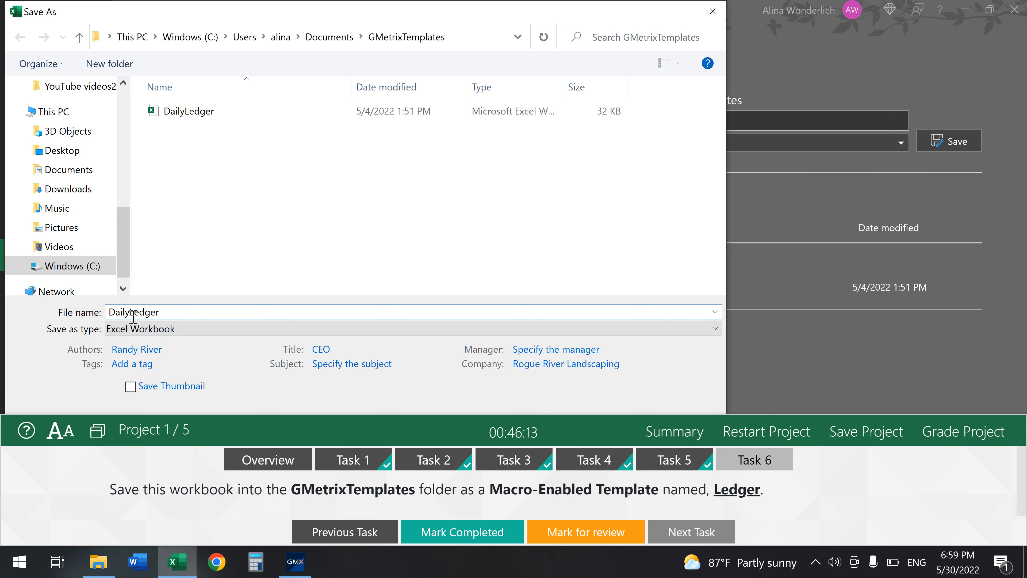
key(BackSpace)
key(BackSpace)
key(BackSpace)
key(BackSpace)
key(BackSpace)
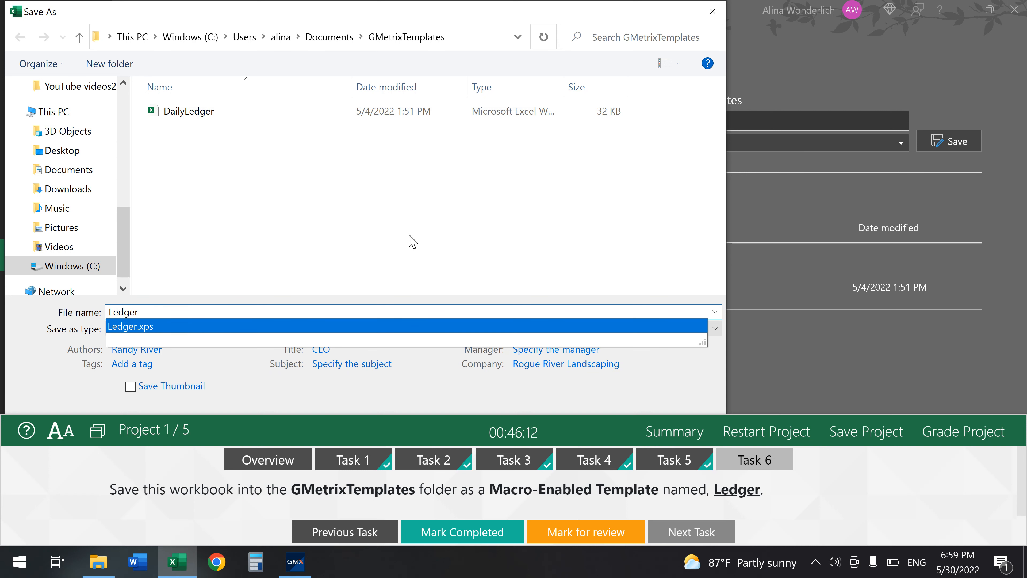
click(409, 234)
click(391, 328)
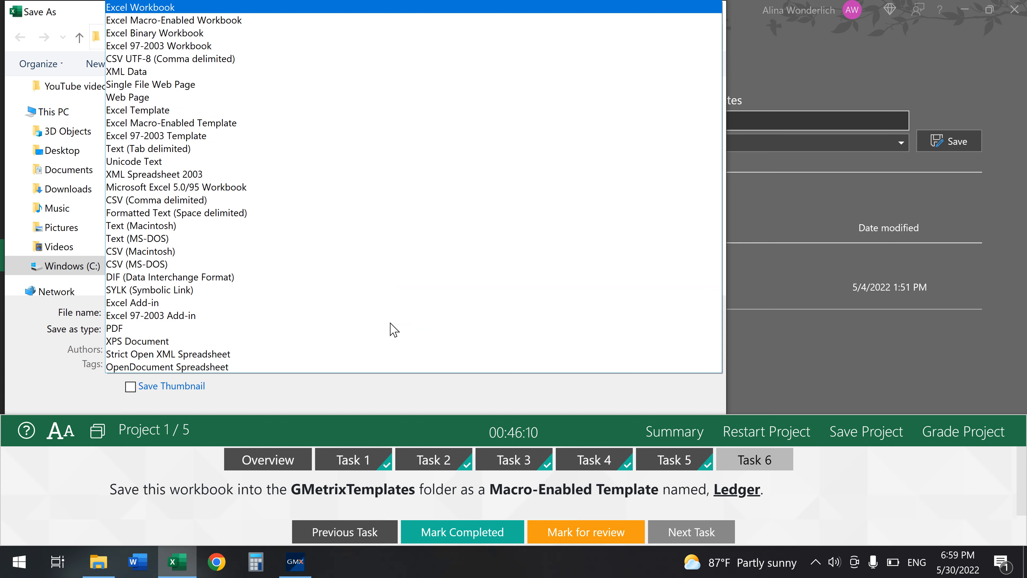
click(290, 125)
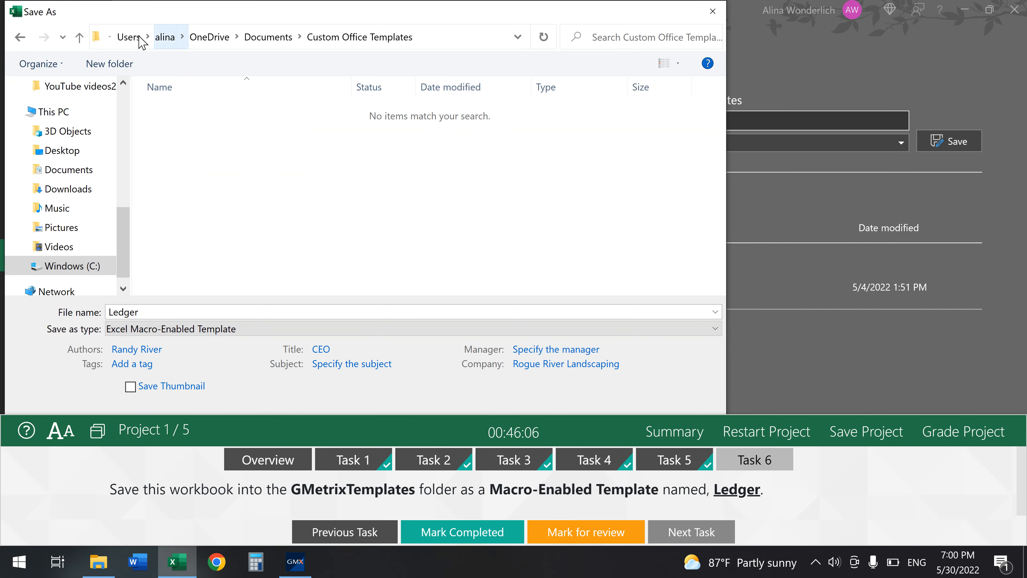
- Save the Ledger template into Documents > GMetrixTemplates
click(186, 40)
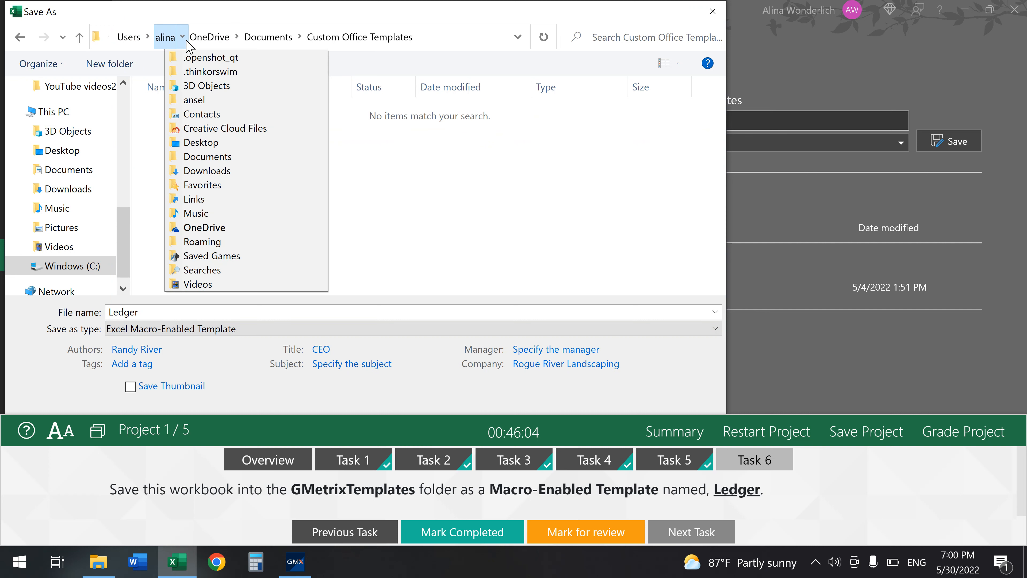
mouse_move(185, 37)
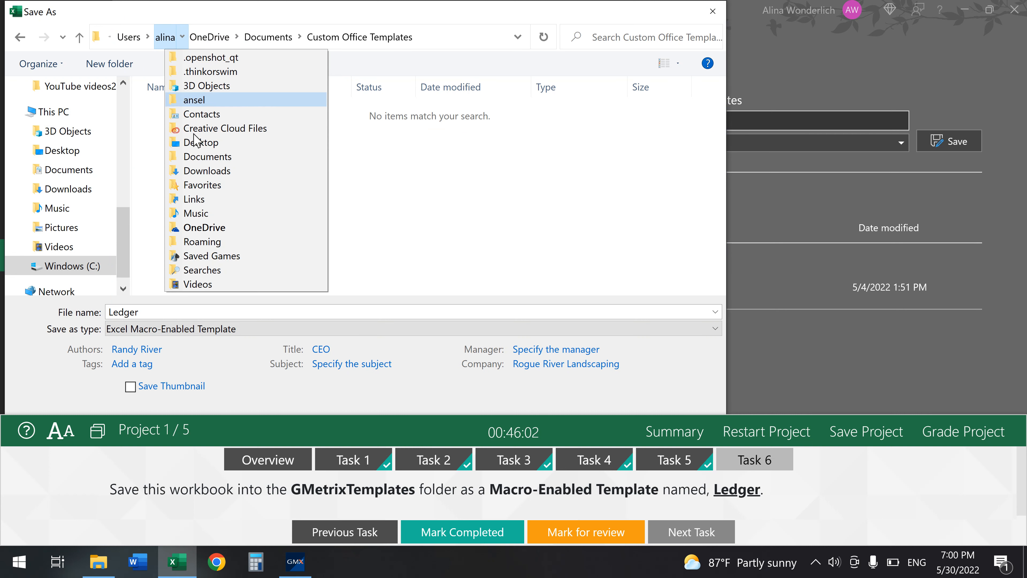
click(205, 155)
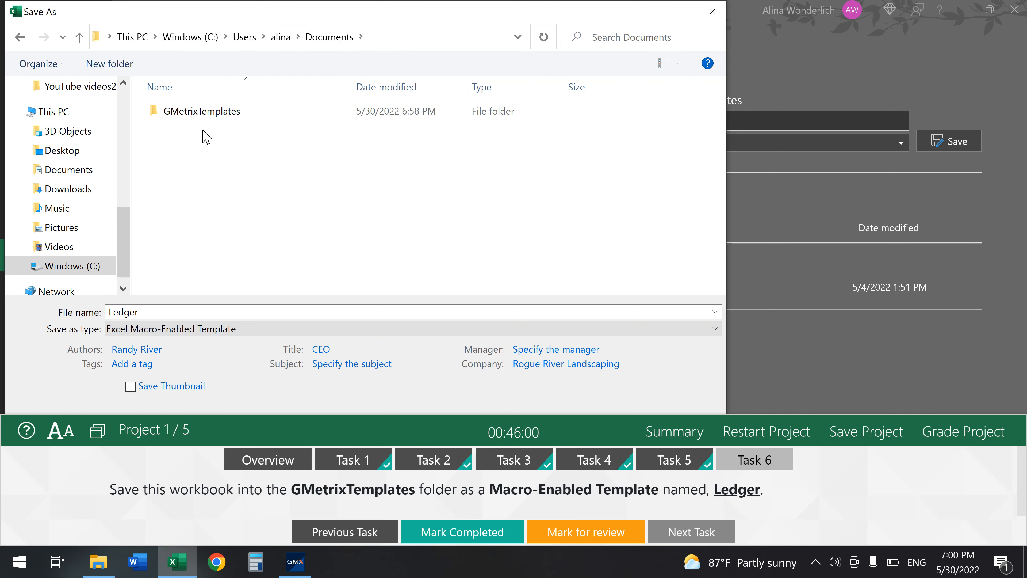
double_click(204, 115)
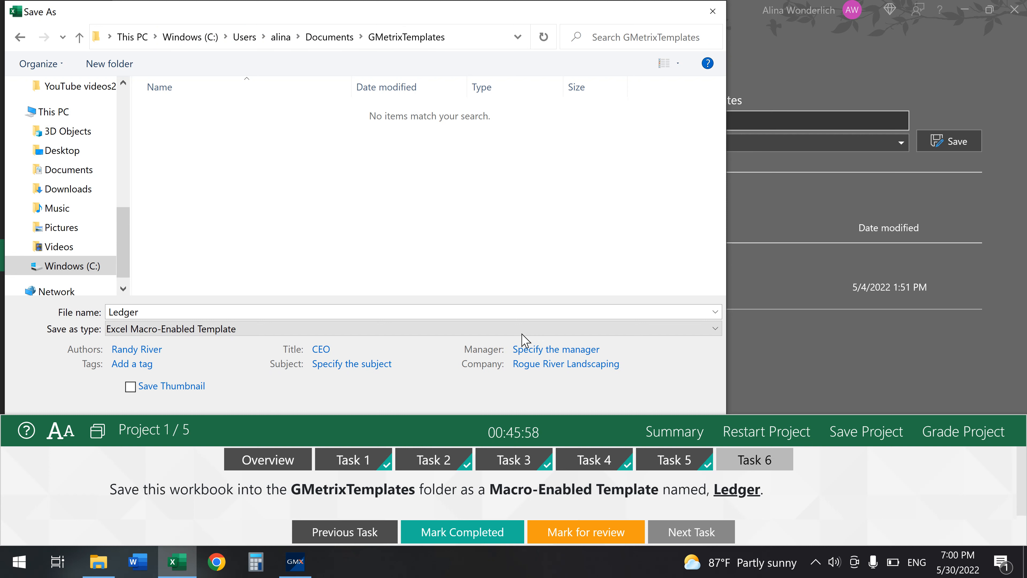
drag(489, 417, 482, 470)
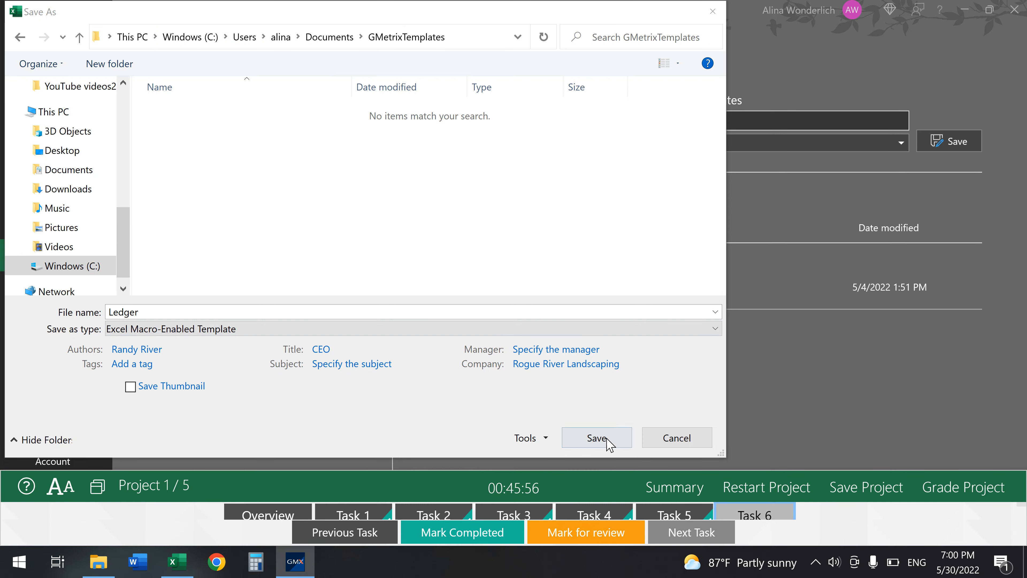
click(598, 438)
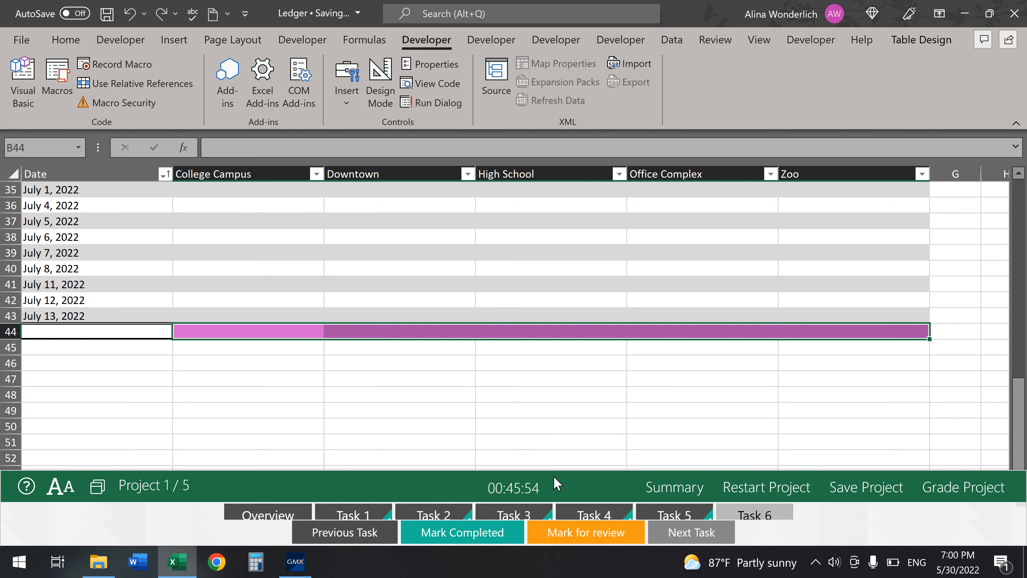
- Mark the save task completed and grade Project 1
drag(562, 455, 566, 348)
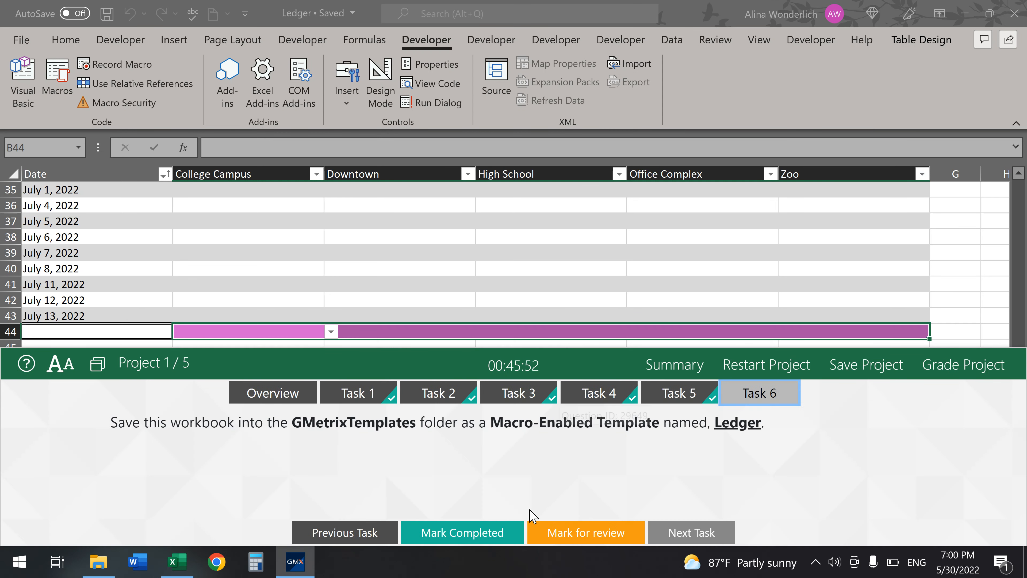
click(466, 534)
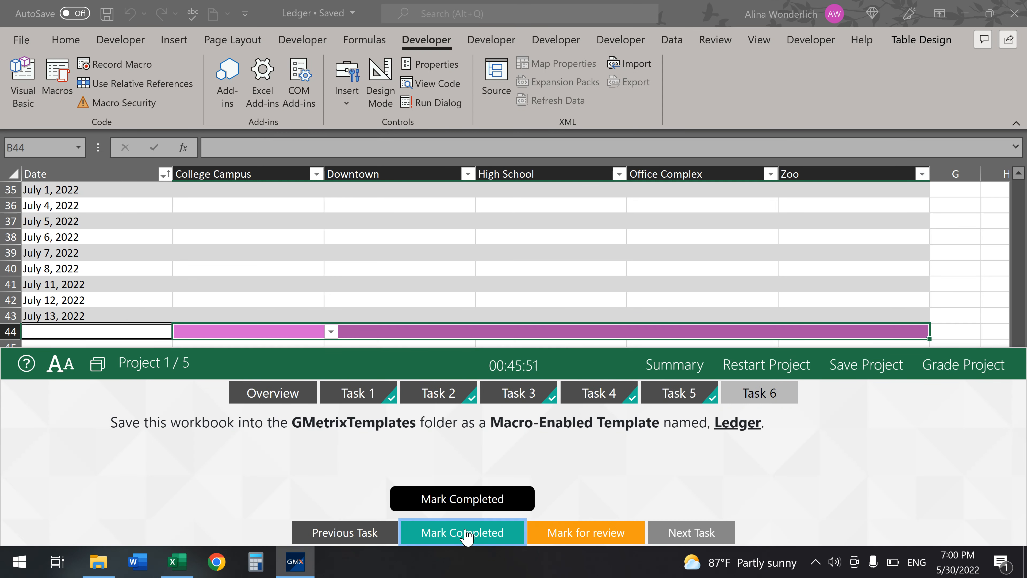
click(969, 366)
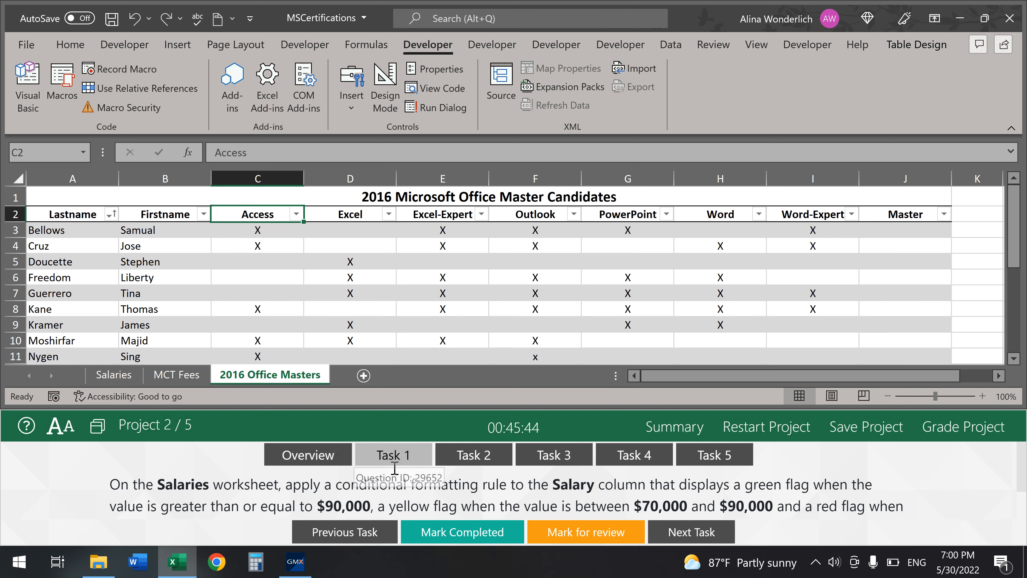
- Open Project 2's first task, switch to the Salaries sheet, and select Salary column C
click(391, 460)
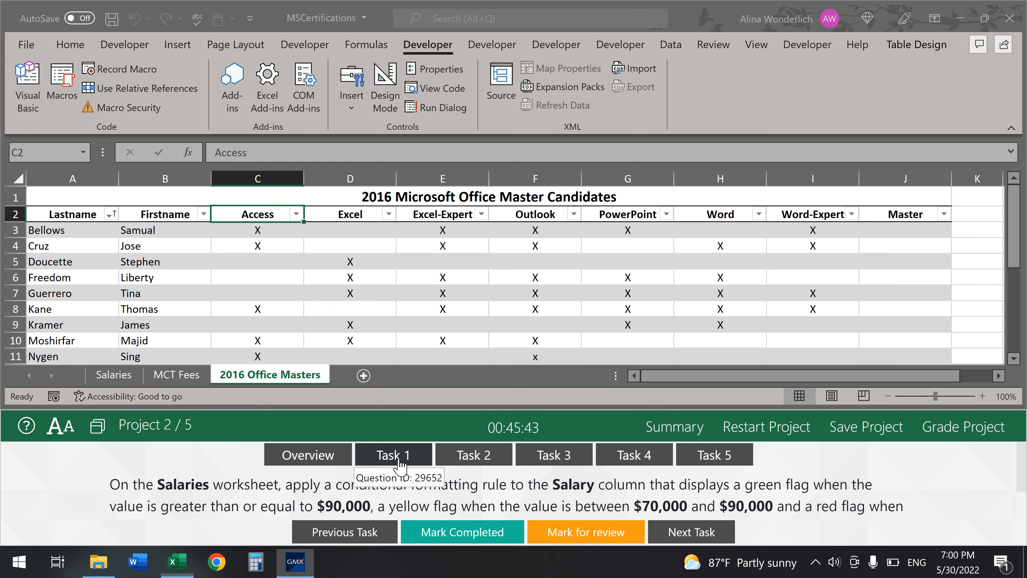
click(111, 375)
click(111, 375)
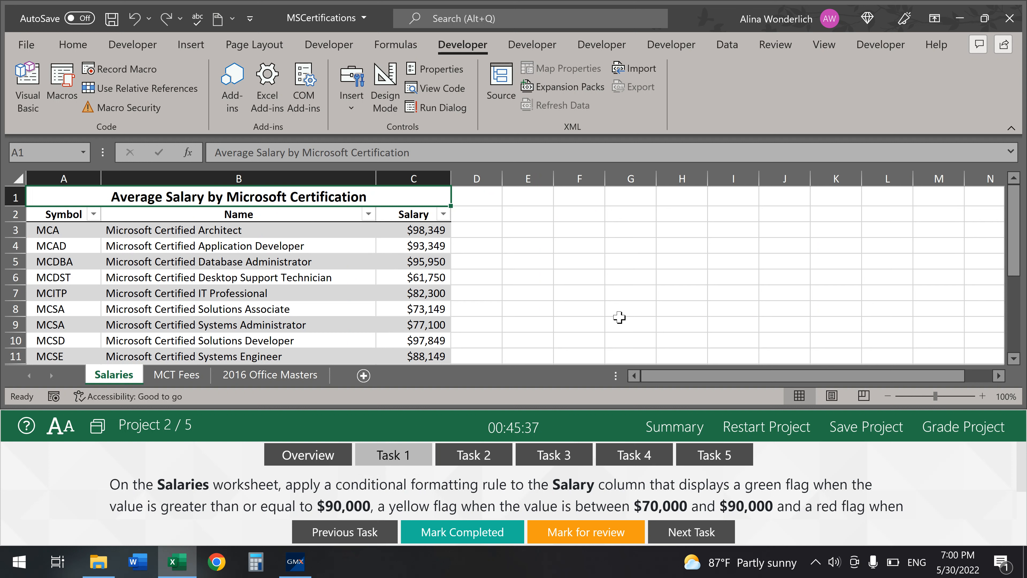
click(421, 173)
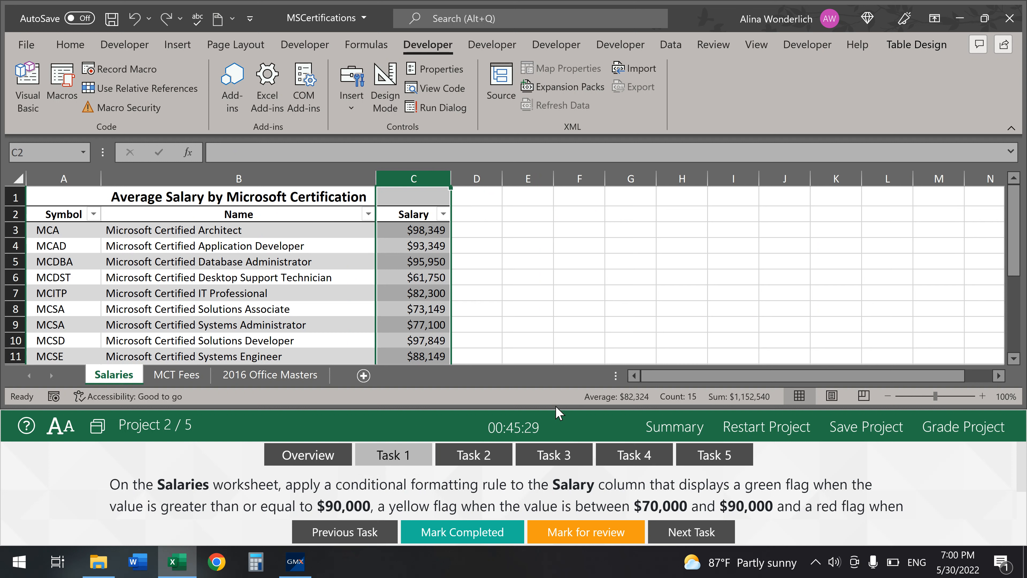
scroll(785, 482, down, 2)
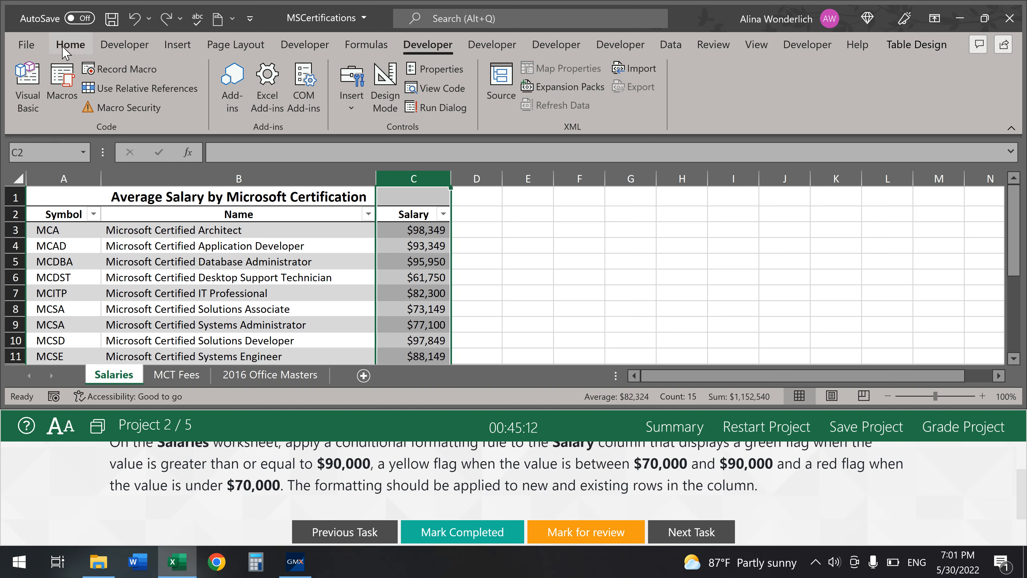
click(70, 44)
click(650, 114)
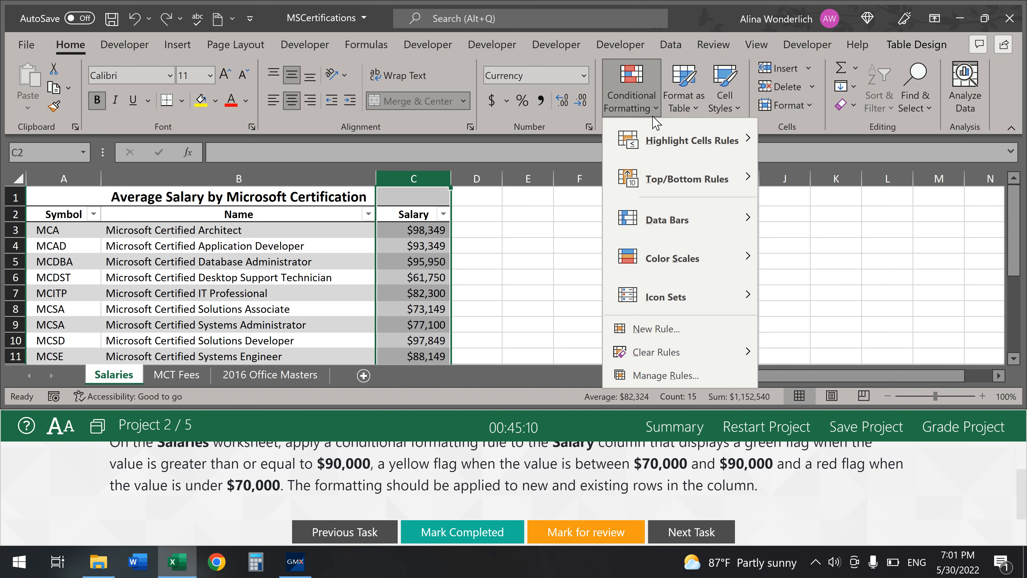
mouse_move(676, 188)
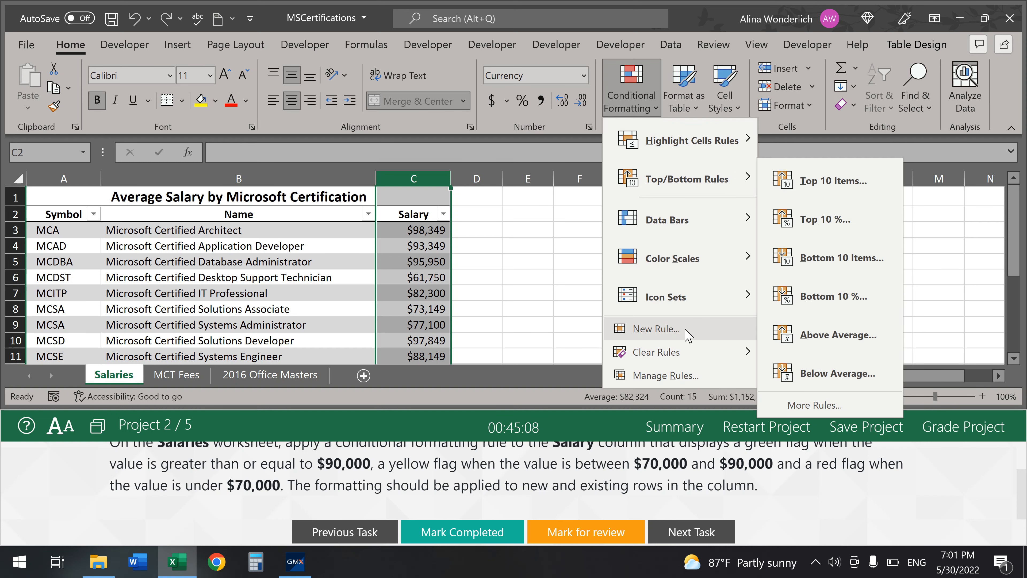
mouse_move(705, 312)
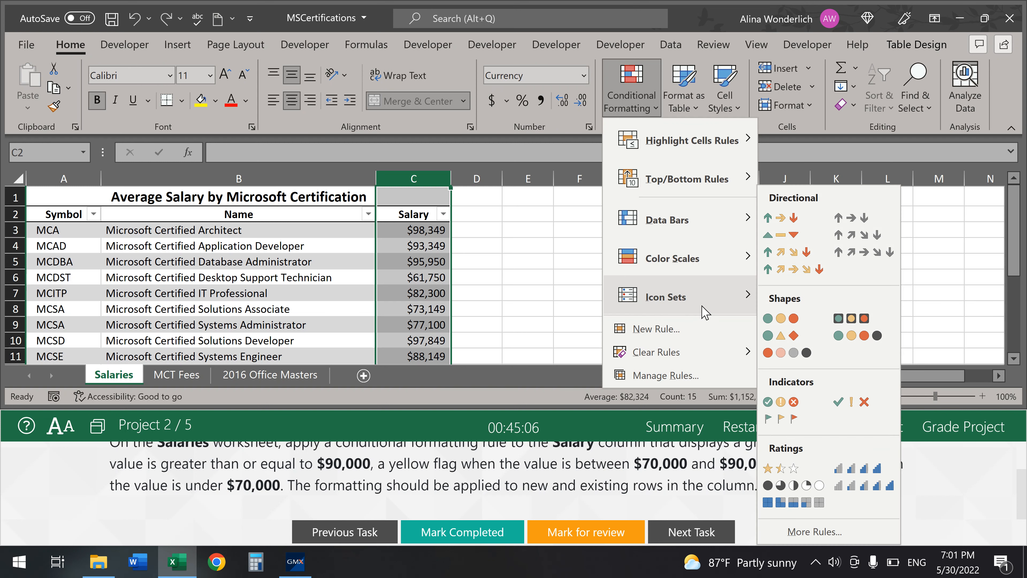
click(792, 421)
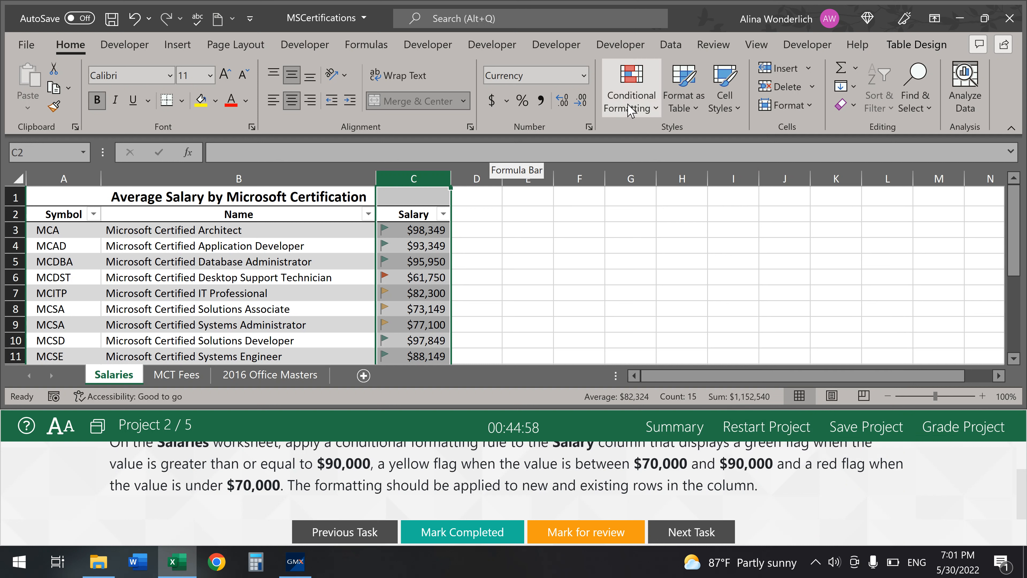
click(647, 112)
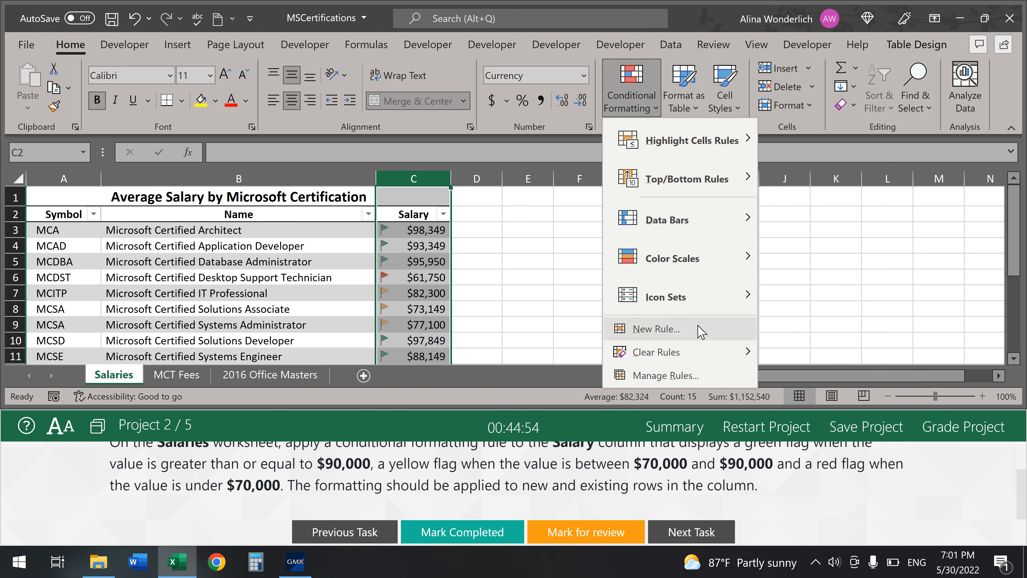
mouse_move(655, 351)
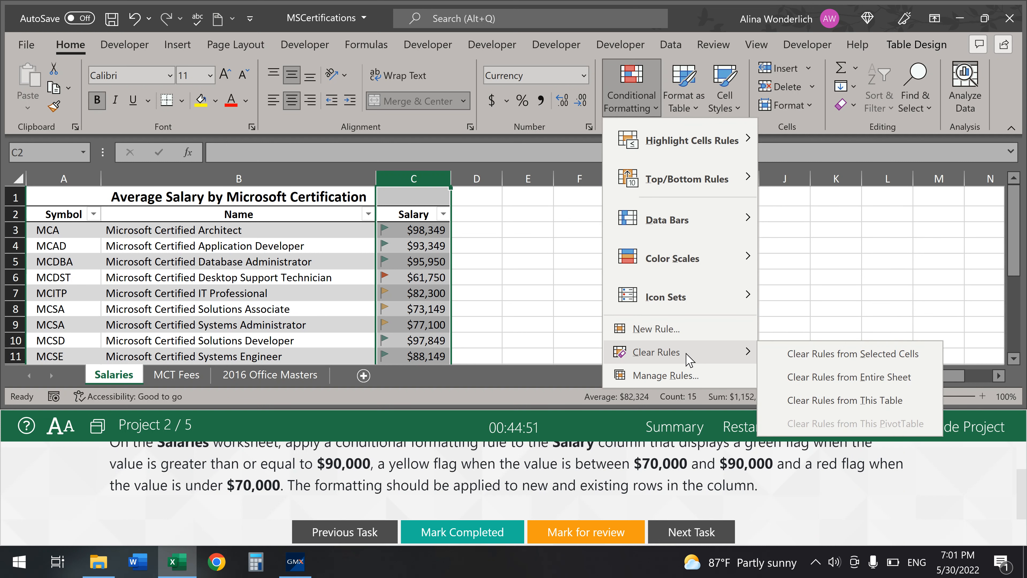
click(817, 400)
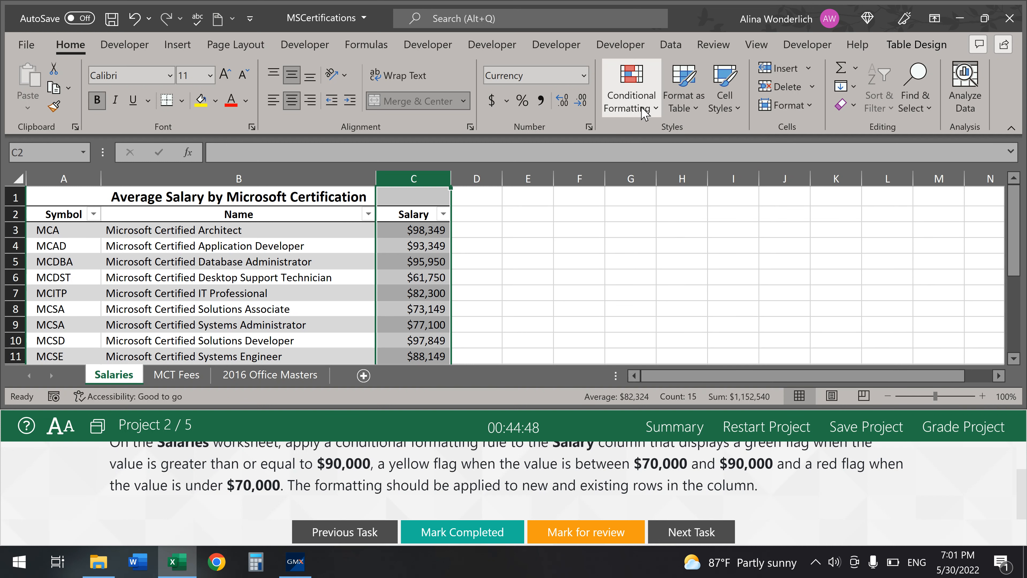
click(631, 97)
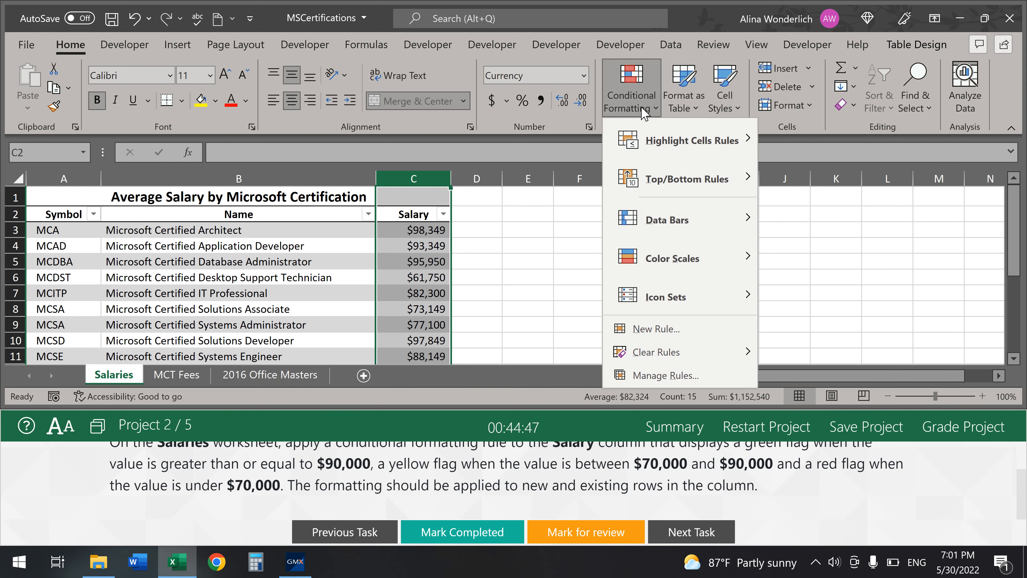
- Cancel a stray new rule and start a custom Icon Sets conditional formatting rule
click(693, 337)
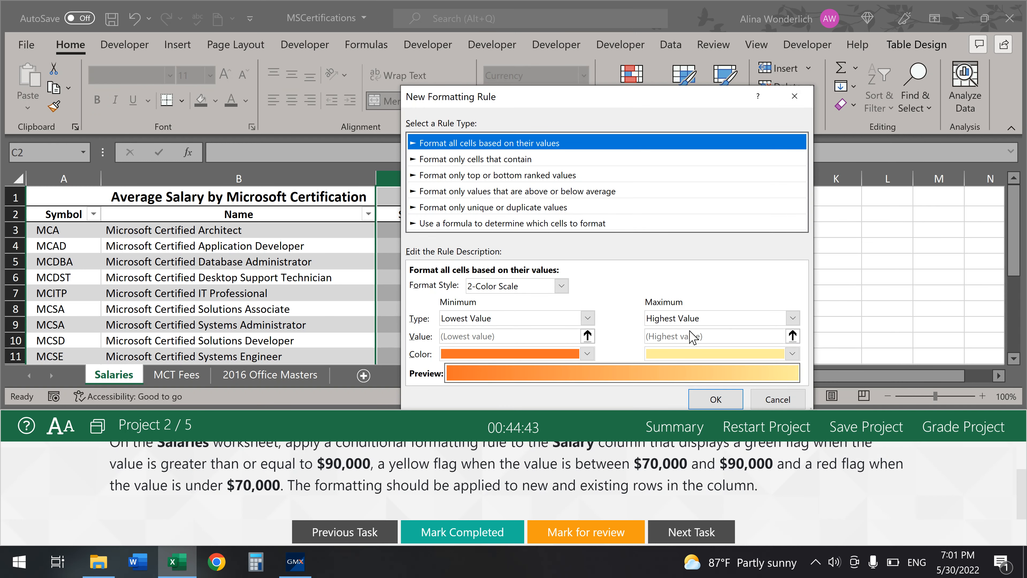
drag(636, 100, 790, 36)
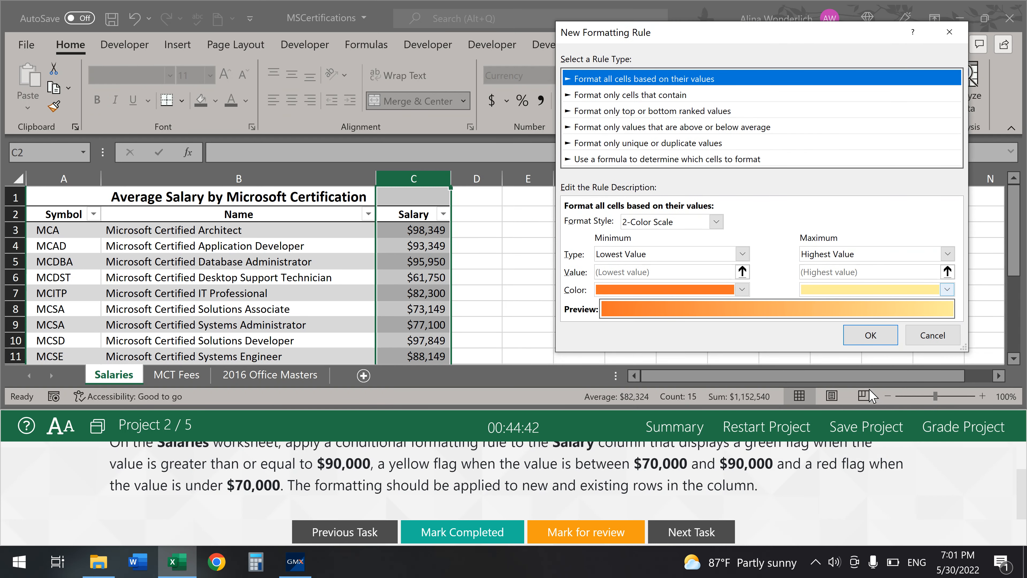
key(Escape)
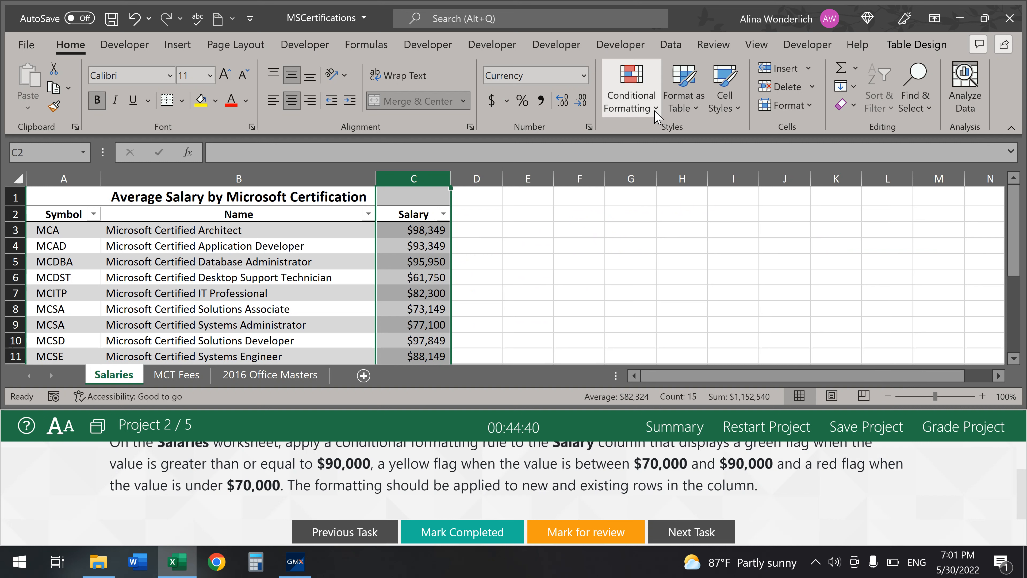
click(632, 91)
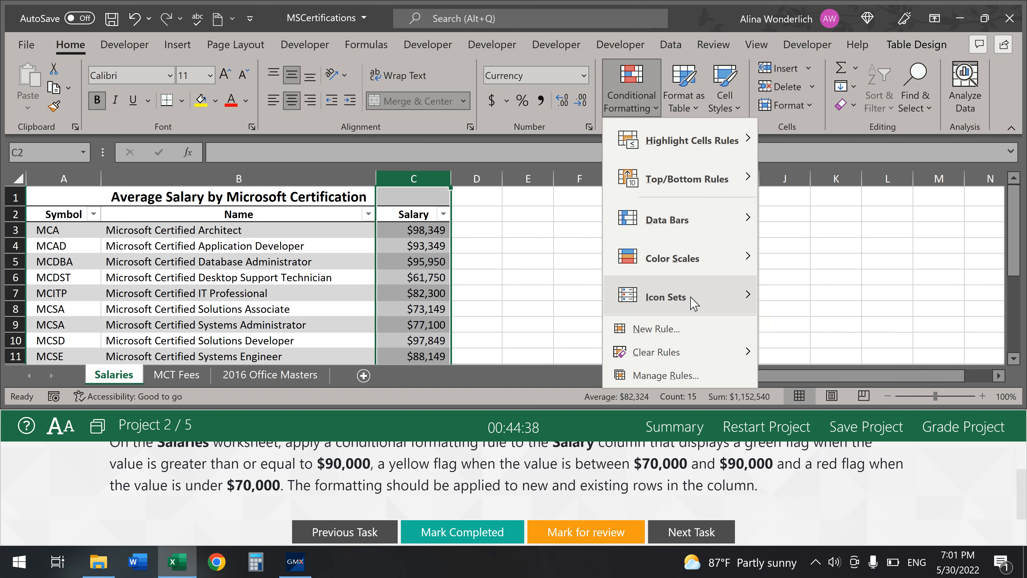
mouse_move(732, 296)
click(814, 531)
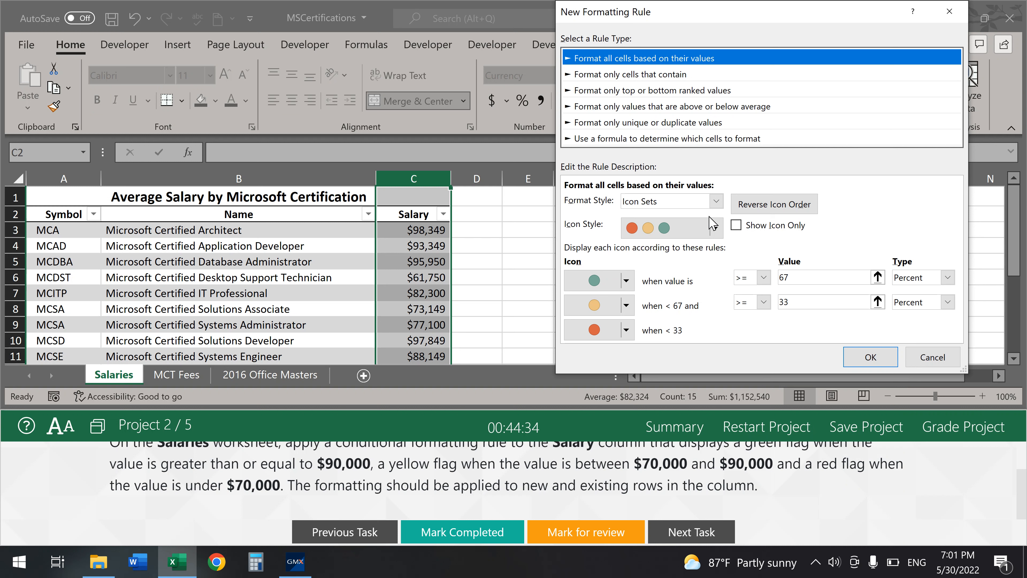
- Choose the three-flags icon style and set both threshold types to Number
click(715, 230)
click(717, 229)
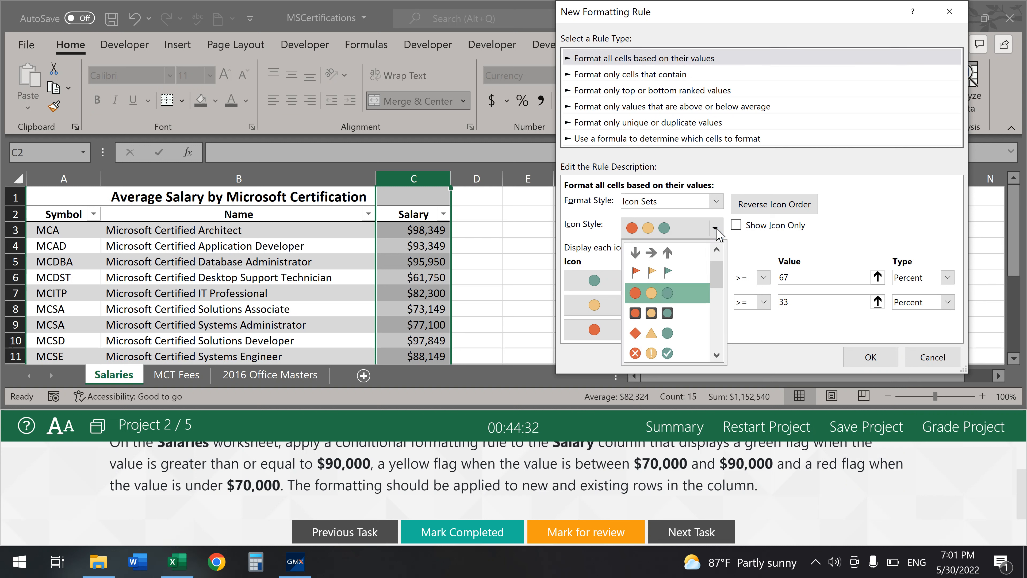
click(679, 272)
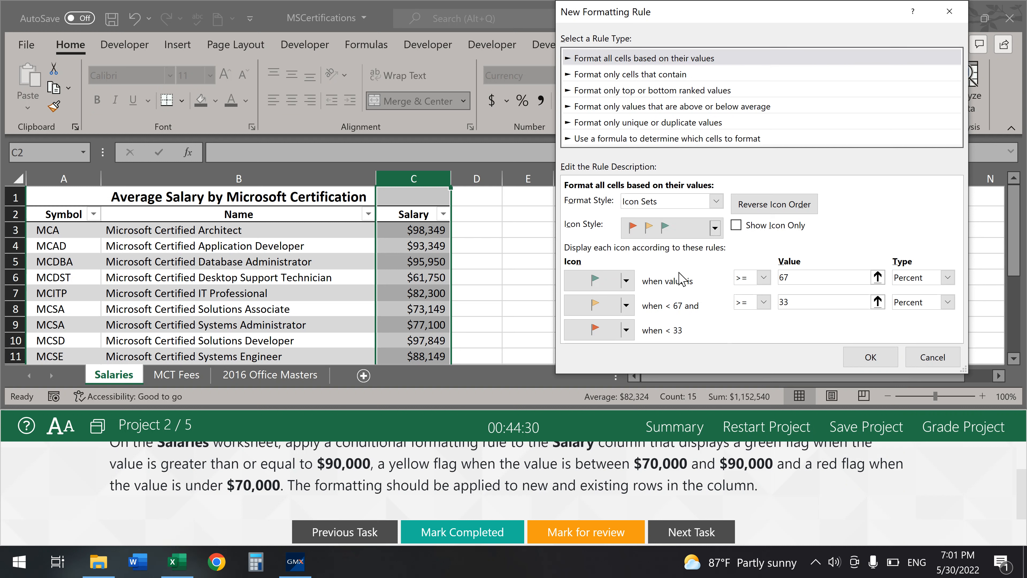
click(948, 278)
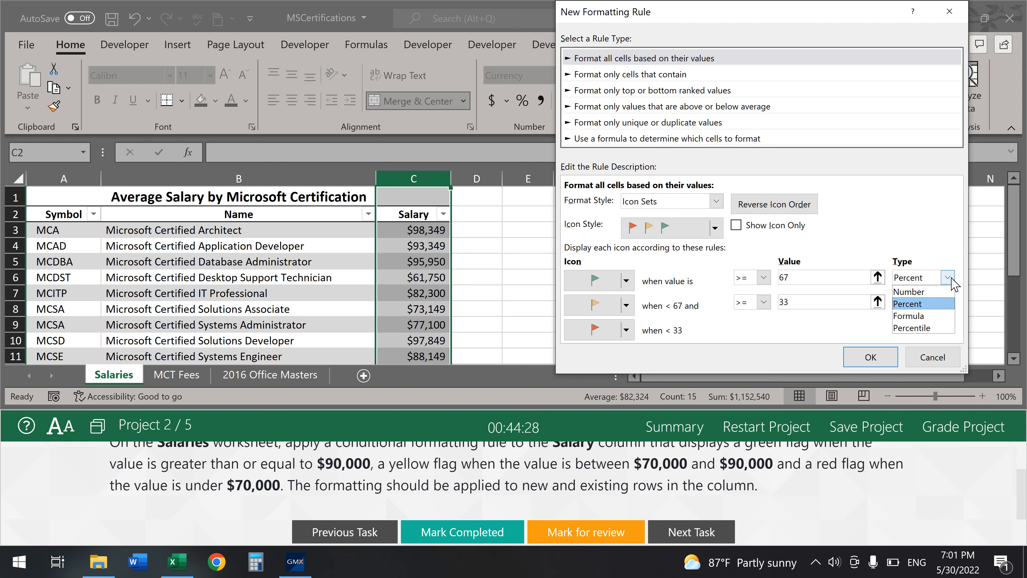
click(938, 292)
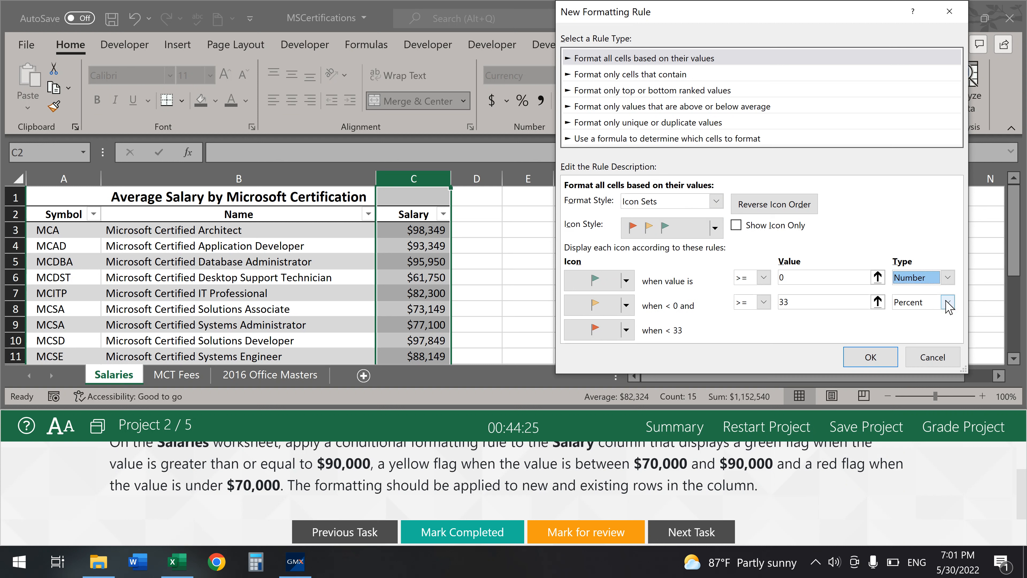
click(947, 302)
click(930, 316)
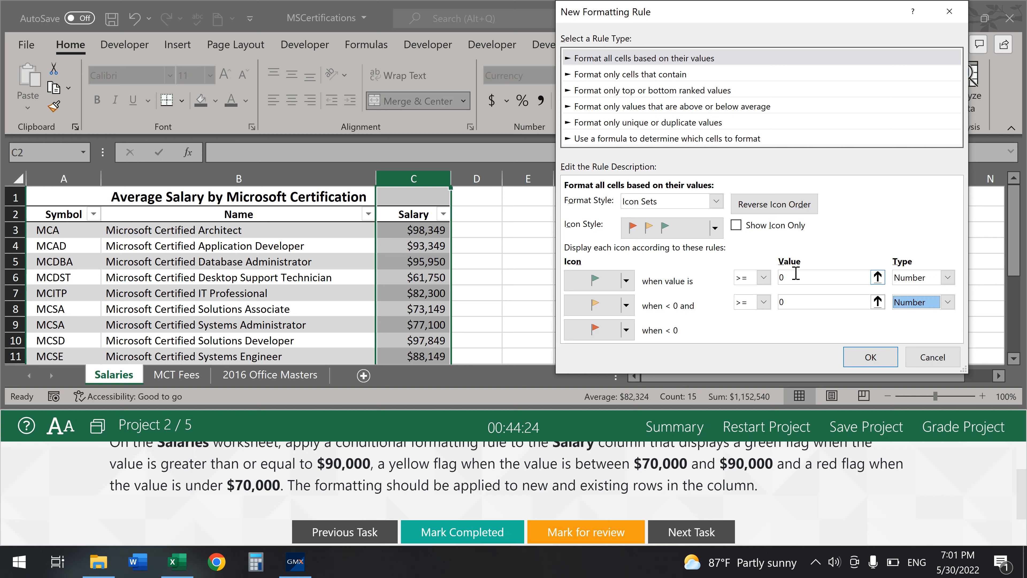
- Set thresholds to 90000 and 70000, apply the rule, and mark the task completed
click(805, 279)
drag(730, 264, 727, 262)
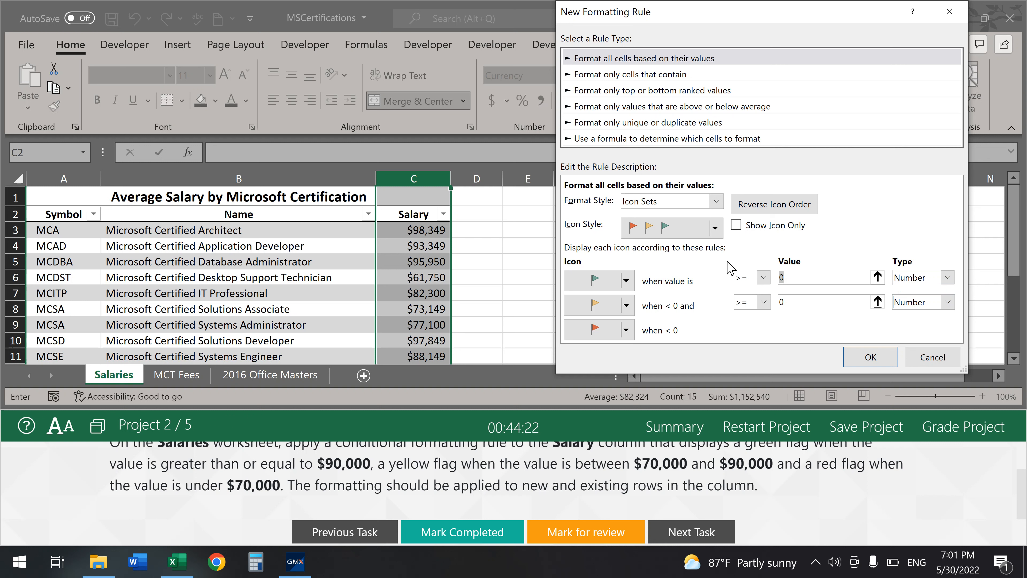
text(90000)
click(810, 297)
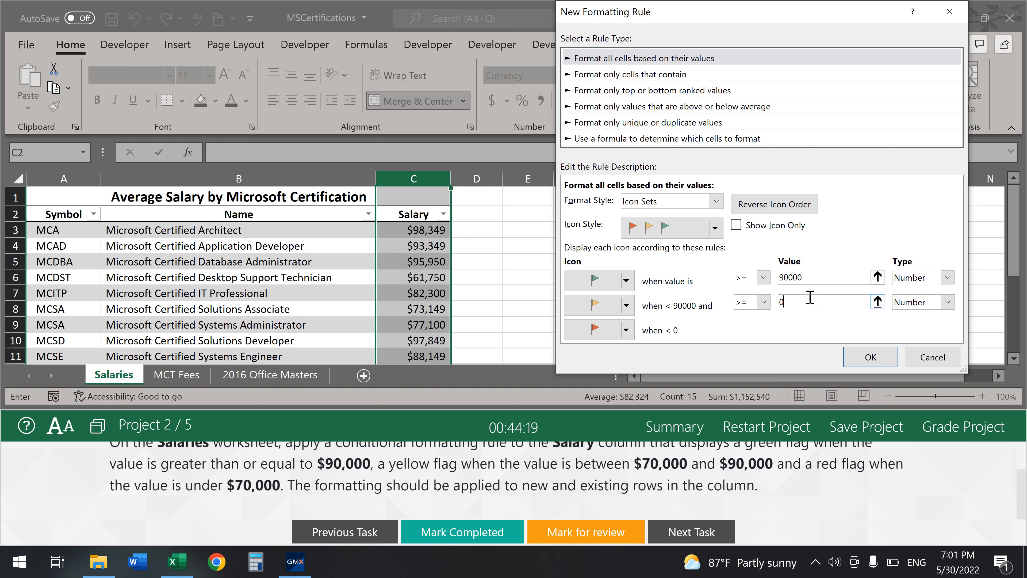
drag(797, 301, 755, 308)
click(843, 277)
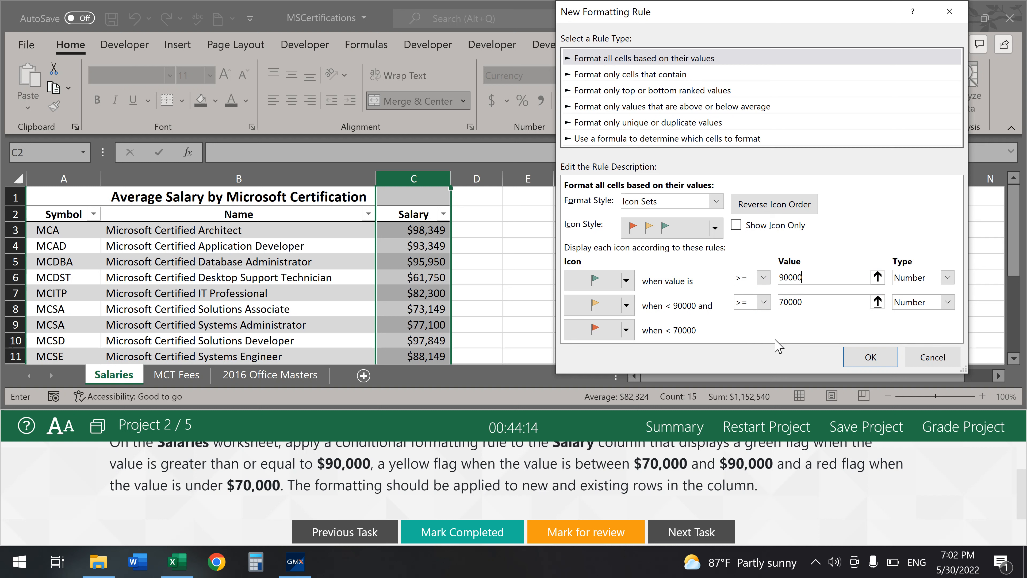
click(870, 357)
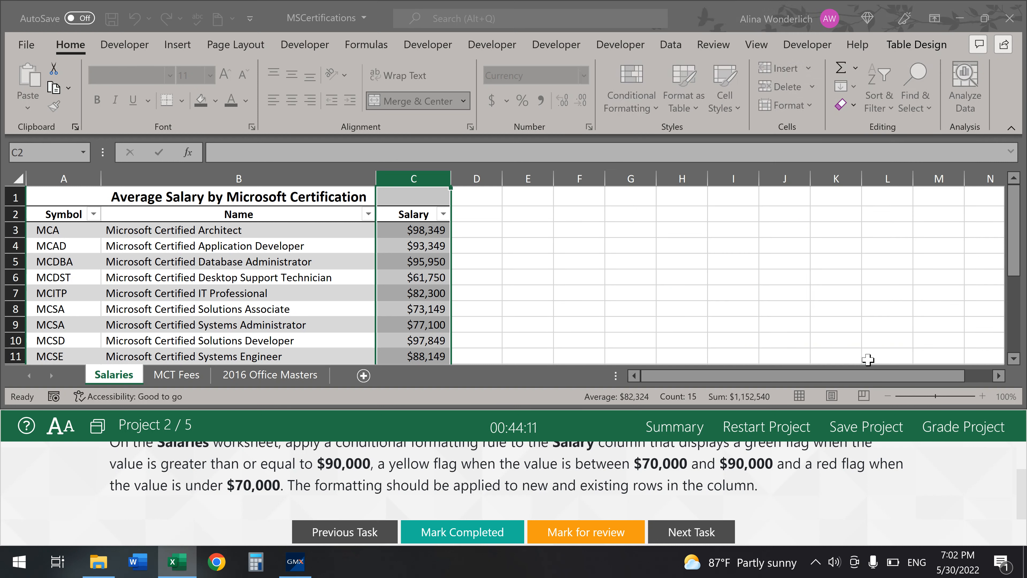
click(631, 260)
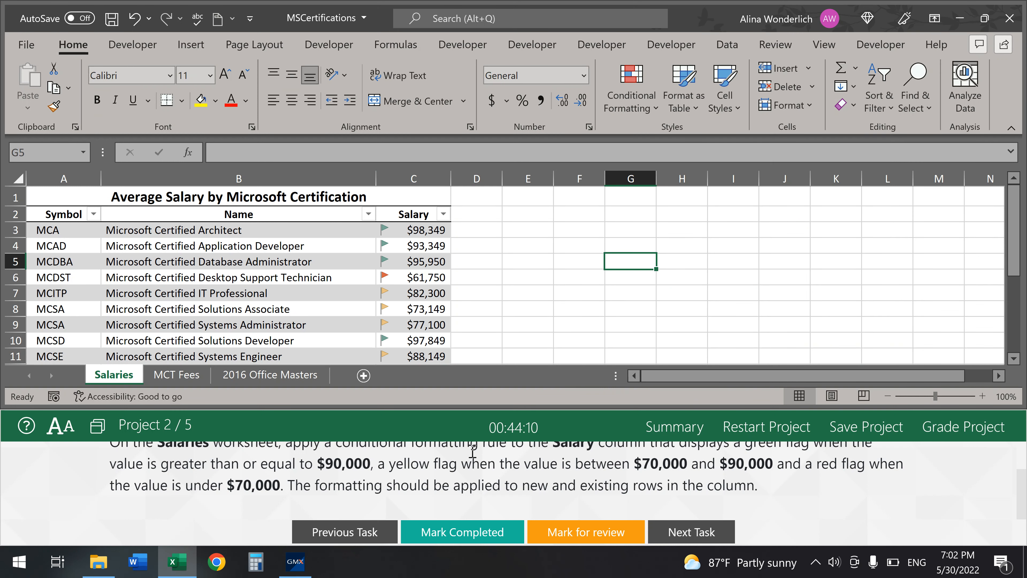
click(438, 533)
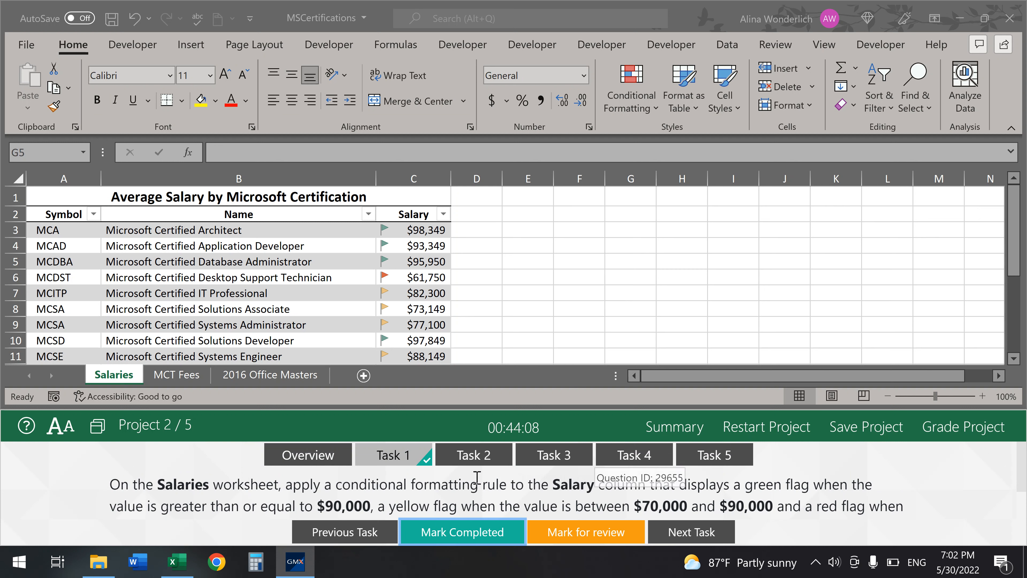
- Delete the HeaderColor macro from Developer > Macros, mark Task 2 completed, and open Task 3
click(478, 458)
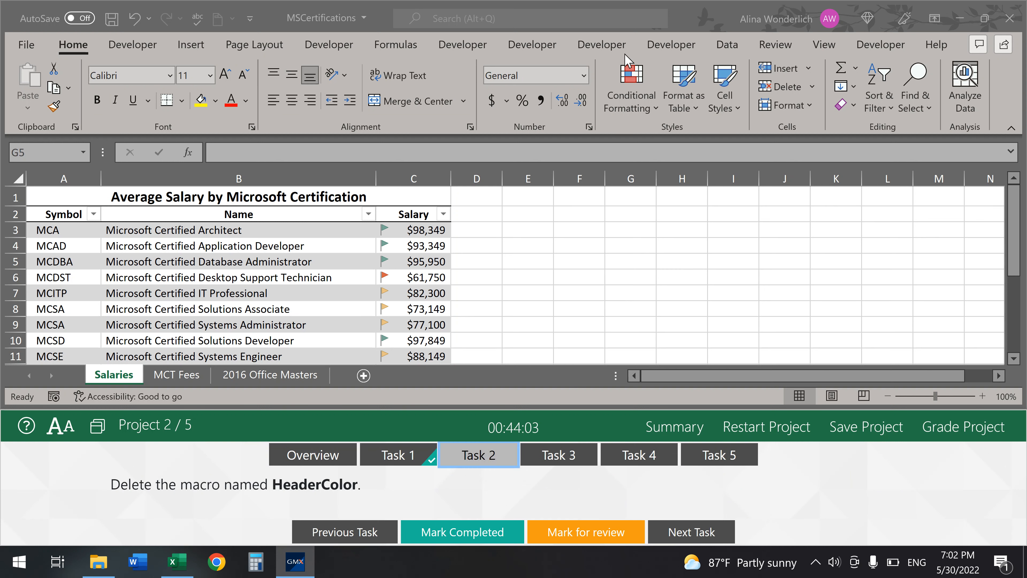
click(524, 46)
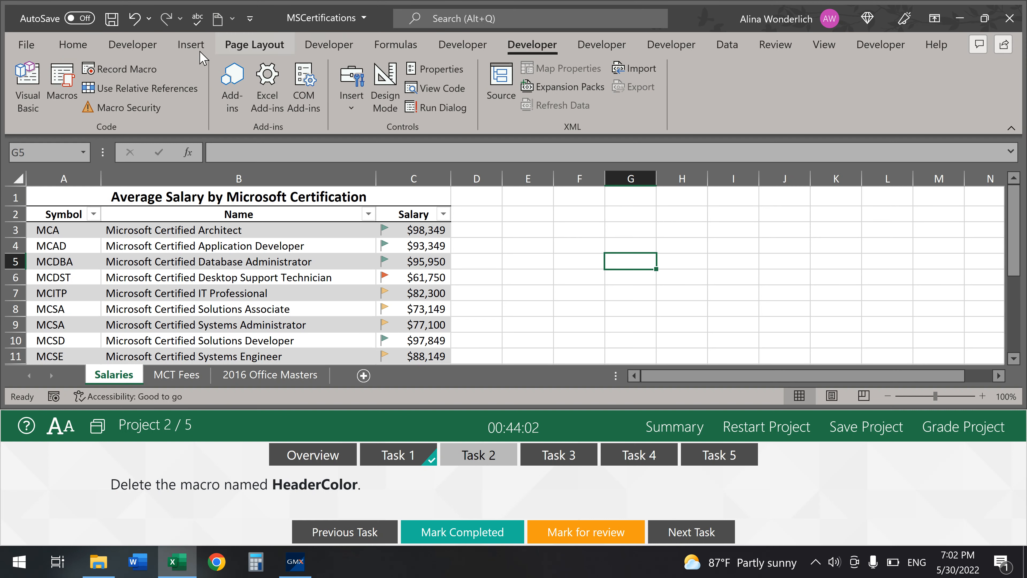
click(58, 83)
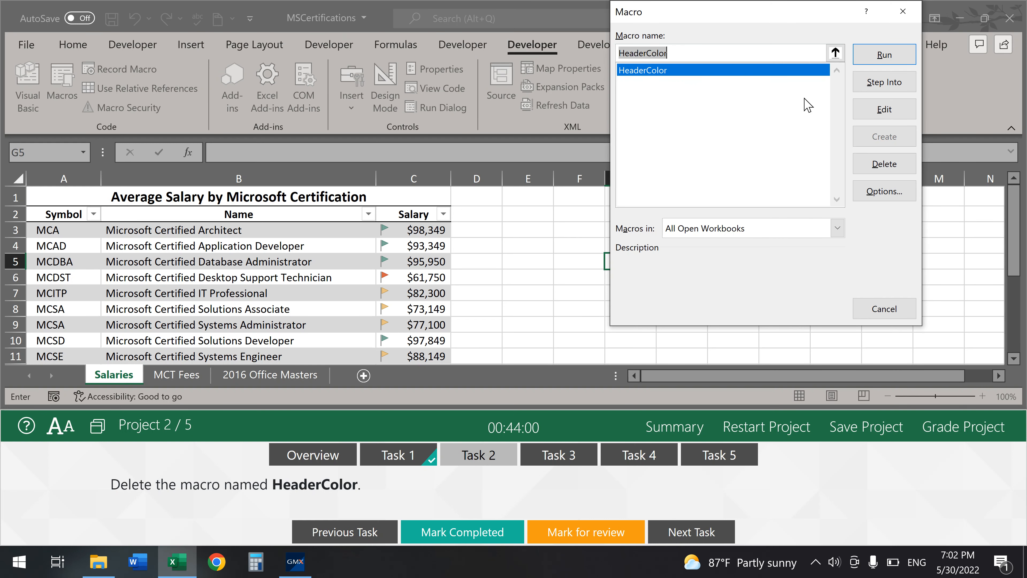
click(888, 164)
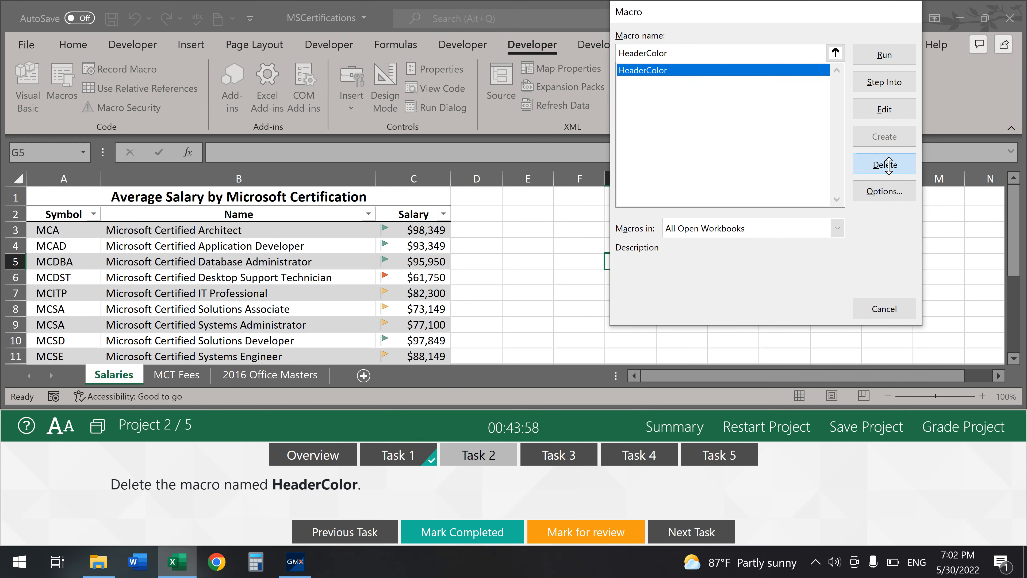
click(475, 538)
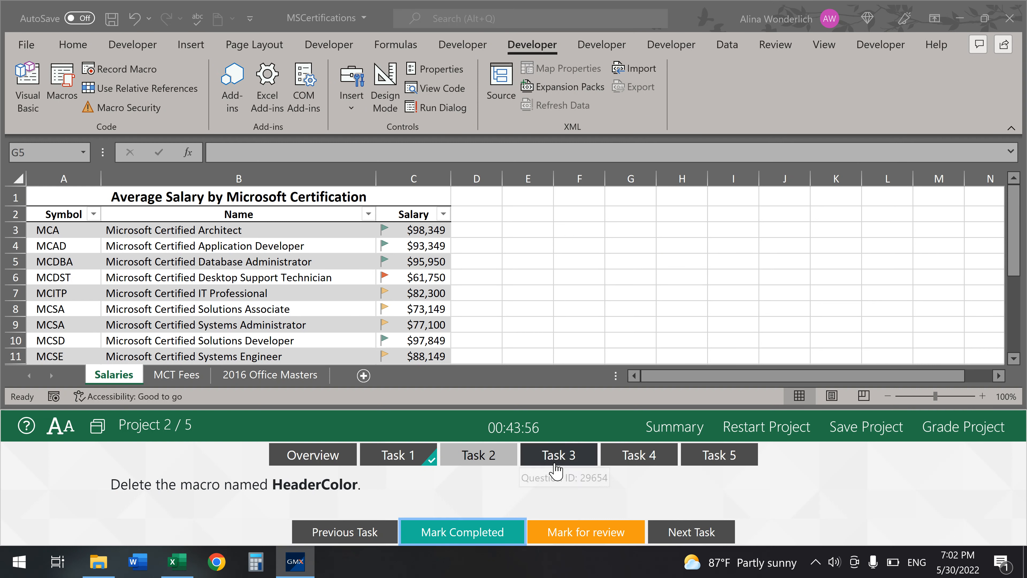
click(555, 465)
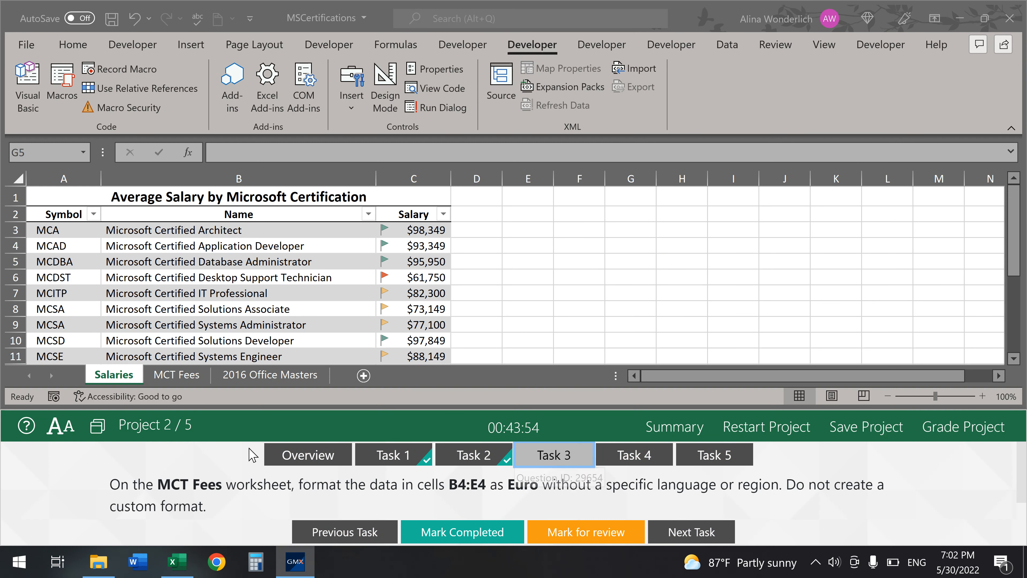
- Select the Europe fees in B4:E4 on the MCT Fees sheet
click(185, 377)
click(185, 377)
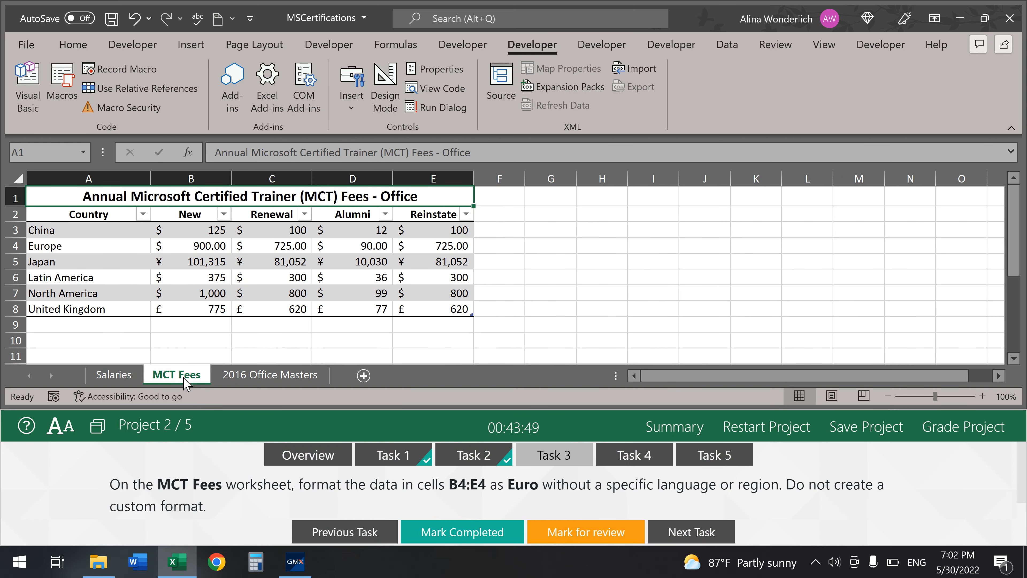
click(187, 249)
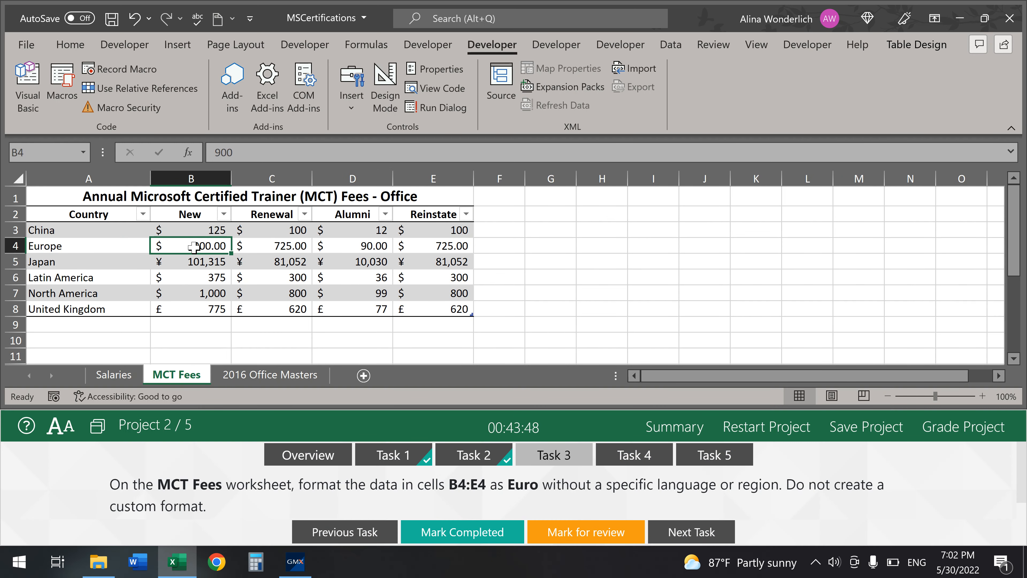
drag(194, 247, 464, 246)
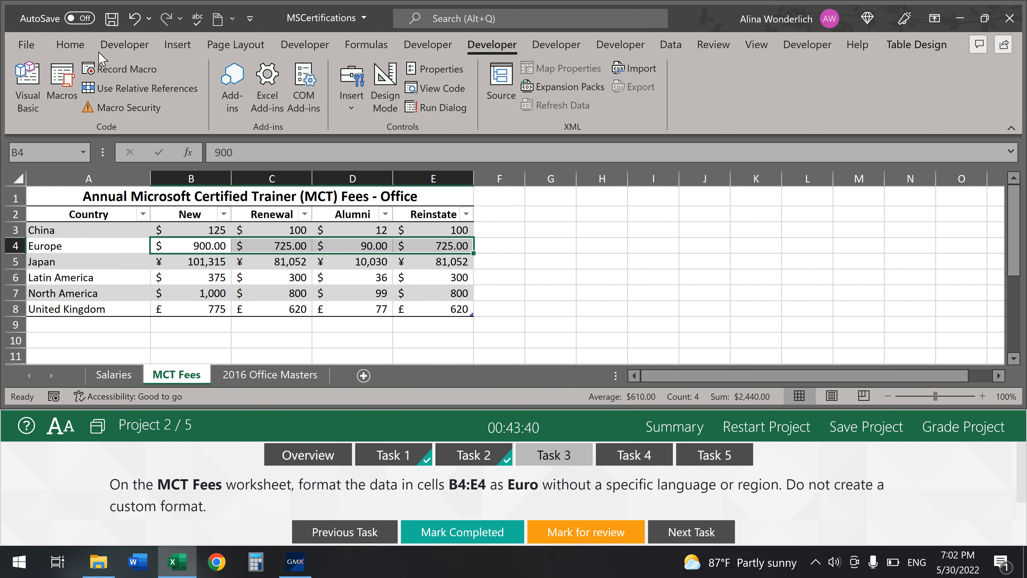
- Apply Accounting format with the € Euro (€ 123) symbol to B4:E4
click(70, 44)
click(589, 127)
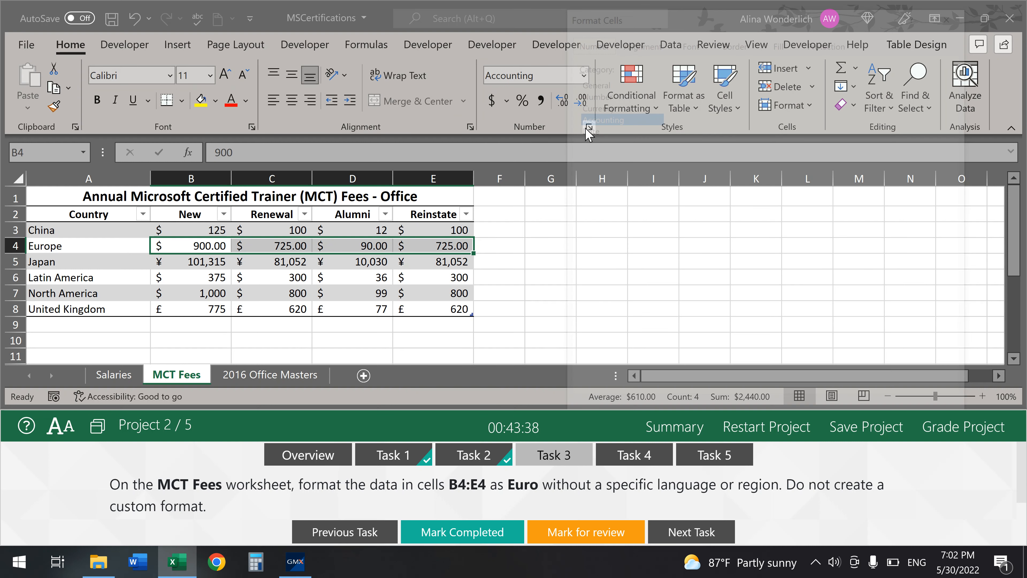
click(799, 144)
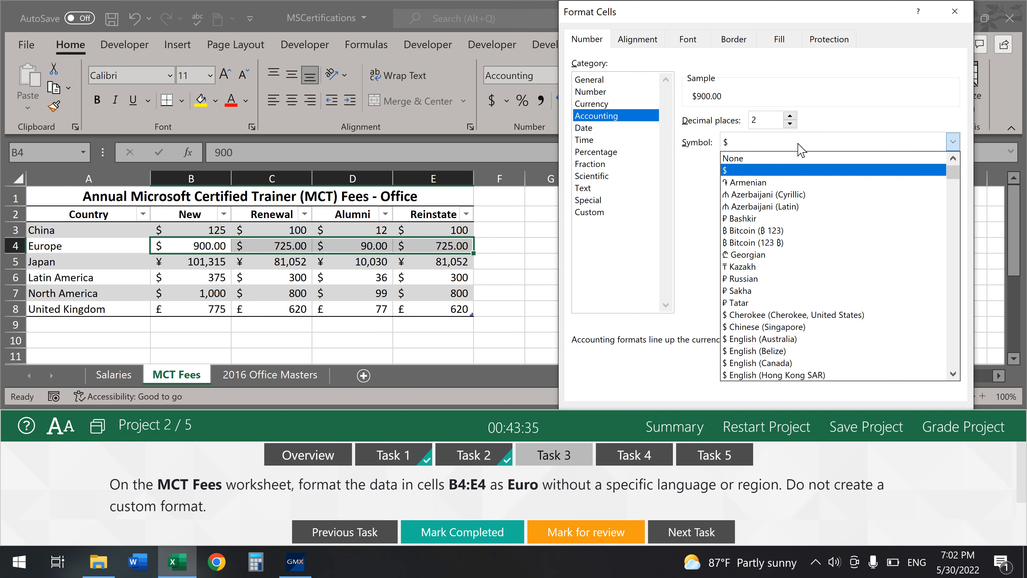
scroll(800, 269, down, 20)
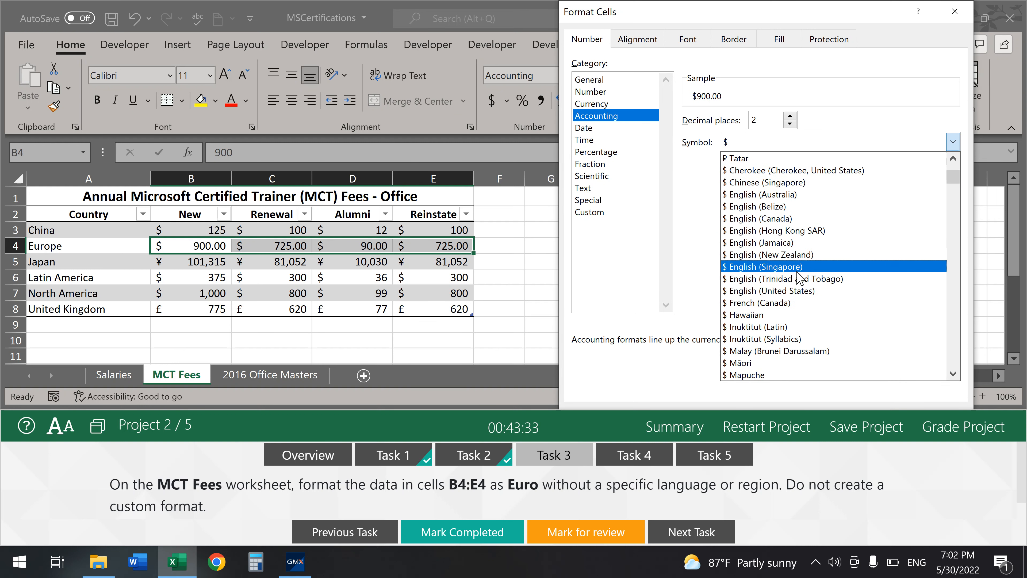
mouse_move(955, 191)
mouse_down()
mouse_move(958, 242)
mouse_move(934, 341)
mouse_move(954, 201)
mouse_up()
scroll(834, 233, up, 3)
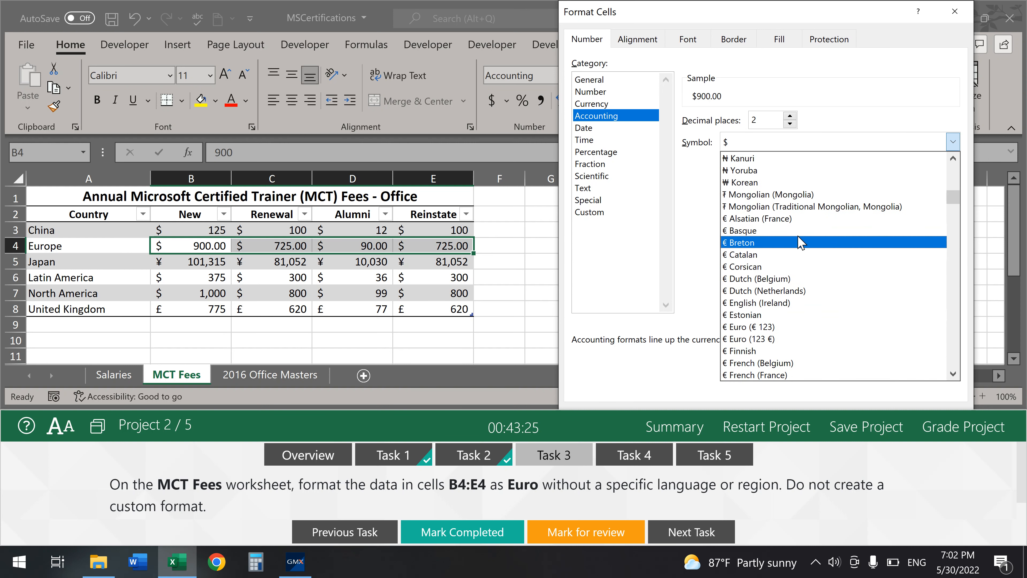
click(793, 327)
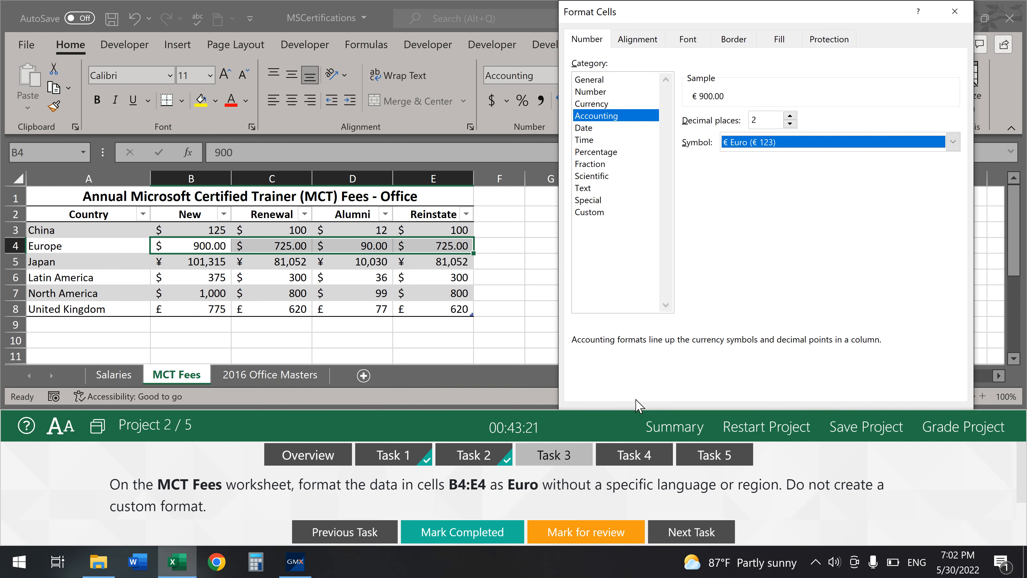
drag(628, 410, 628, 480)
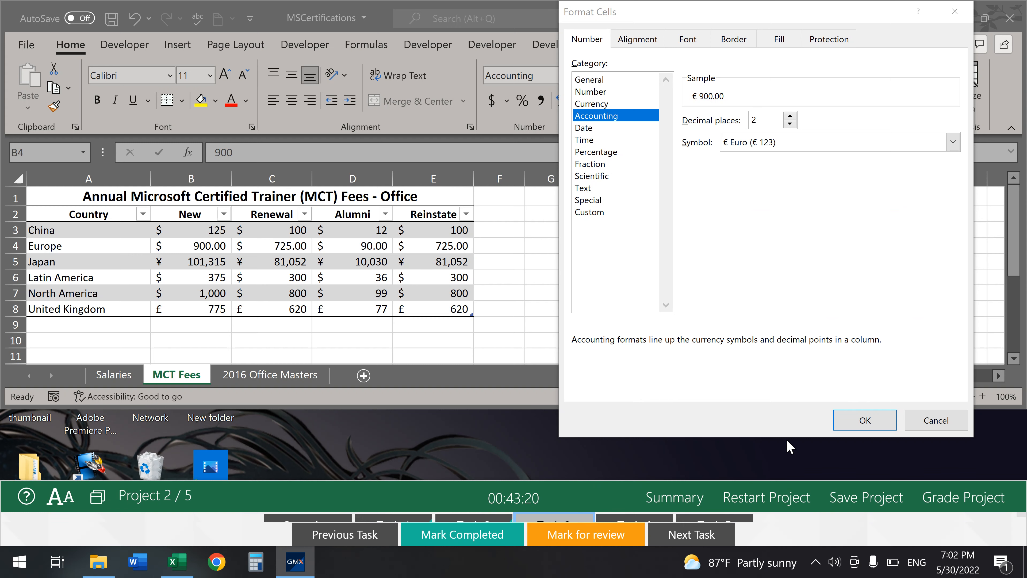
click(865, 421)
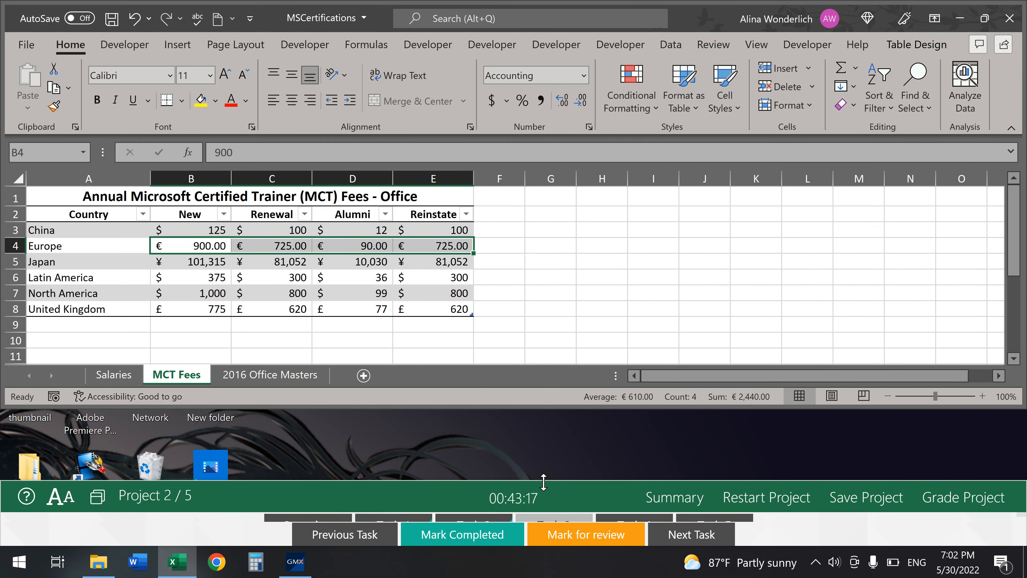
- Mark Task 3 completed and bring up Task 4's instructions
drag(546, 477, 566, 417)
click(469, 541)
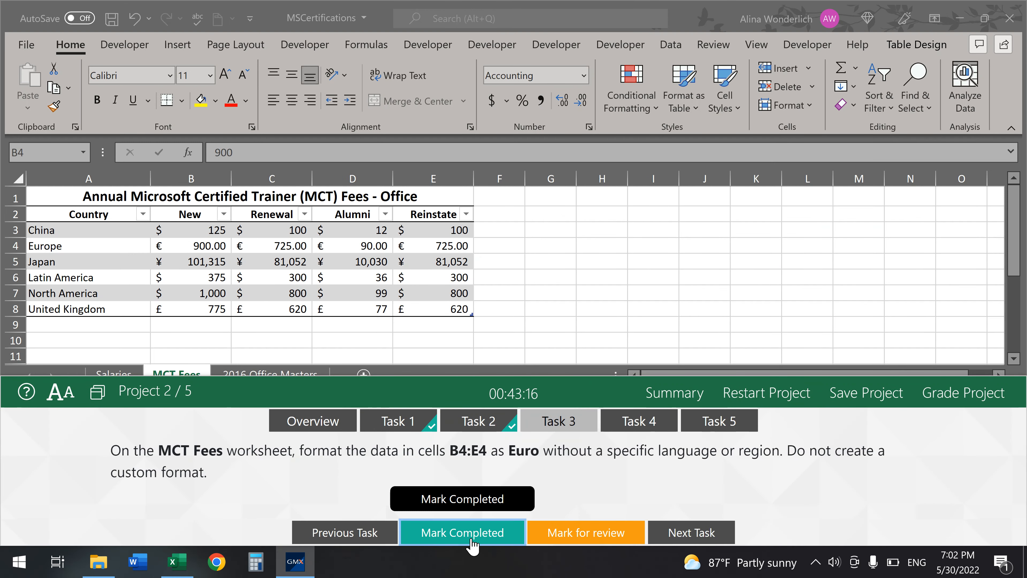
click(641, 423)
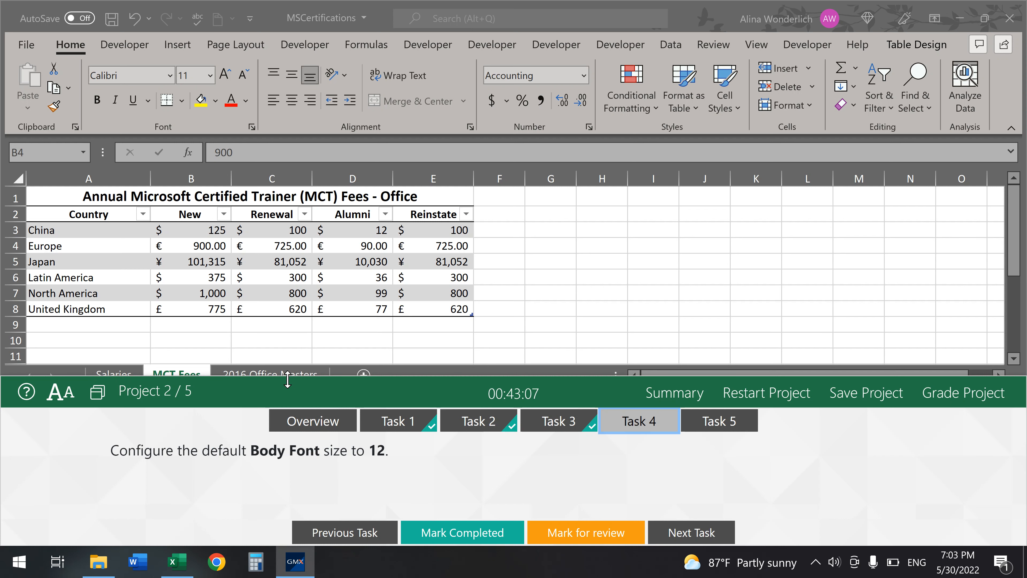
- Set the new-workbook default font size to 12 in File > Options > General
drag(288, 379, 272, 402)
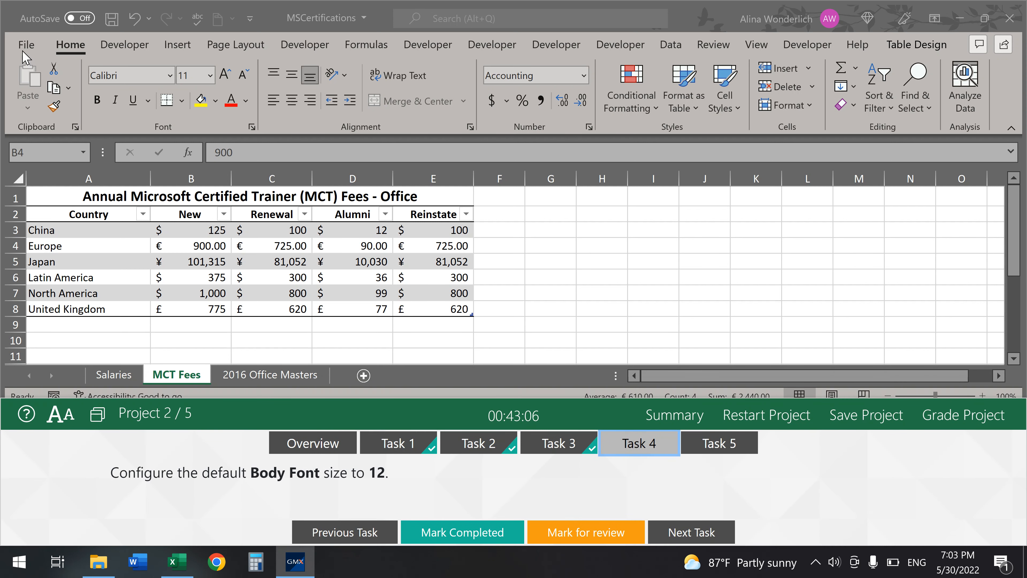
click(24, 57)
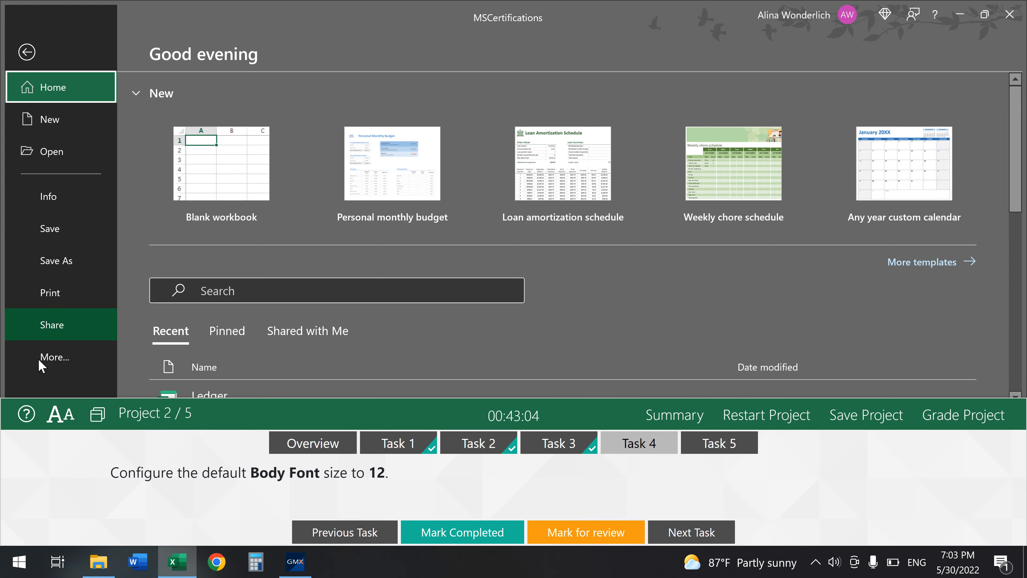
click(25, 358)
click(124, 357)
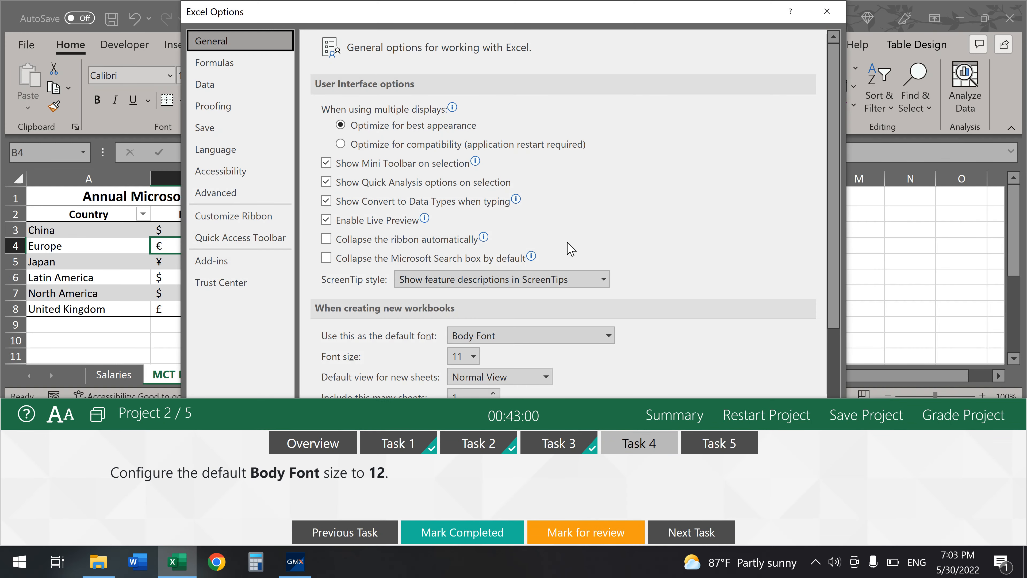
scroll(526, 259, down, 2)
click(459, 279)
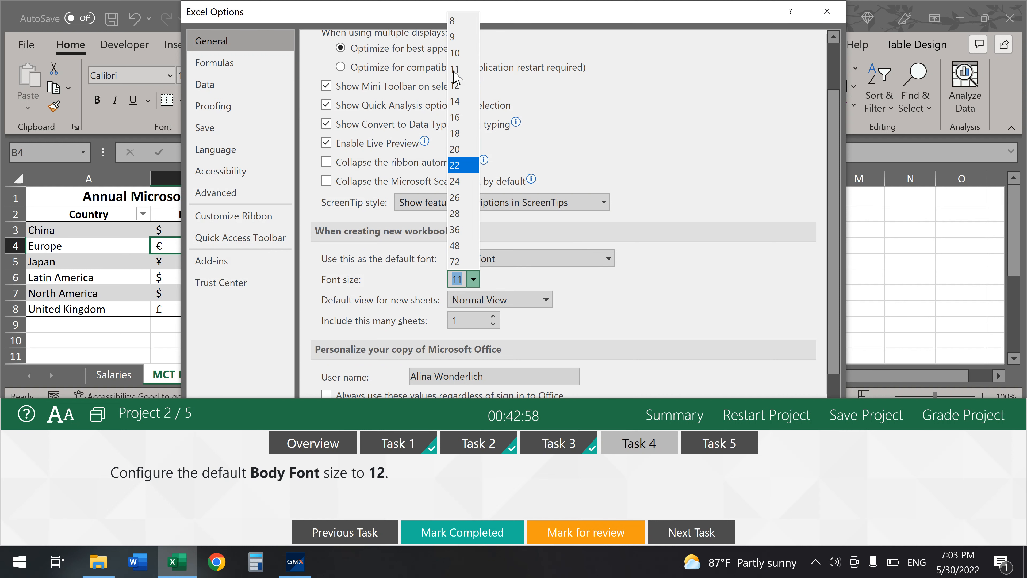
click(459, 85)
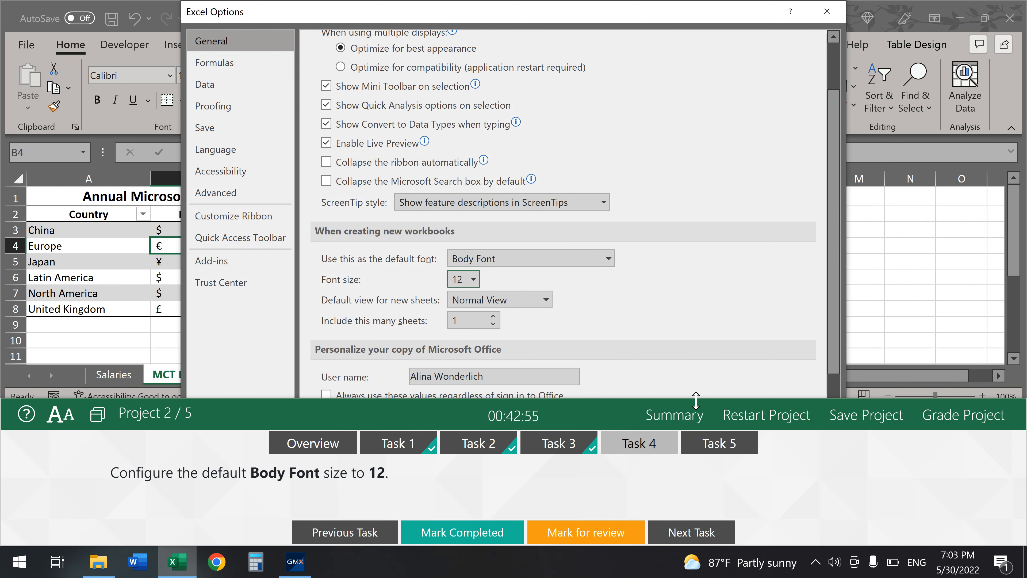
drag(696, 400, 672, 519)
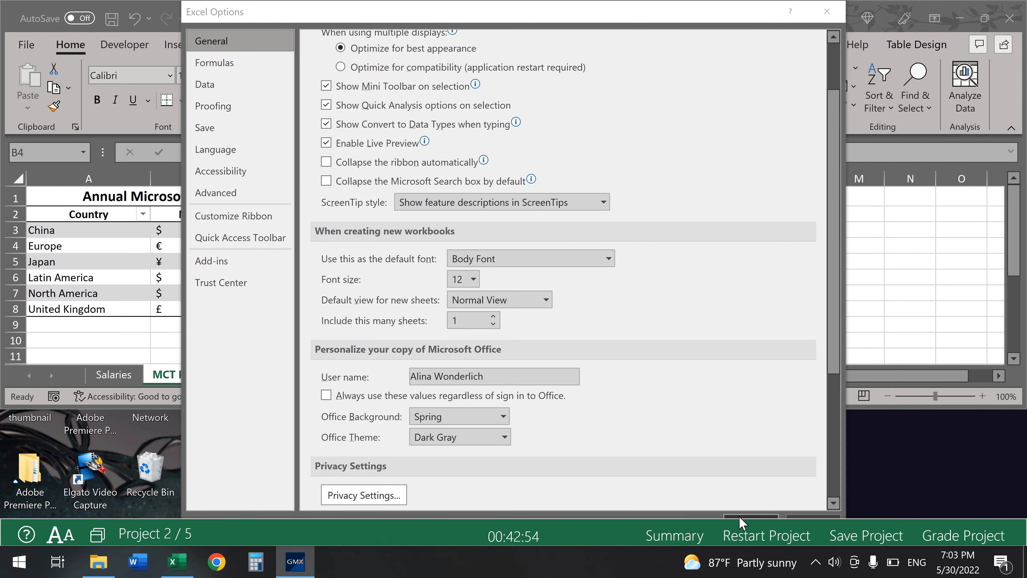
key(Return)
- Mark Task 4 completed and move on to Task 5
drag(637, 519, 637, 384)
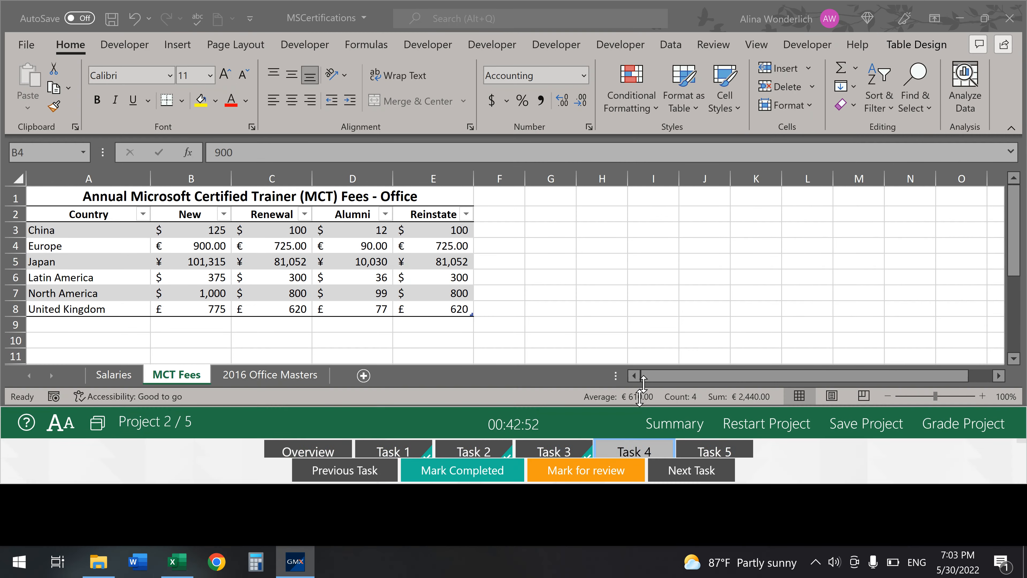
click(473, 534)
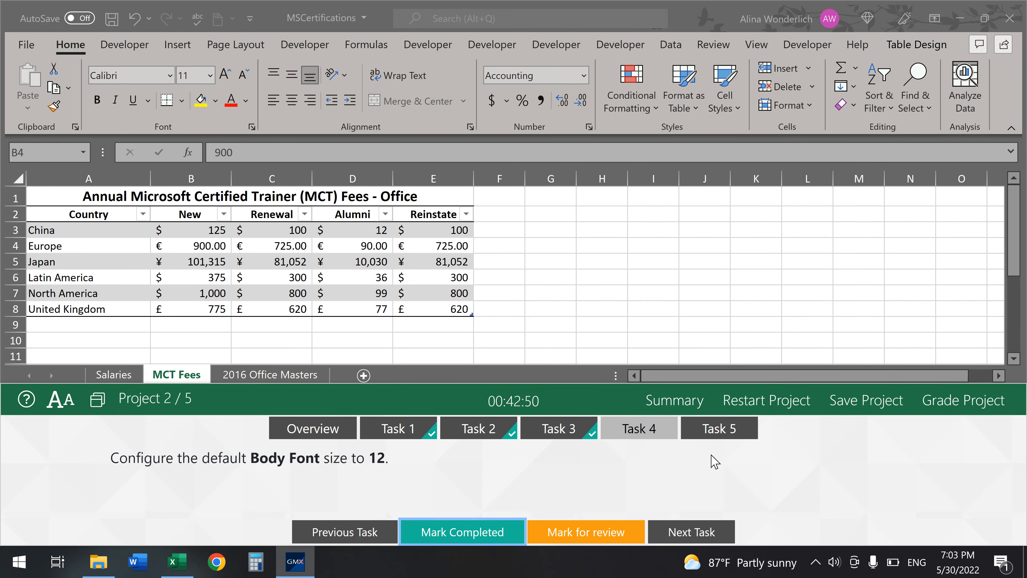
click(713, 435)
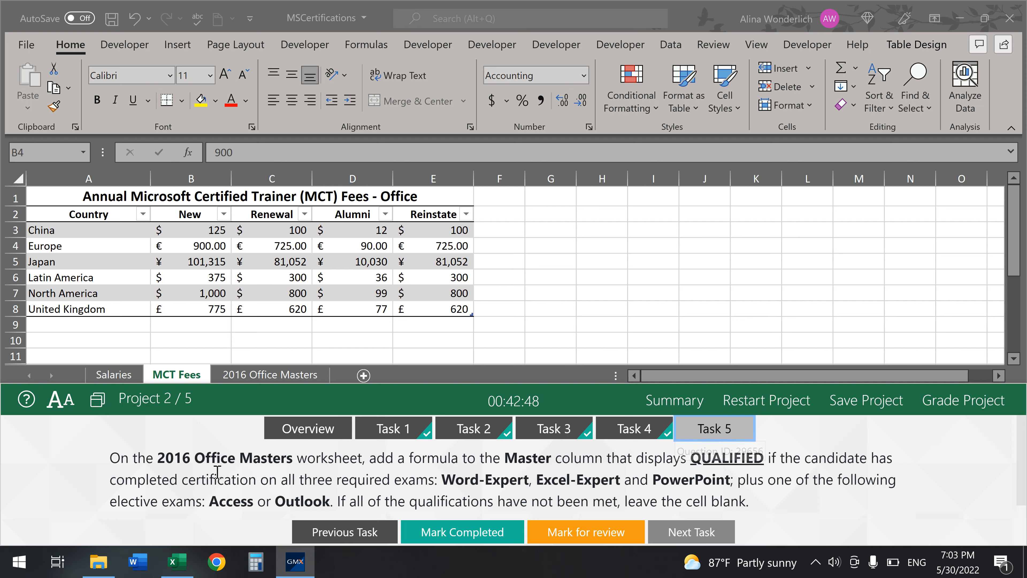
- On the 2016 Office Masters sheet, inspect Bellows' cells J3, I3, E3, G3, C3 and F3
click(255, 376)
click(255, 376)
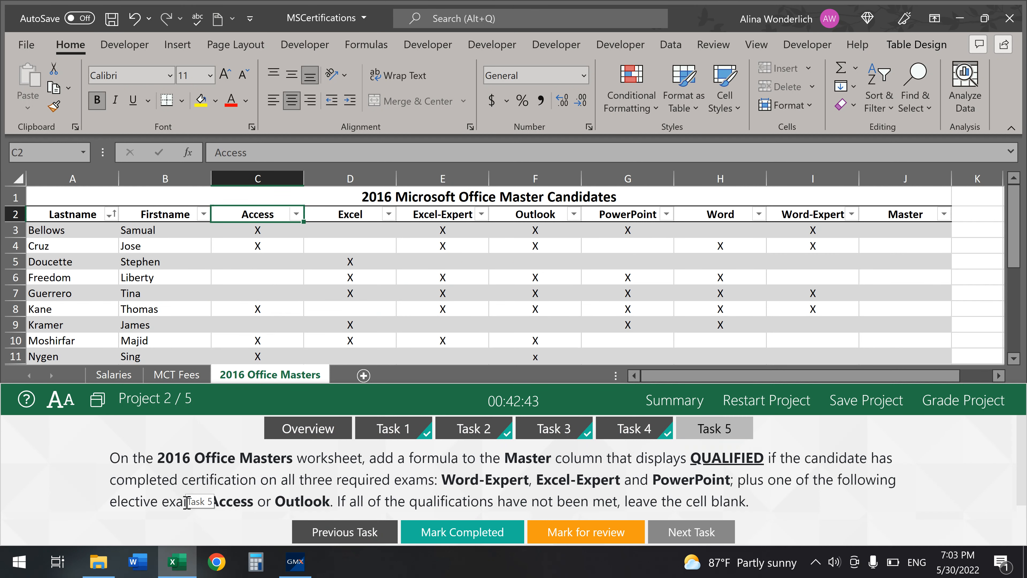
click(909, 231)
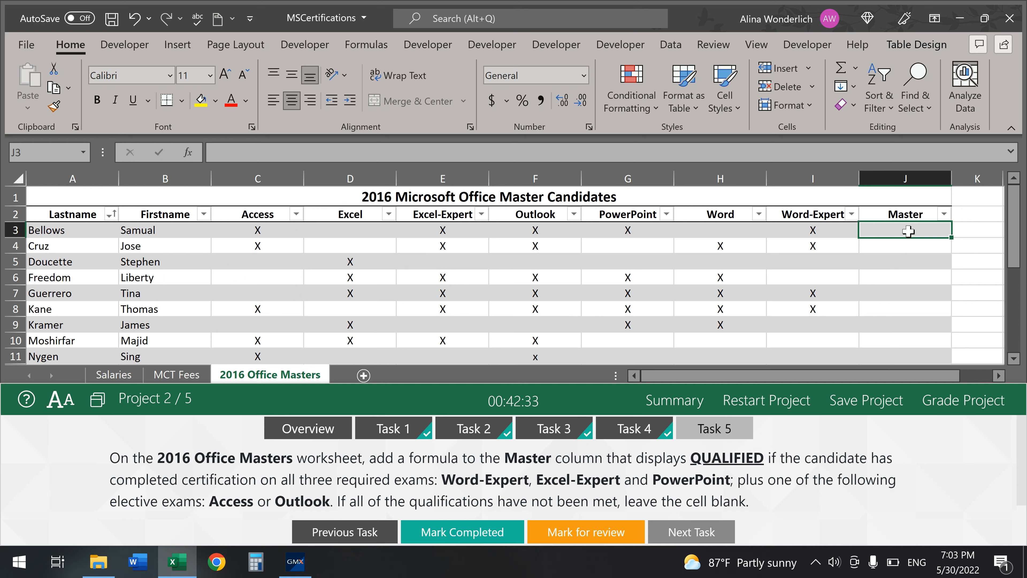
click(830, 236)
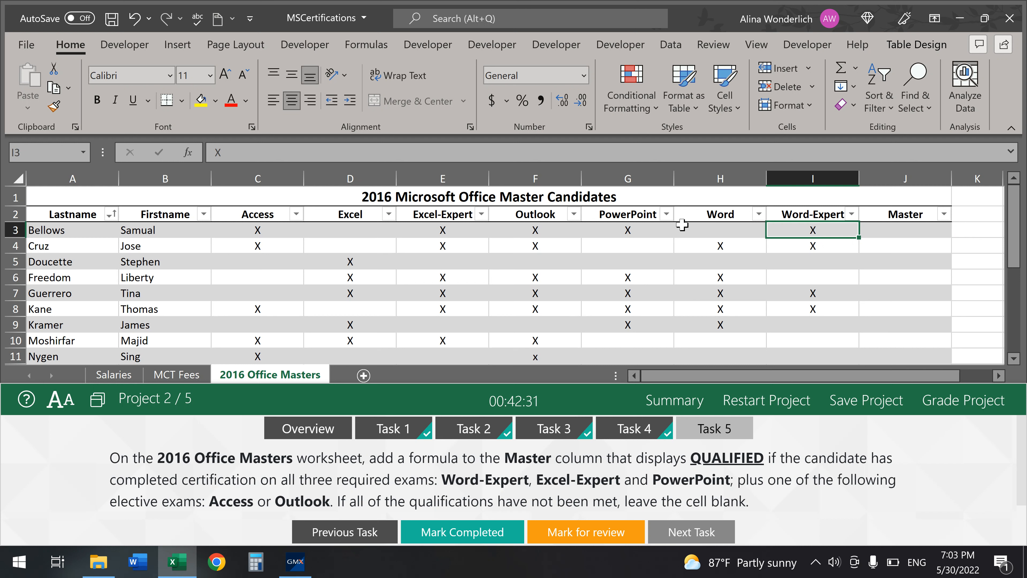
click(419, 230)
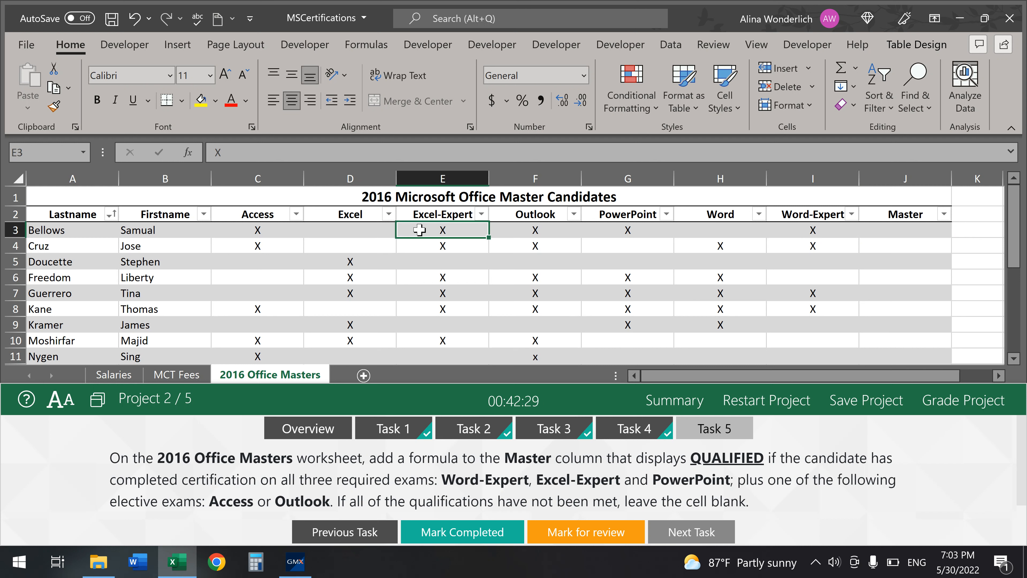
click(635, 231)
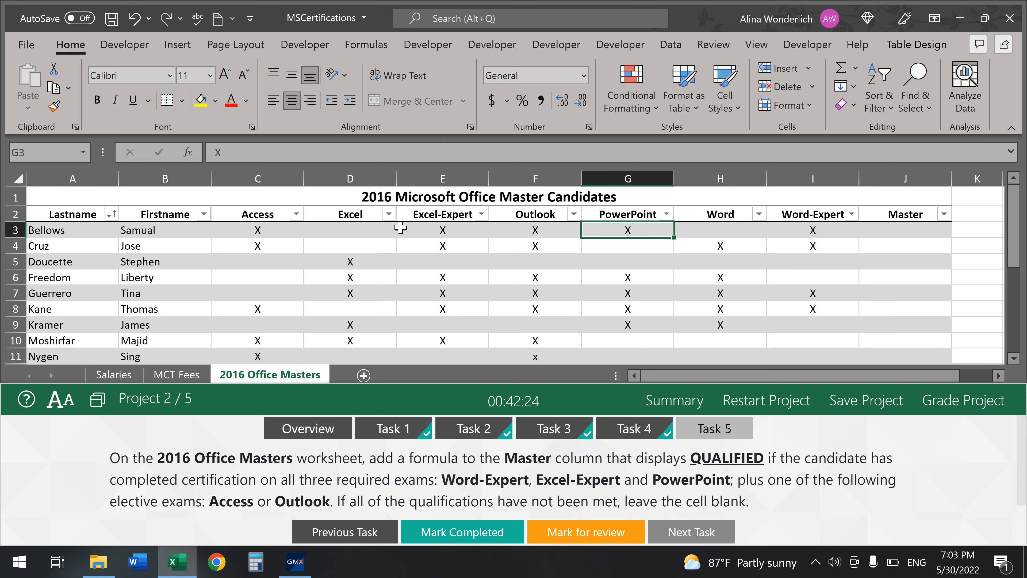
click(265, 230)
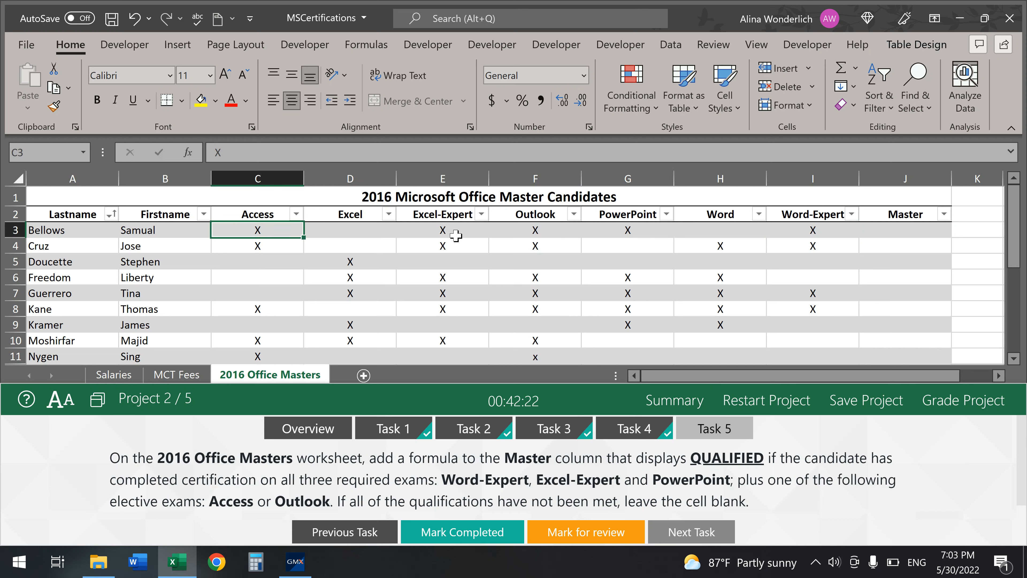
click(570, 229)
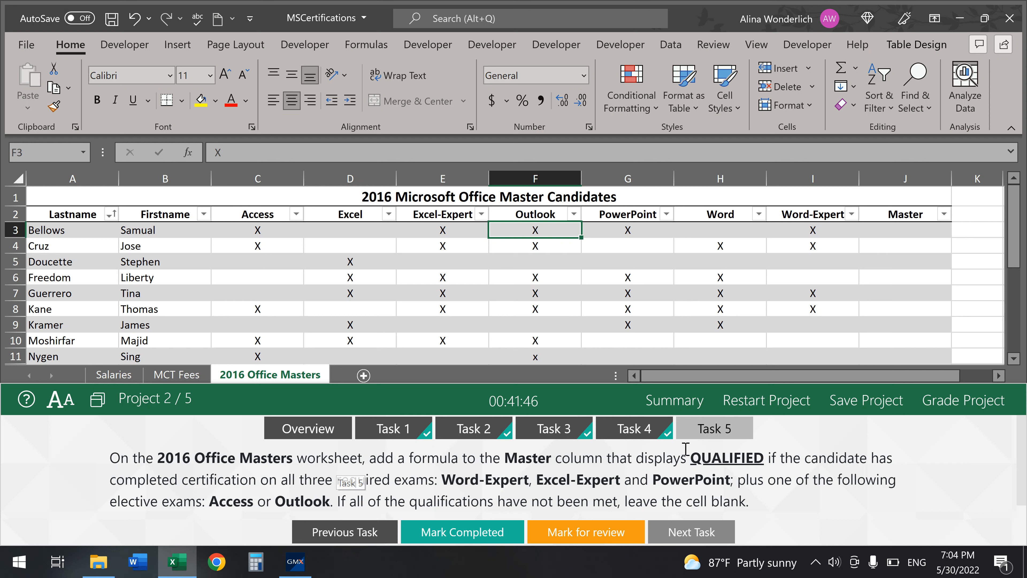
- Build =OR(C3="X",F3="X") in J3, then cut that formula out of the formula bar
click(912, 238)
text(=OR()
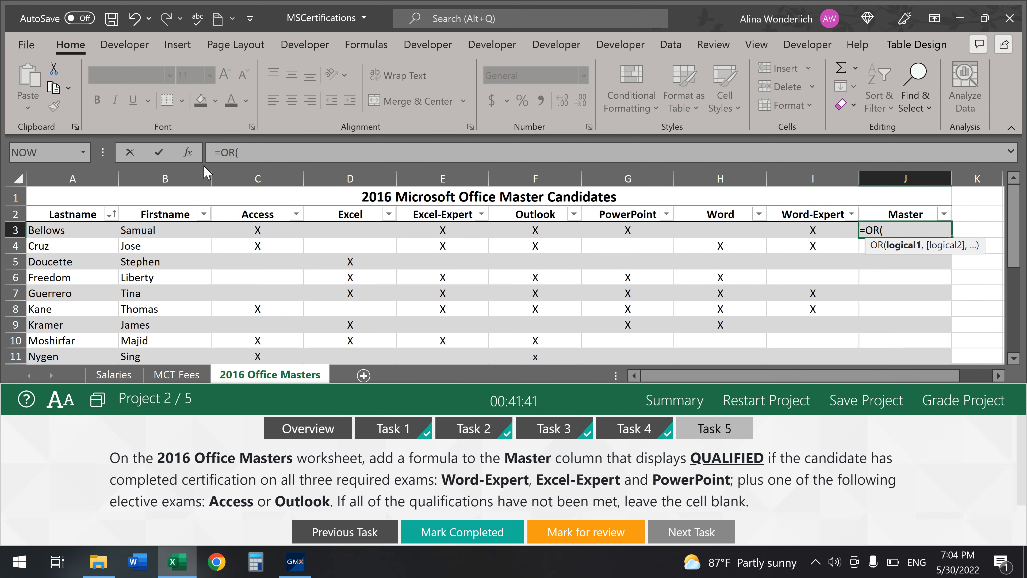
click(188, 152)
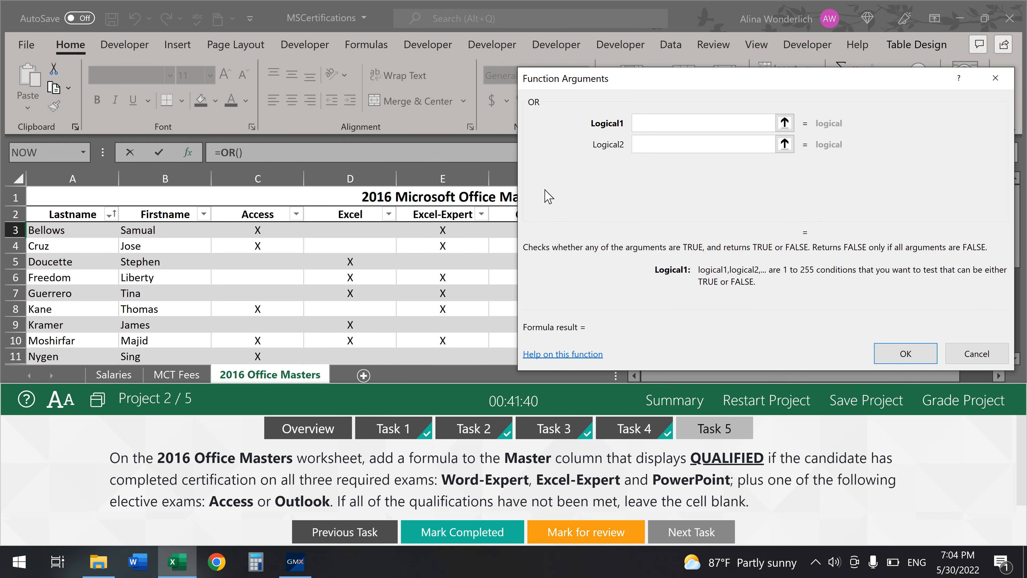
drag(690, 88, 694, 118)
text(c3=")
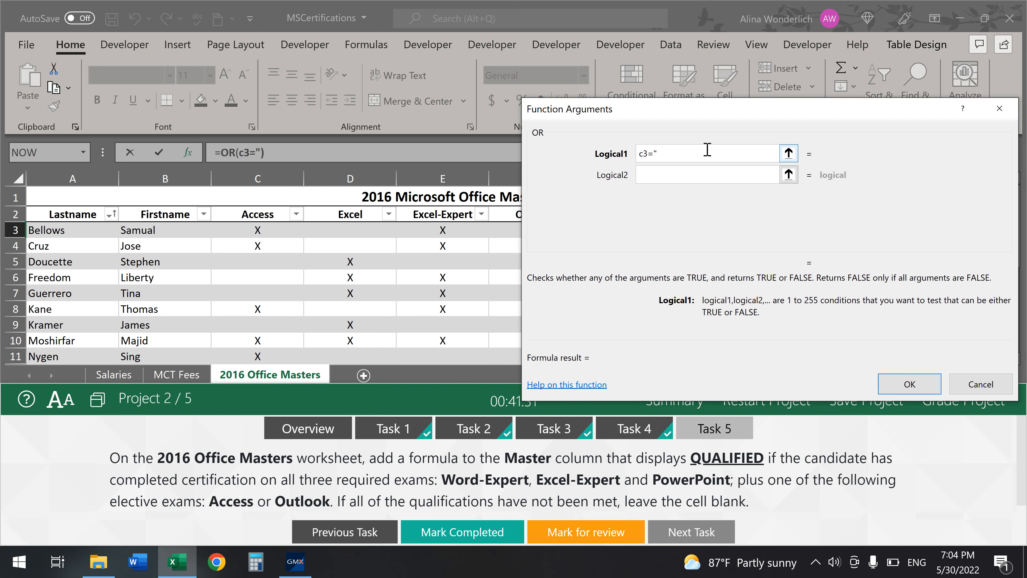
text(X")
click(706, 174)
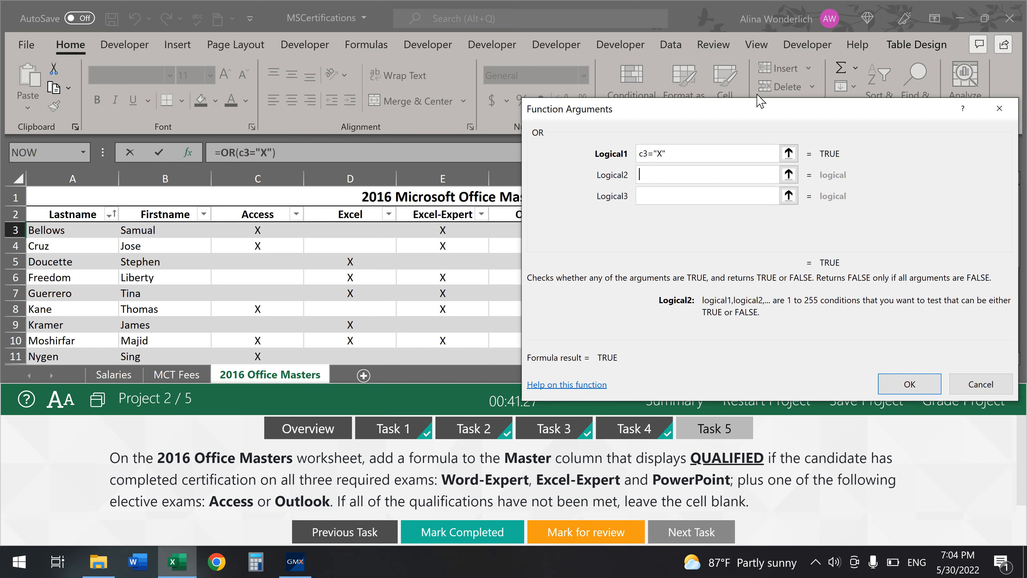
drag(759, 113, 741, 188)
text(F3)
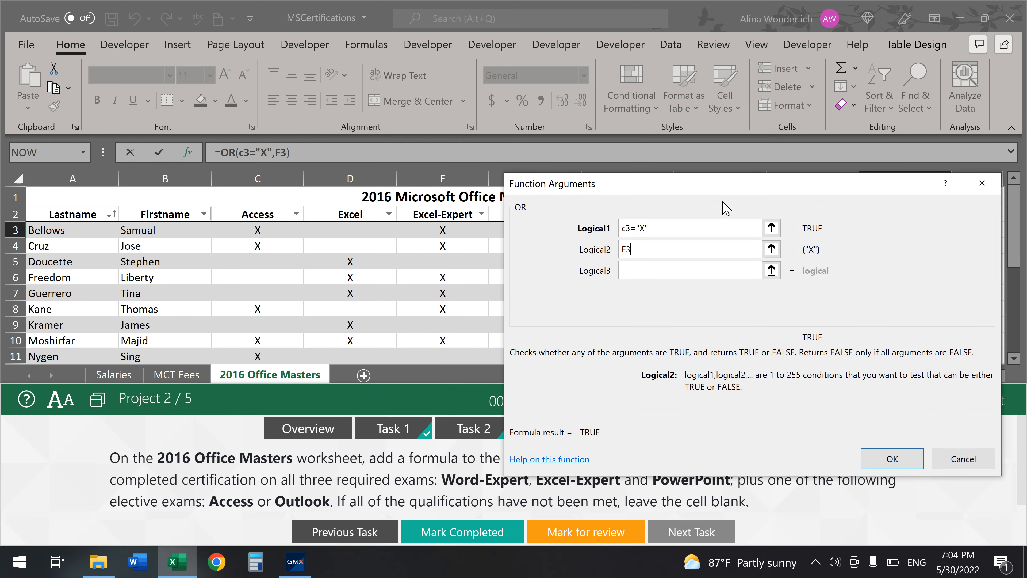
text(="X")
click(881, 453)
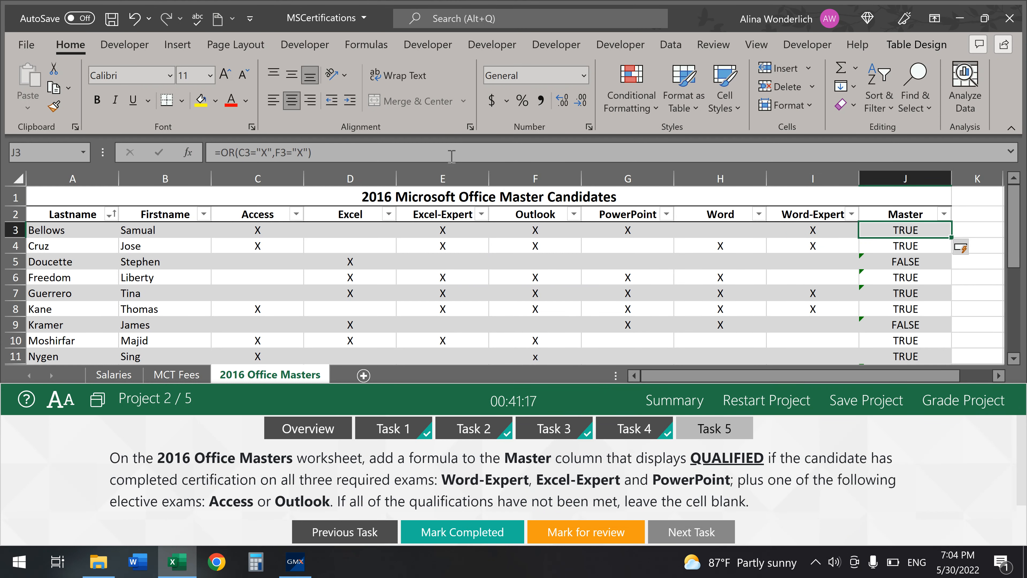
drag(338, 155, 193, 152)
key(ctrl+c)
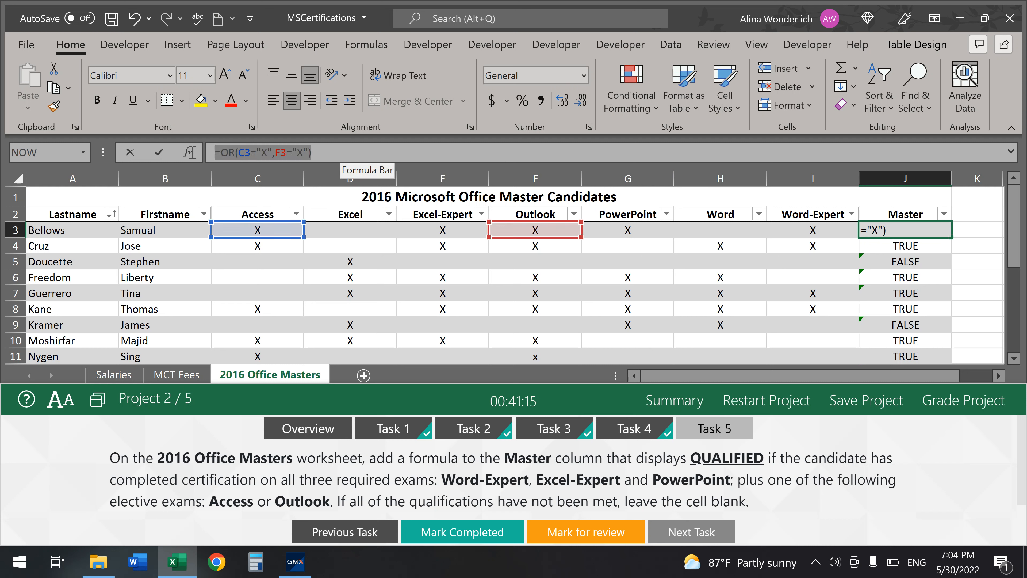
click(56, 73)
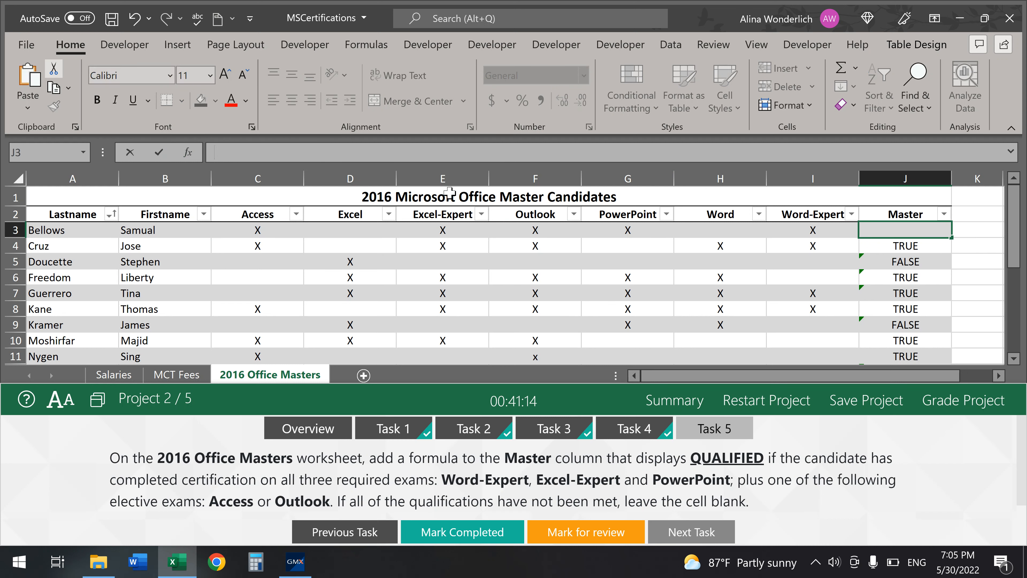
- Start =AND in J3 with conditions I3="X" and E3="X"
text(=A)
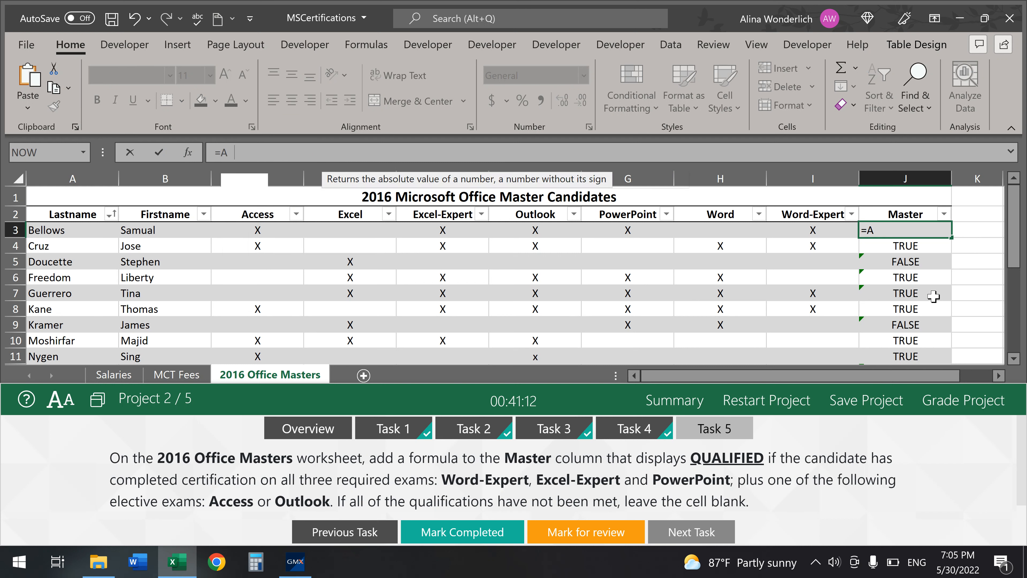
text(ND()
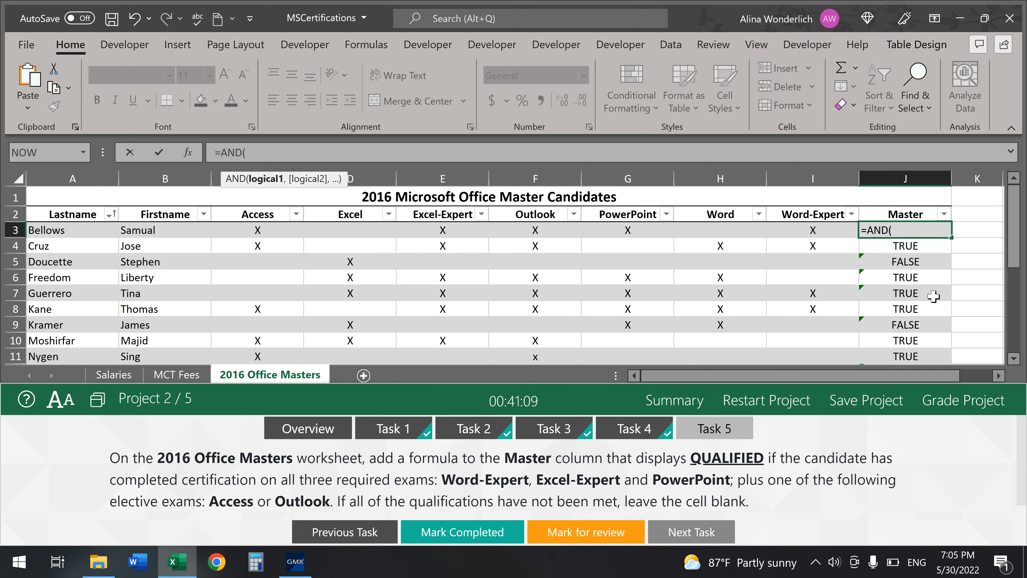
click(198, 153)
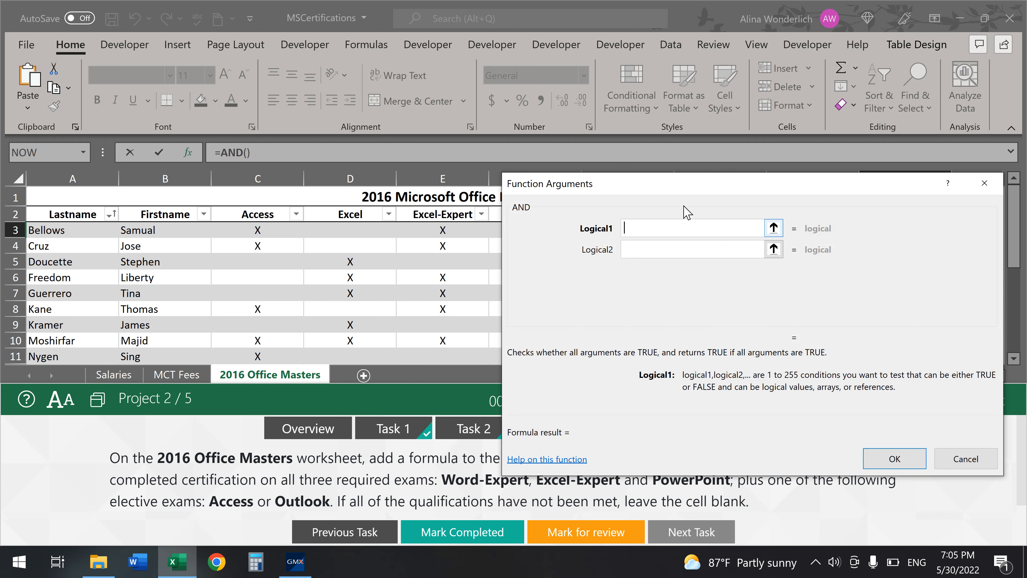
drag(699, 189, 455, 286)
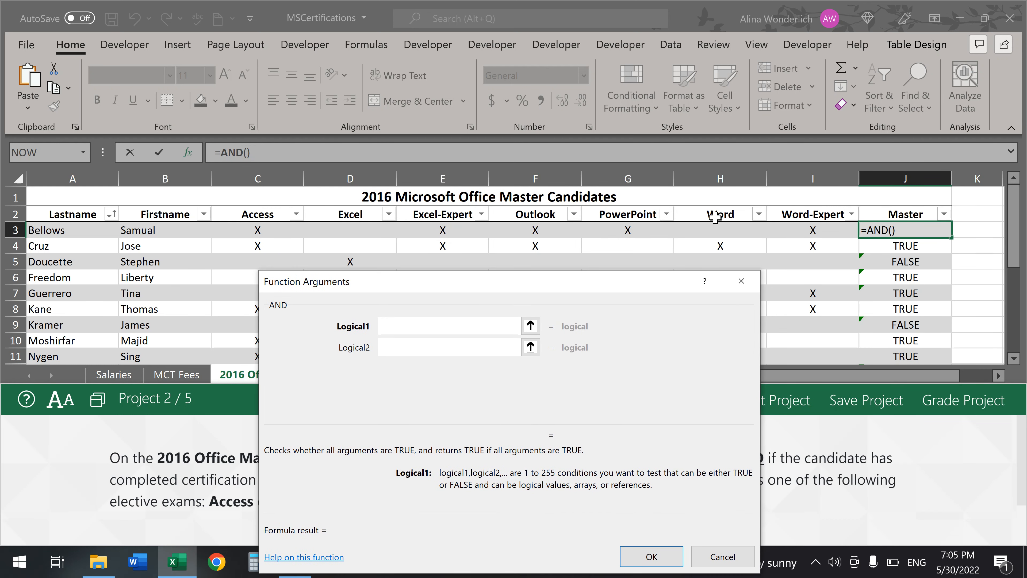
click(831, 234)
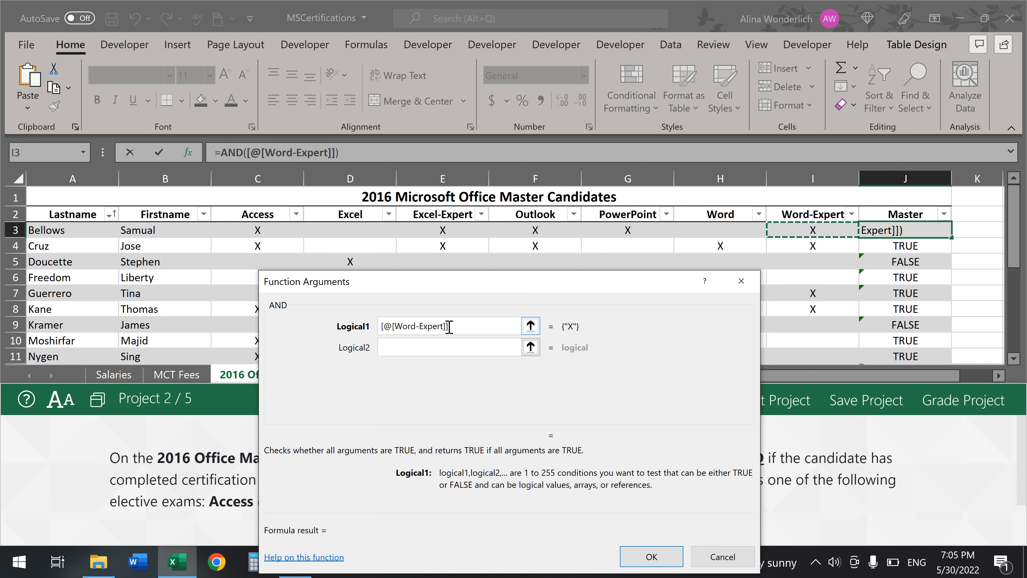
drag(449, 327, 353, 327)
key(BackSpace)
text(I)
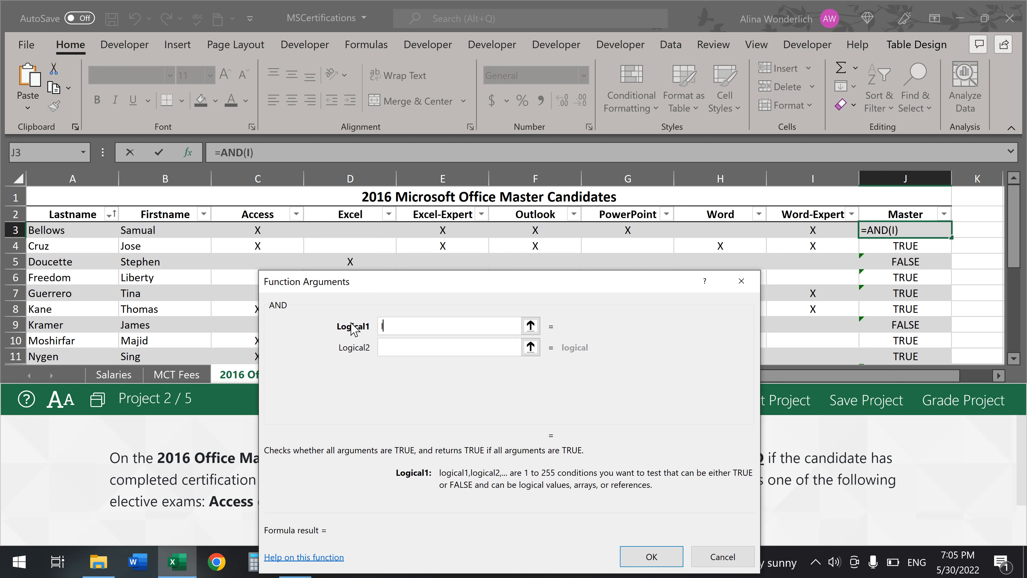
text(3="X")
click(438, 347)
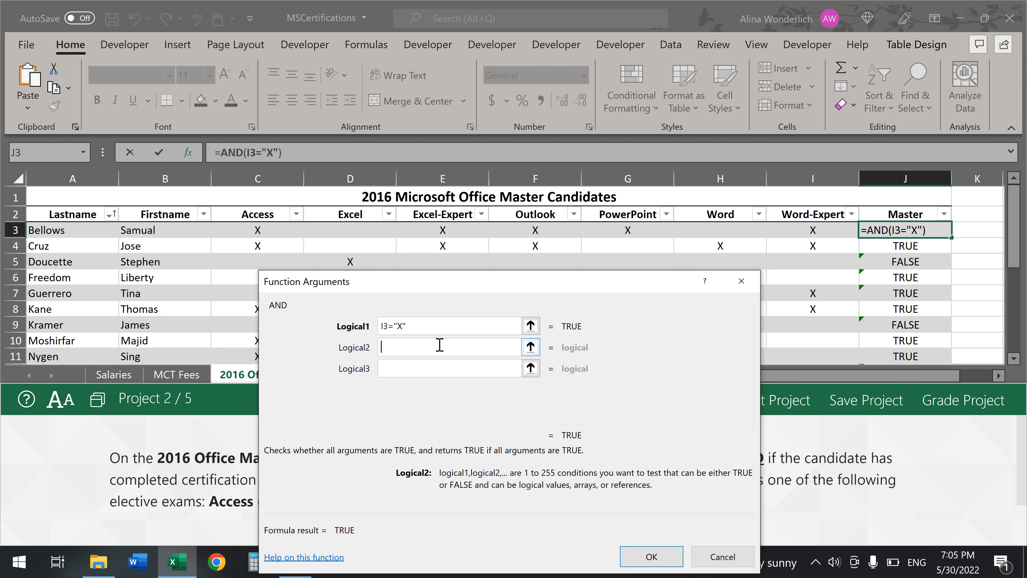
drag(473, 286, 457, 347)
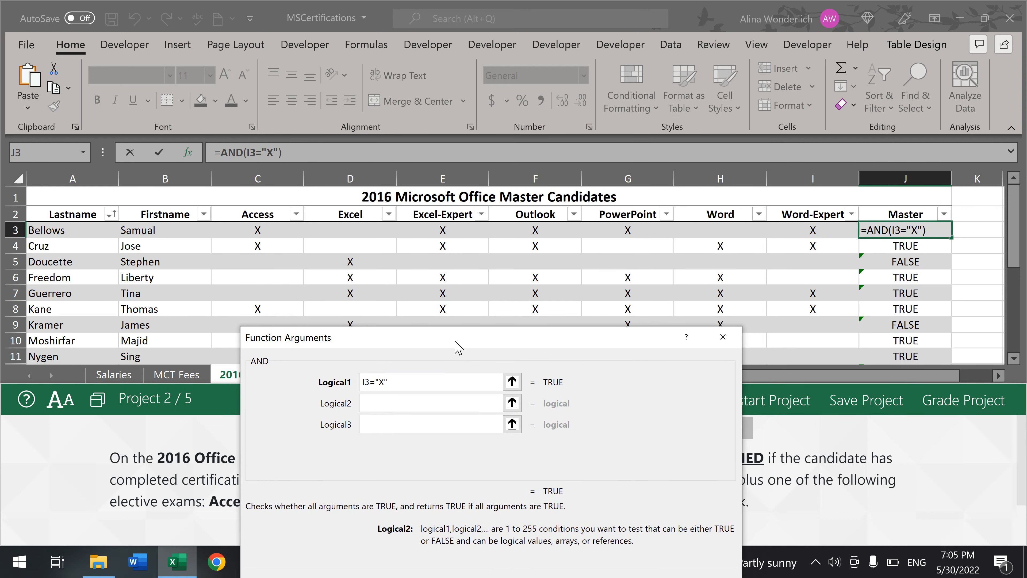
text(E3=)
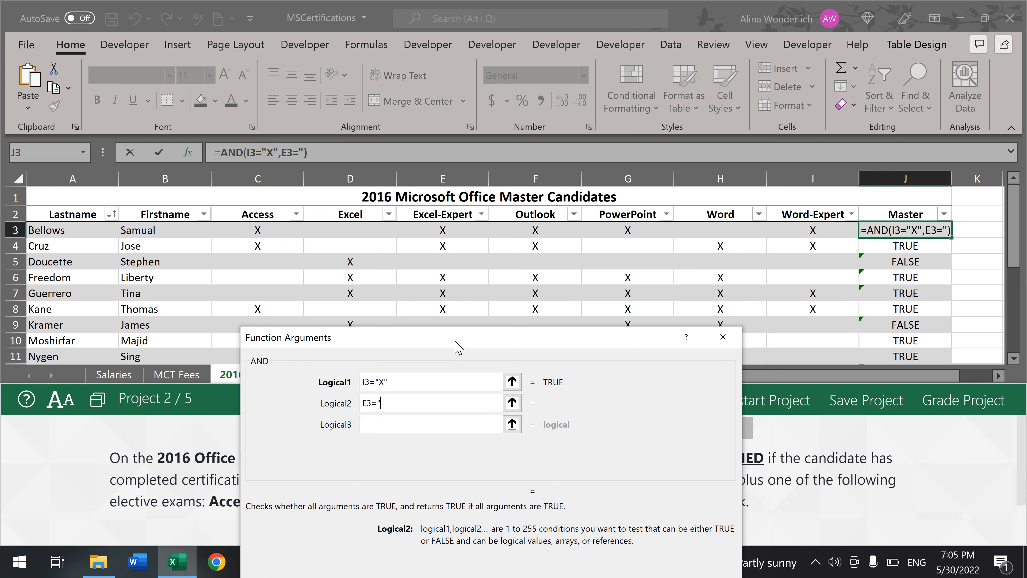
text("X")
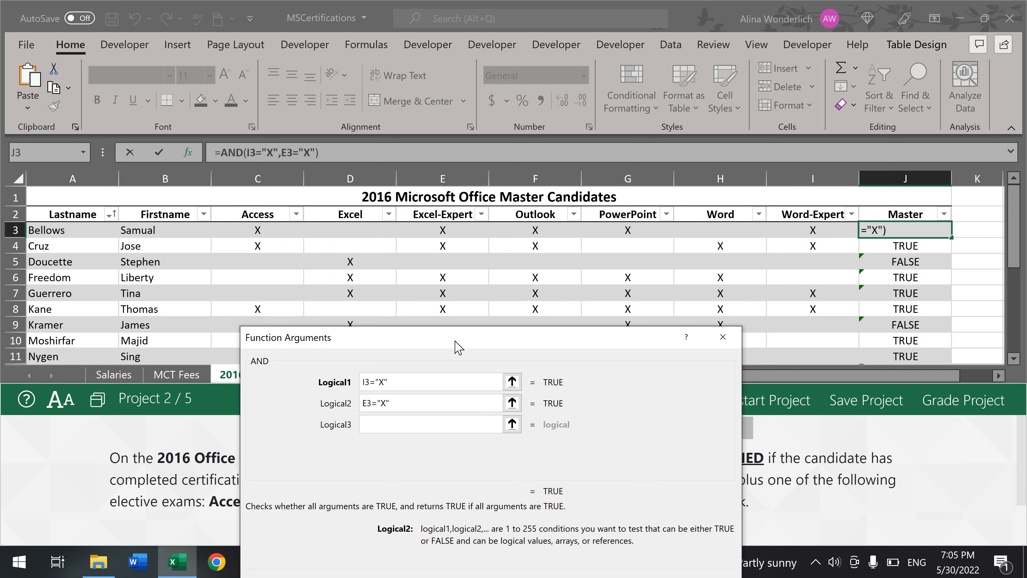
key(Tab)
- Add G3="X" and the pasted OR(C3="X",F3="X") test as conditions, then confirm the AND formula
mouse_move(493, 335)
mouse_down()
mouse_move(196, 299)
mouse_move(475, 307)
mouse_move(473, 331)
mouse_up()
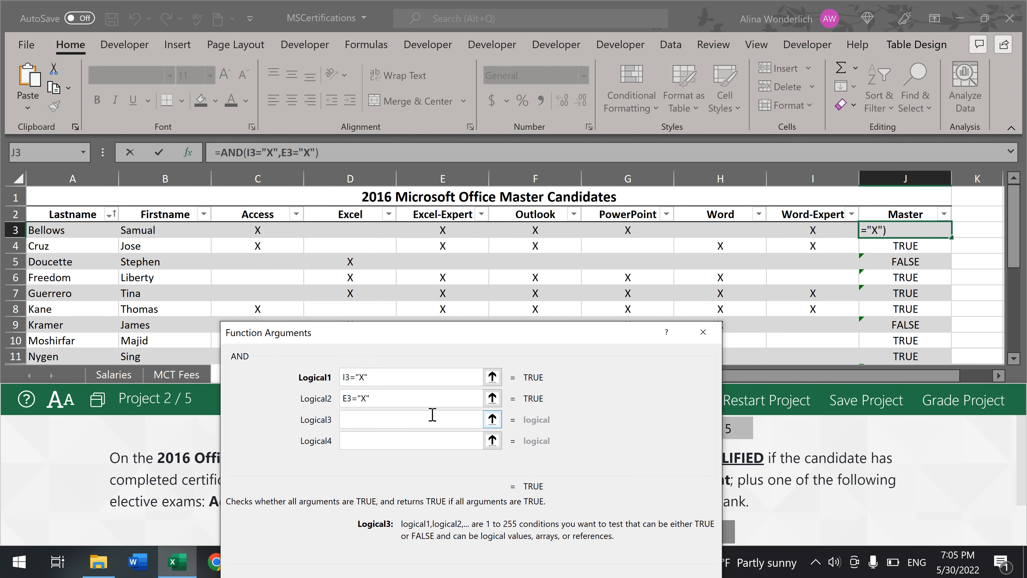
text(G)
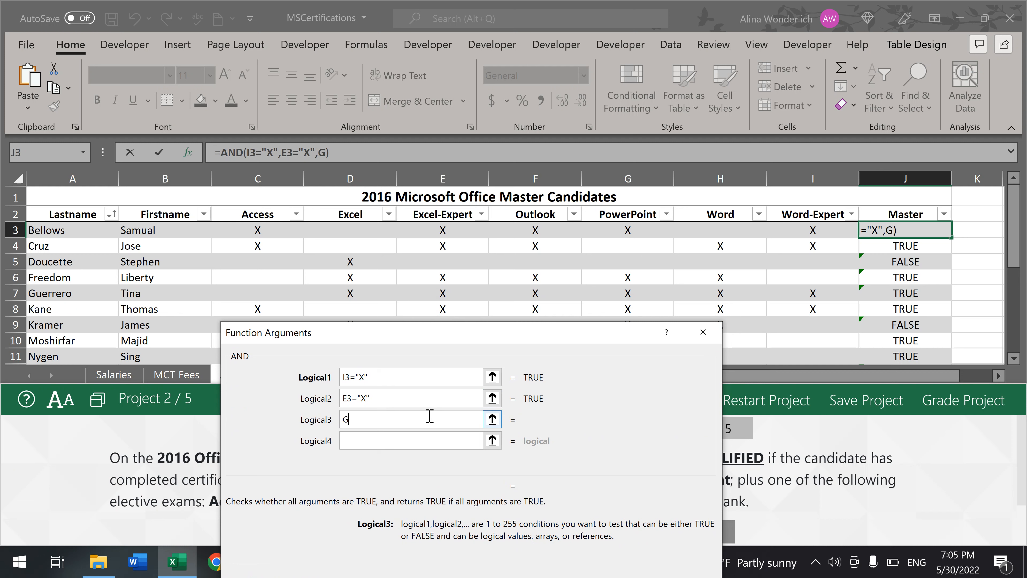
text(3="X")
right_click(404, 440)
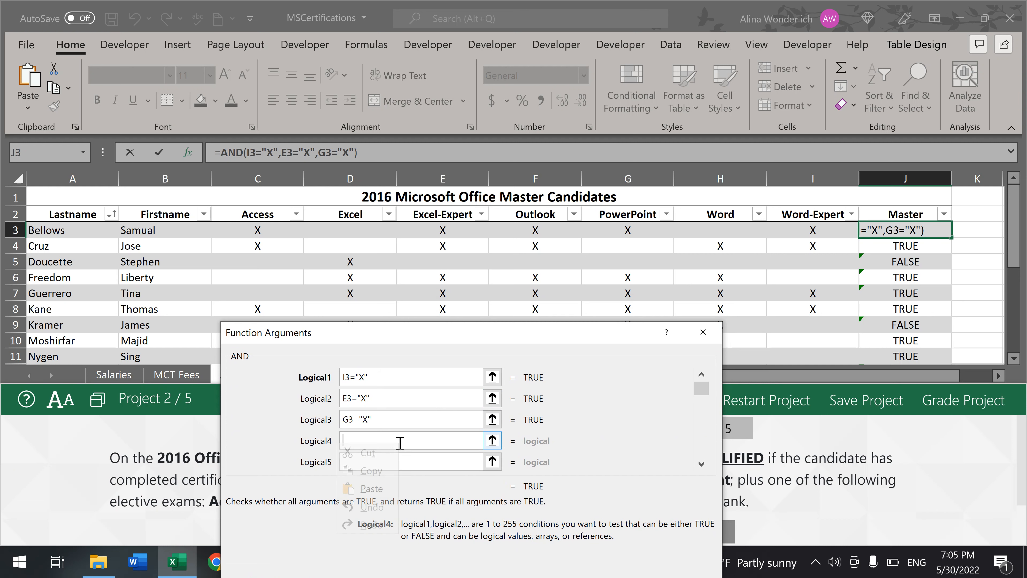
drag(433, 334, 478, 135)
right_click(393, 246)
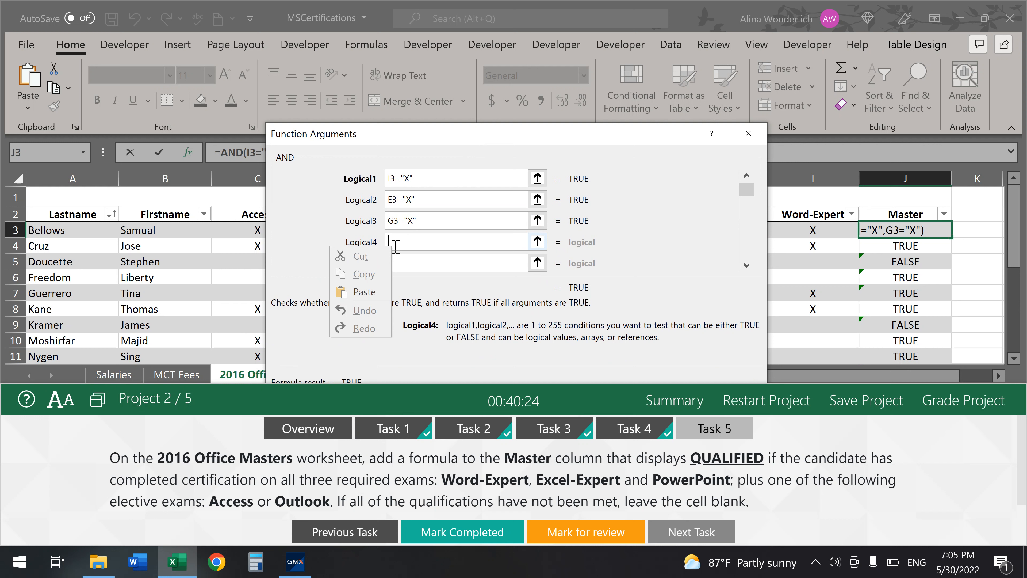
click(366, 294)
key(BackSpace)
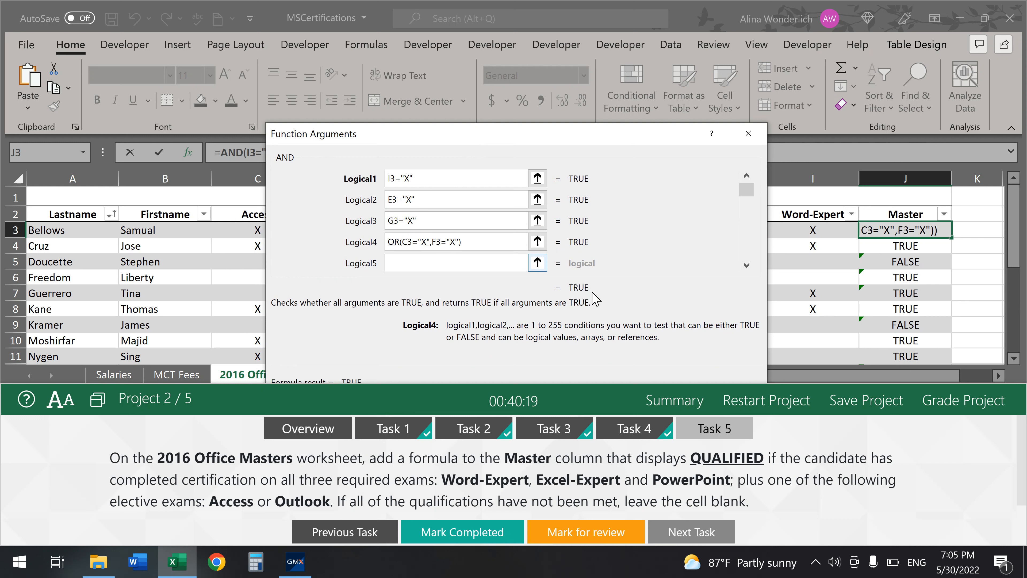
drag(601, 385, 603, 466)
key(Return)
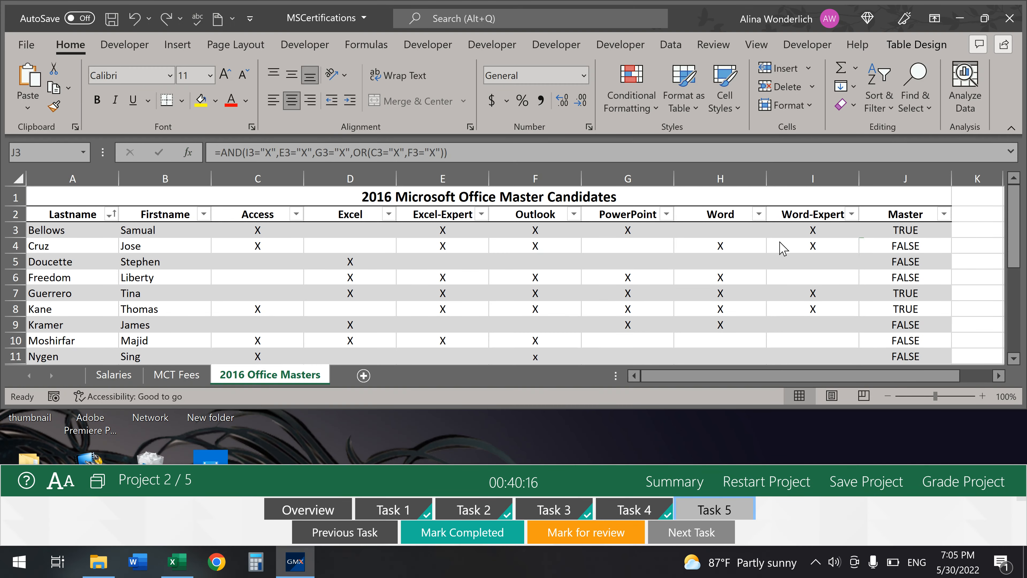
- Replace J3 with =IF, pasting the AND/OR test as its logical test
click(913, 230)
drag(482, 150, 206, 150)
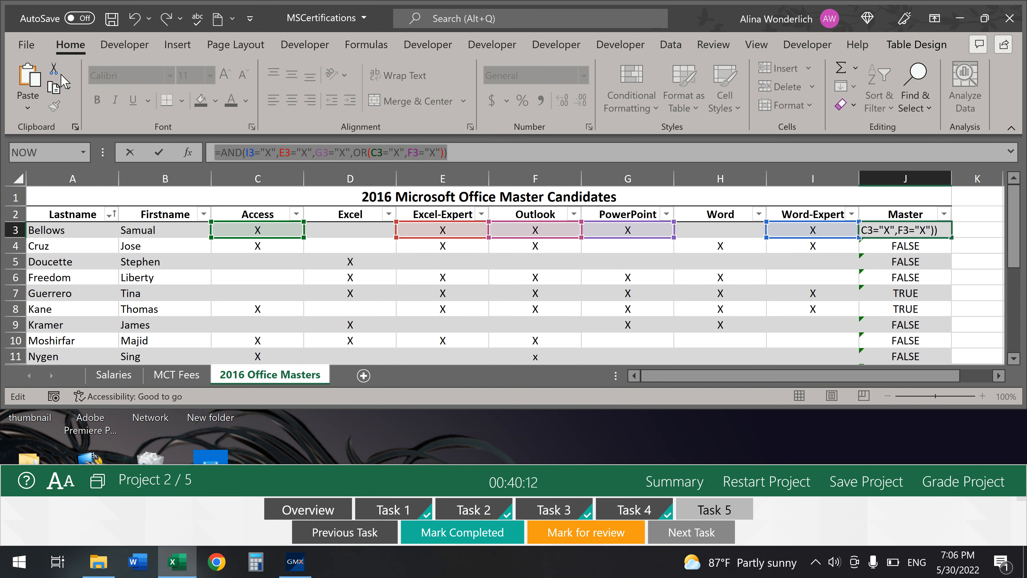
key(BackSpace)
text(=)
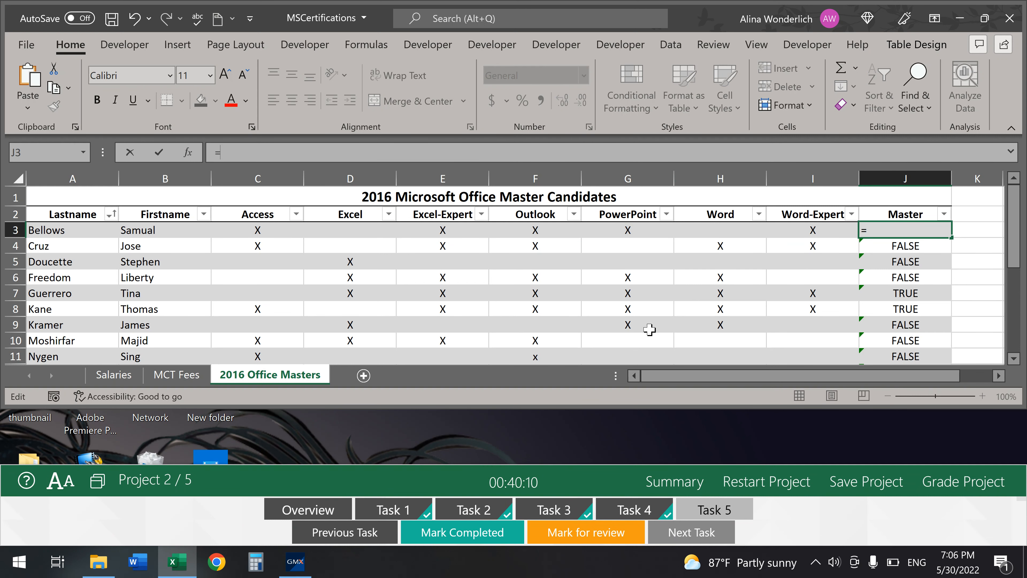
text(IF()
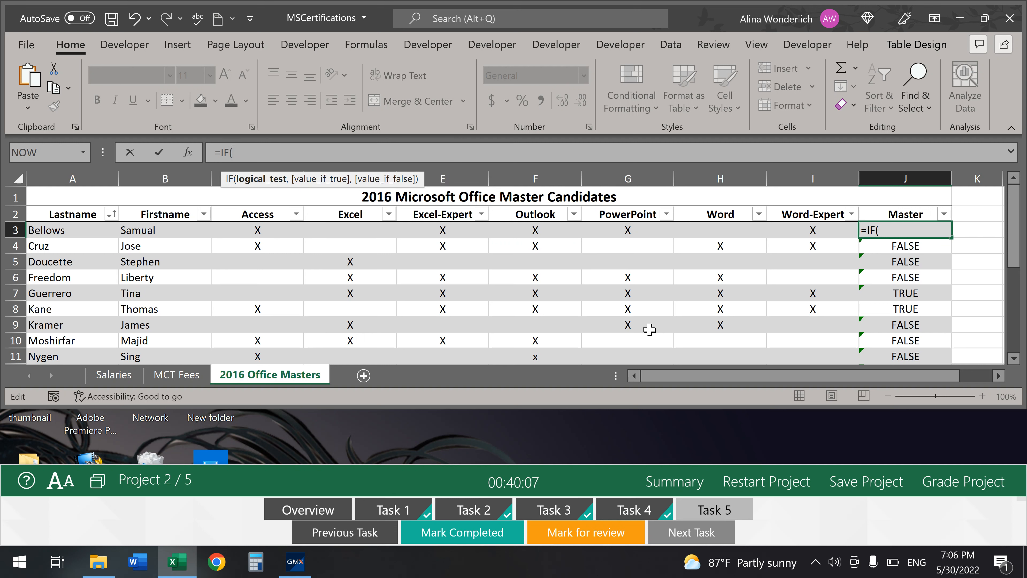
click(188, 154)
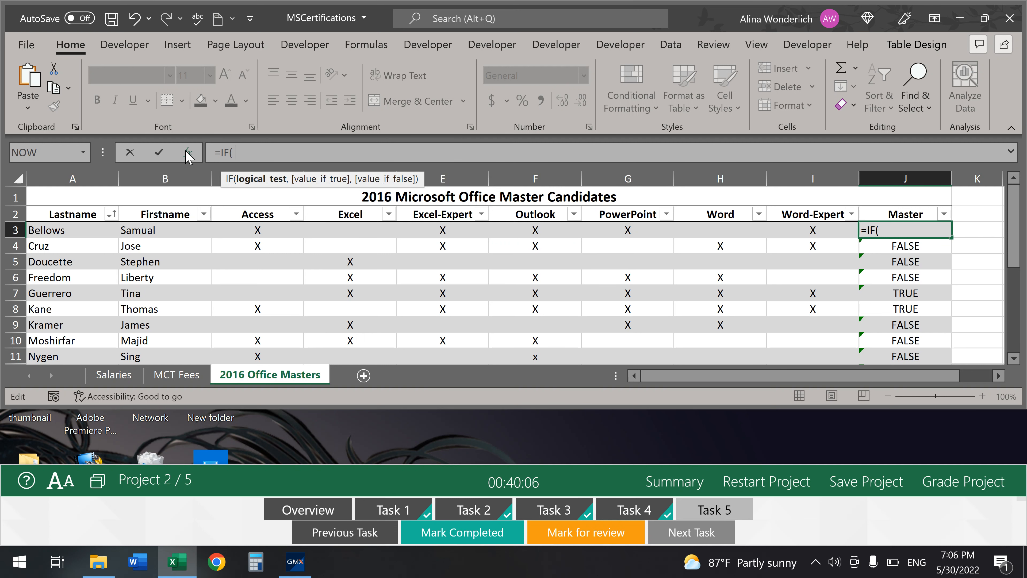
right_click(442, 198)
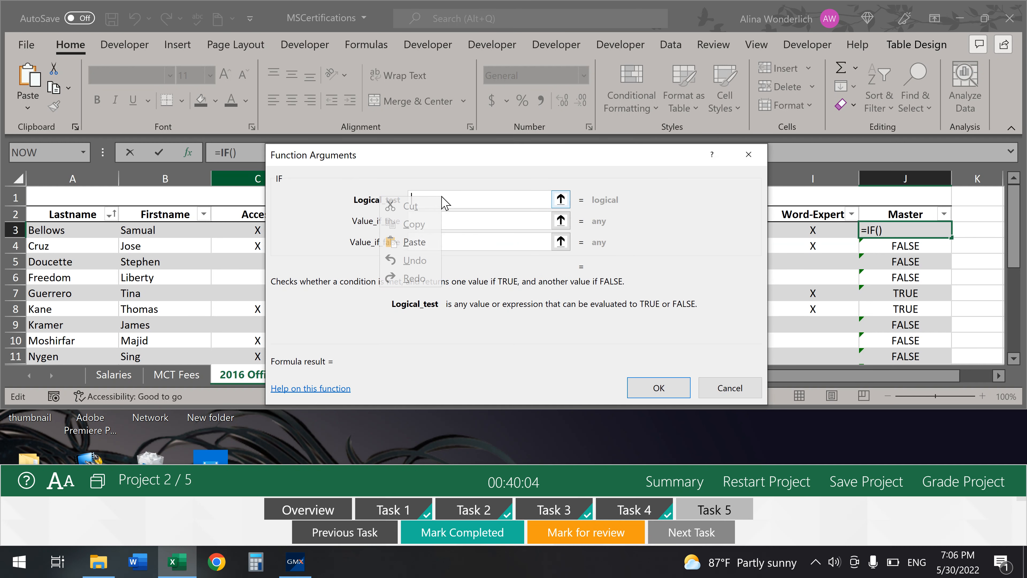
click(413, 242)
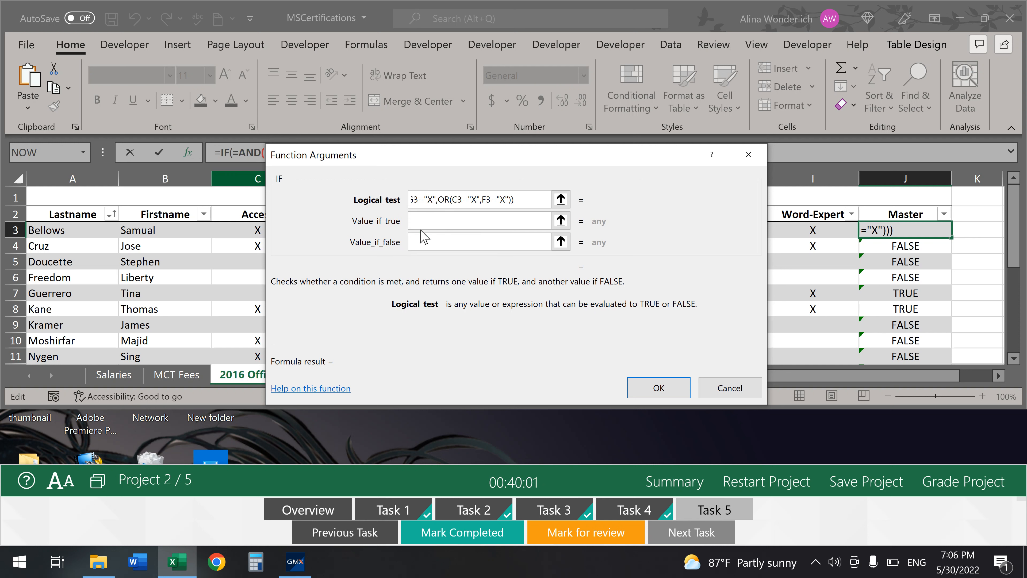
key(Left)
key(Left)
key(Left)
key(Left)
key(Left)
key(Left)
key(Left)
key(Left)
key(Left)
key(Left)
key(Left)
key(Left)
key(Left)
key(Left)
key(Left)
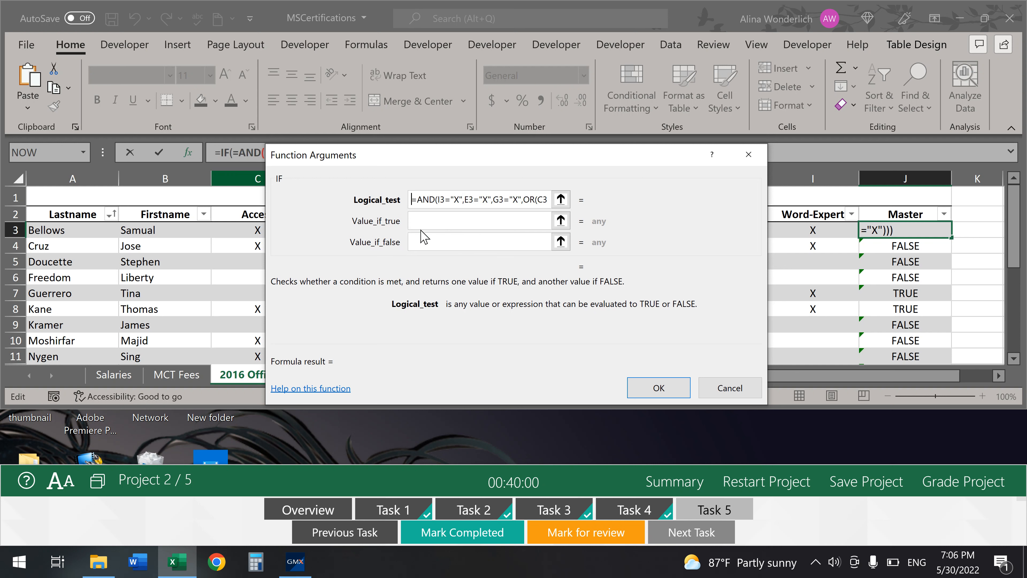
key(Delete)
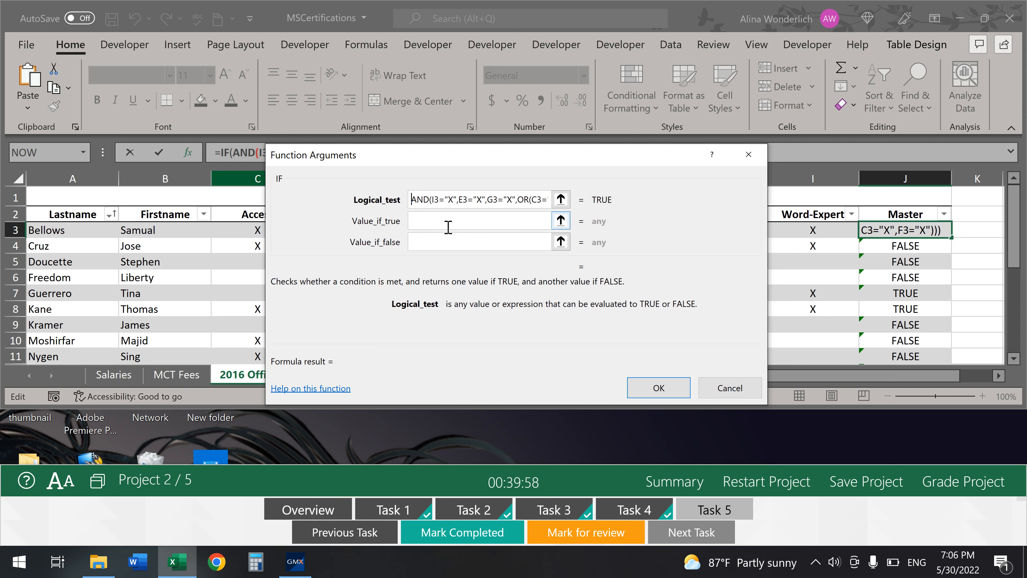
- Enter "Qualified" as the true value and "" as the false value
key(Tab)
drag(499, 464, 498, 391)
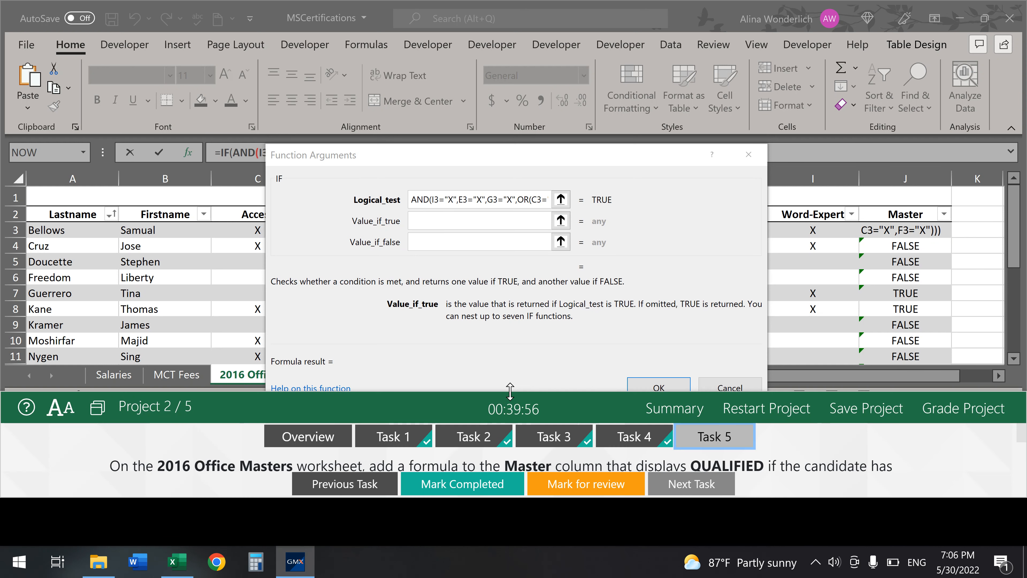
click(425, 219)
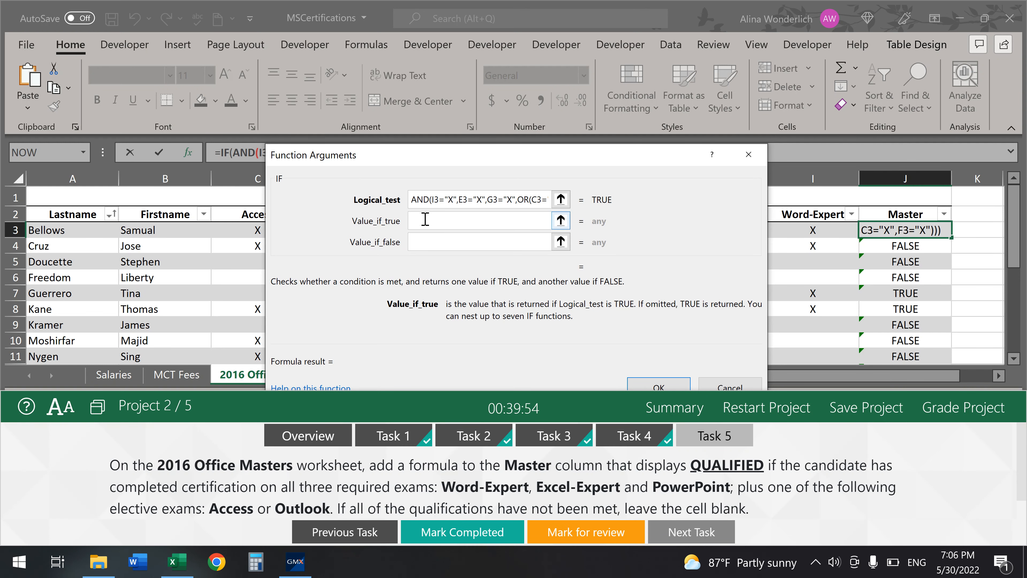
text(Qual)
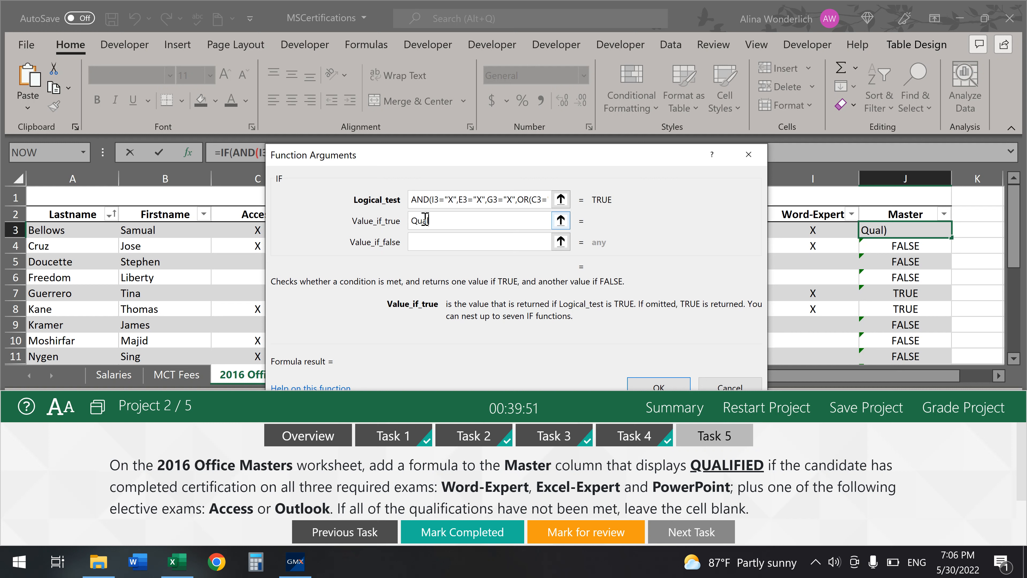
text(ified)
click(453, 244)
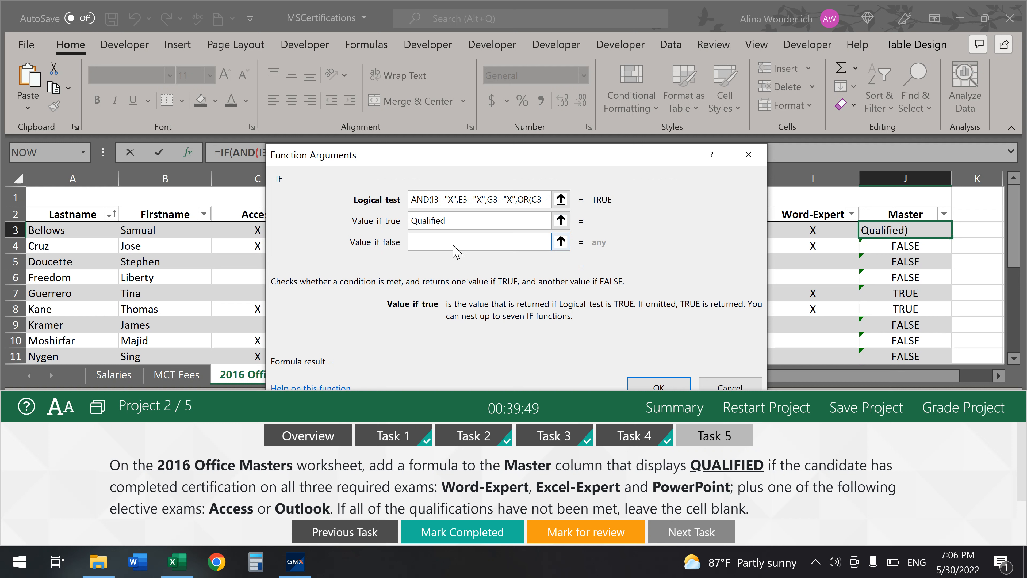
text(")
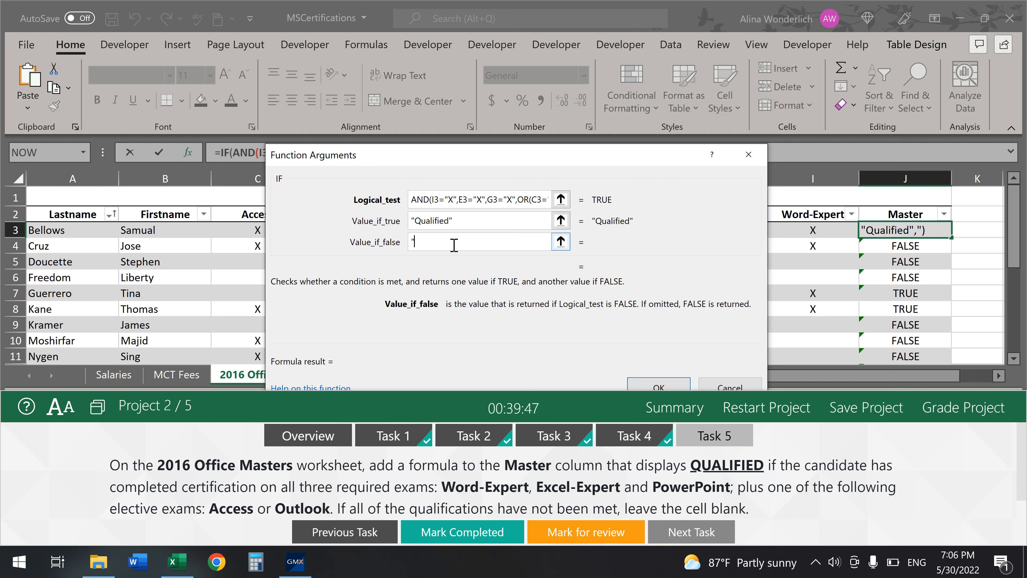
text(")
- Confirm the IF formula, mark Task 5 done, grade the project, then select D10 on Week 1 Specials
click(658, 388)
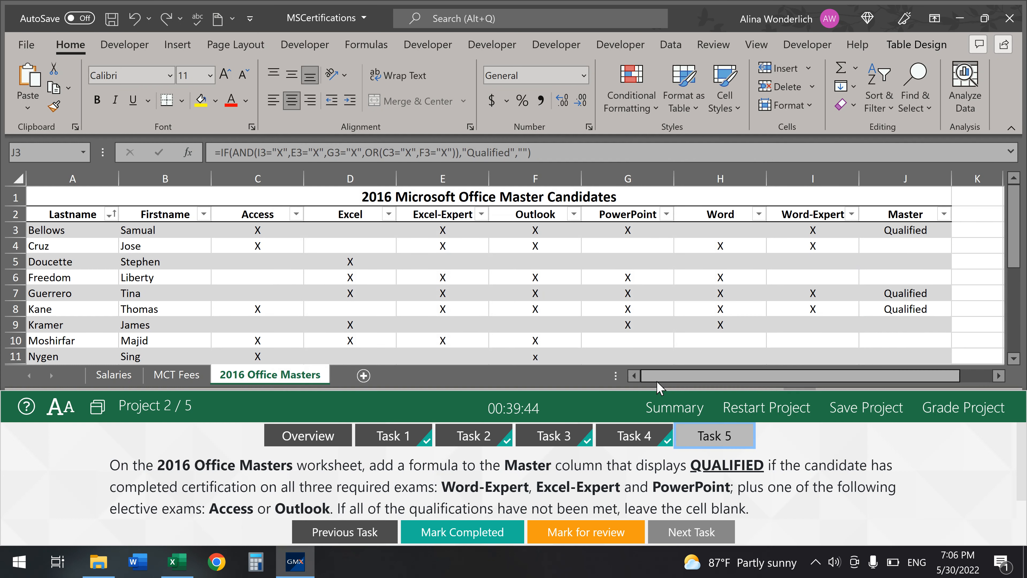
click(455, 534)
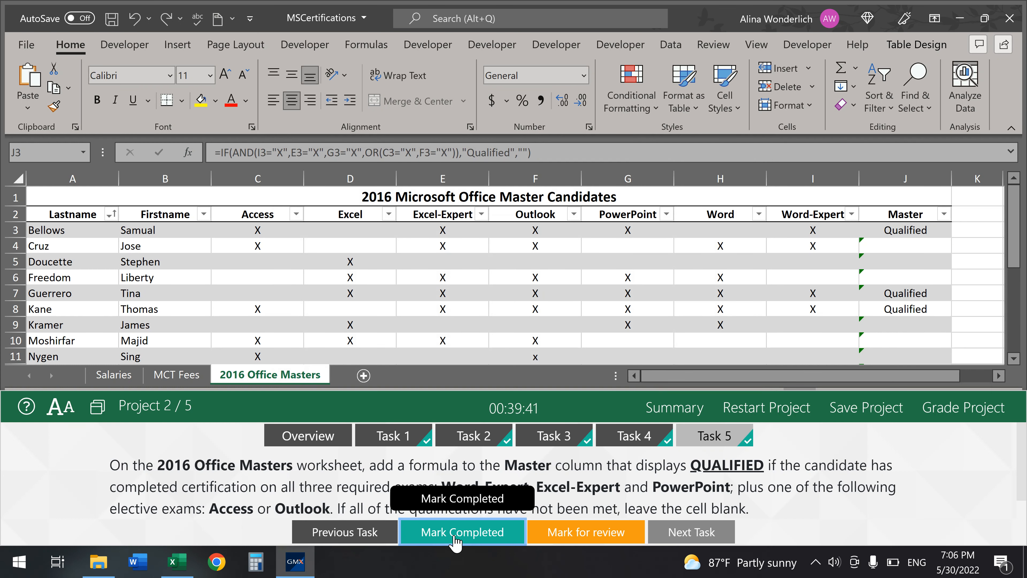
click(987, 421)
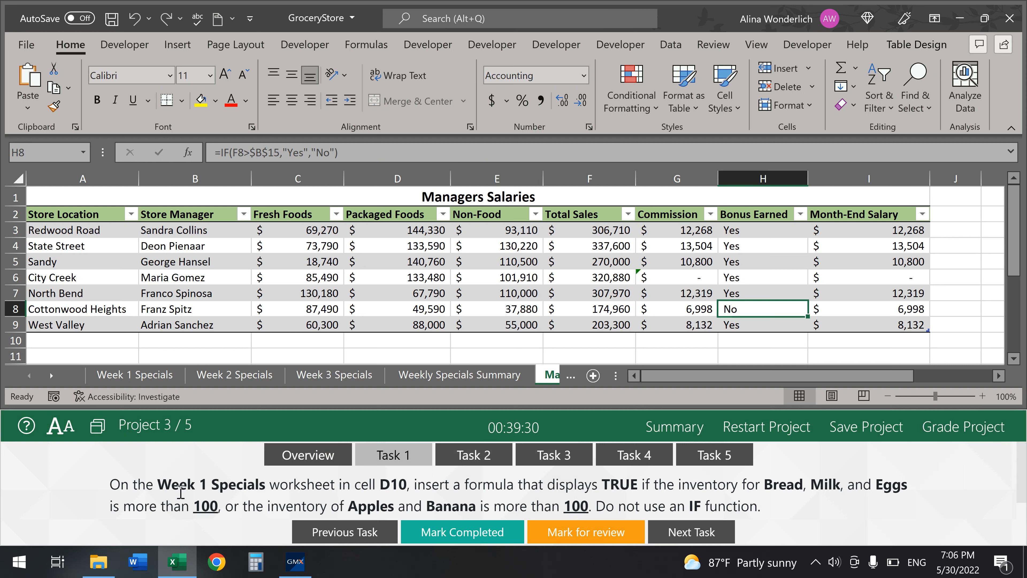
click(137, 377)
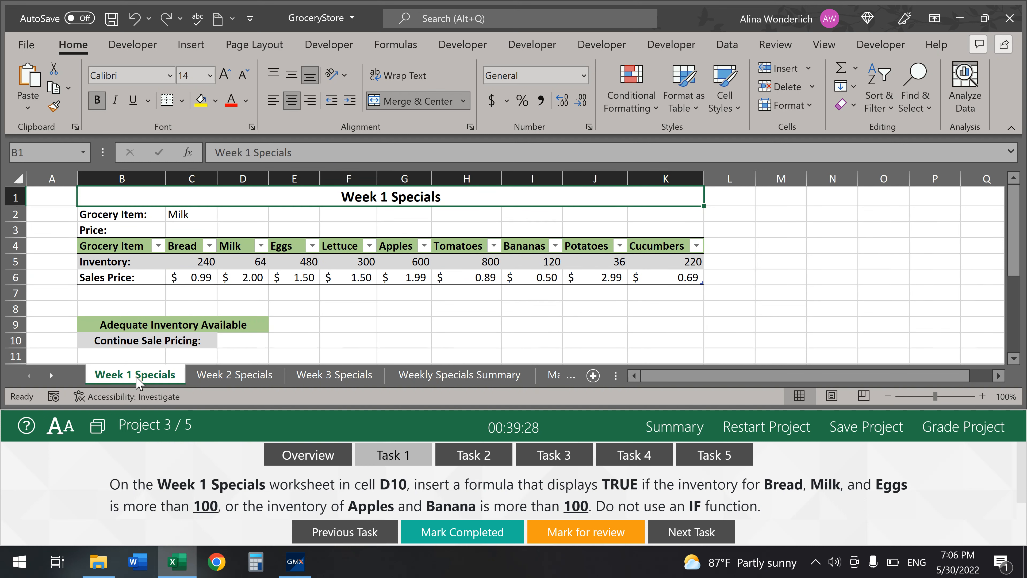
click(238, 342)
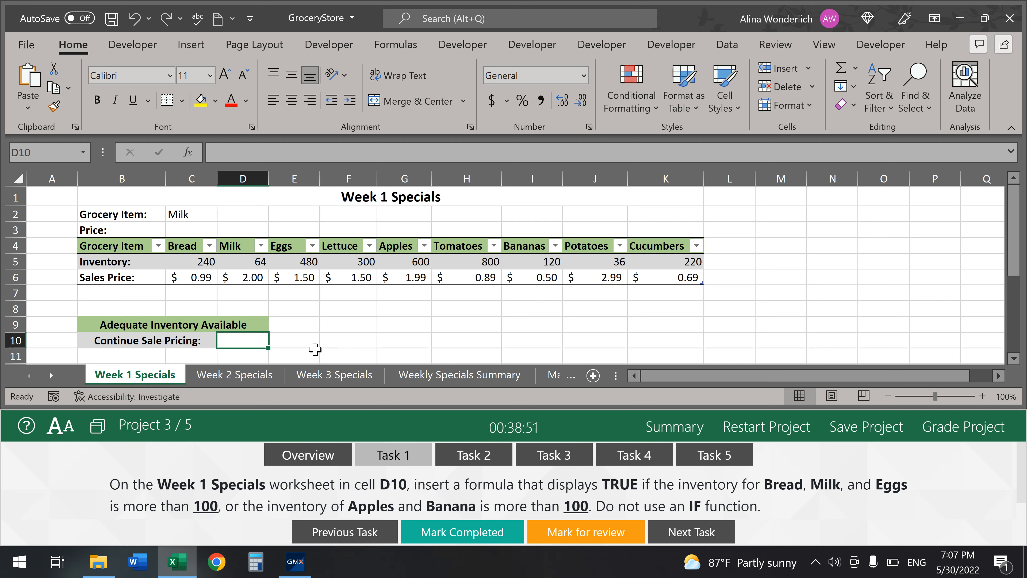
- Start =AND in D10 with Bread's inventory C5>100 as the first condition
text(=and)
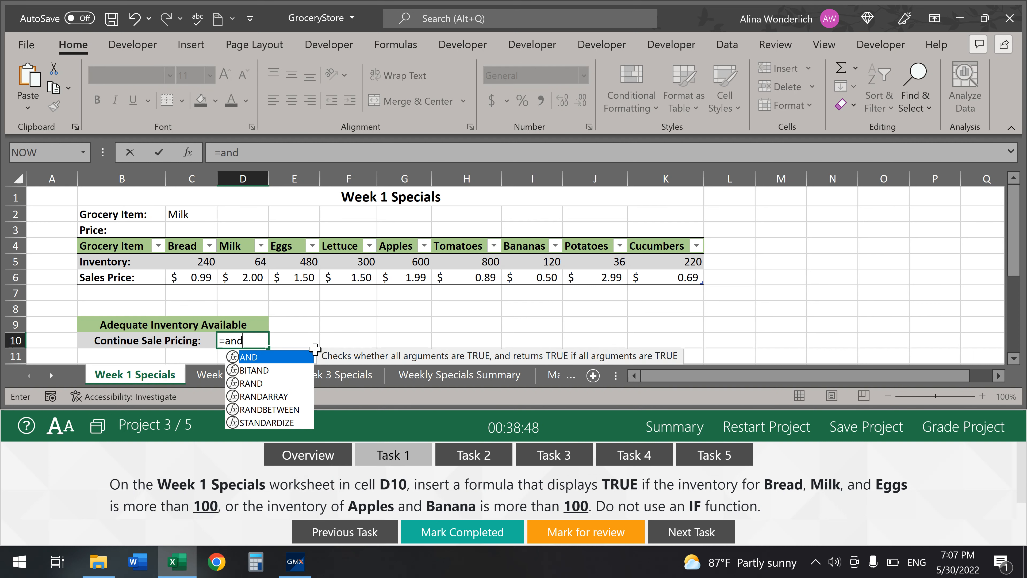
key(Tab)
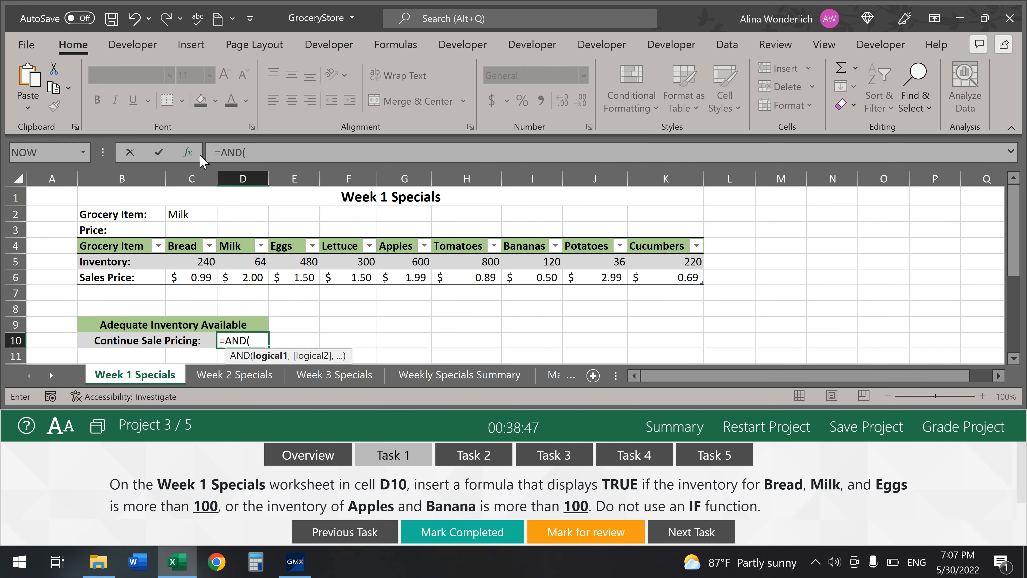
click(185, 155)
drag(431, 142, 605, 314)
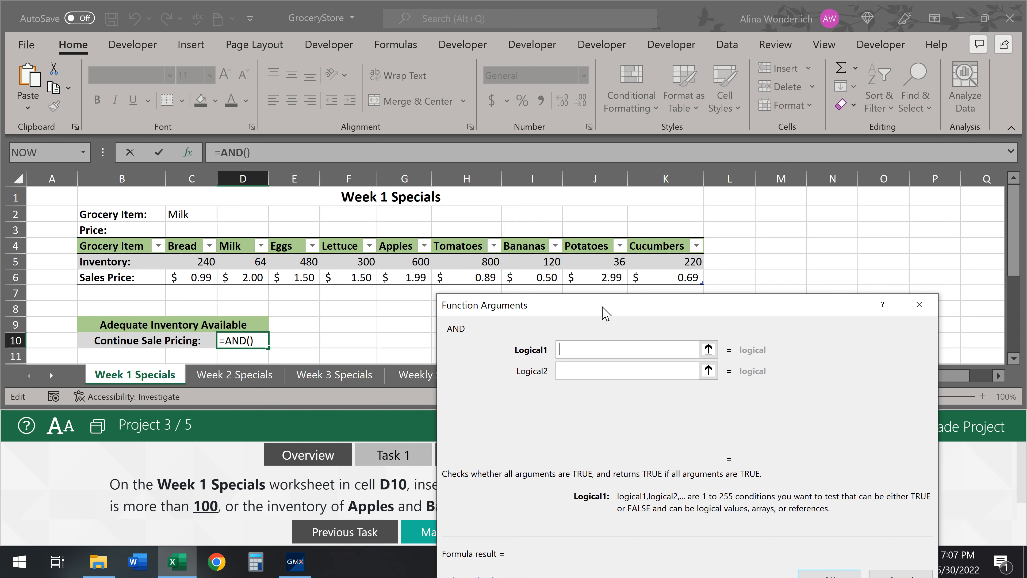
click(192, 261)
text(>100)
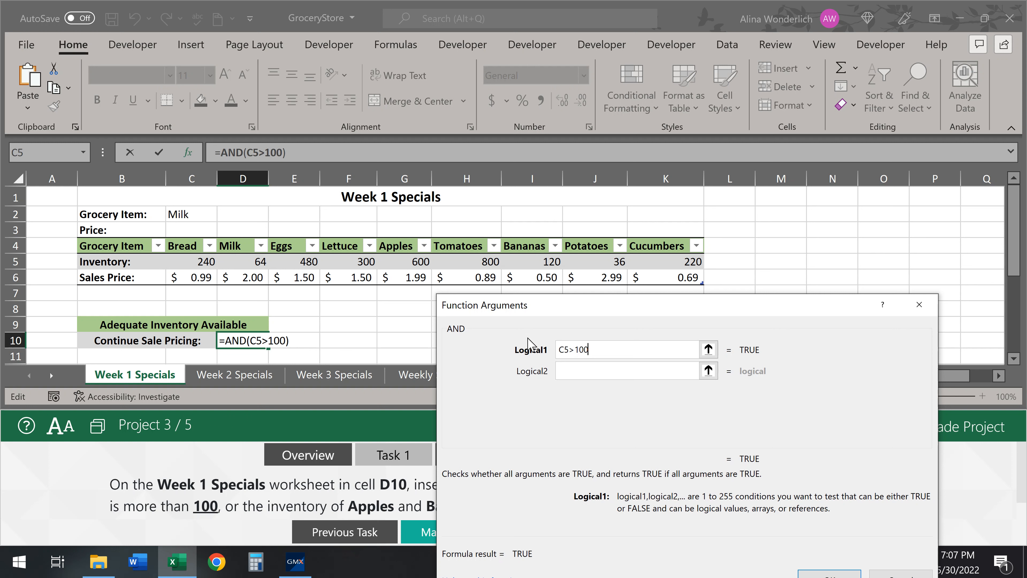
- Add D5>100 and E5>100 as further conditions and confirm the AND formula
click(570, 371)
click(243, 264)
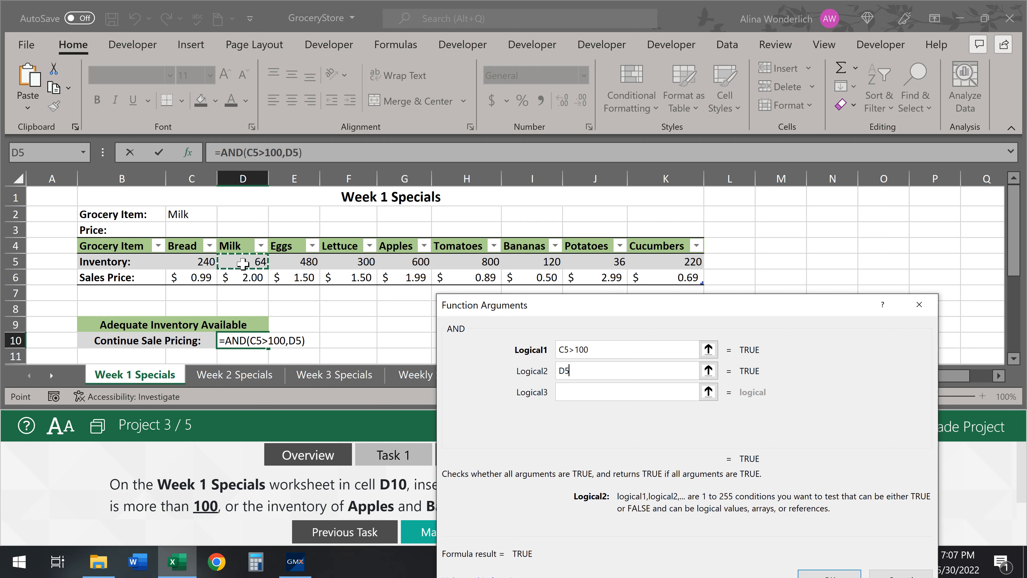
text(>100)
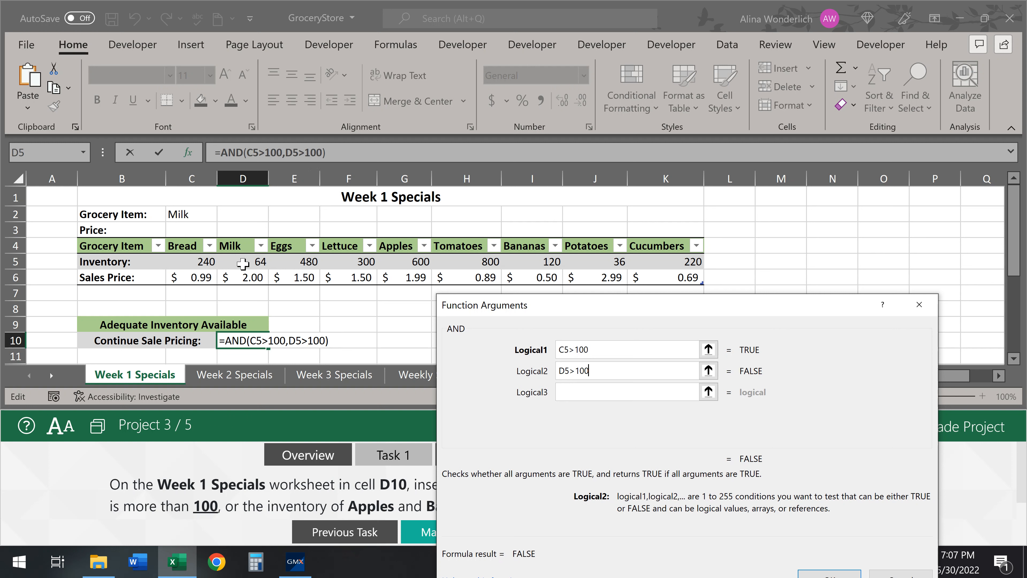
click(575, 396)
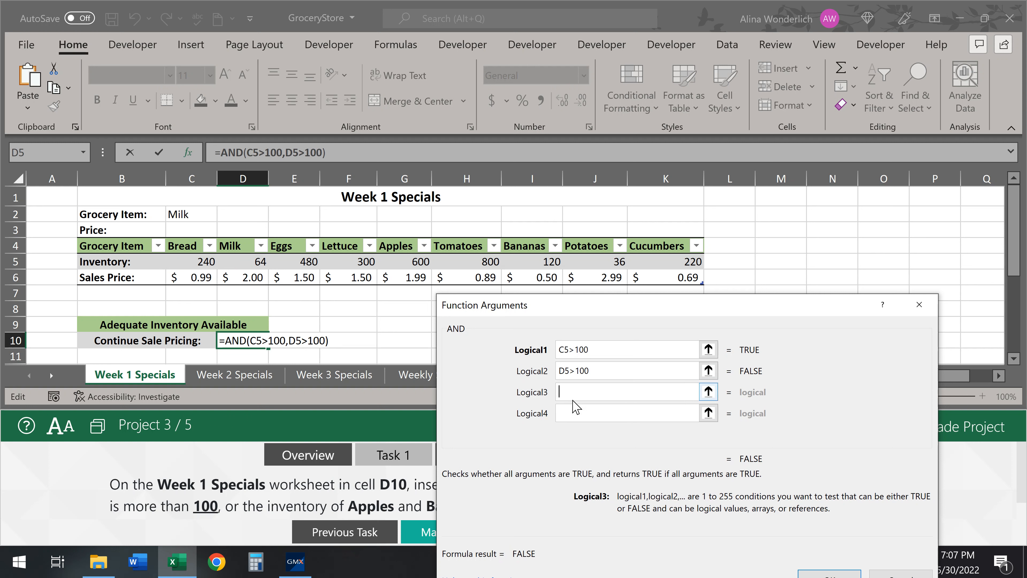
click(298, 264)
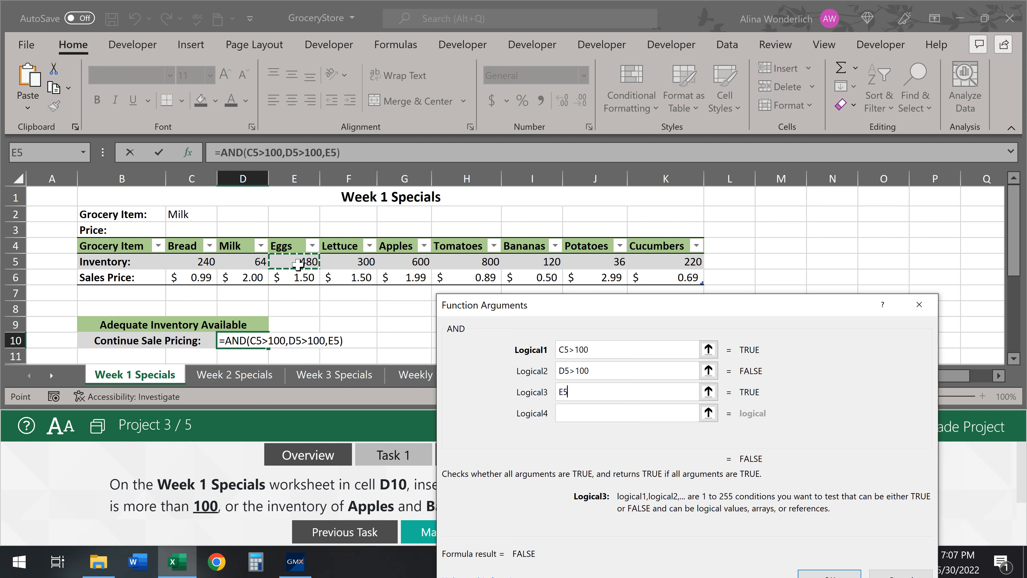
text(>)
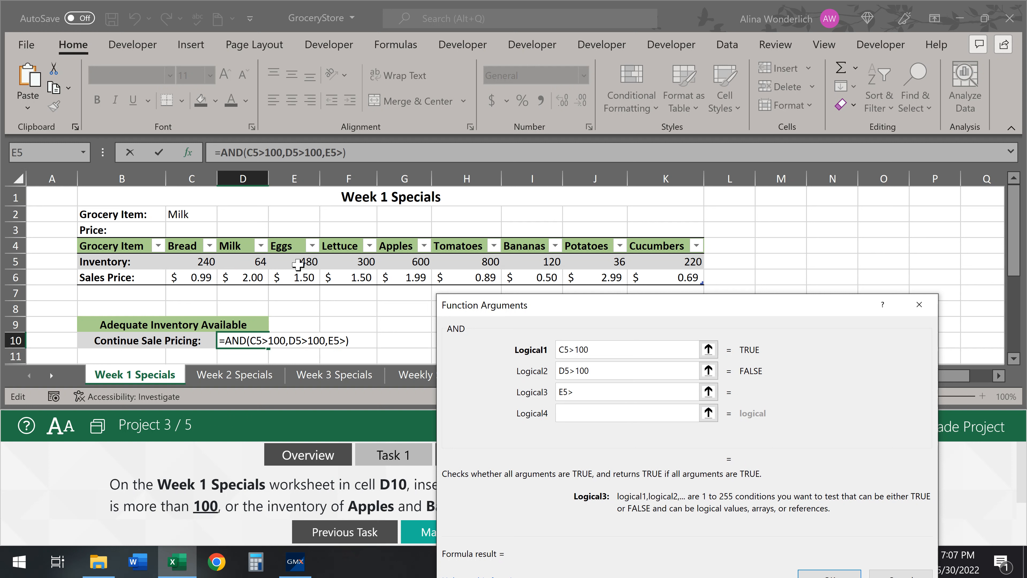
text(100)
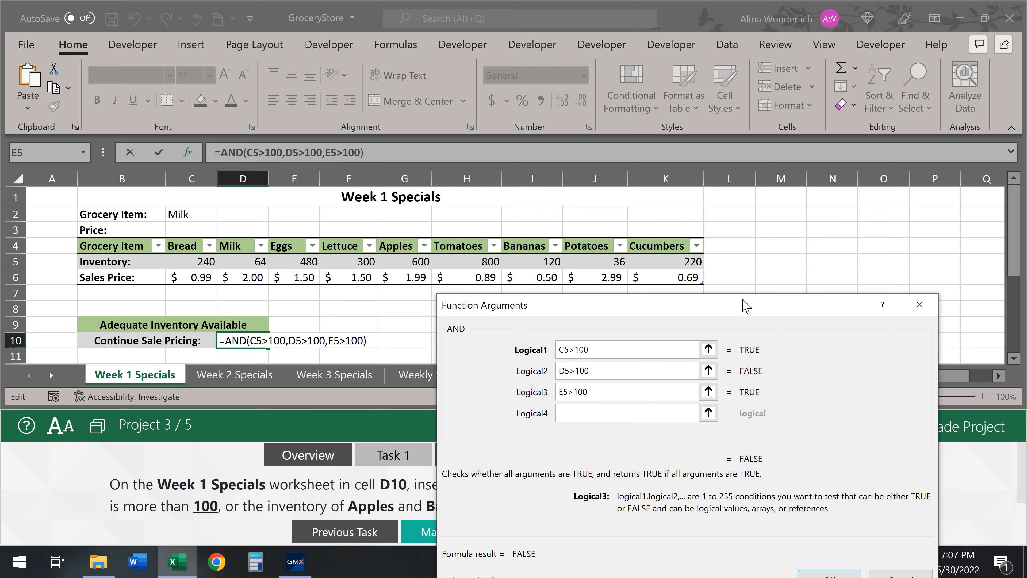
drag(747, 306, 746, 131)
click(833, 402)
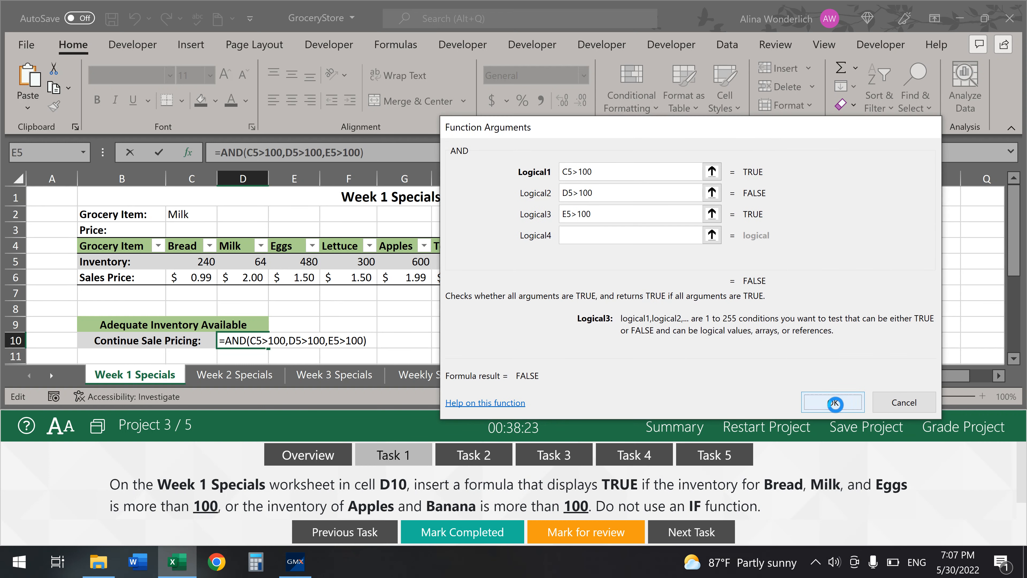
- Replace D10 with =OR, pasting the AND test into both conditions and removing extra equals signs
drag(400, 155, 194, 155)
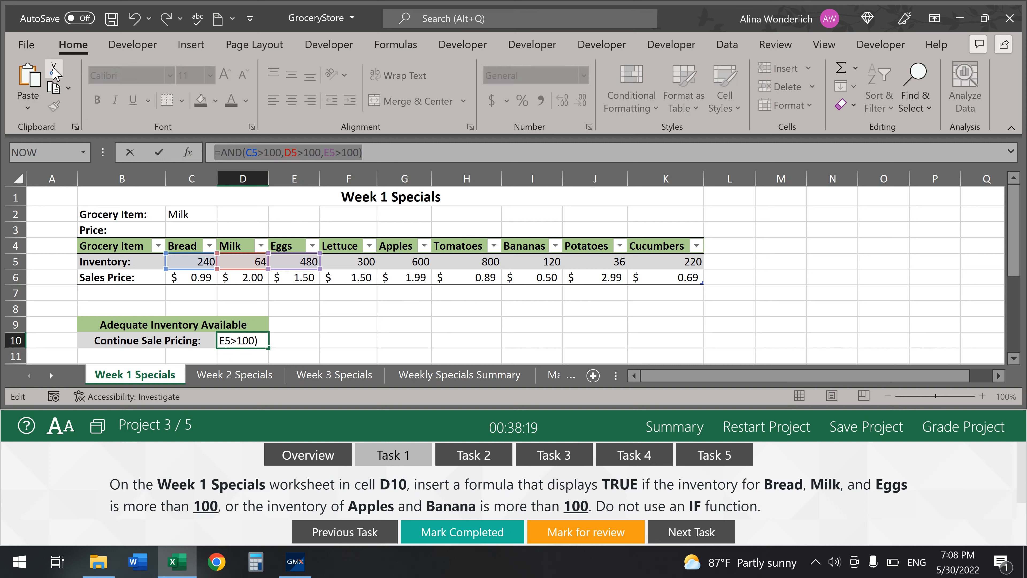
key(BackSpace)
text(=or)
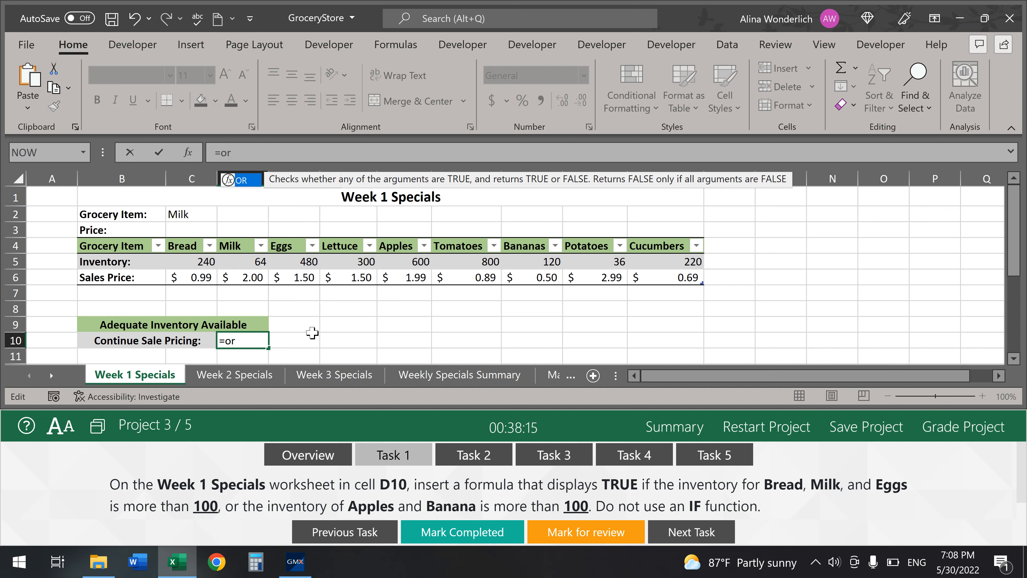
key(Tab)
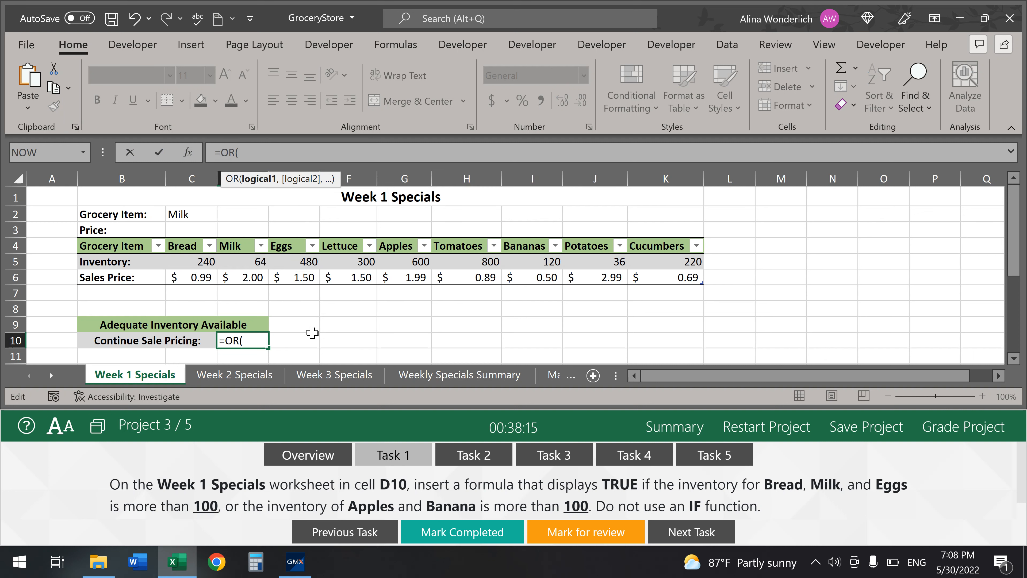
click(188, 152)
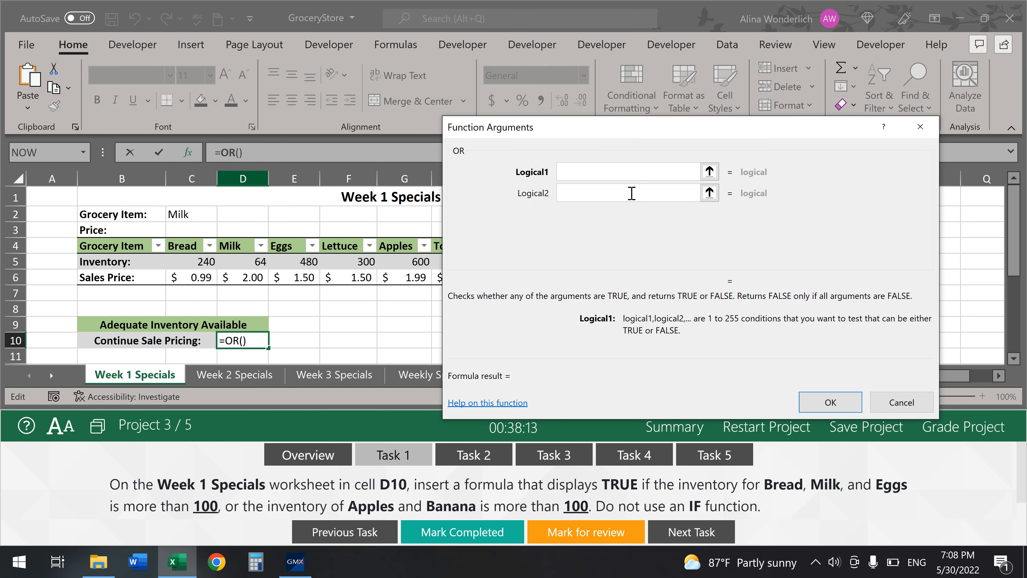
right_click(574, 172)
click(554, 215)
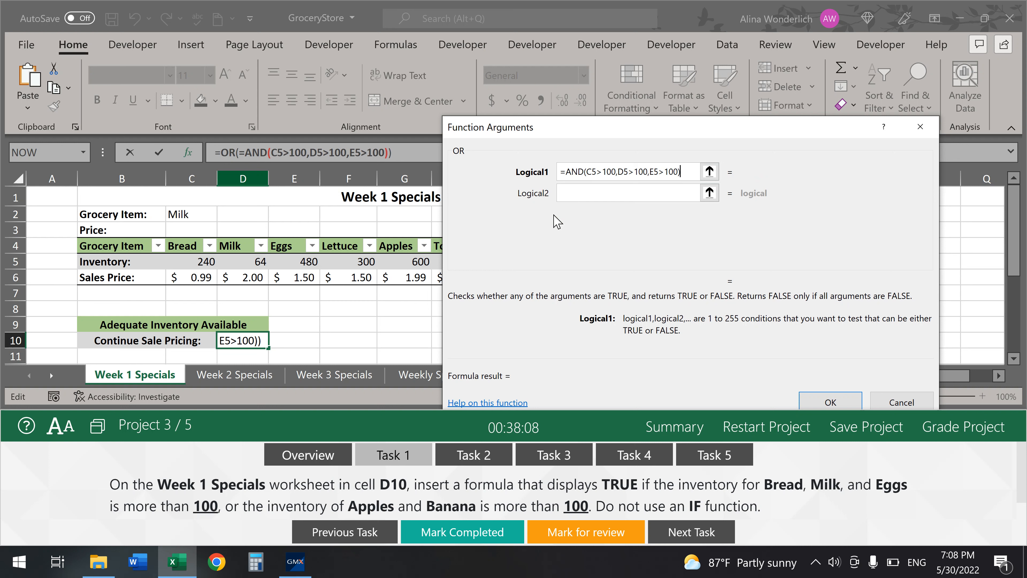
click(571, 193)
right_click(571, 192)
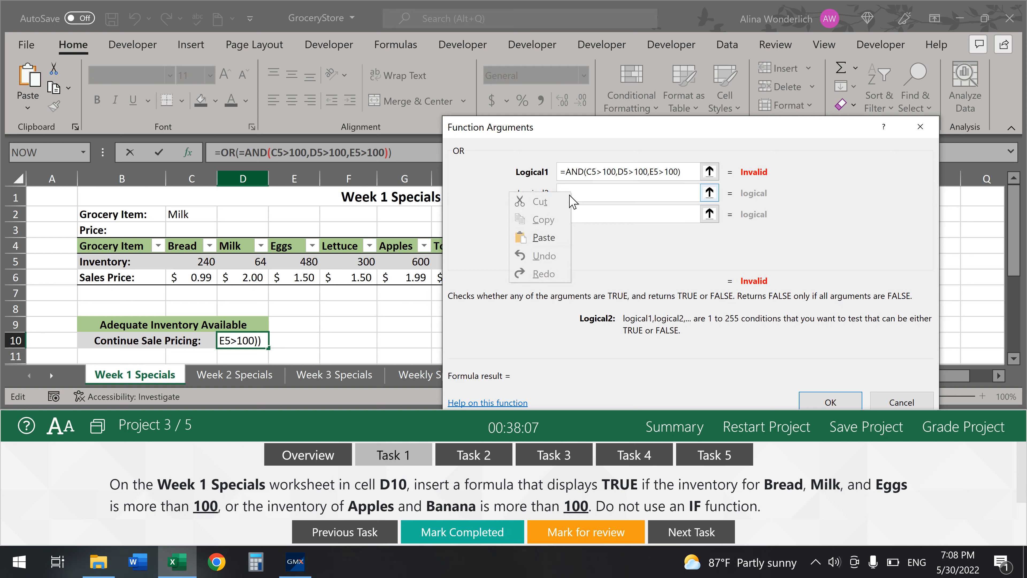
click(543, 237)
click(571, 173)
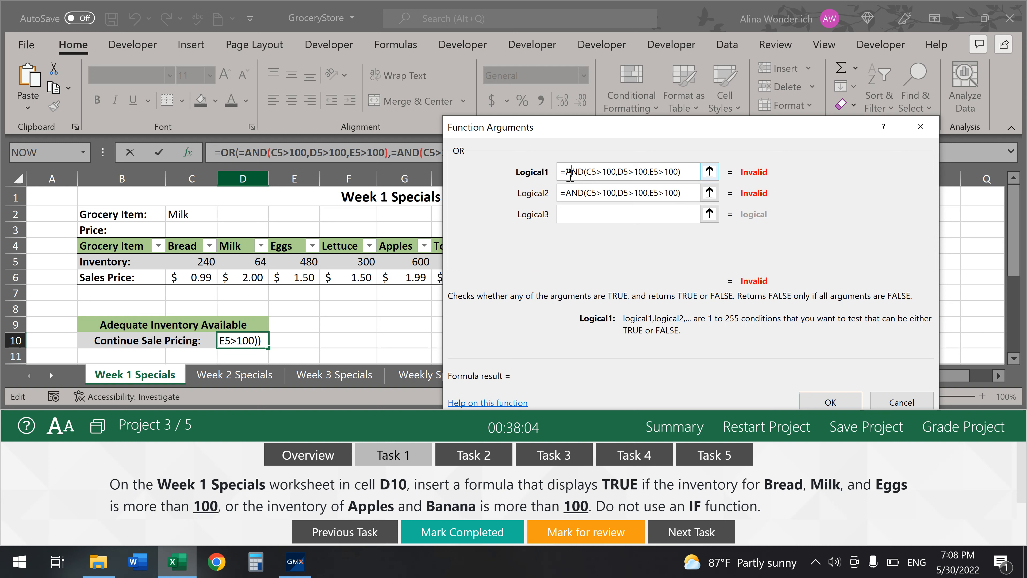
key(BackSpace)
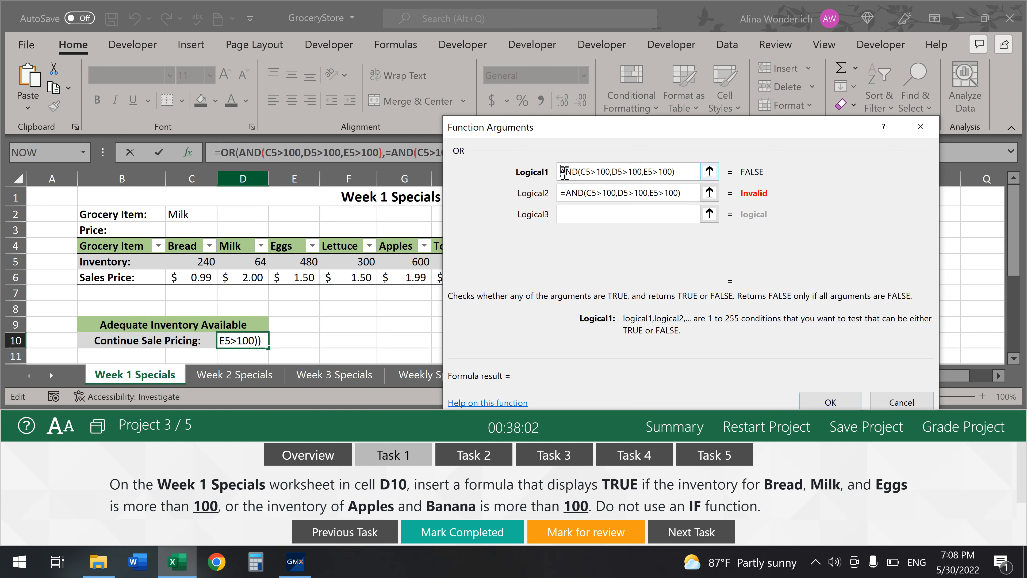
click(570, 192)
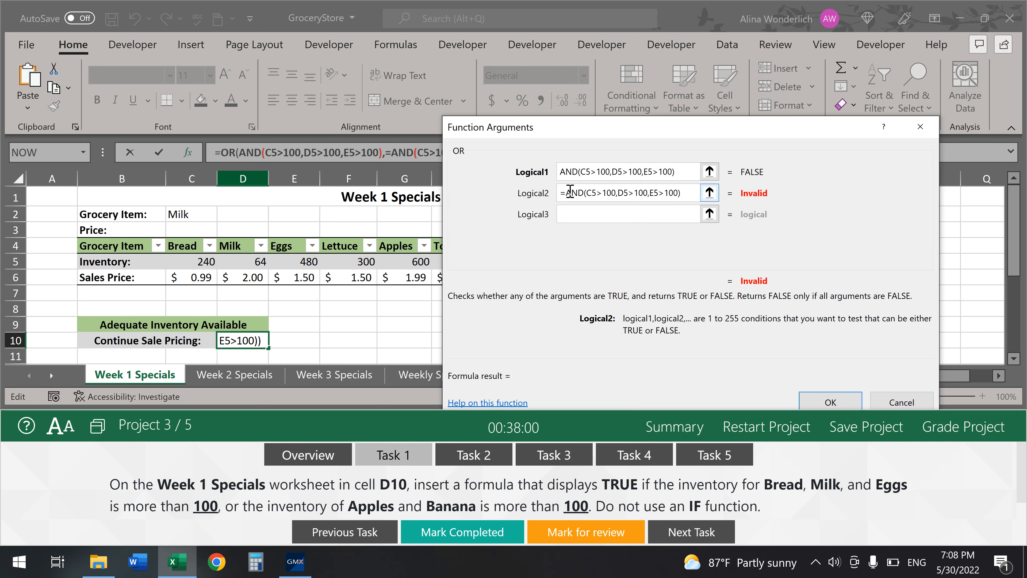
key(BackSpace)
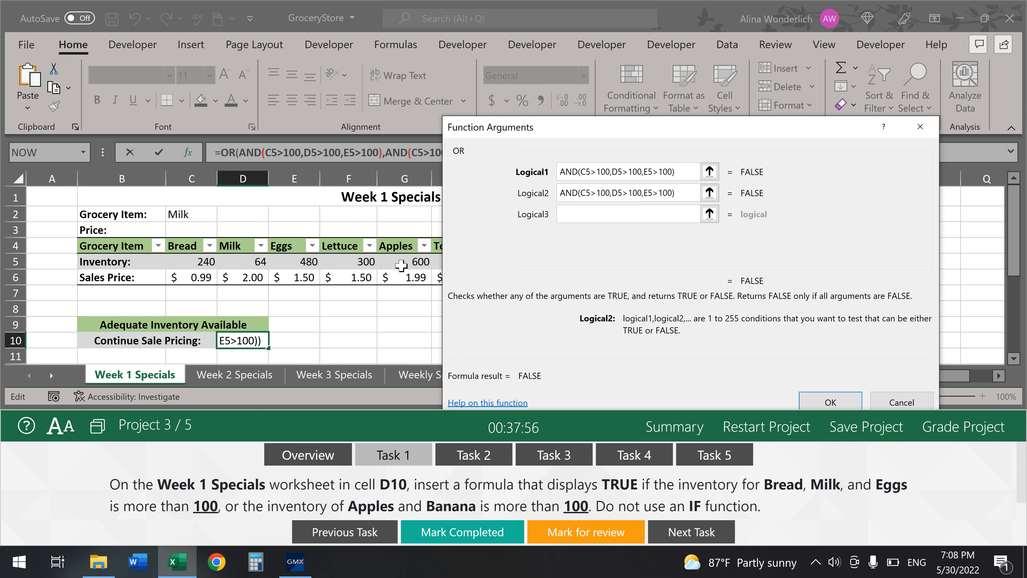
- Edit the second condition to AND(G5>100,I5>100) and confirm the OR formula
key(BackSpace)
text(g)
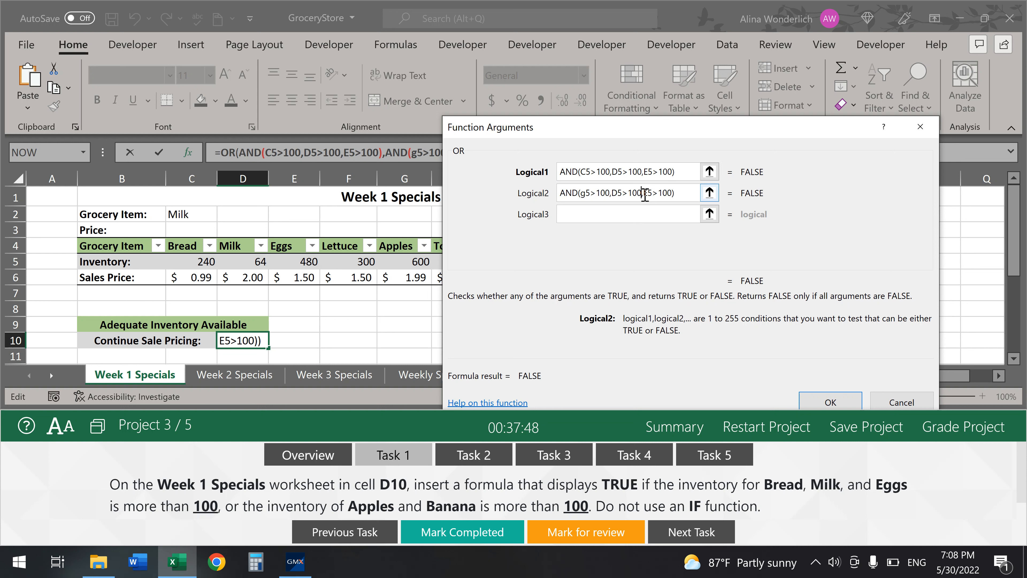
click(645, 196)
key(BackSpace)
key(BackSpace)
key(BackSpace)
key(BackSpace)
key(BackSpace)
key(BackSpace)
key(BackSpace)
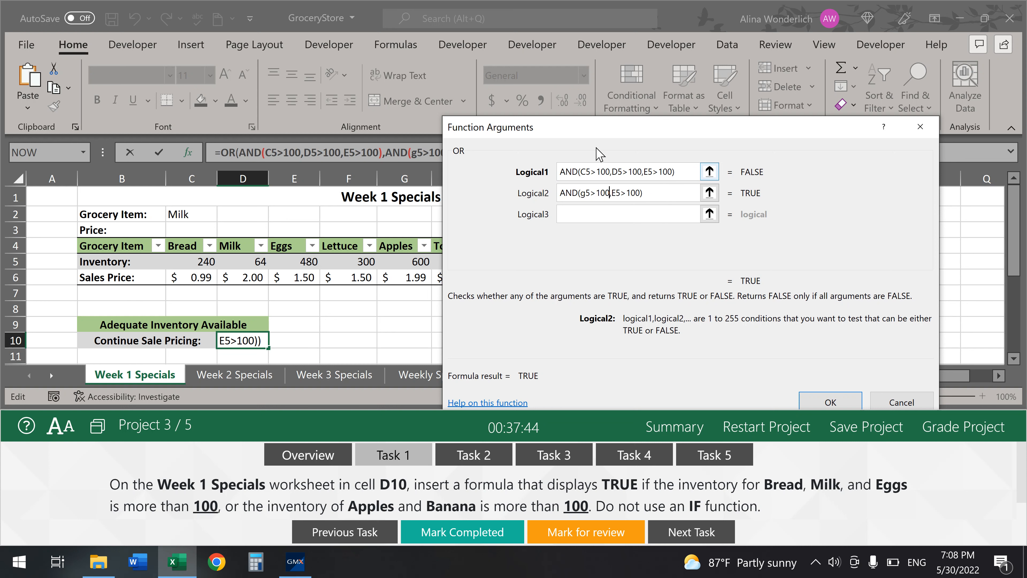
mouse_move(597, 139)
mouse_down()
mouse_move(762, 208)
mouse_move(793, 149)
mouse_move(579, 145)
mouse_up()
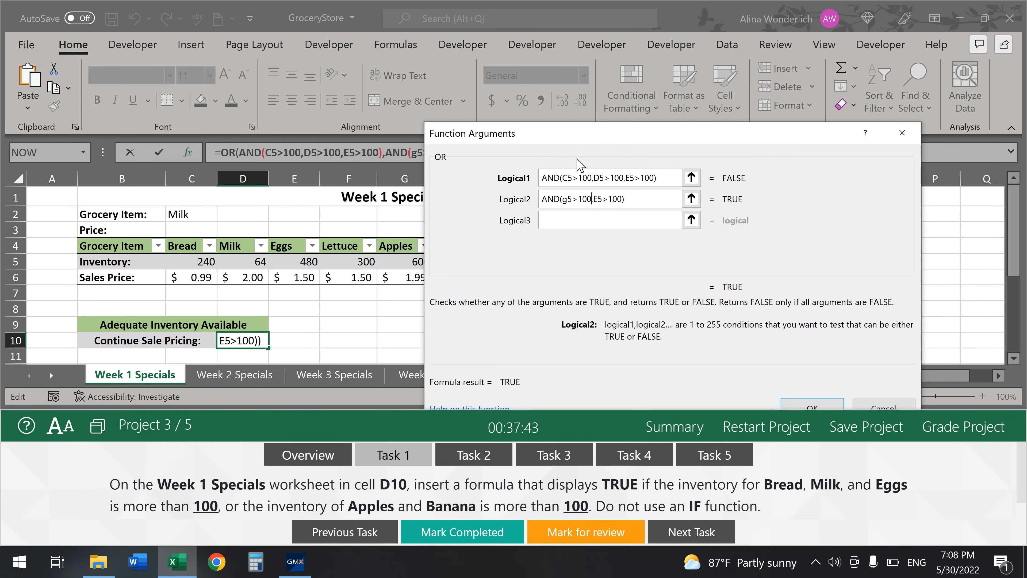
click(598, 201)
key(BackSpace)
text(i)
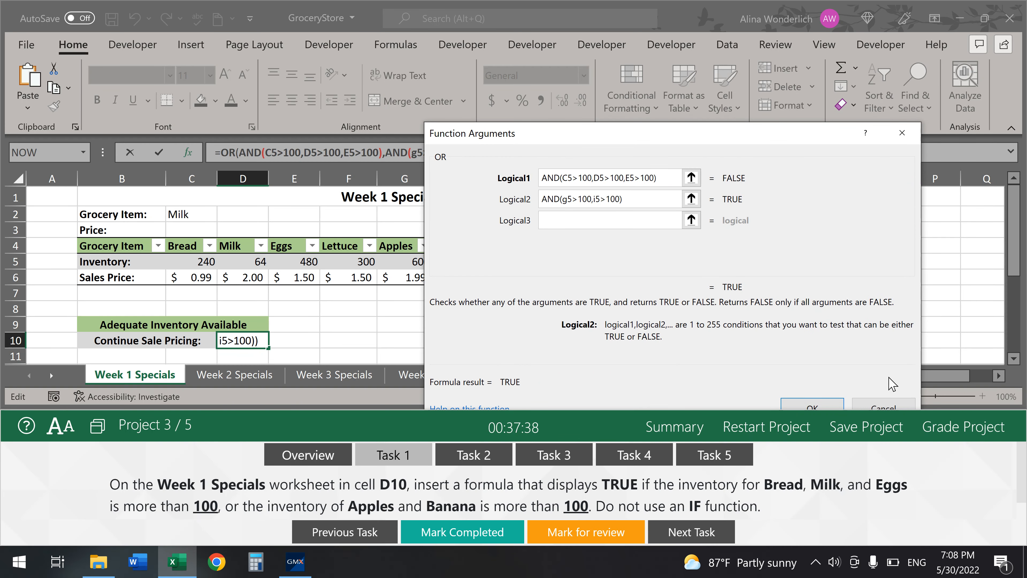
click(808, 406)
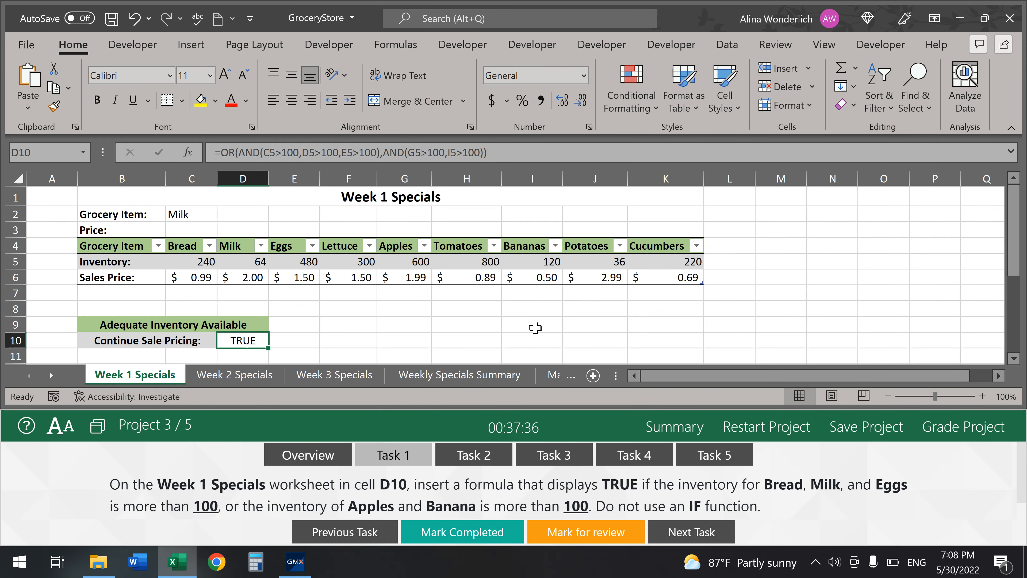
- Mark Task 1 completed, show Task 2's HLOOKUP instructions, and review D10 and table B4:K6
click(466, 534)
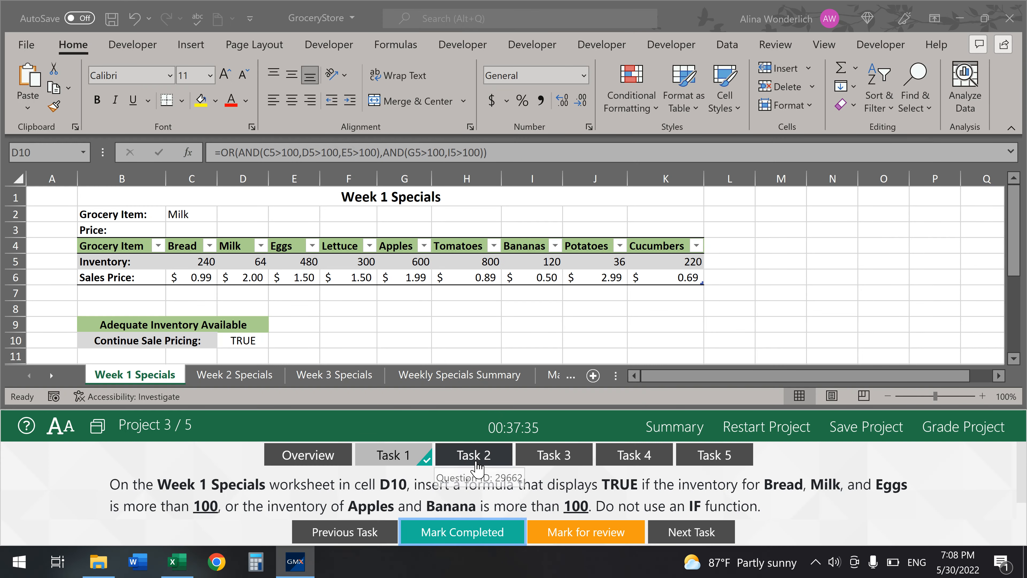
click(471, 454)
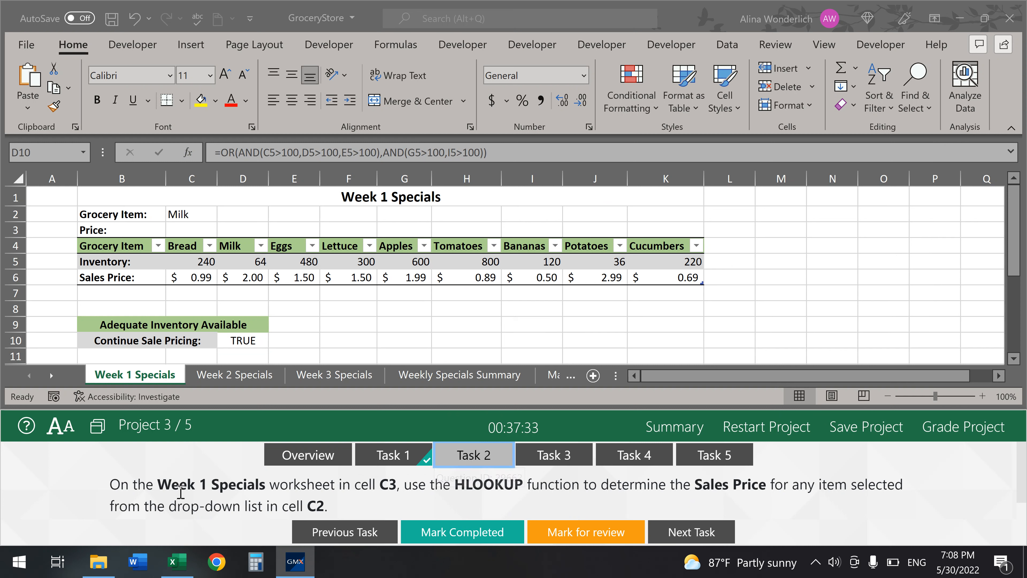
double_click(198, 227)
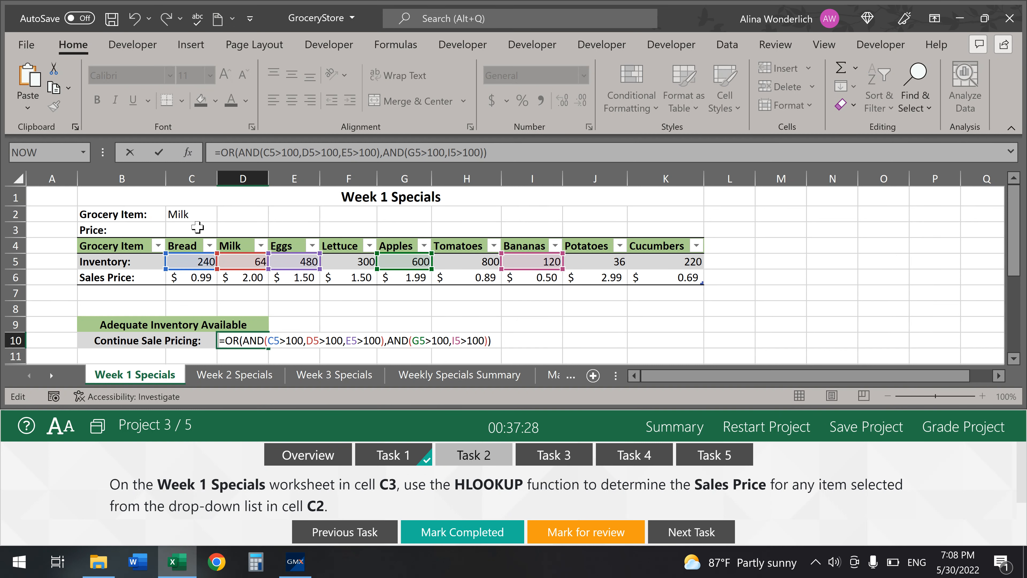
key(Escape)
click(198, 228)
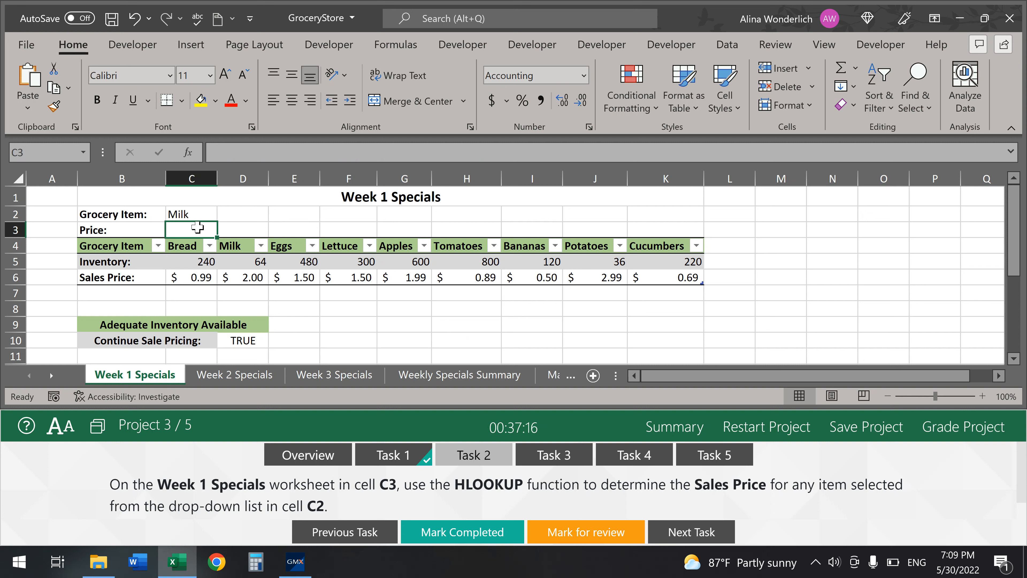
drag(124, 246, 675, 275)
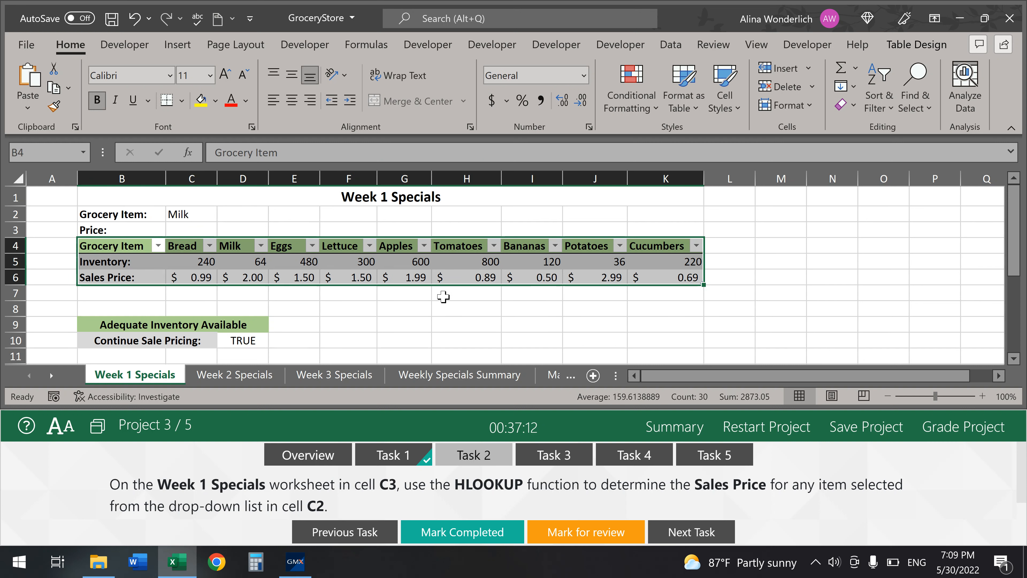
- Enter =HLOOKUP(C2,Table1[#All],3,FALSE) in C3 so it shows $2.00 for Milk
click(193, 227)
text(=)
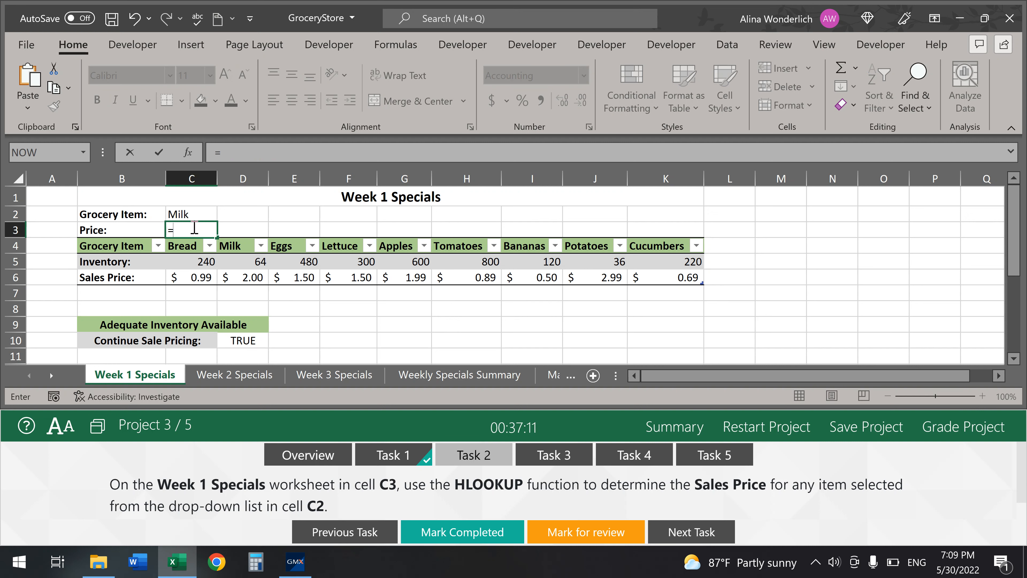
text(hlooku)
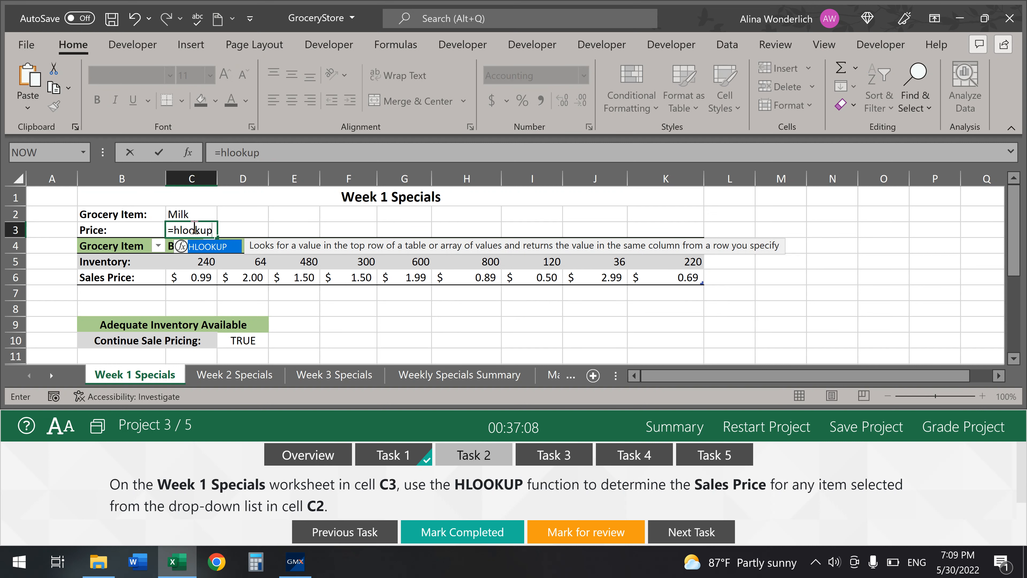
text(p)
key(Tab)
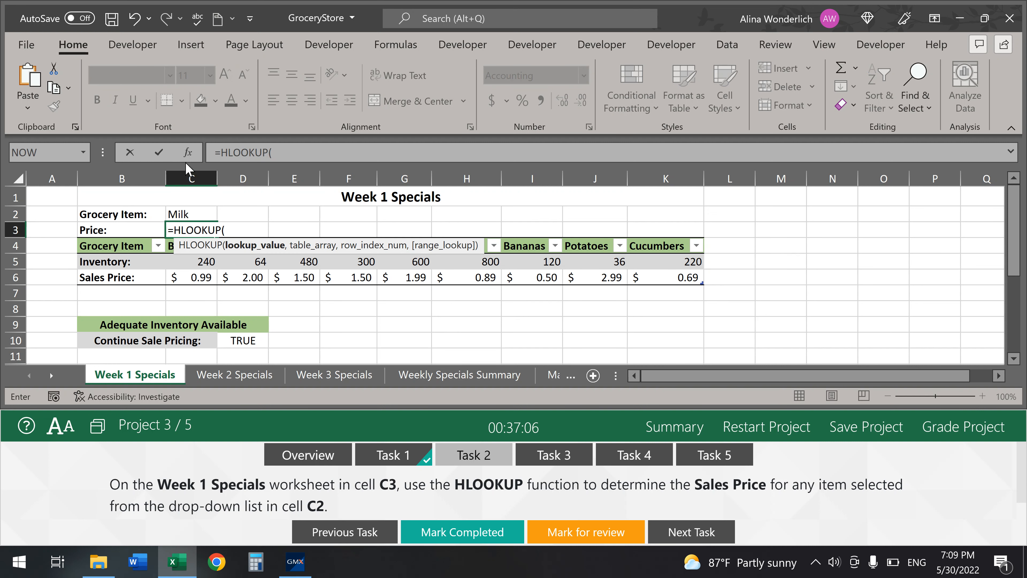
click(188, 153)
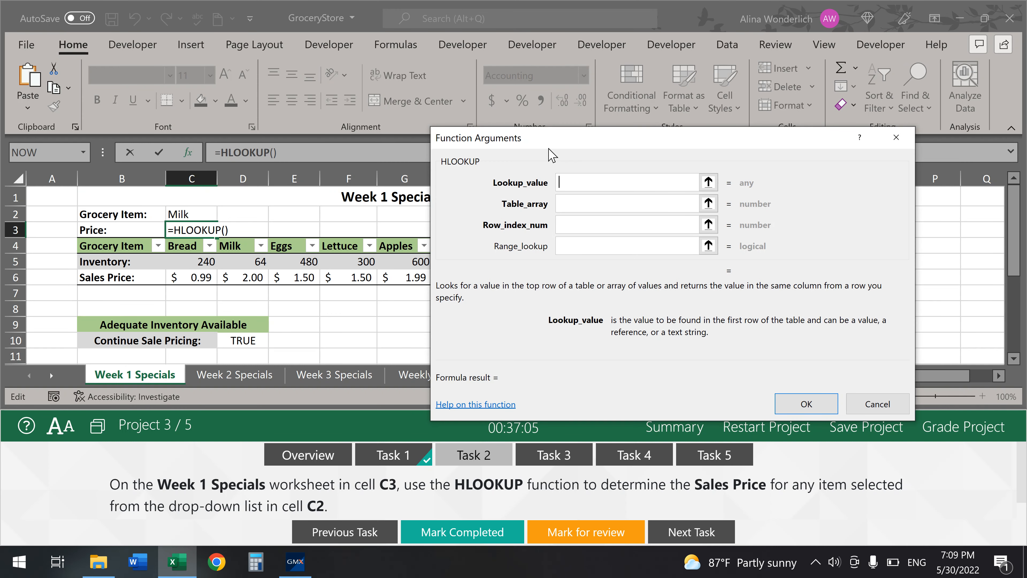
click(195, 214)
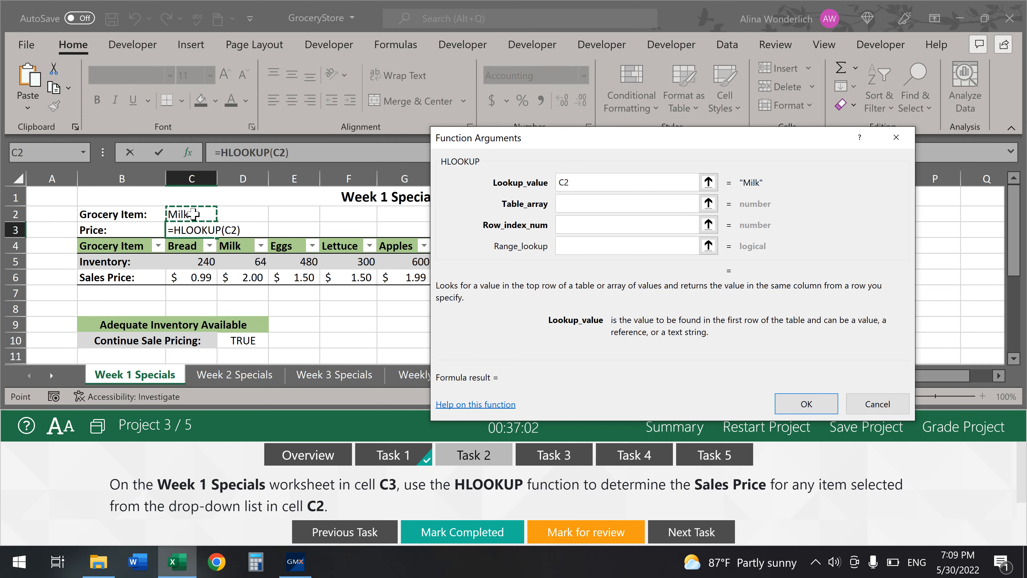
click(586, 203)
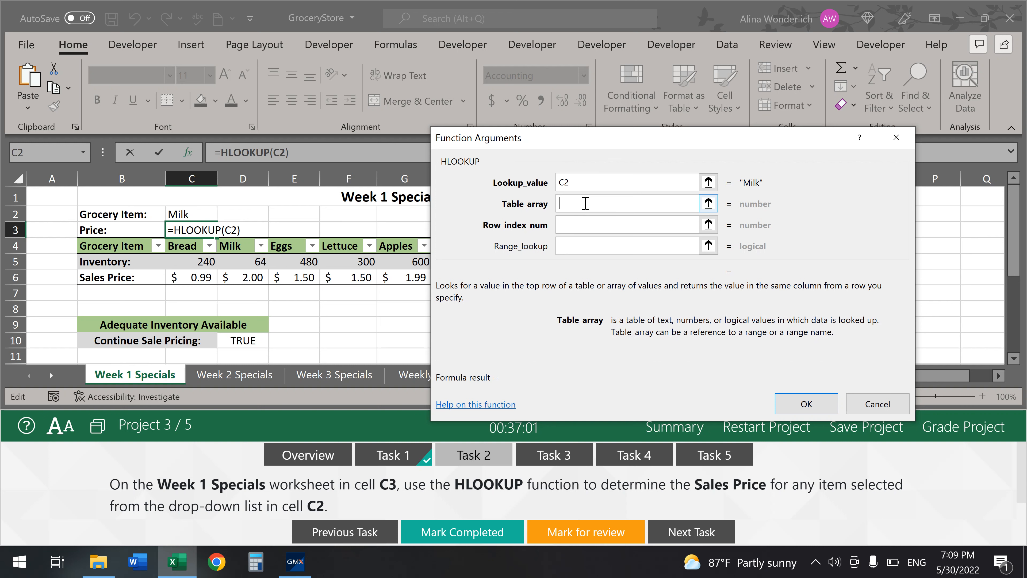
drag(99, 245, 702, 281)
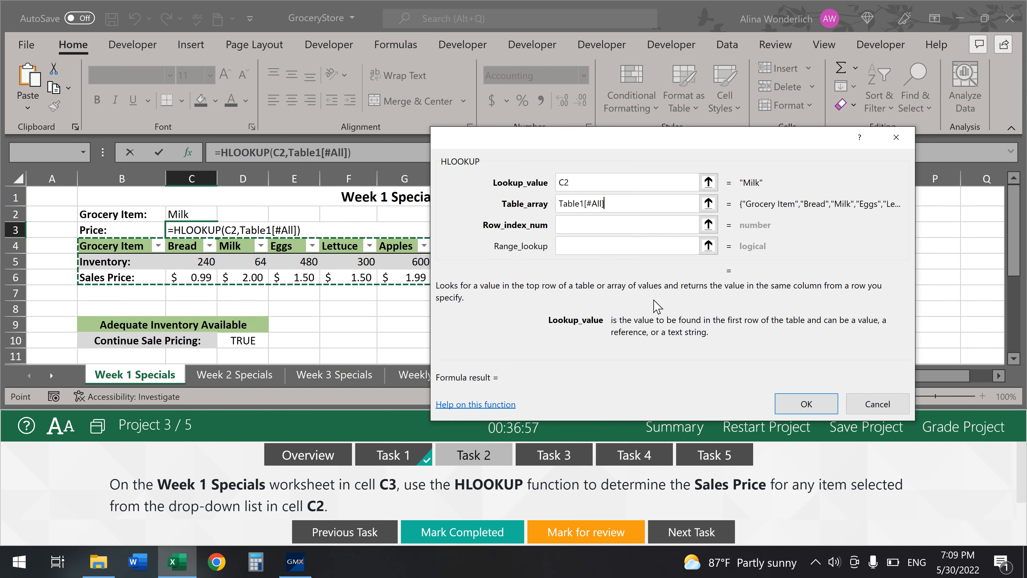
click(583, 224)
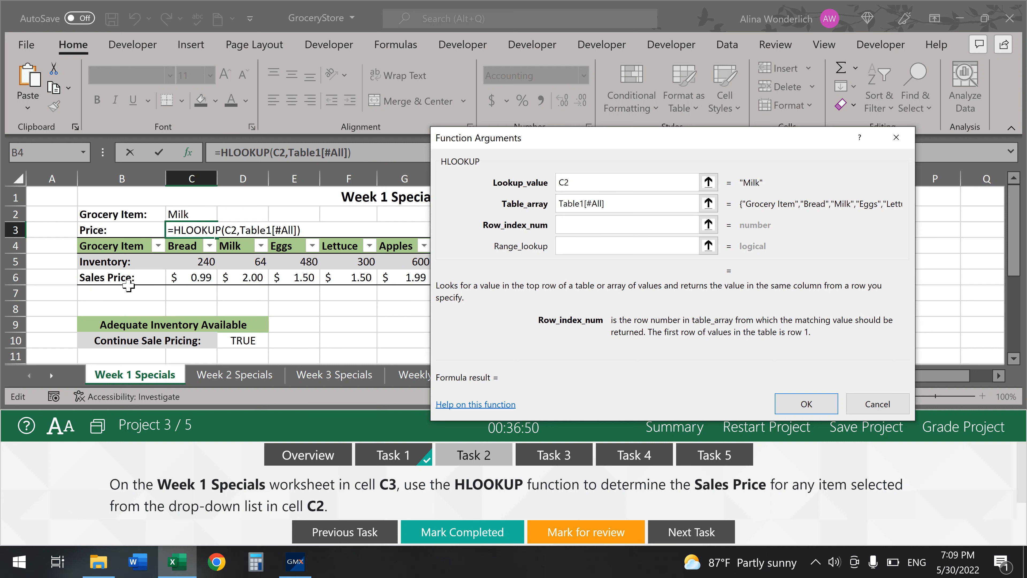
text(3)
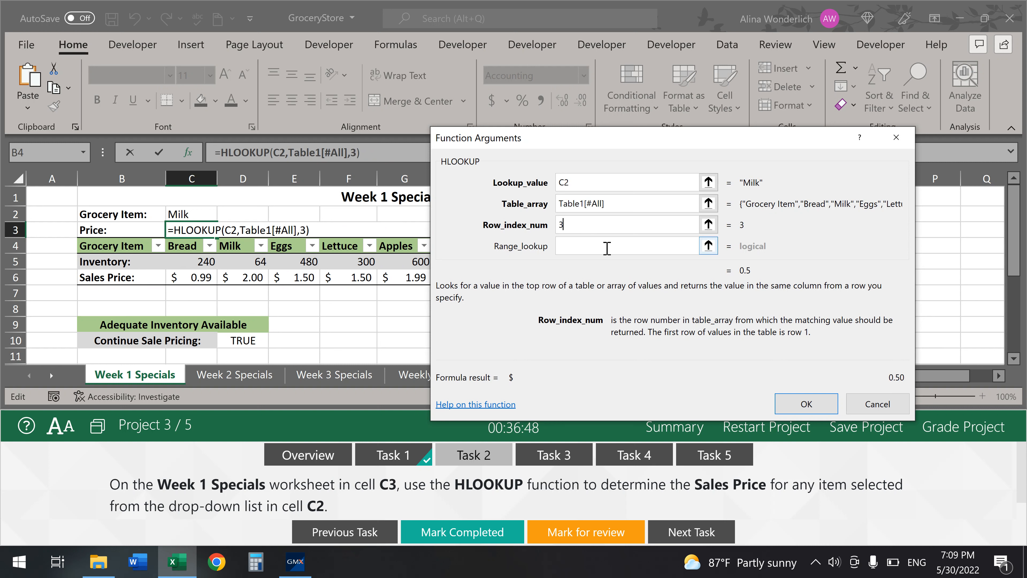
click(607, 248)
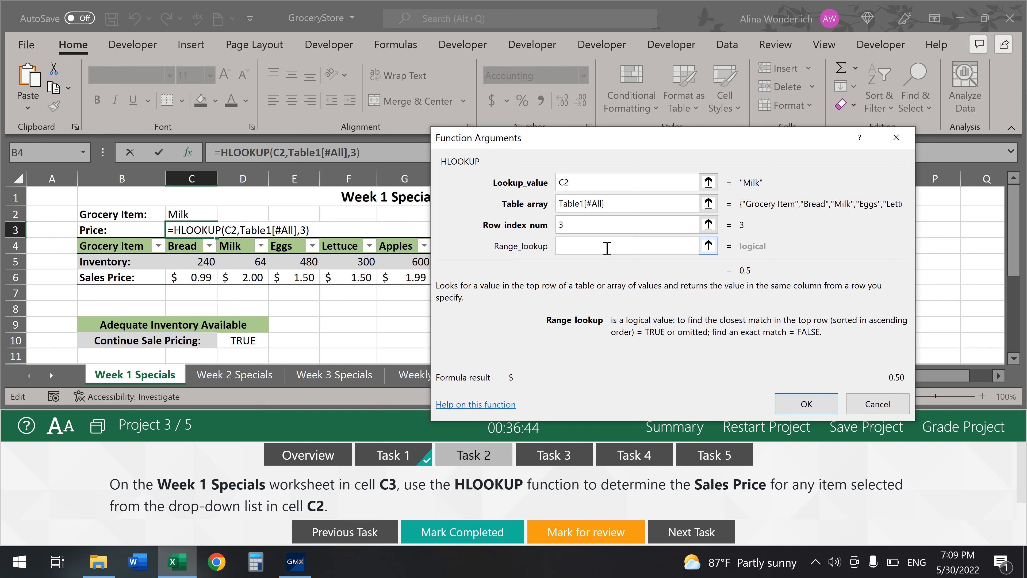
text(false)
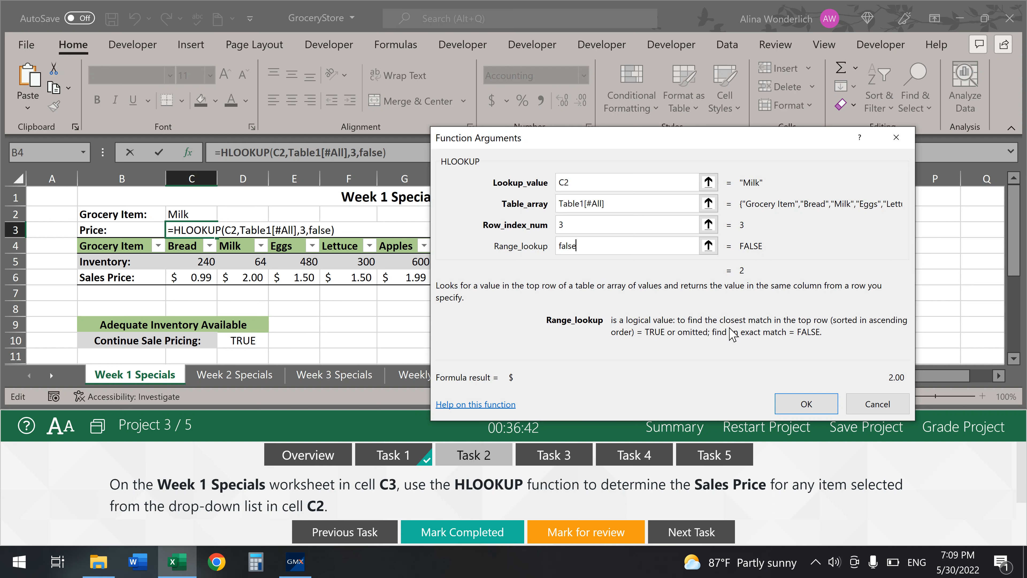
click(809, 403)
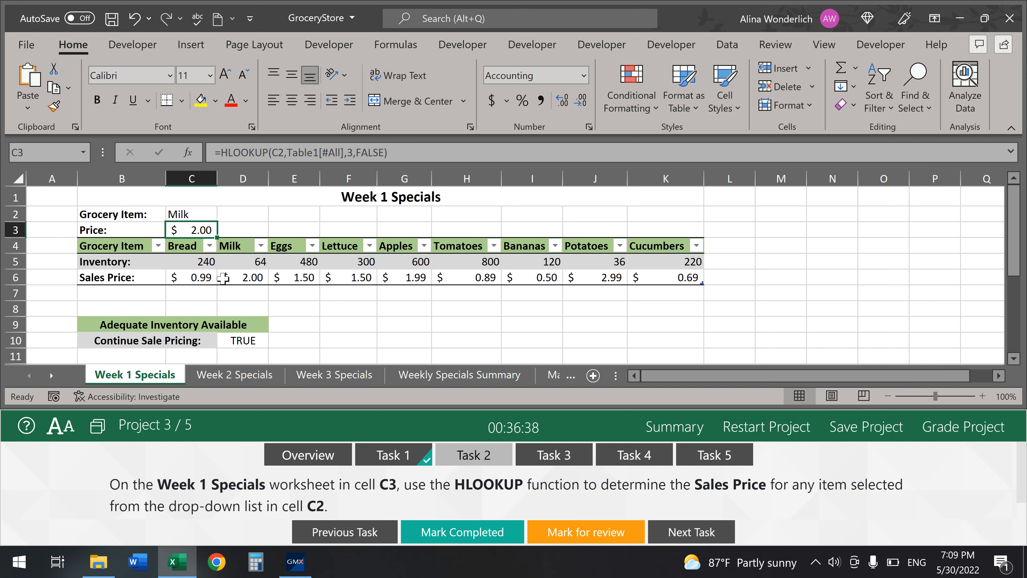
- Mark Task 2 completed, switch to Weekly Specials Summary, and select the Average Price cells C3:K3
click(464, 537)
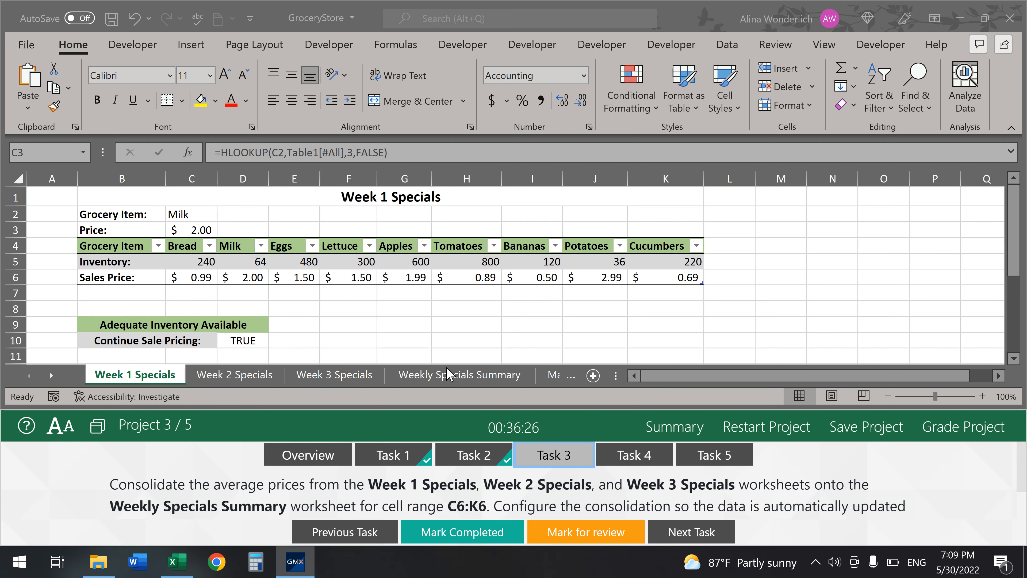
click(458, 375)
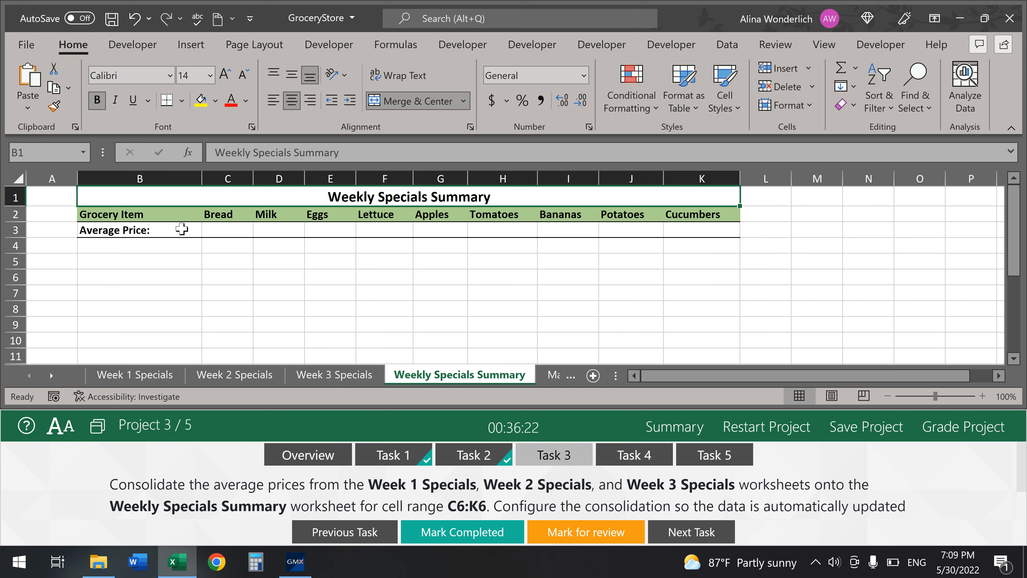
drag(222, 229, 704, 225)
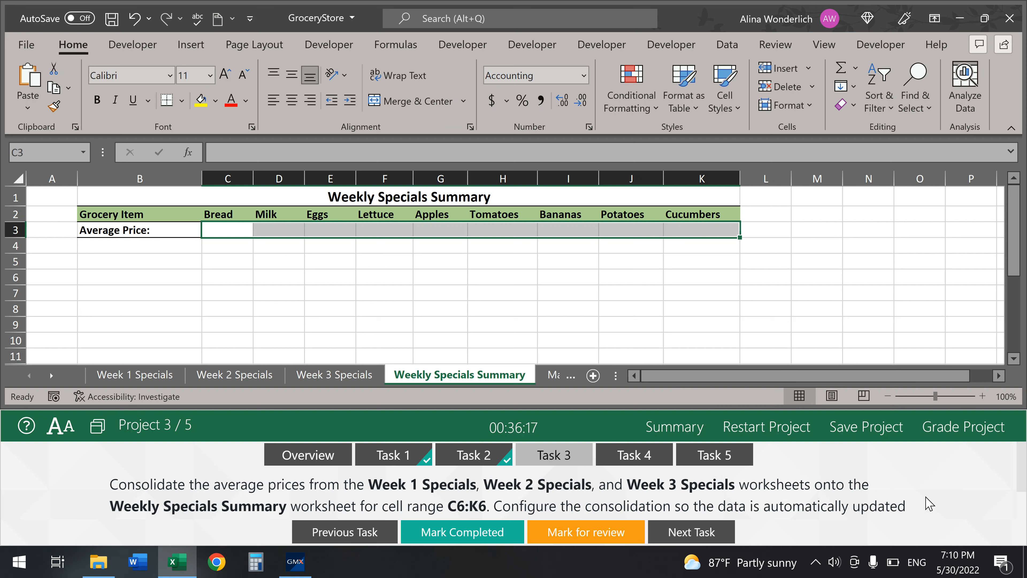
mouse_move(1024, 469)
mouse_down()
mouse_move(1024, 489)
mouse_move(1024, 468)
mouse_up()
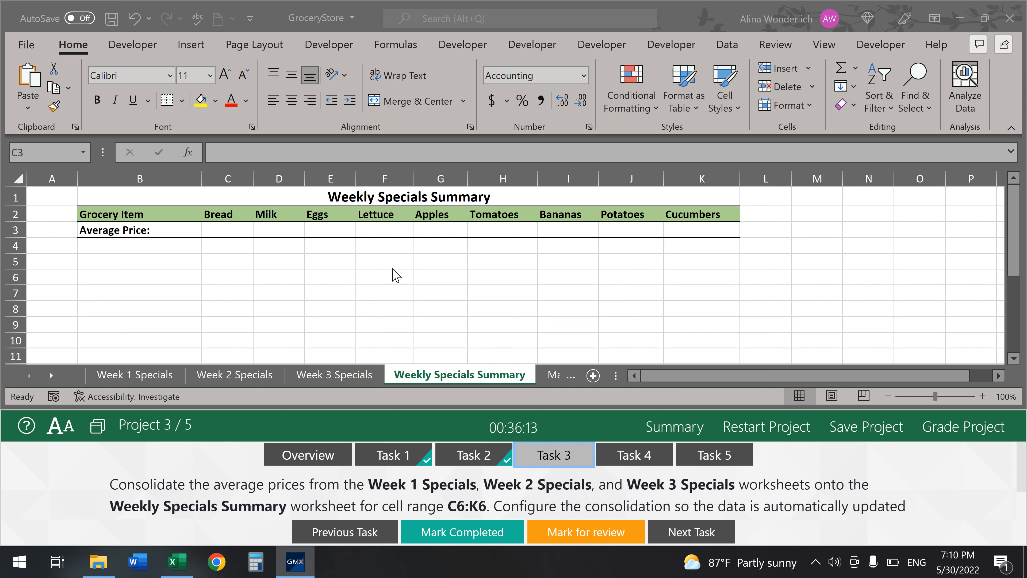
click(235, 226)
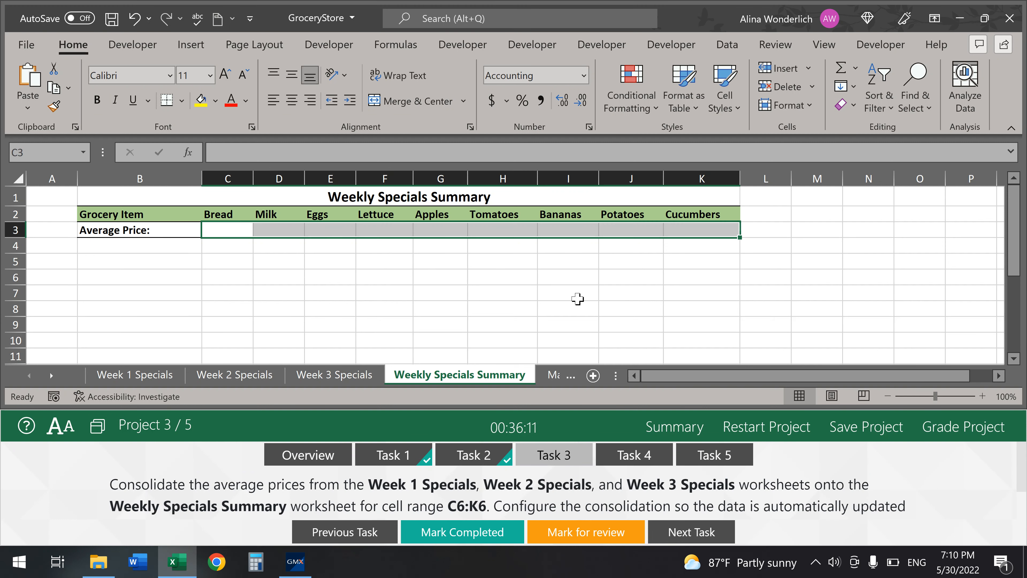
click(727, 44)
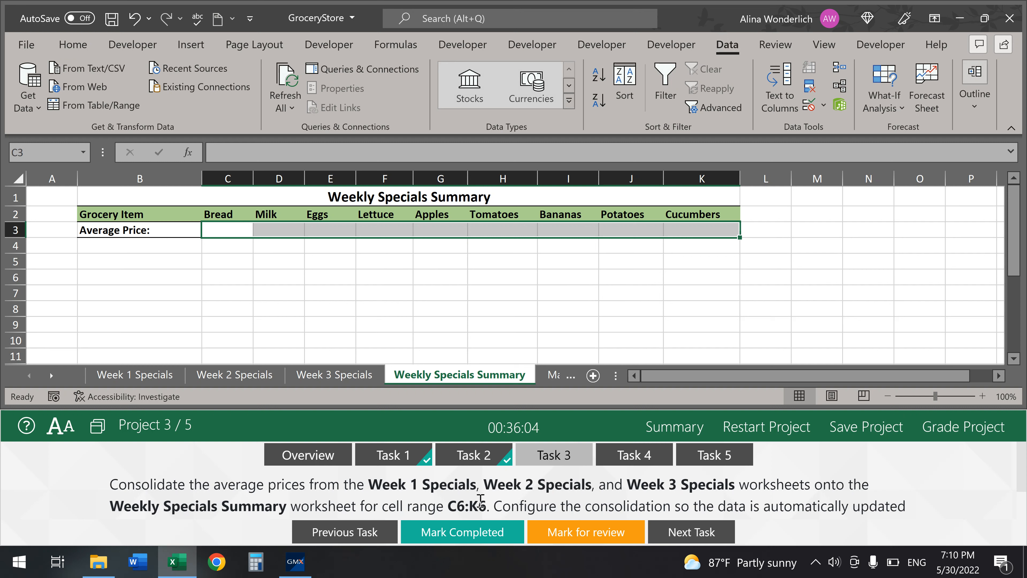
- Open the Consolidate dialog and set its function to Average
click(837, 72)
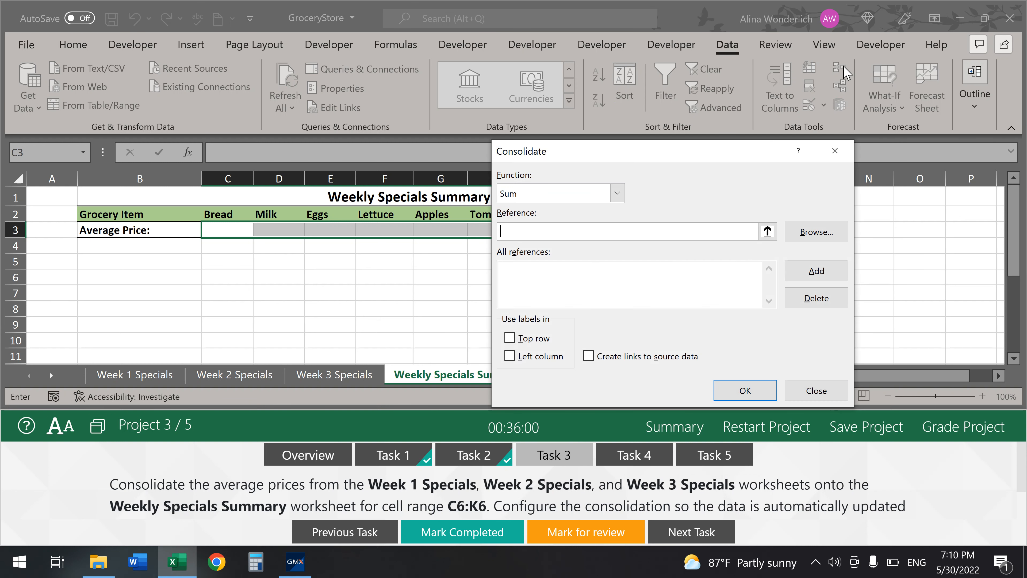
click(572, 230)
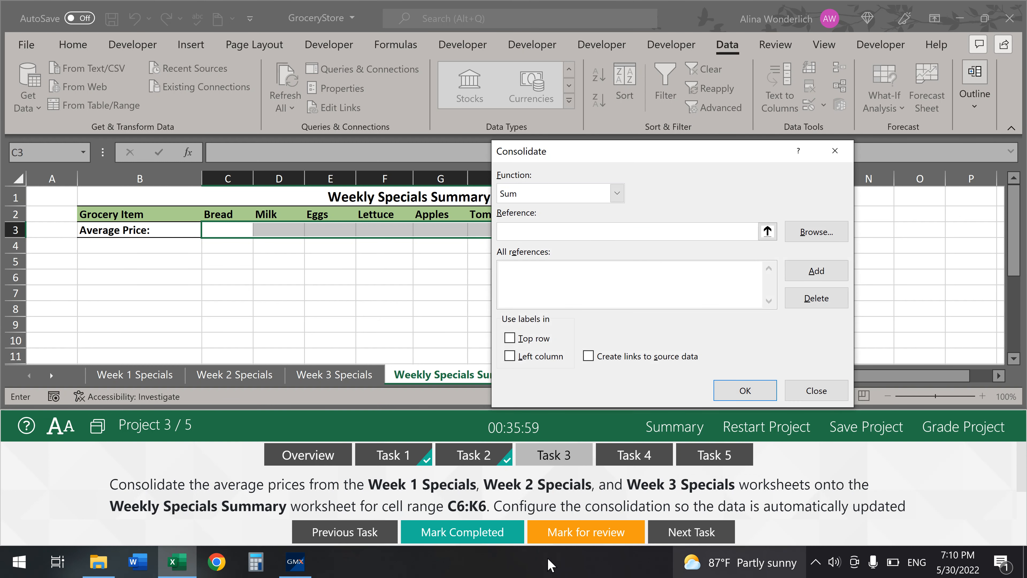
click(617, 193)
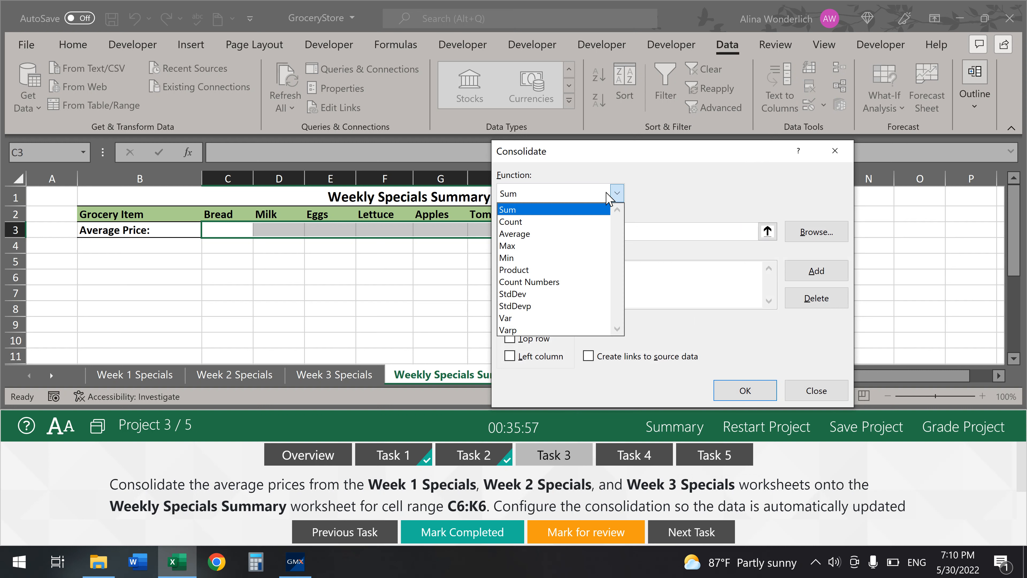
click(553, 236)
click(552, 235)
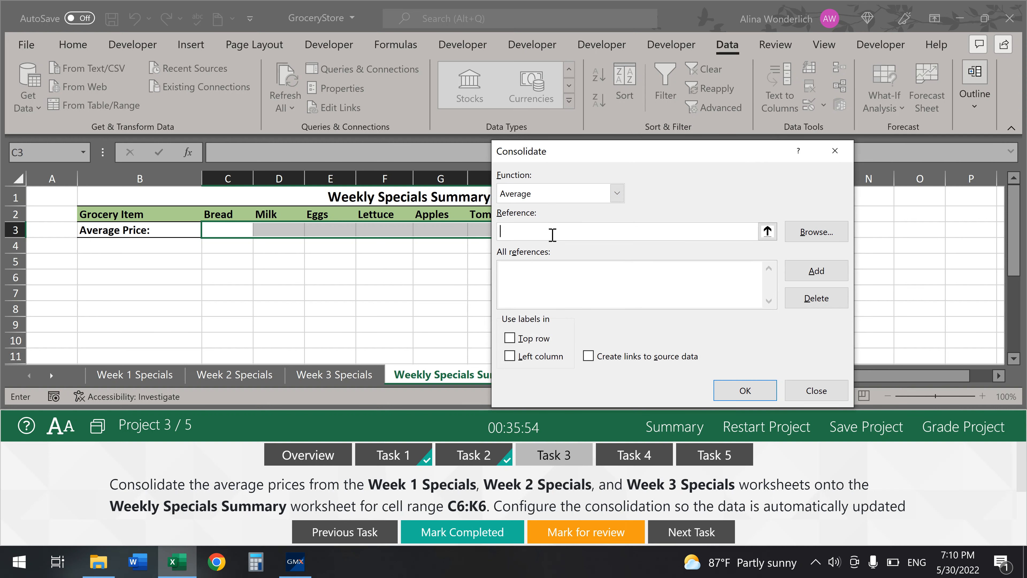
- Add C6:K6 from Week 1, 2 and 3 Specials, enable Create links to source data, and consolidate
click(122, 374)
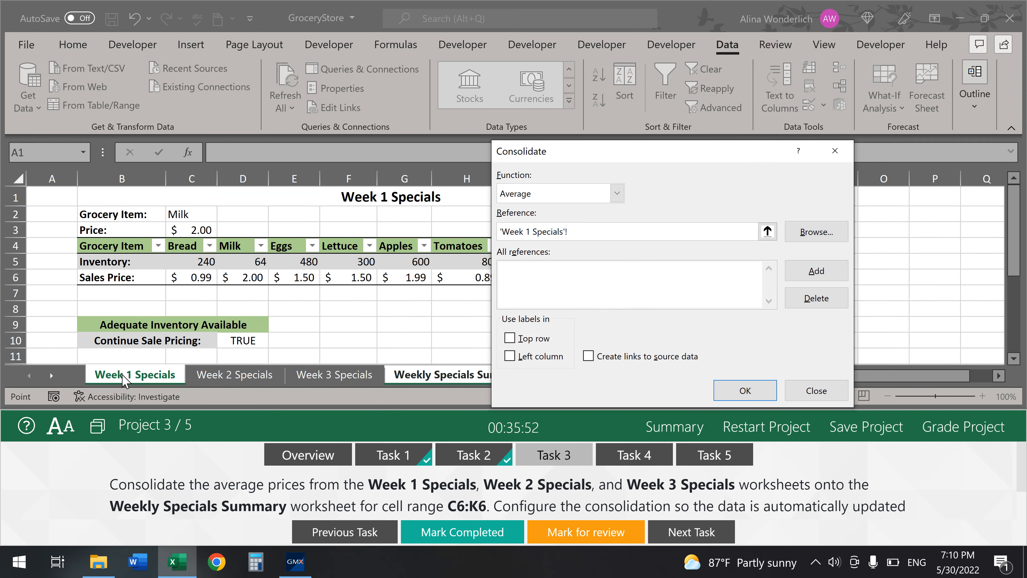
drag(186, 278, 653, 277)
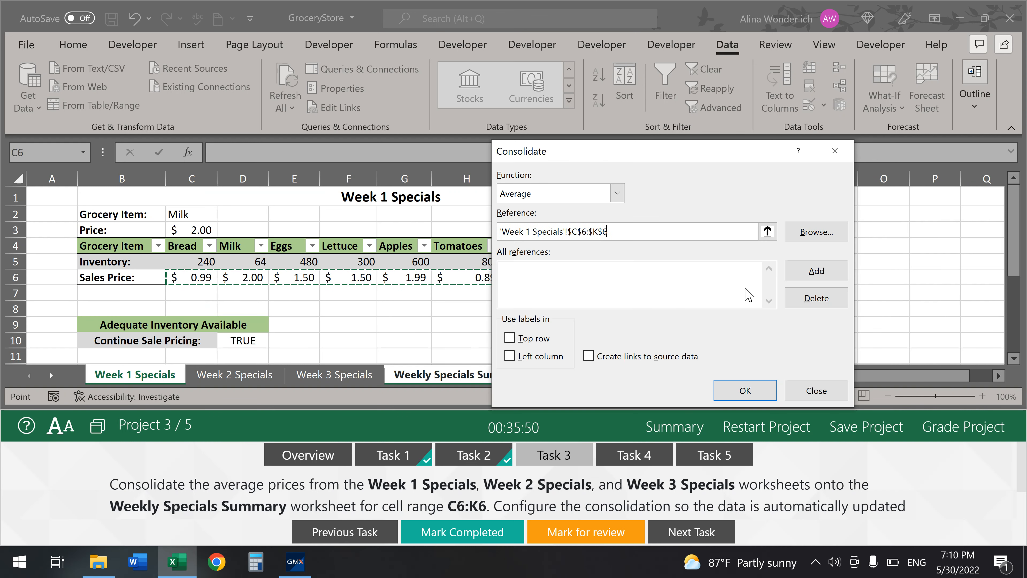
click(817, 270)
click(210, 375)
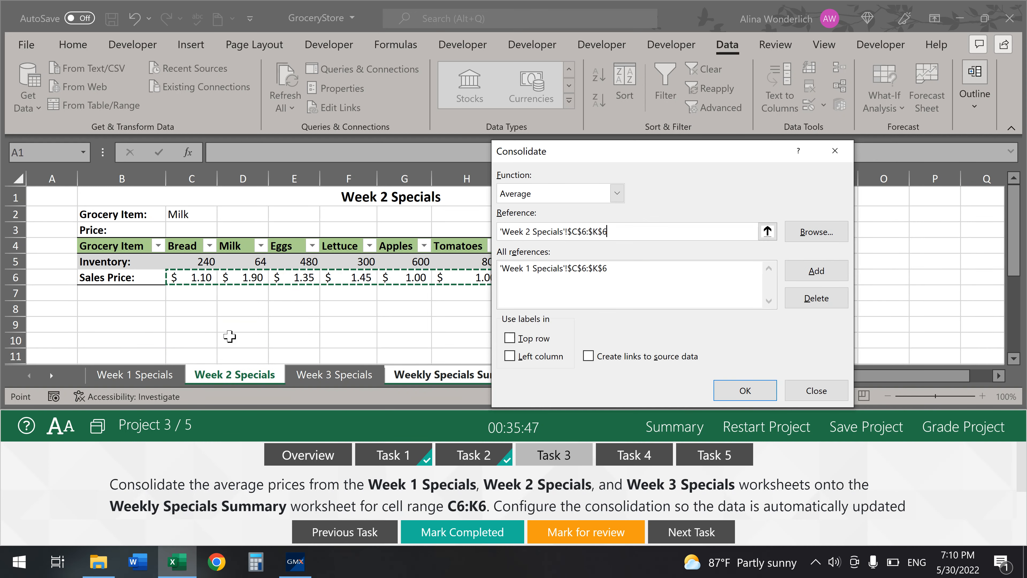
drag(195, 277, 692, 280)
click(813, 274)
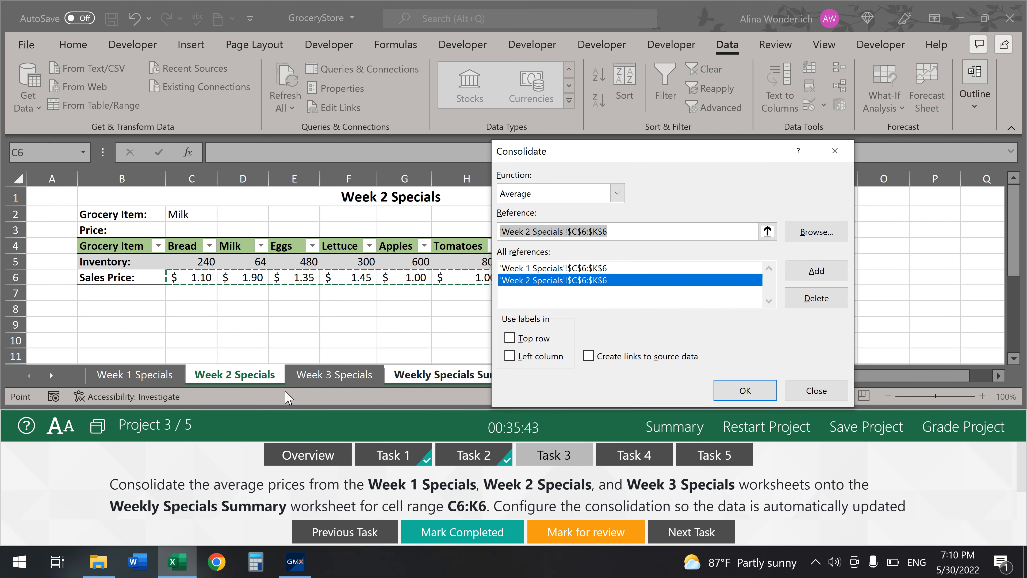
click(332, 376)
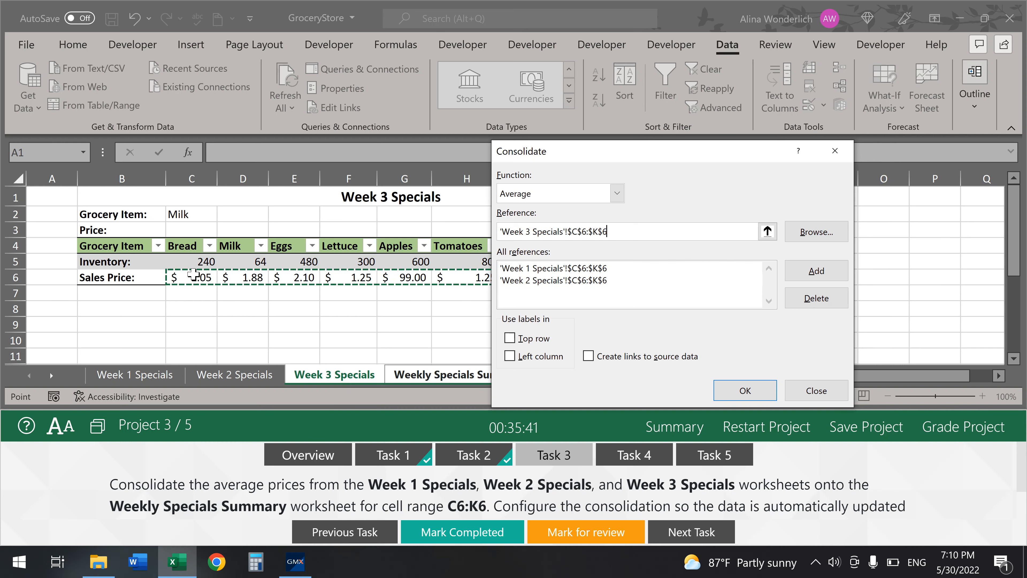
drag(193, 275, 698, 279)
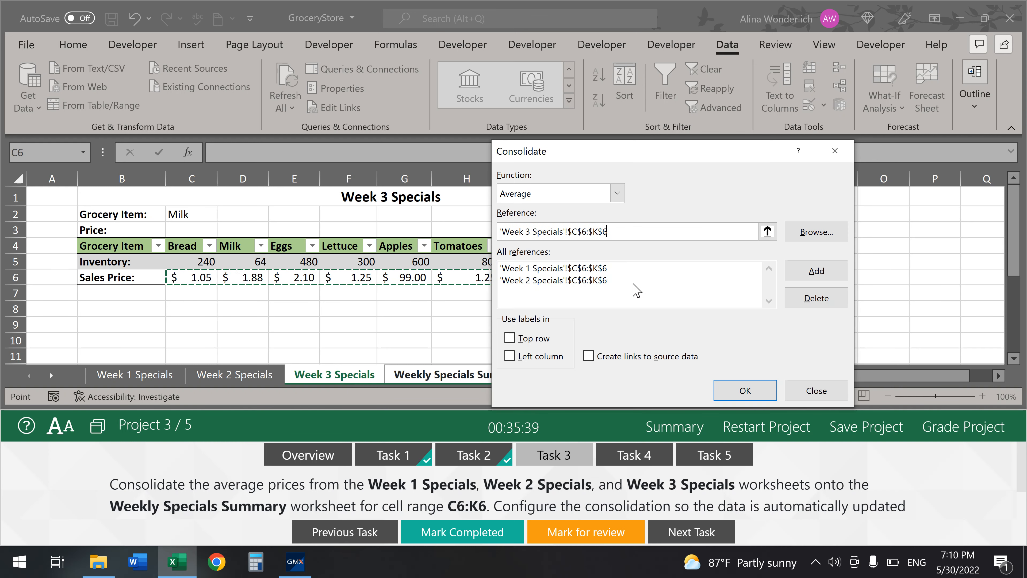
click(815, 270)
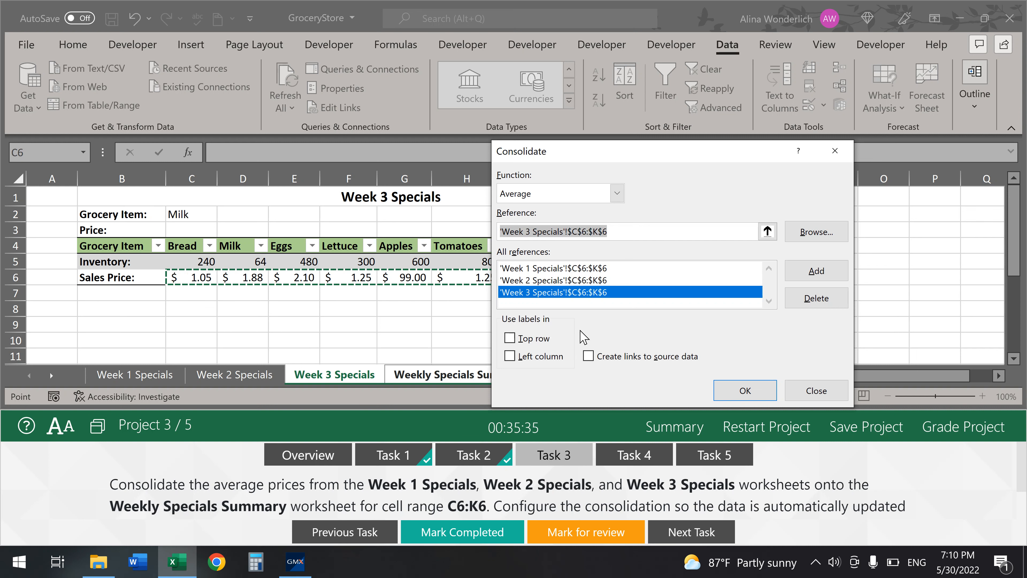
click(589, 356)
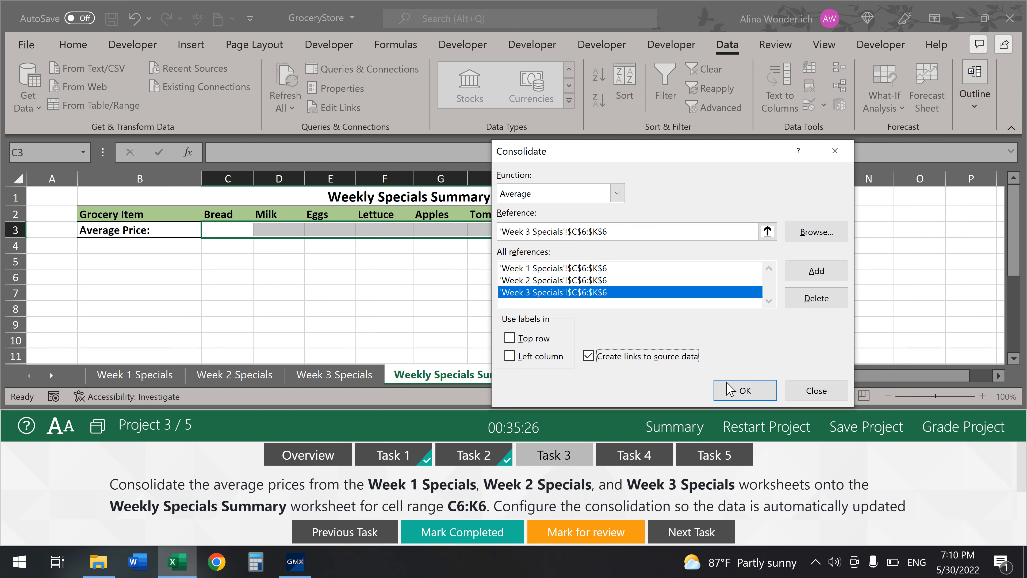
click(746, 391)
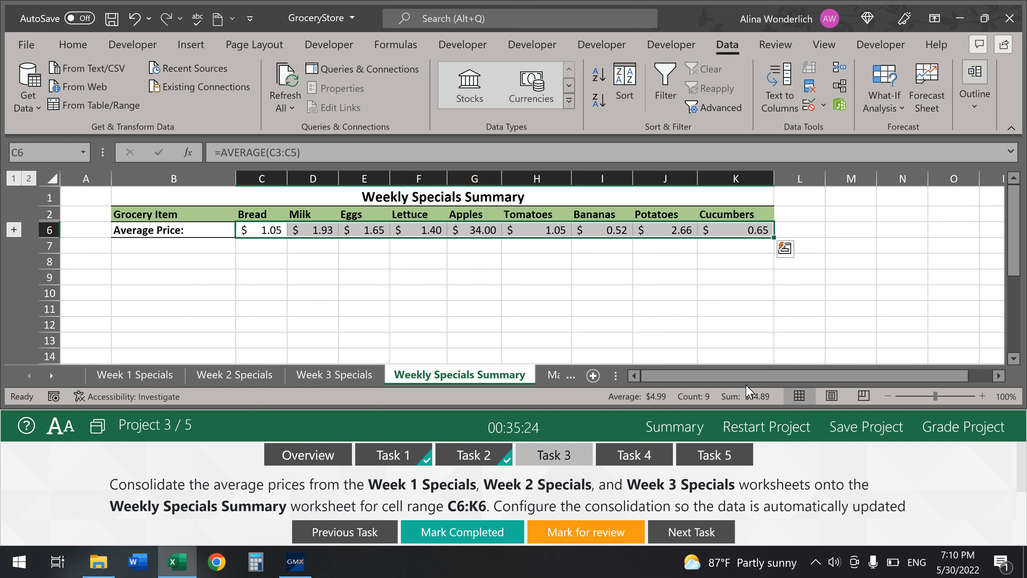
- Mark Task 3 completed, show Task 4's instructions, and switch to the Managers Salaries sheet
click(469, 536)
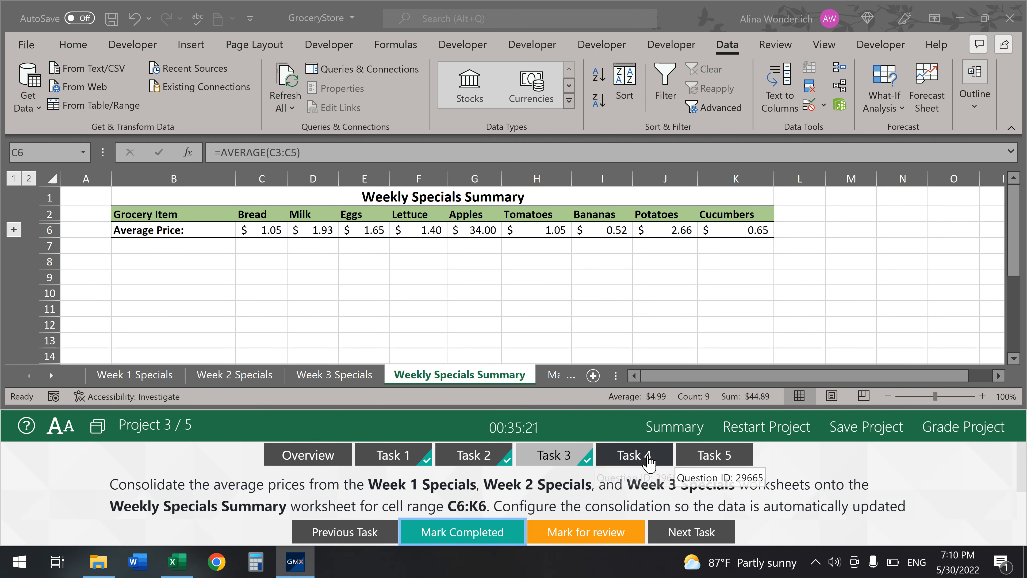
click(633, 455)
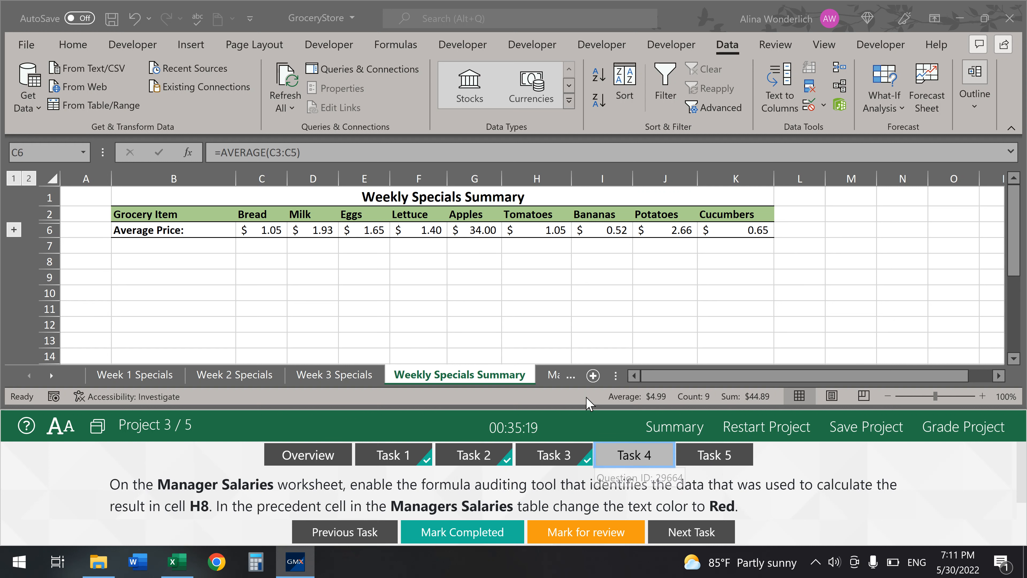
click(554, 377)
click(554, 376)
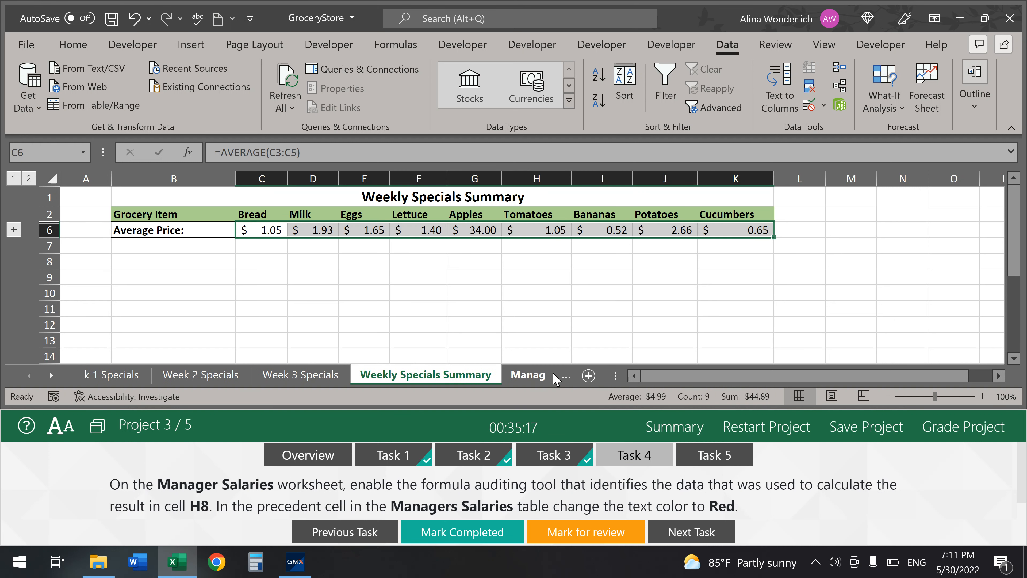
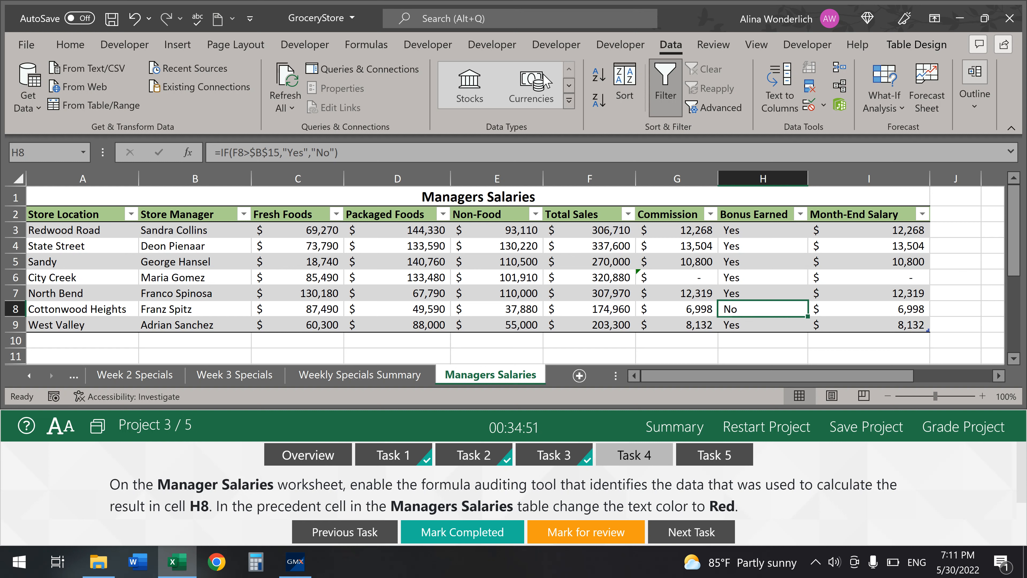
- Trace the precedents of H8's bonus result and inspect the Non-Food value in E3
click(370, 44)
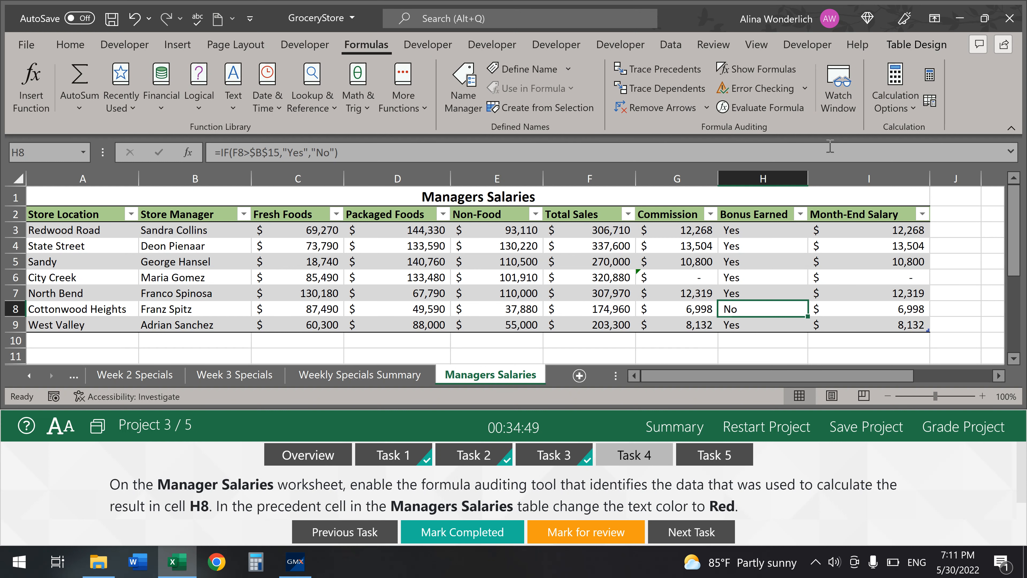
click(659, 71)
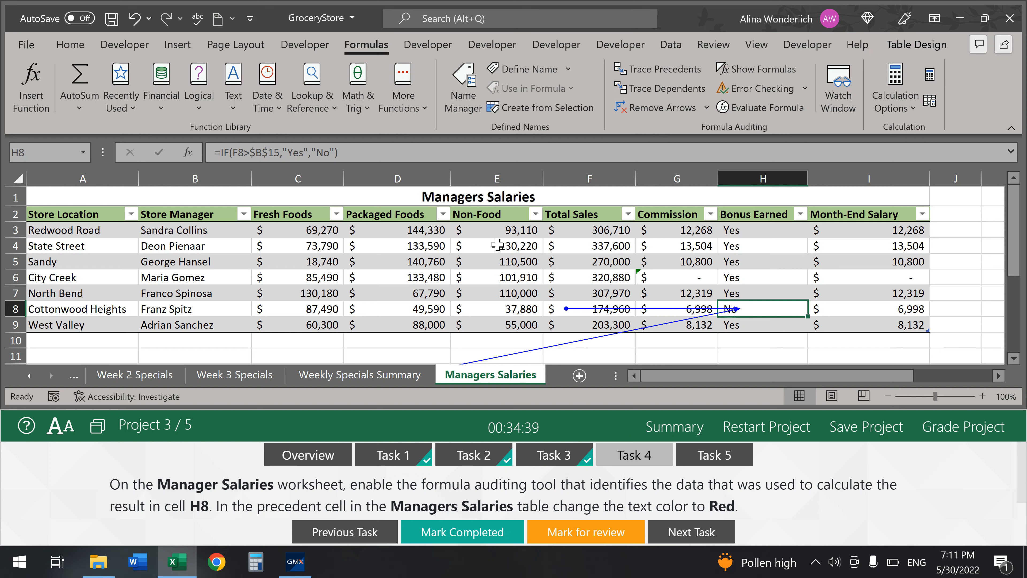
click(500, 231)
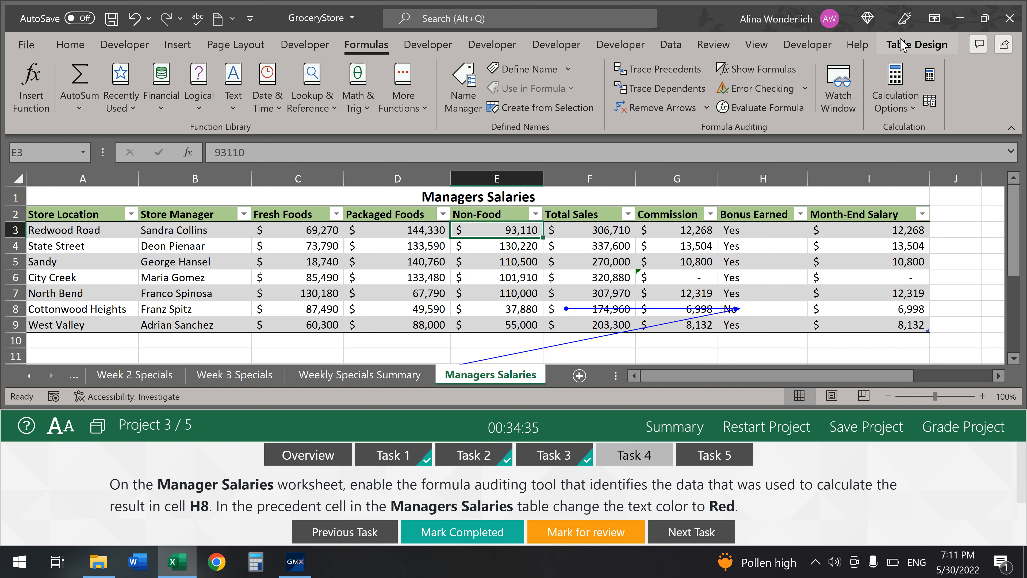
click(899, 49)
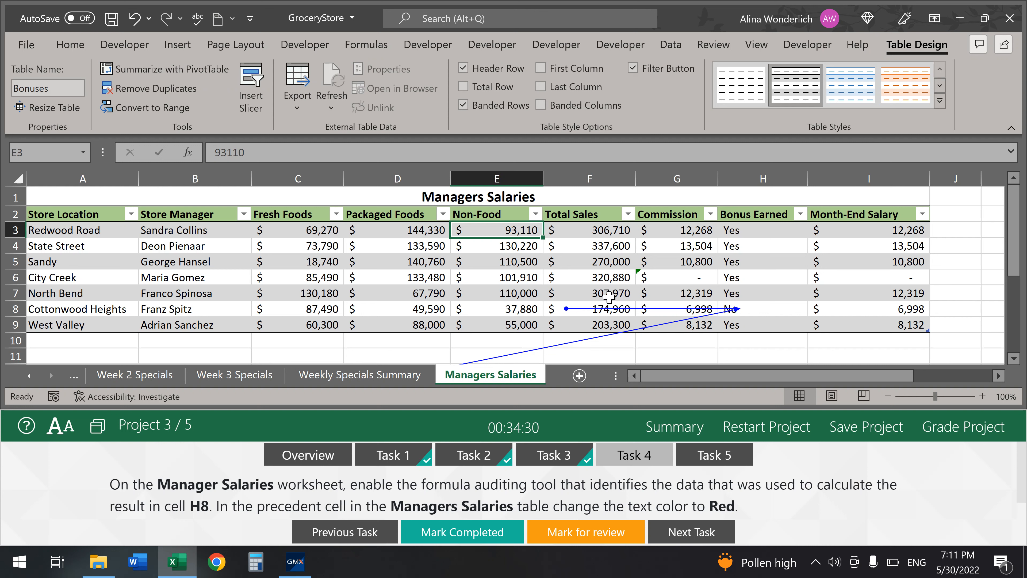
- Make precedent cell F8's Total Sales text red, mark Task 4 completed, and open Task 5
key(Down)
key(Down)
key(Down)
key(Down)
key(Down)
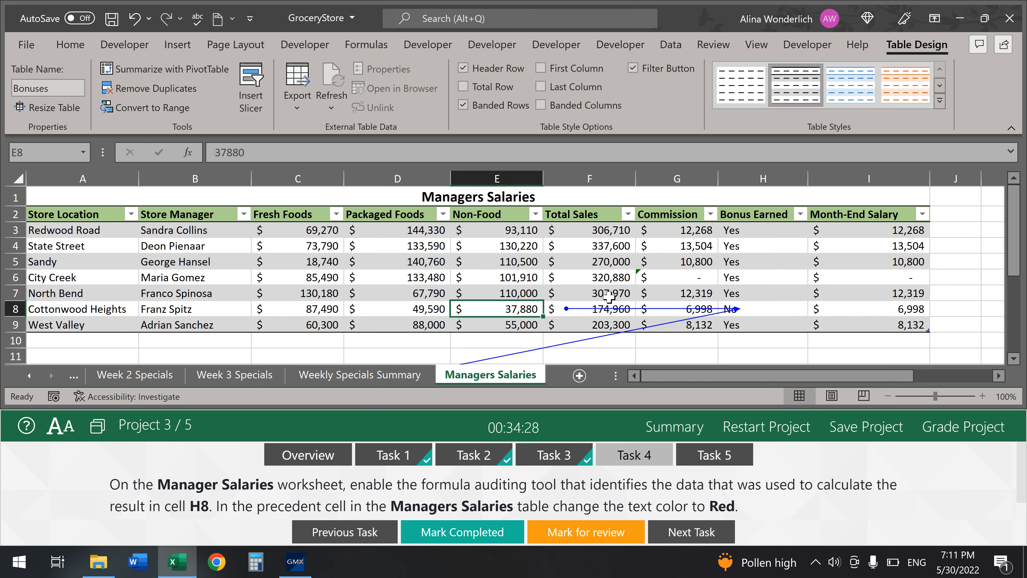
key(Right)
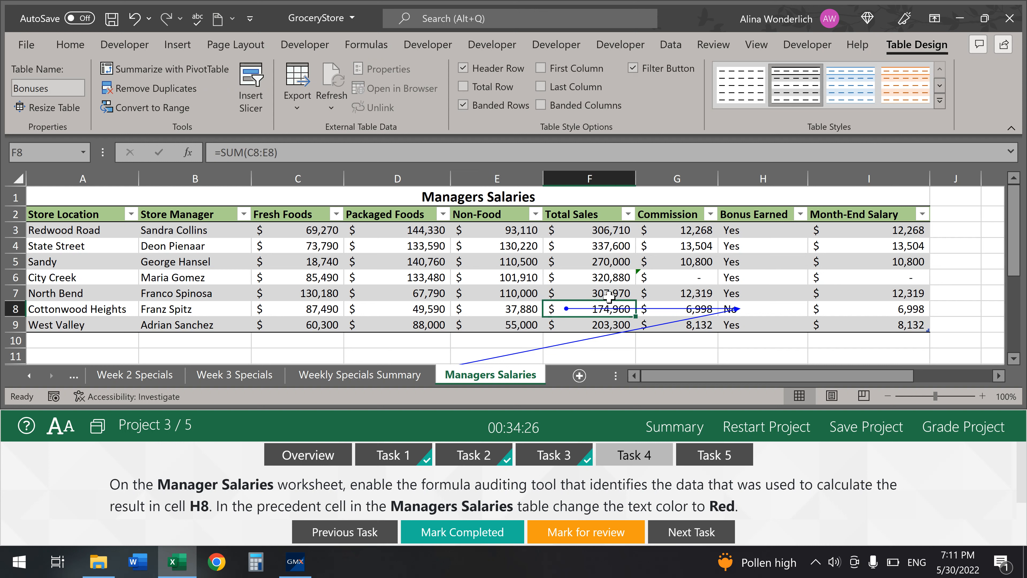
click(70, 45)
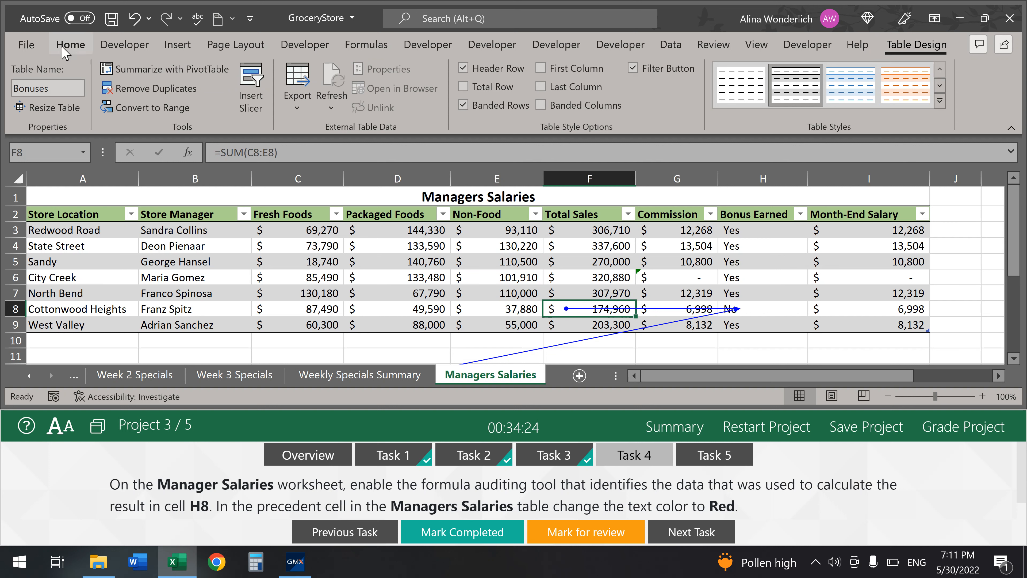
click(246, 101)
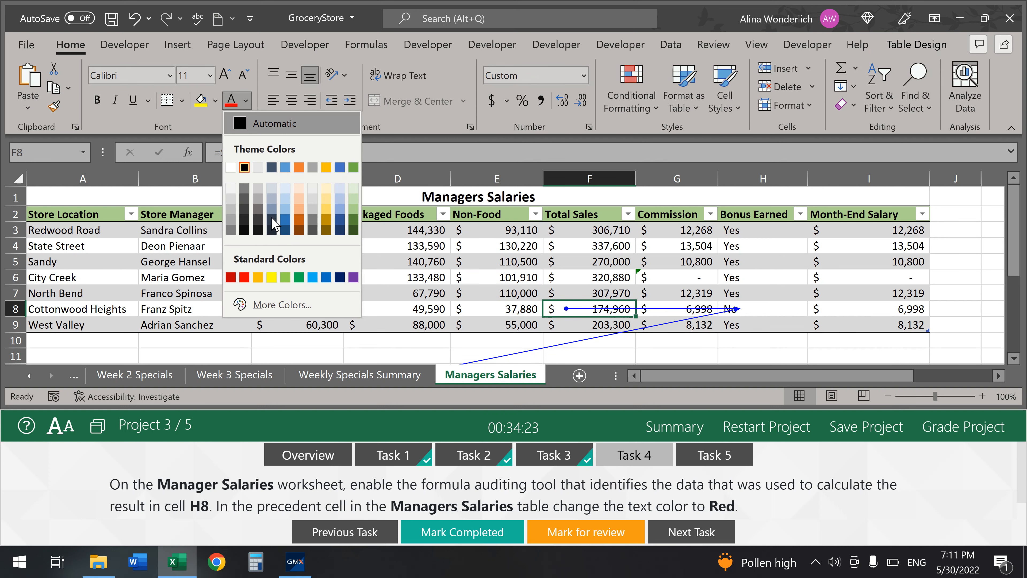
click(244, 277)
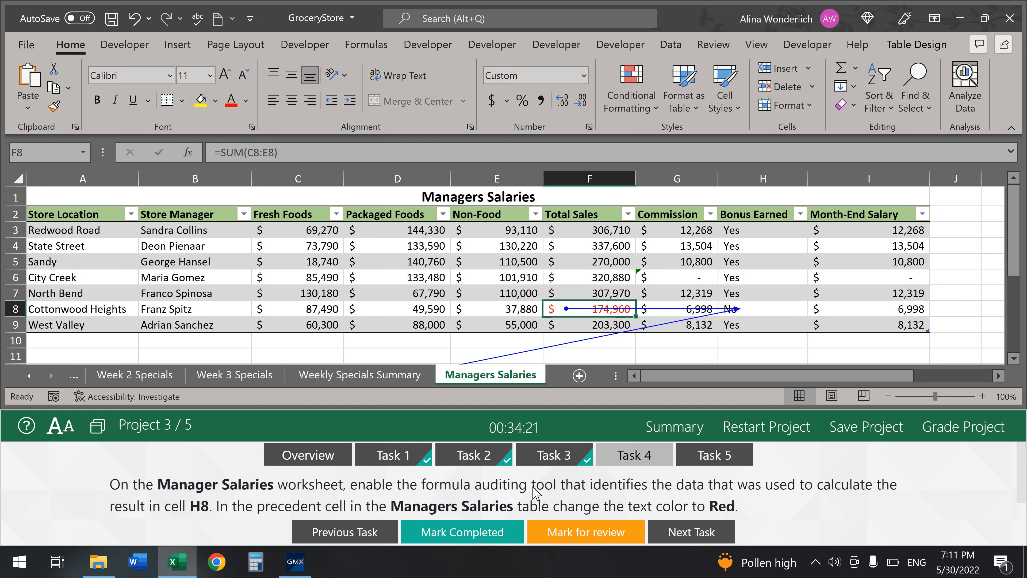
click(485, 533)
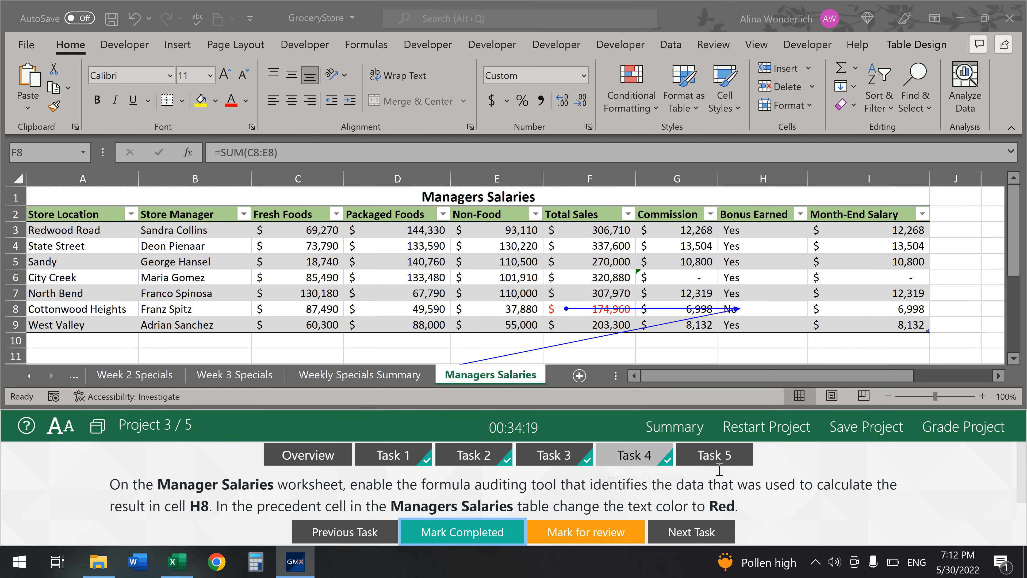
click(724, 458)
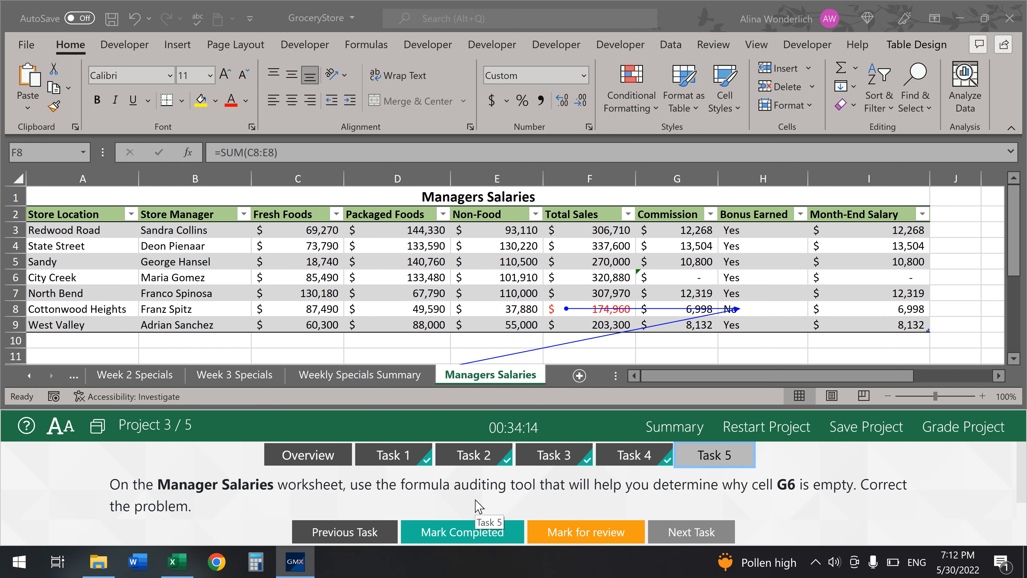
- Evaluate G6's commission formula, revealing its $B$18 rate reference returns 0
click(366, 45)
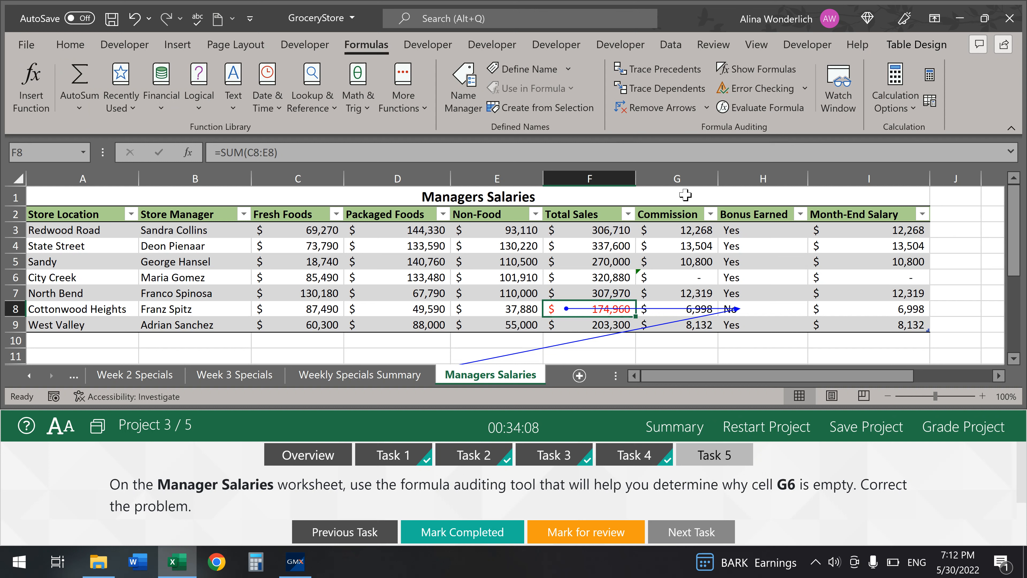
click(683, 275)
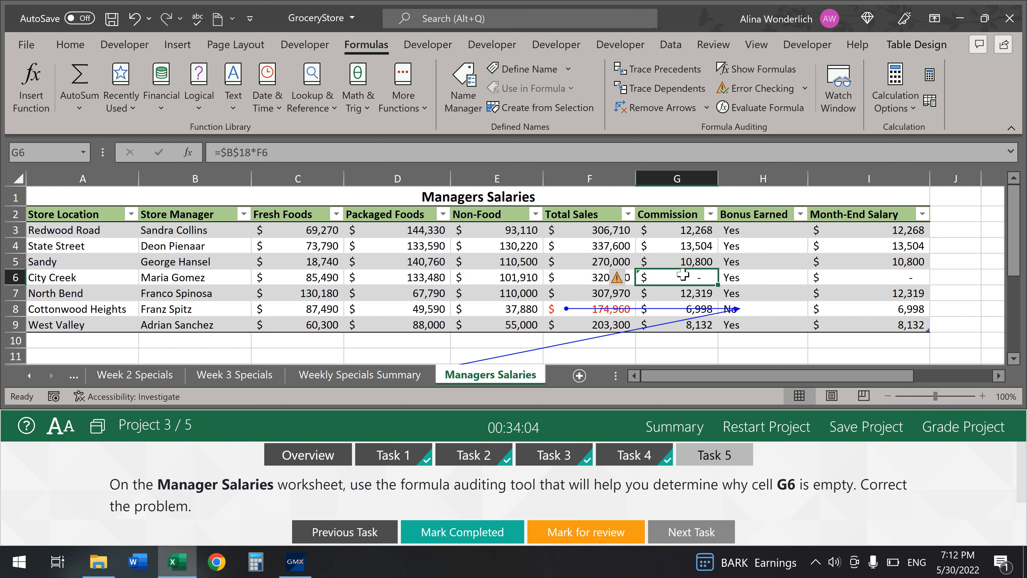
click(759, 107)
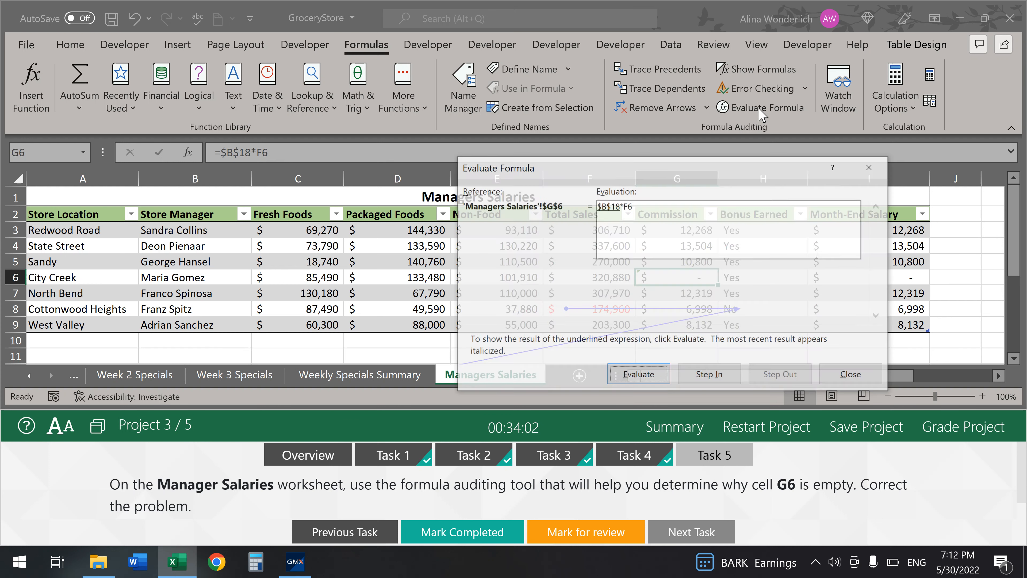
click(638, 374)
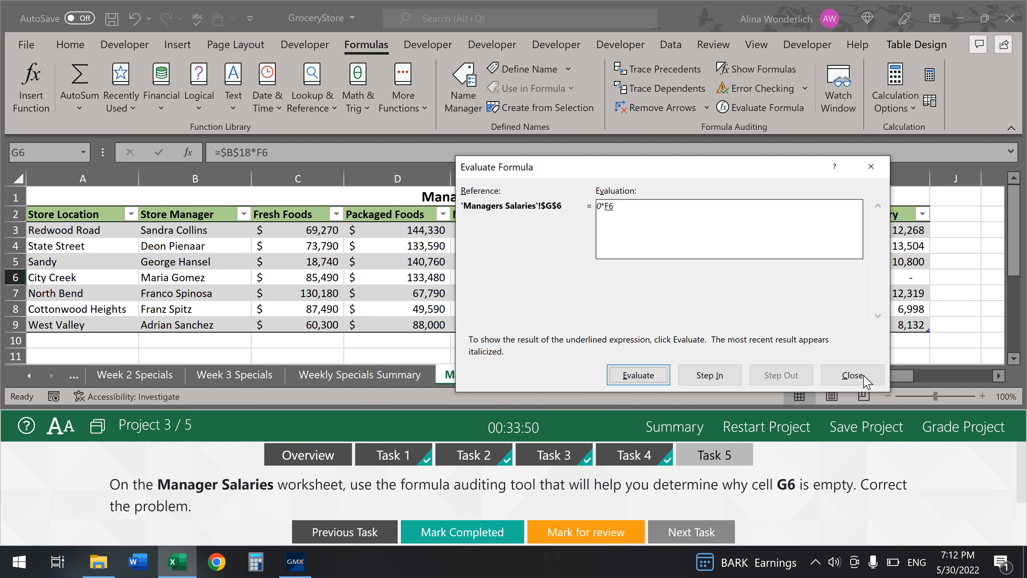
click(852, 375)
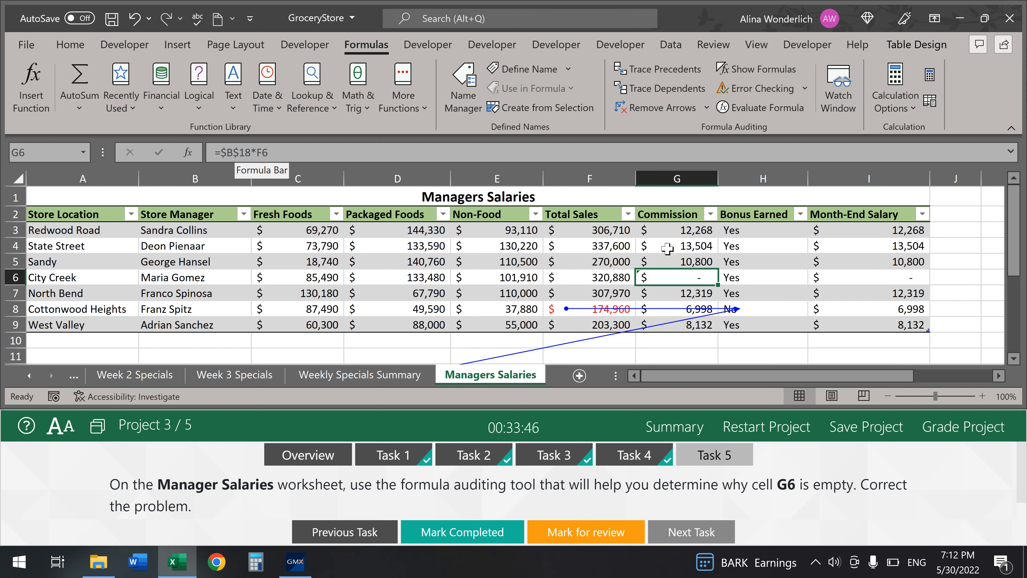
- Correct G6 to =$B$13*F6 showing 12,835, mark Task 5 completed, and grade the project
click(676, 259)
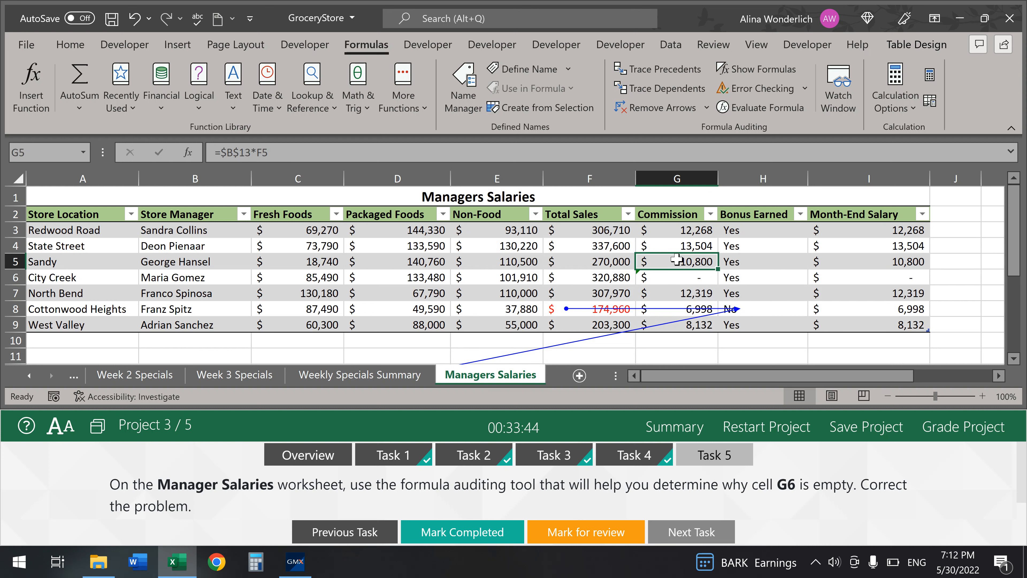
click(687, 243)
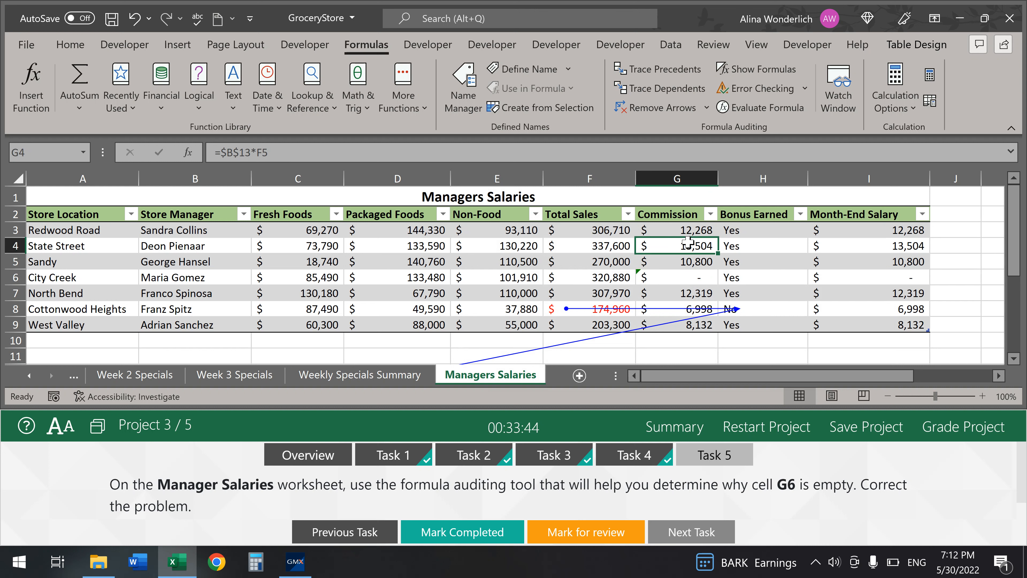
click(689, 276)
click(250, 152)
key(BackSpace)
text(3*F6)
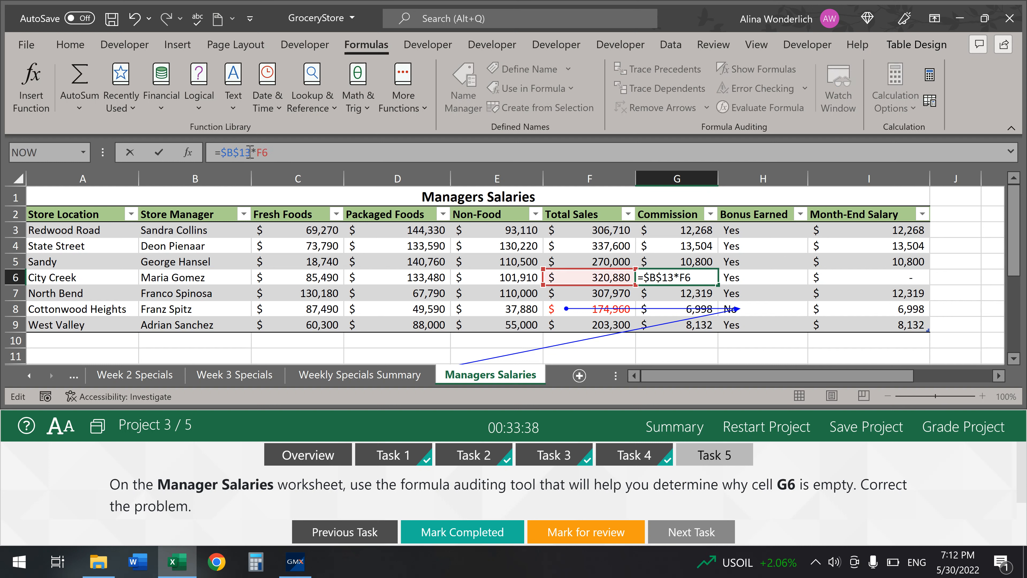
key(Return)
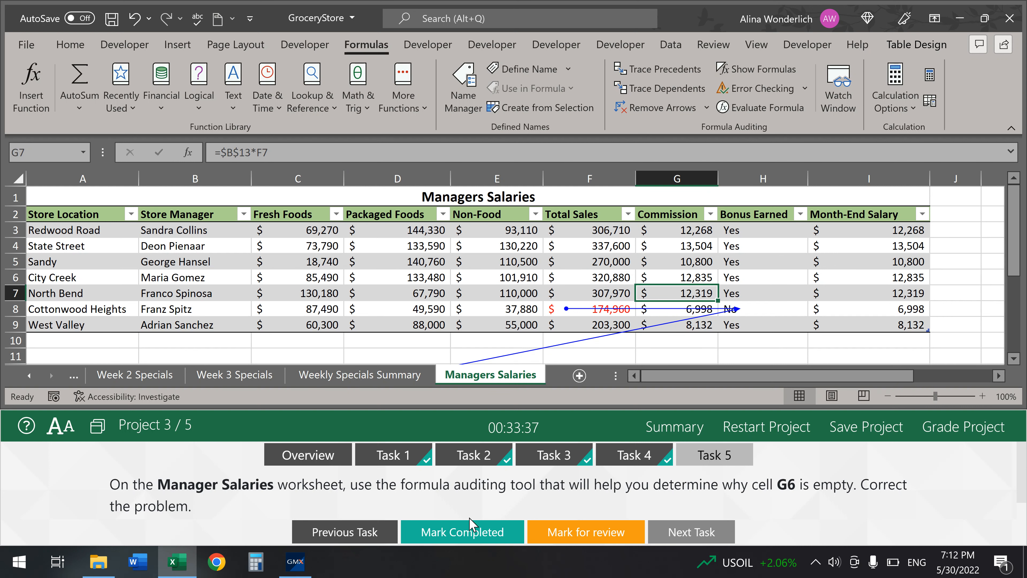
click(471, 526)
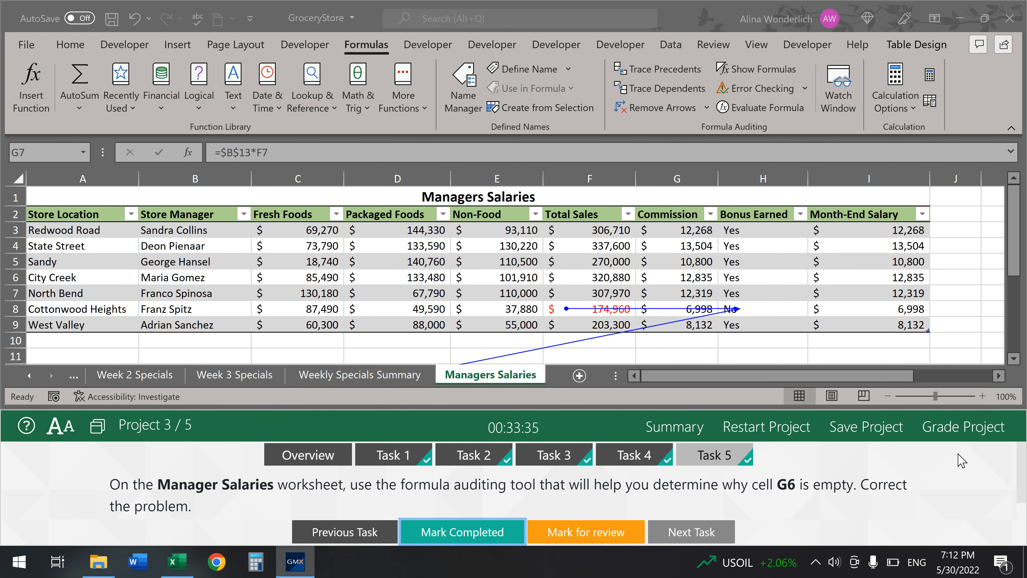
click(973, 428)
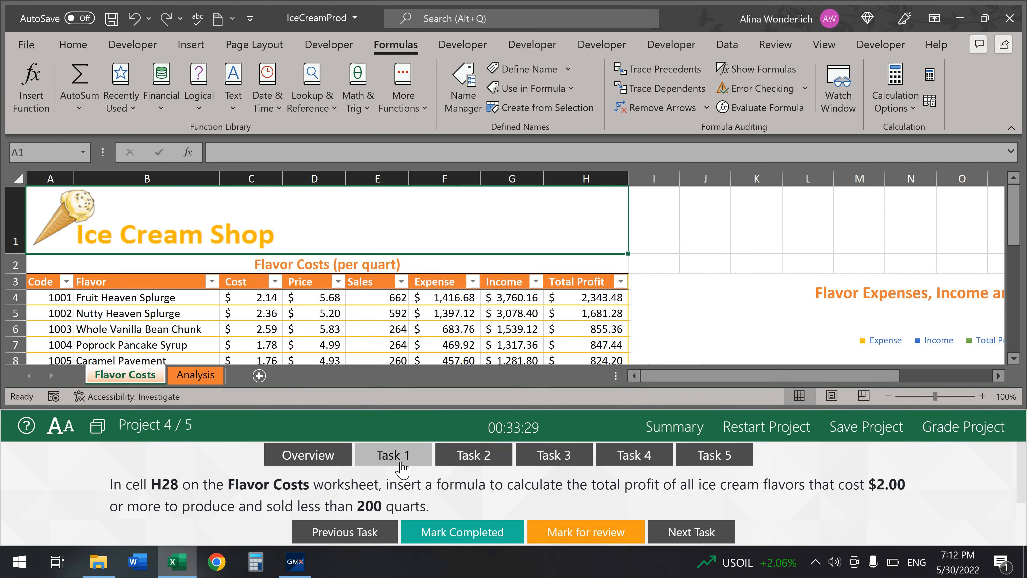
- Select cell H28 below the Flavor Costs table and begin a =SUMIFS formula
click(401, 456)
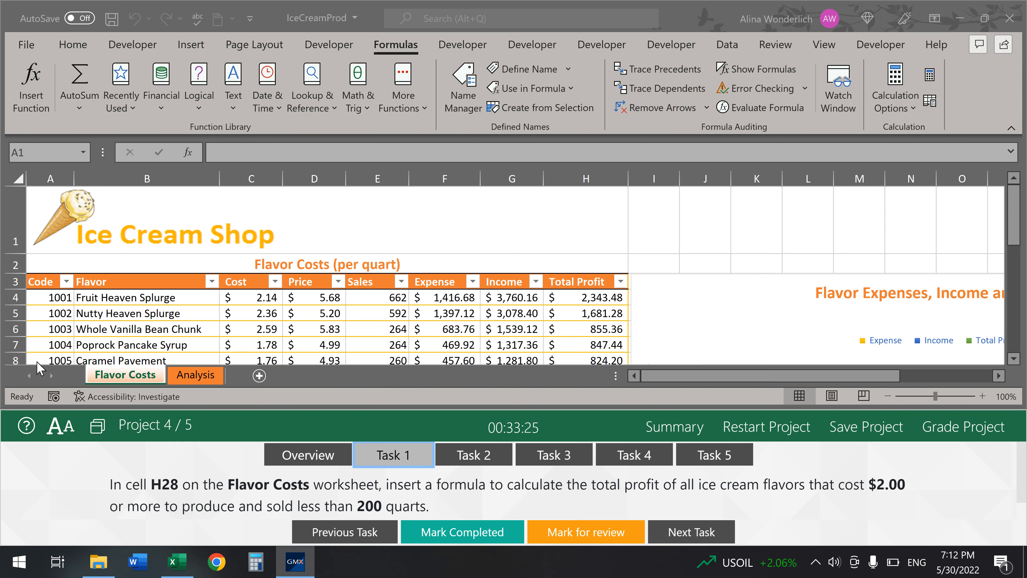
scroll(368, 289, down, 7)
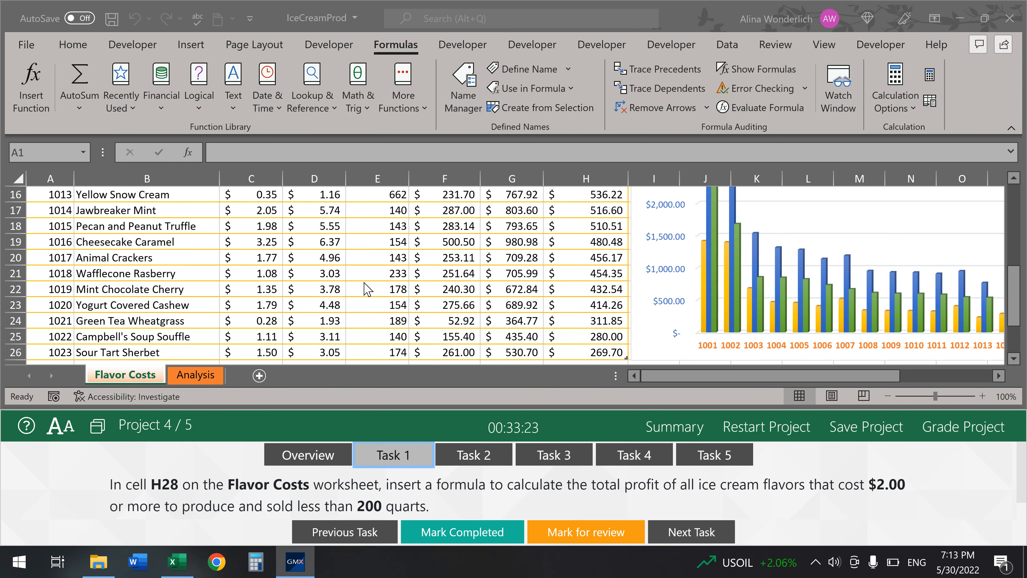
click(599, 289)
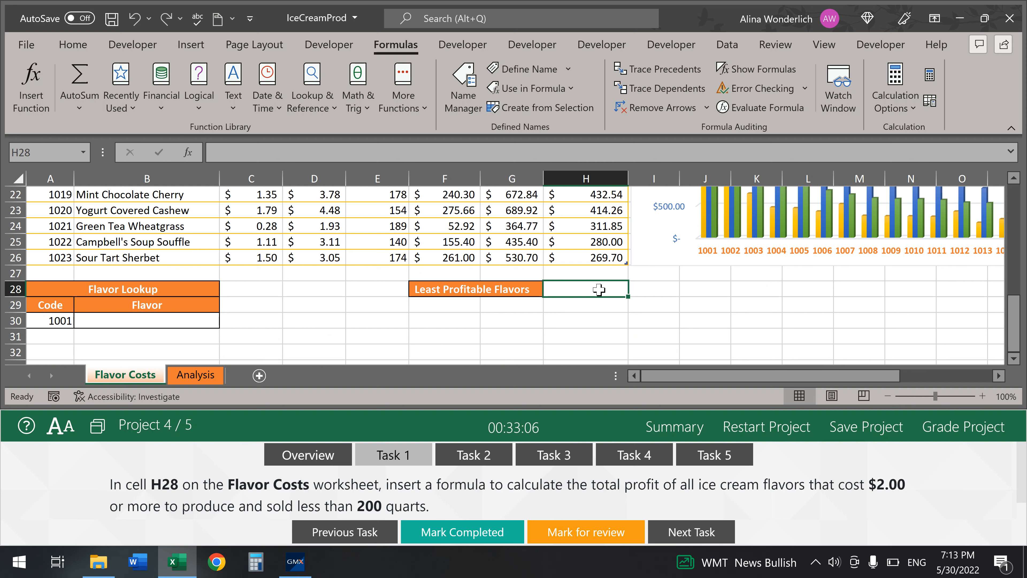
text(=sum)
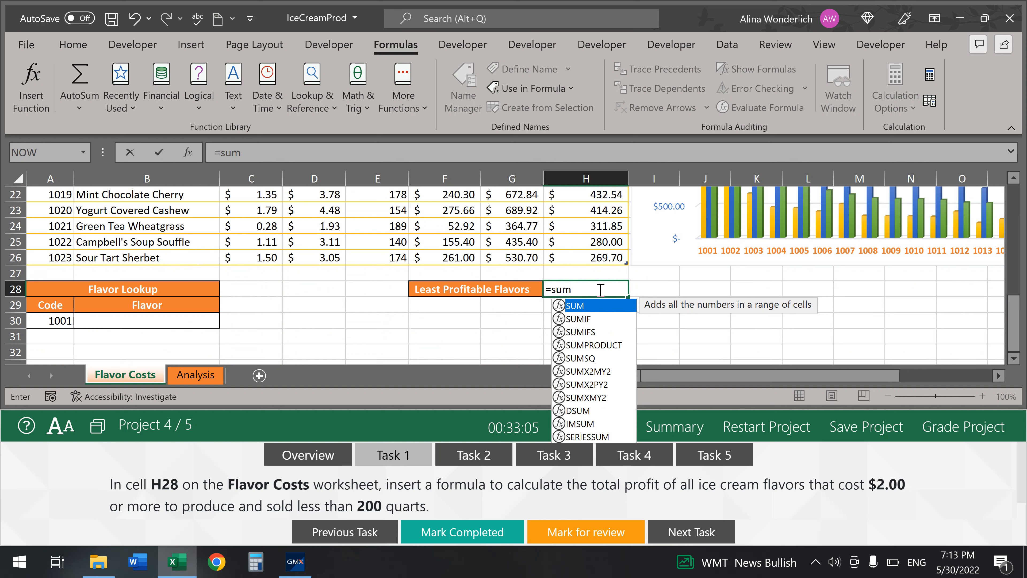
text(ifs)
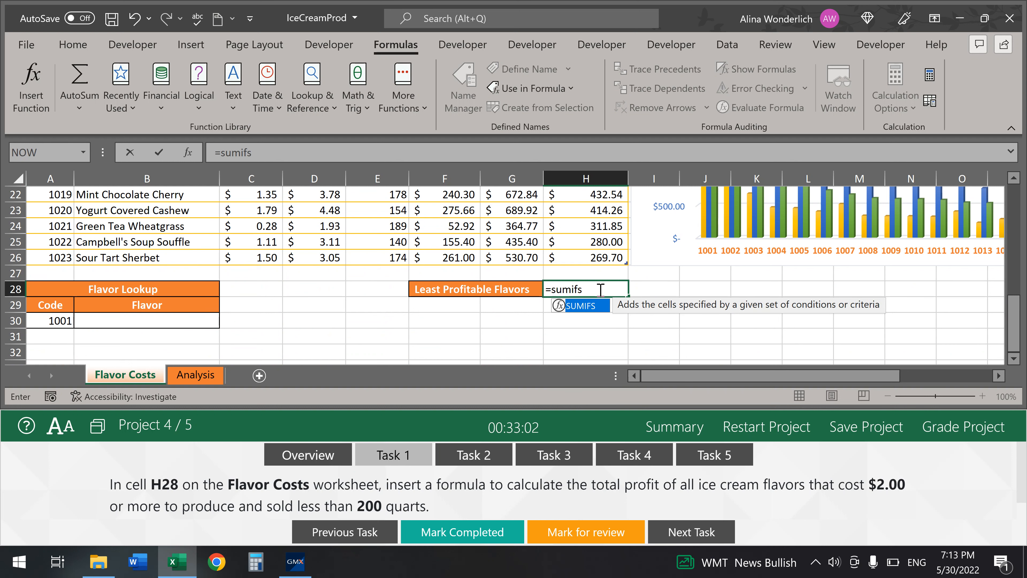
- Open H28's SUMIFS arguments and set the sum range to H4:H26
key(Tab)
click(189, 155)
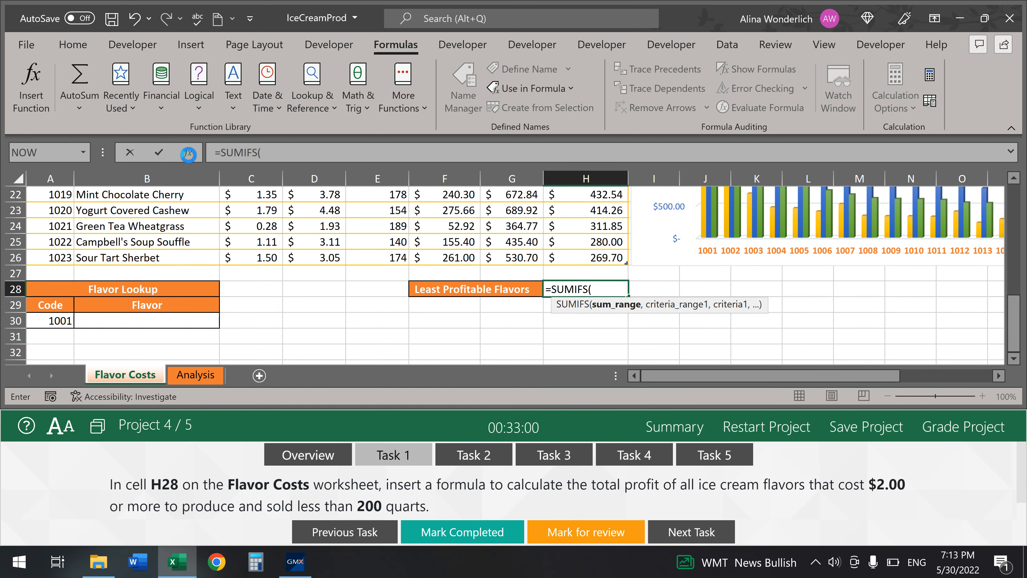
drag(716, 138, 644, 447)
drag(1016, 322, 1021, 219)
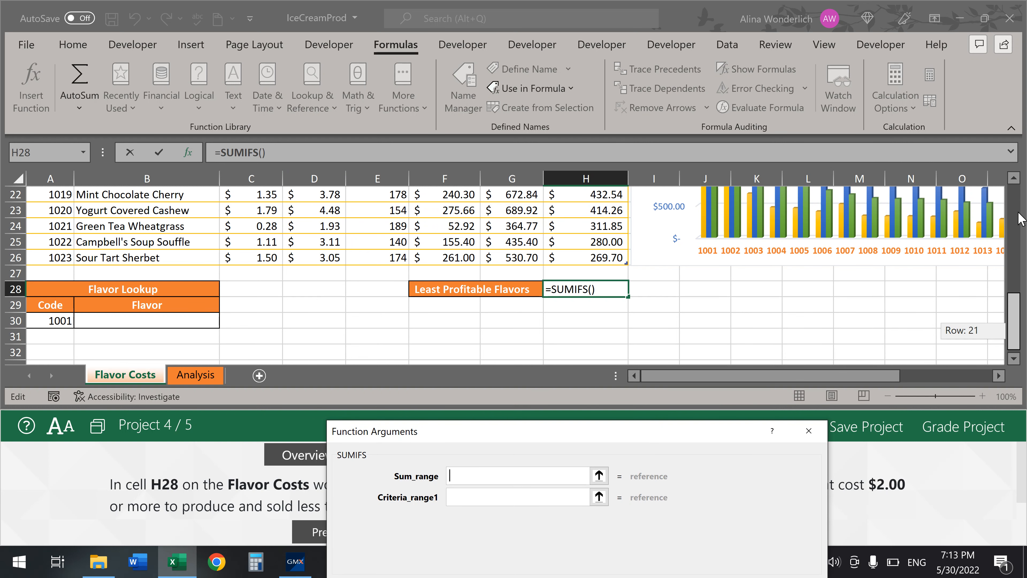
drag(1015, 310, 1015, 233)
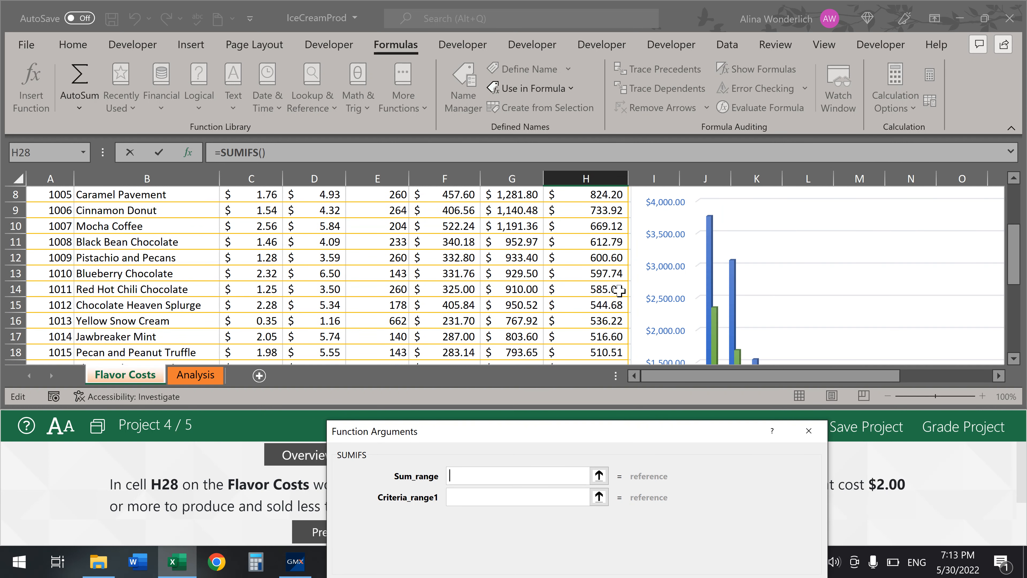
scroll(589, 253, up, 3)
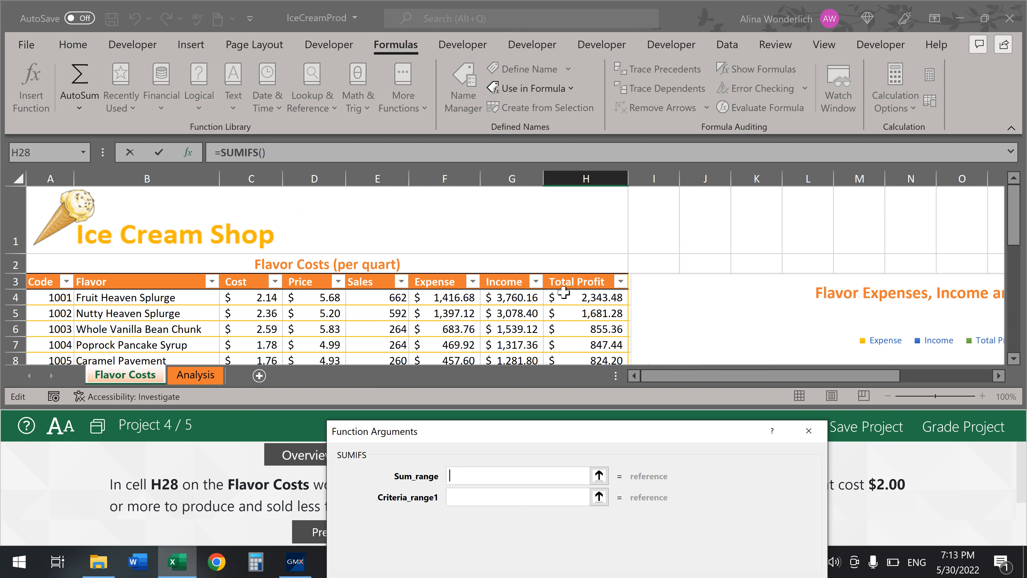
drag(610, 433, 671, 216)
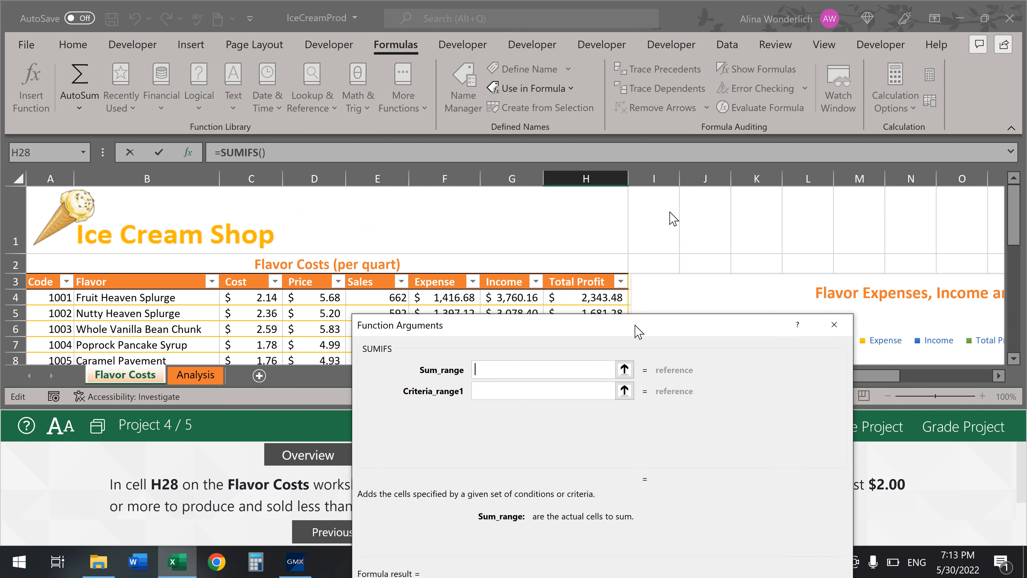
text(h4:h)
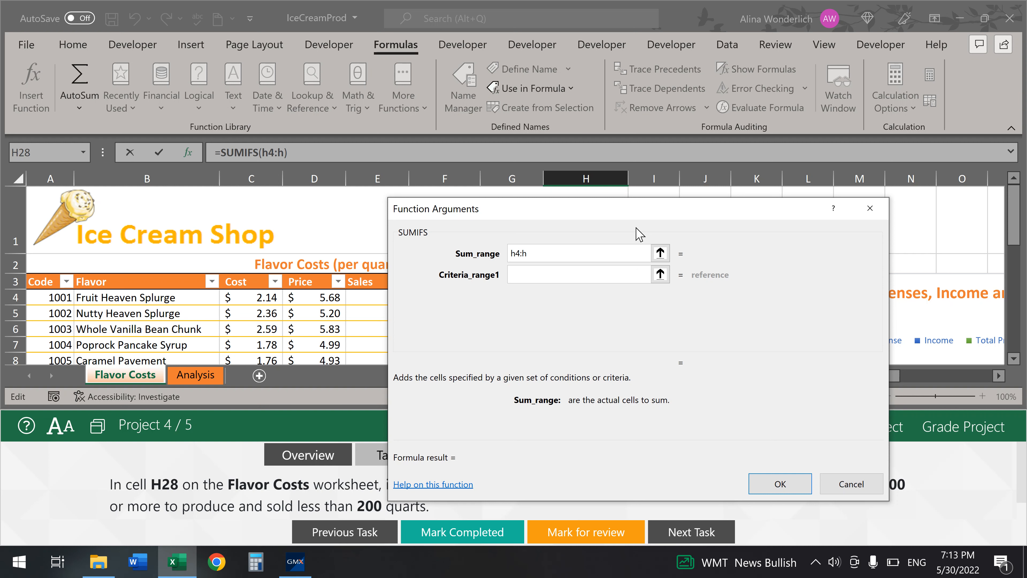
drag(577, 209, 745, 113)
scroll(492, 291, down, 12)
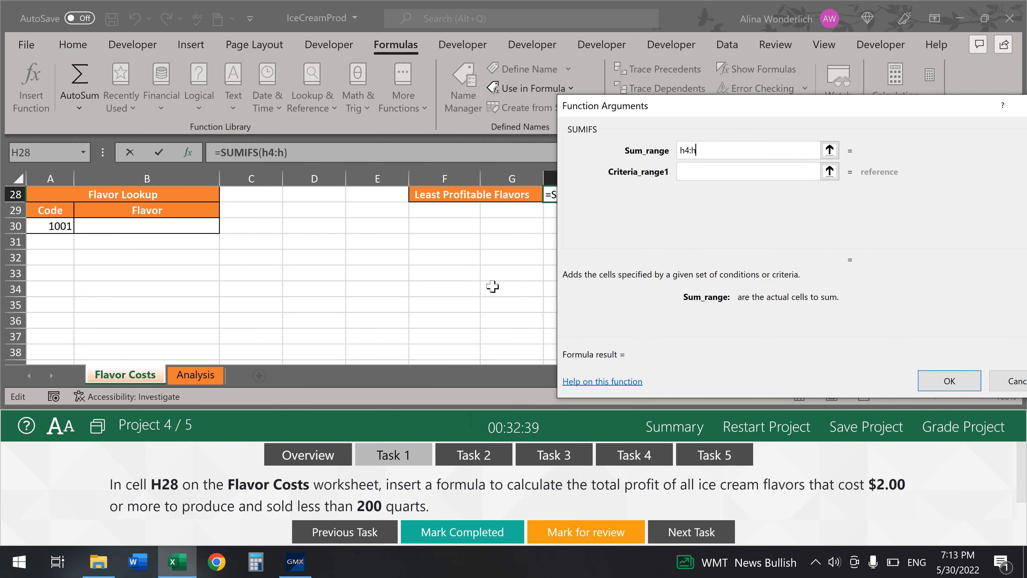
scroll(492, 286, up, 6)
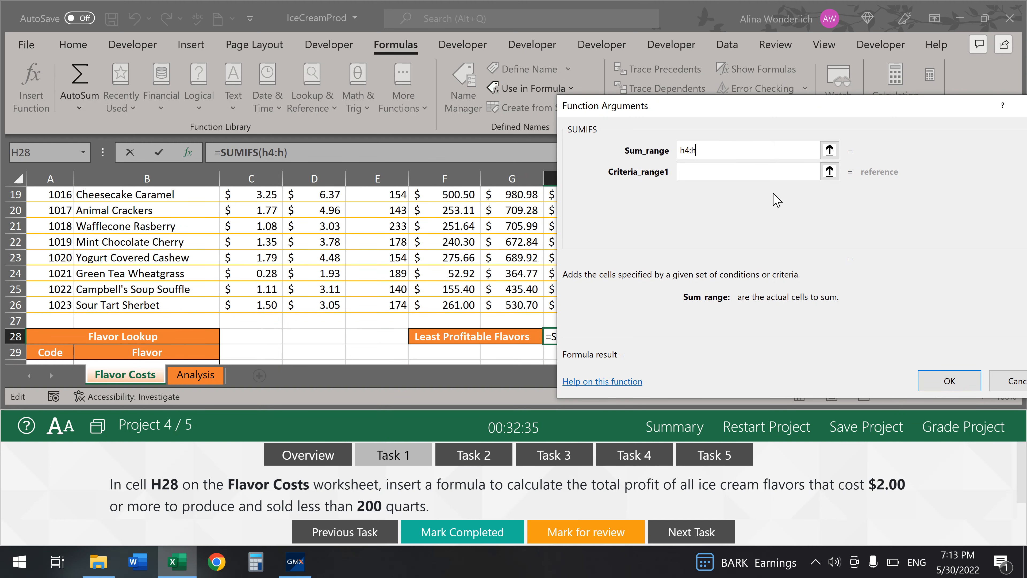
text(26)
- Add criteria C4:C26 ">=2" and E4:E26 "<200" for $2,139.50, then mark Task 1 done
click(727, 171)
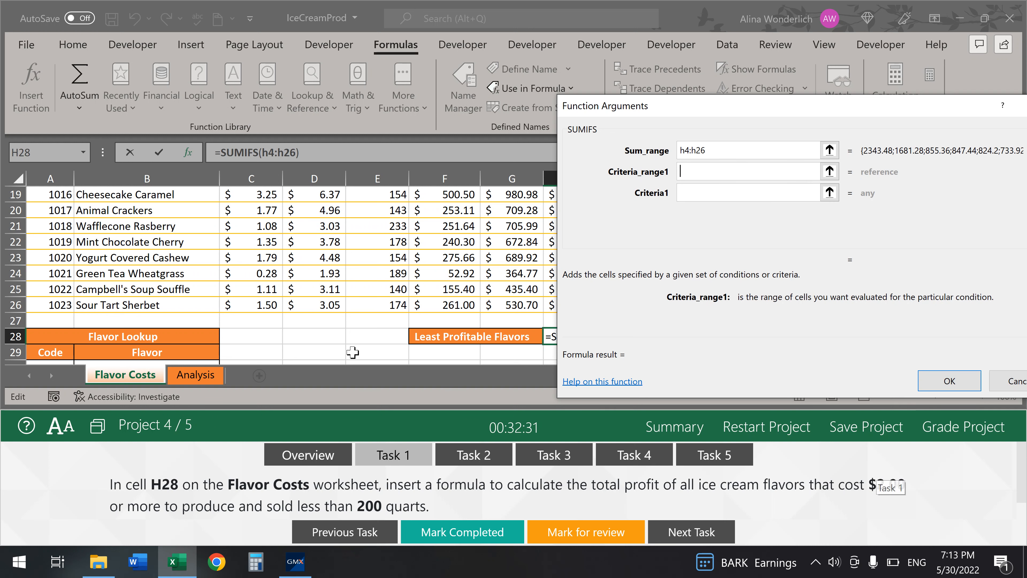
scroll(375, 283, up, 6)
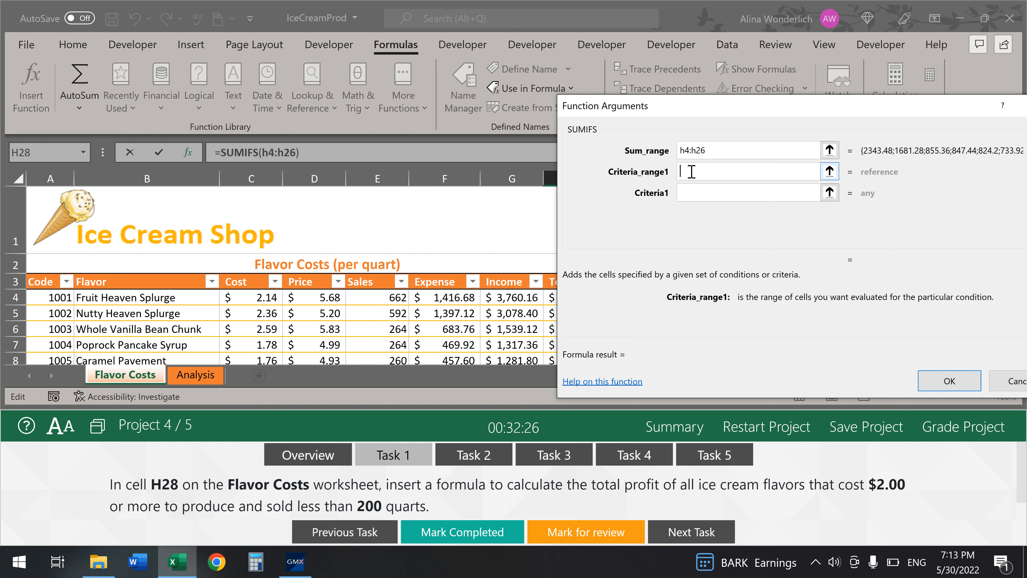
text(c4:c26)
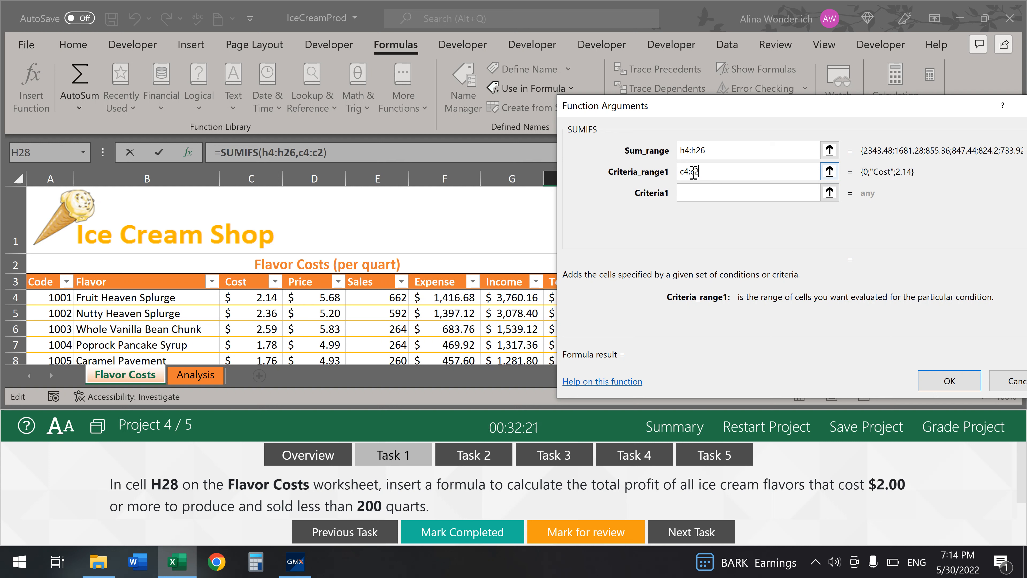
click(705, 192)
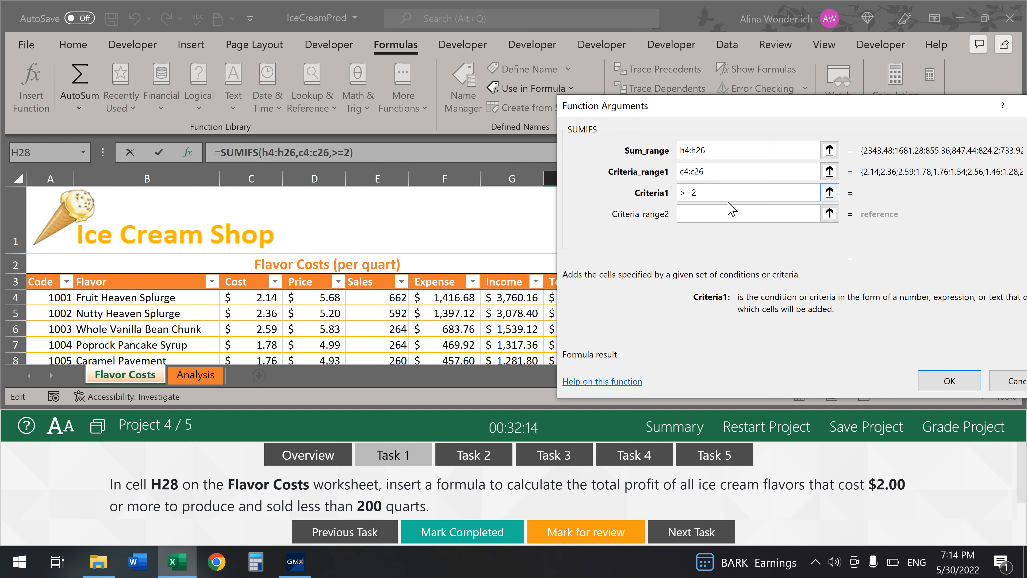
click(726, 213)
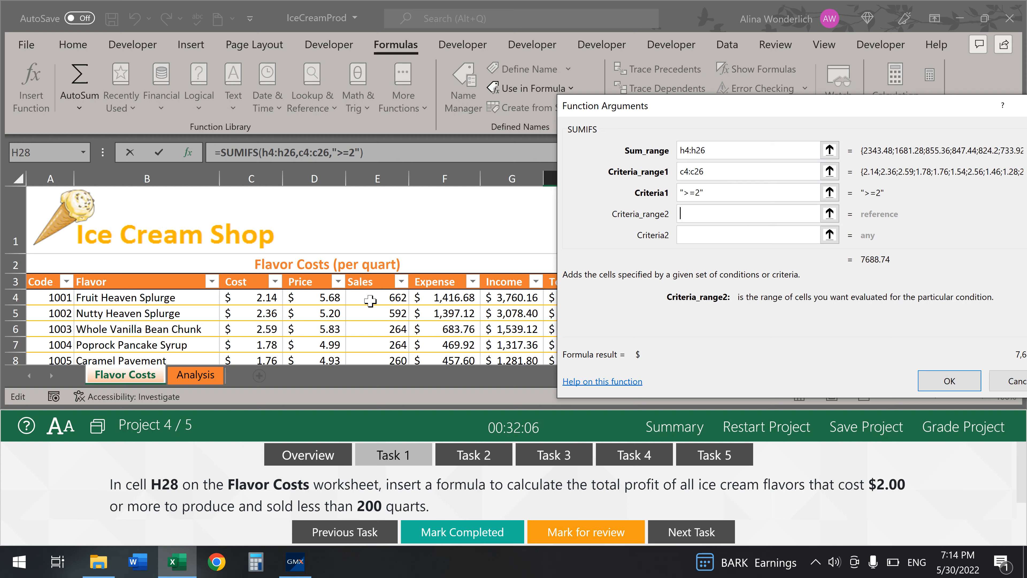
text(e4)
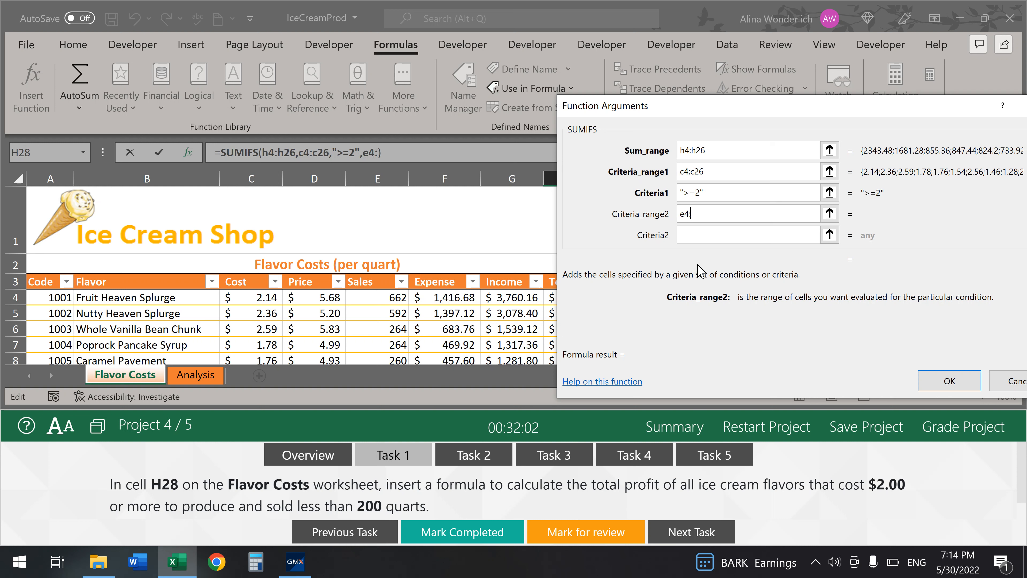
text(:e26)
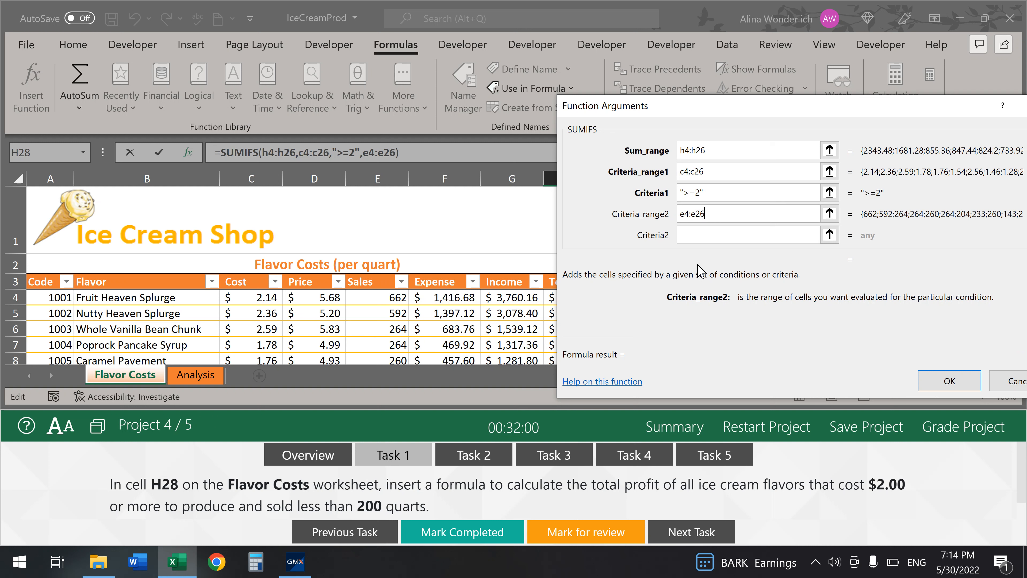
click(705, 235)
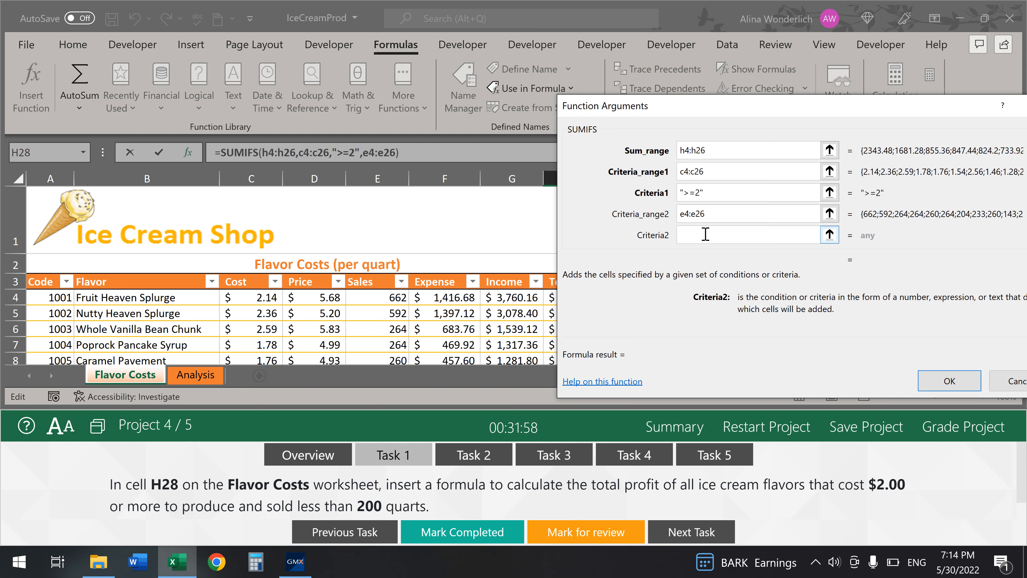
text(<200)
click(950, 380)
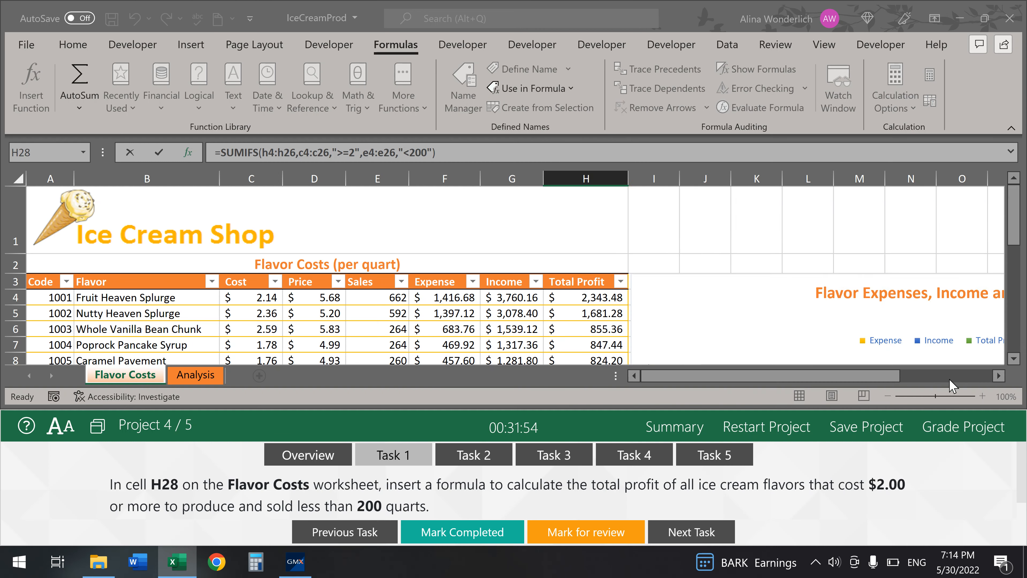
scroll(684, 358, down, 1)
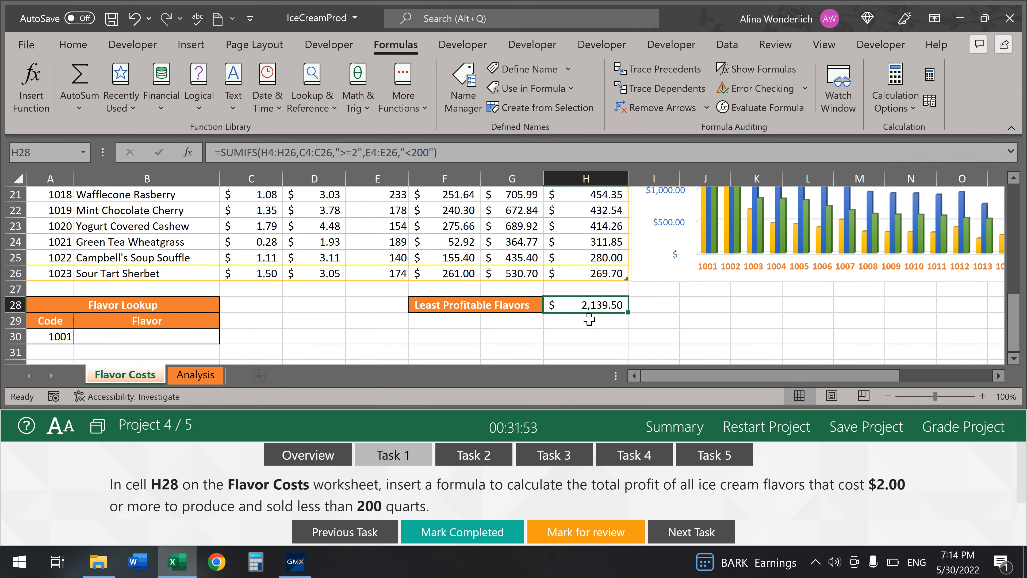
click(480, 526)
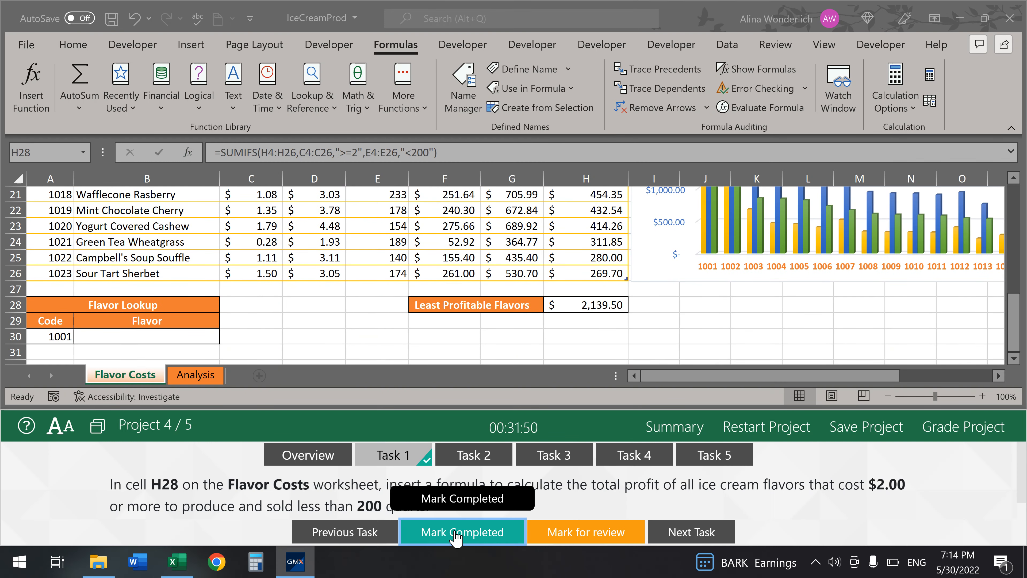
click(483, 455)
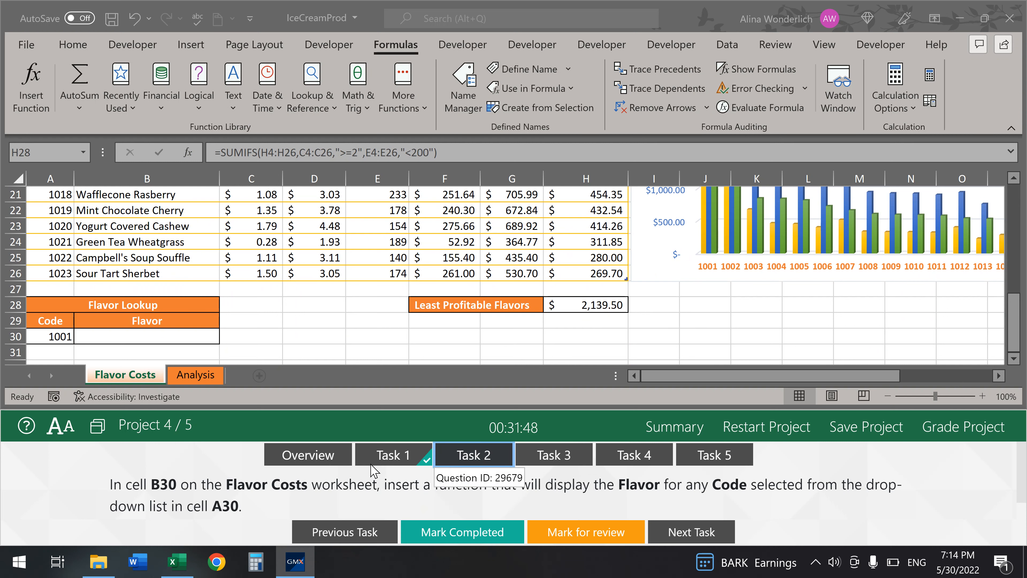
- Select cell B30 and start a VLOOKUP formula
double_click(168, 334)
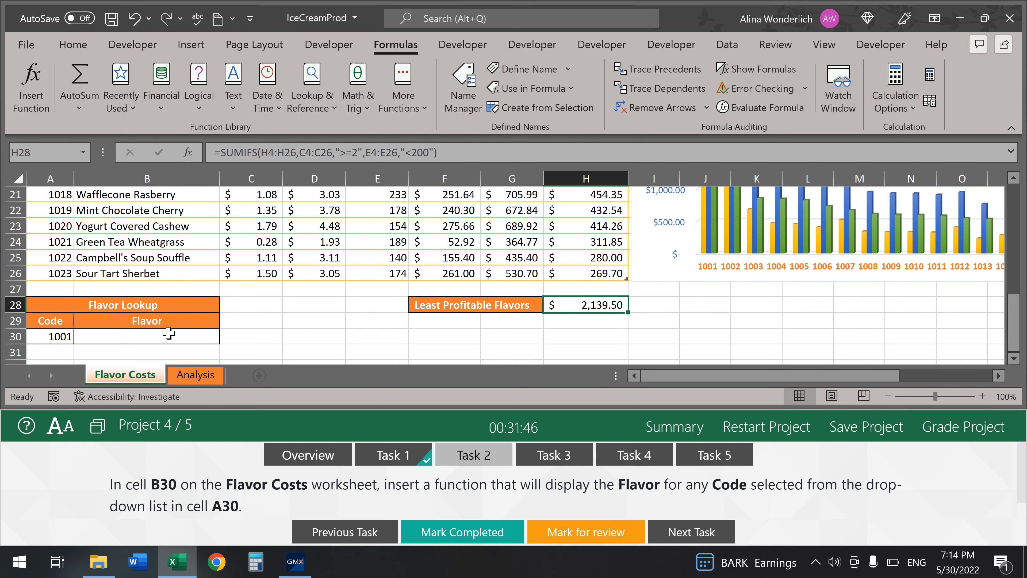
click(169, 334)
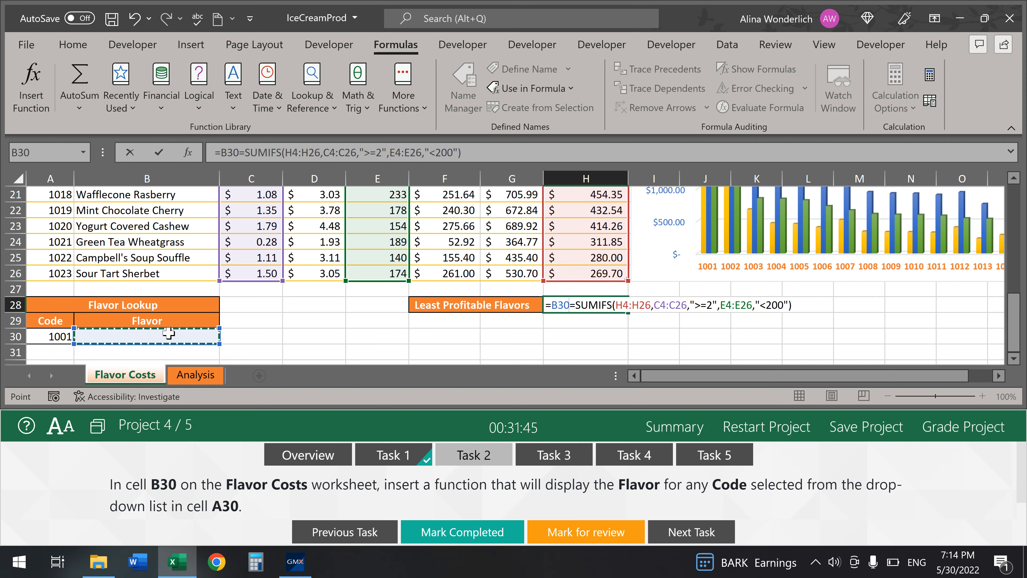
key(Escape)
click(169, 334)
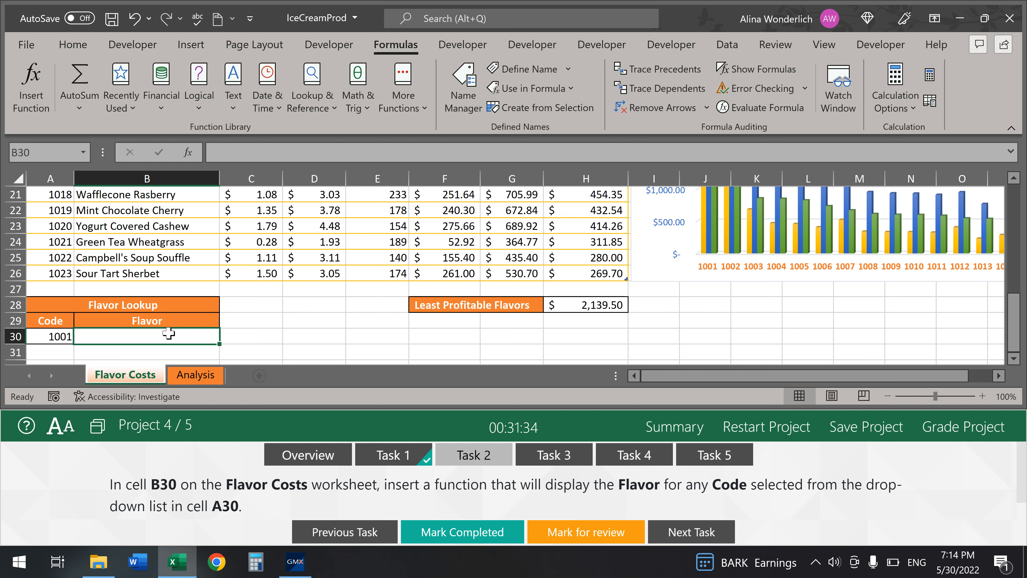
text(=)
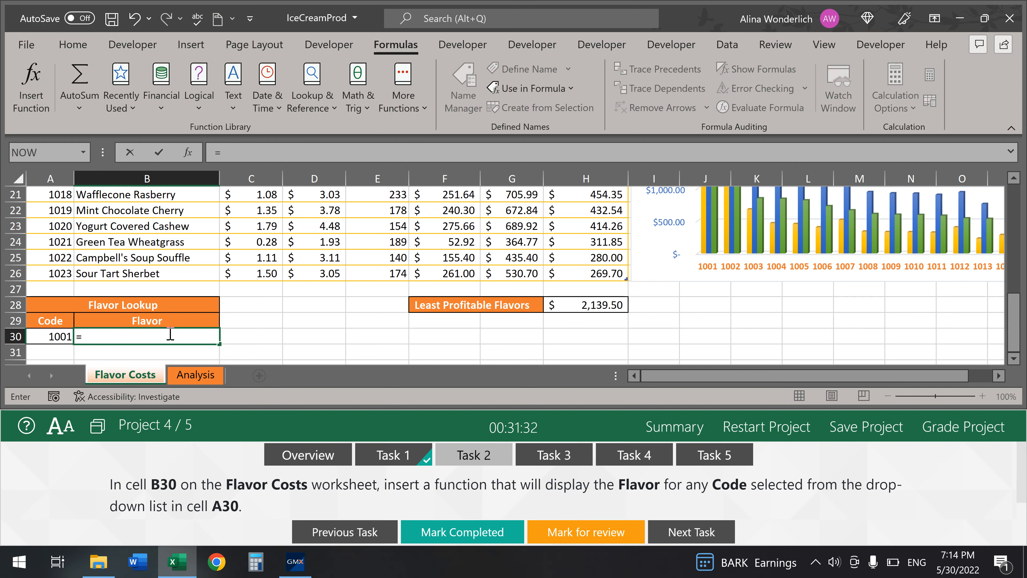
text(vlookup)
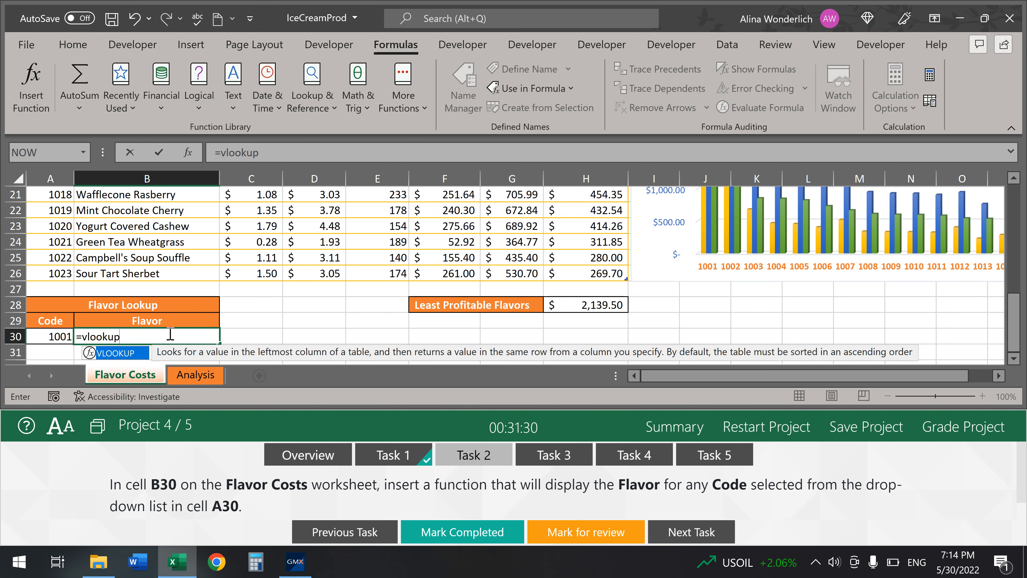
key(Tab)
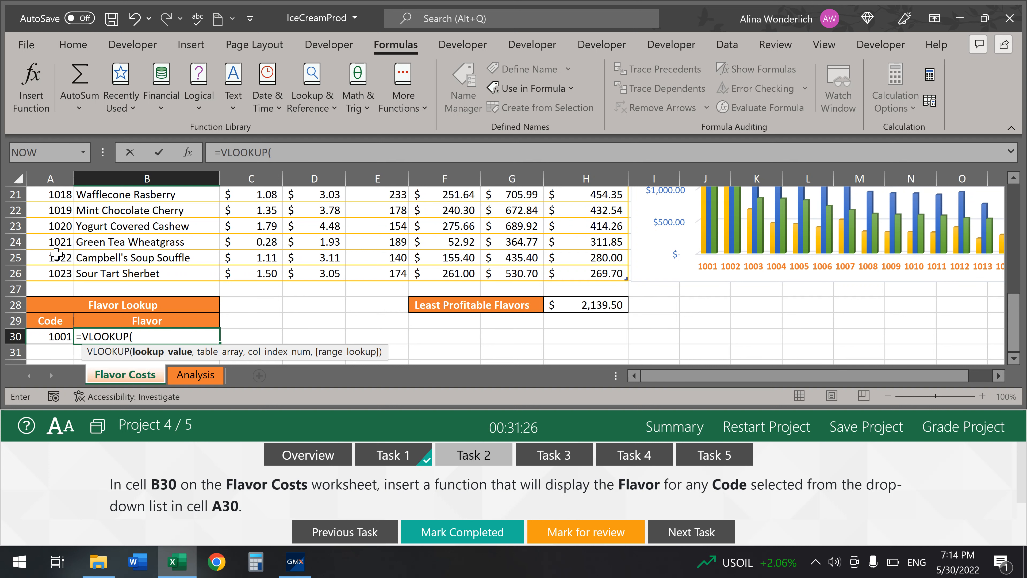
click(187, 153)
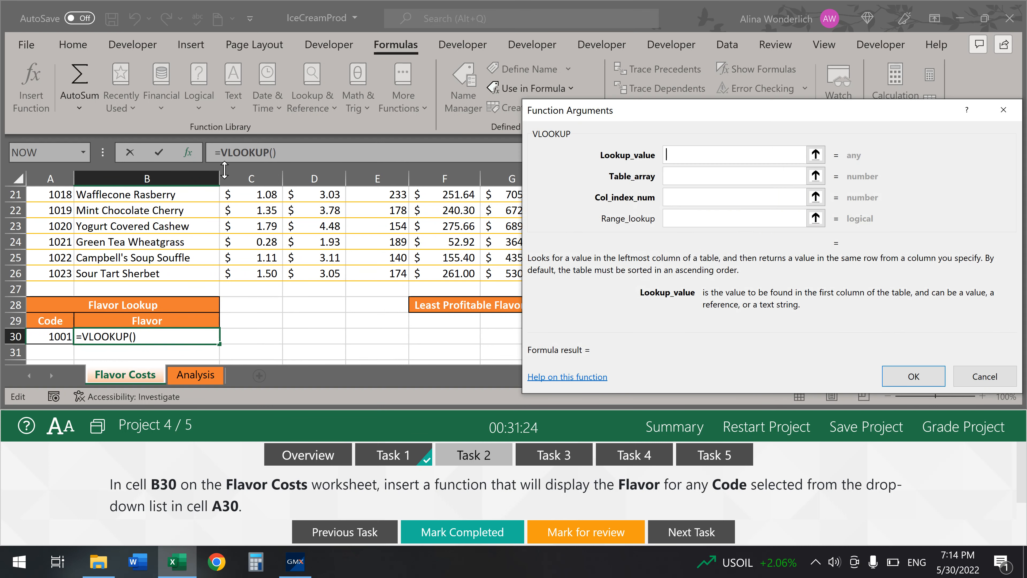
- Complete B30's VLOOKUP with A30, Table2 Code:Flavor, column 2 and FALSE; mark Task 2 done
click(51, 337)
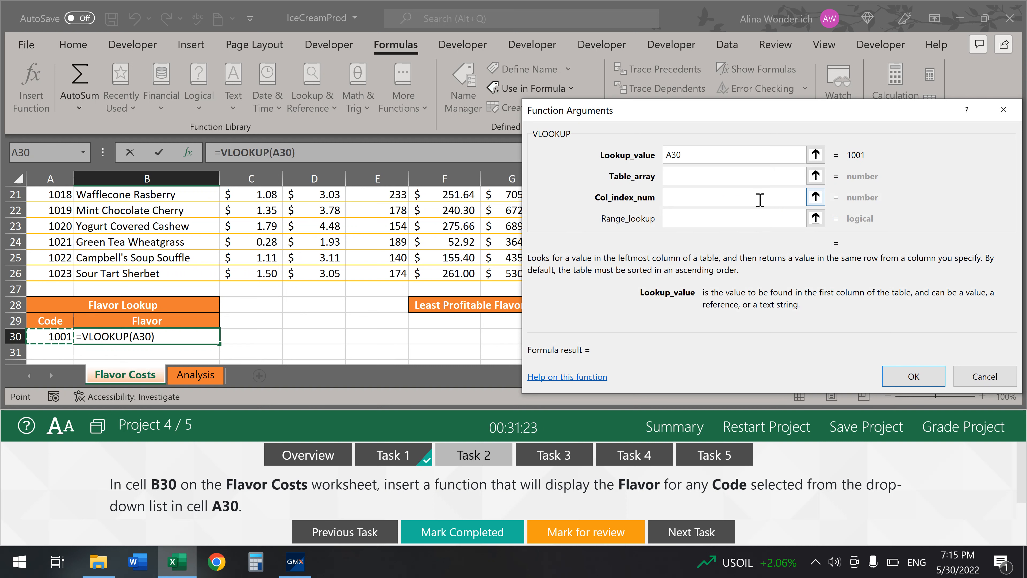
click(713, 174)
drag(60, 274, 134, 232)
click(687, 198)
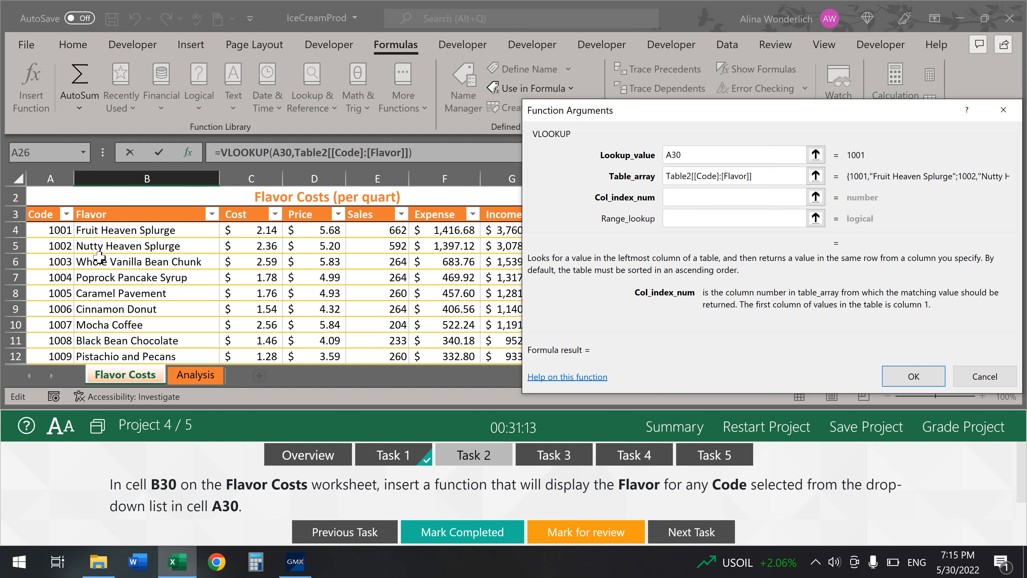
text(2)
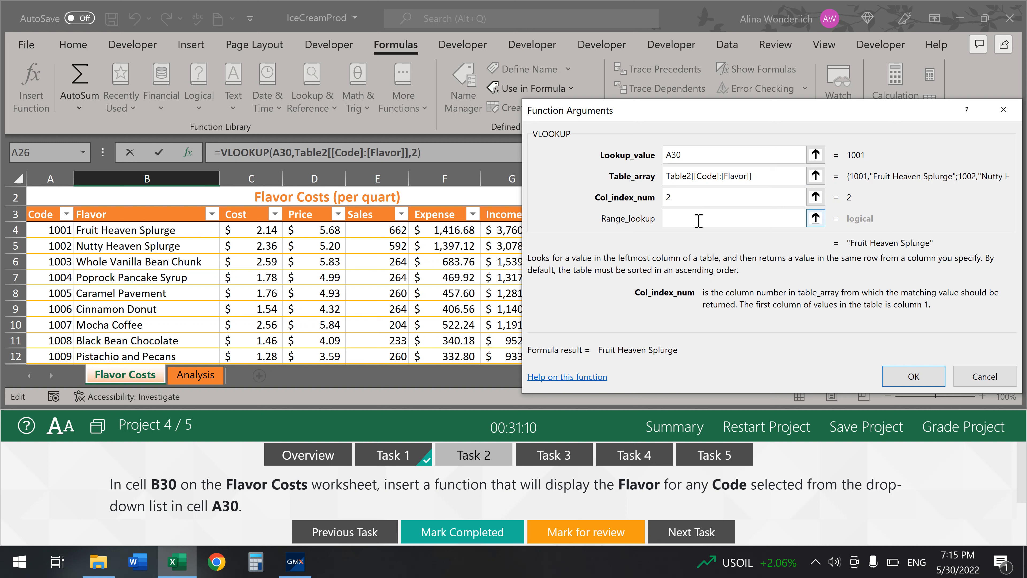
click(698, 221)
text(false)
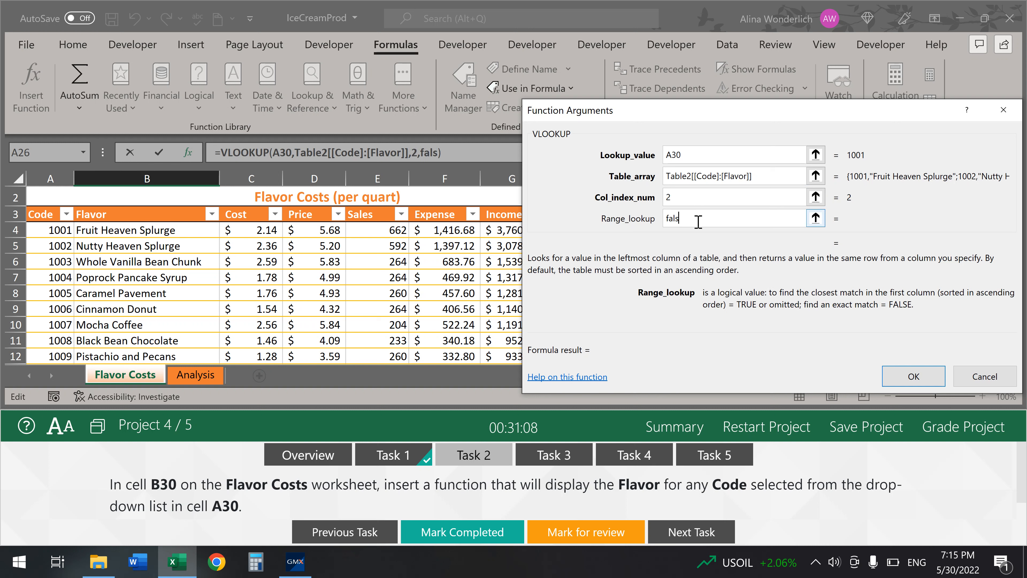
click(915, 376)
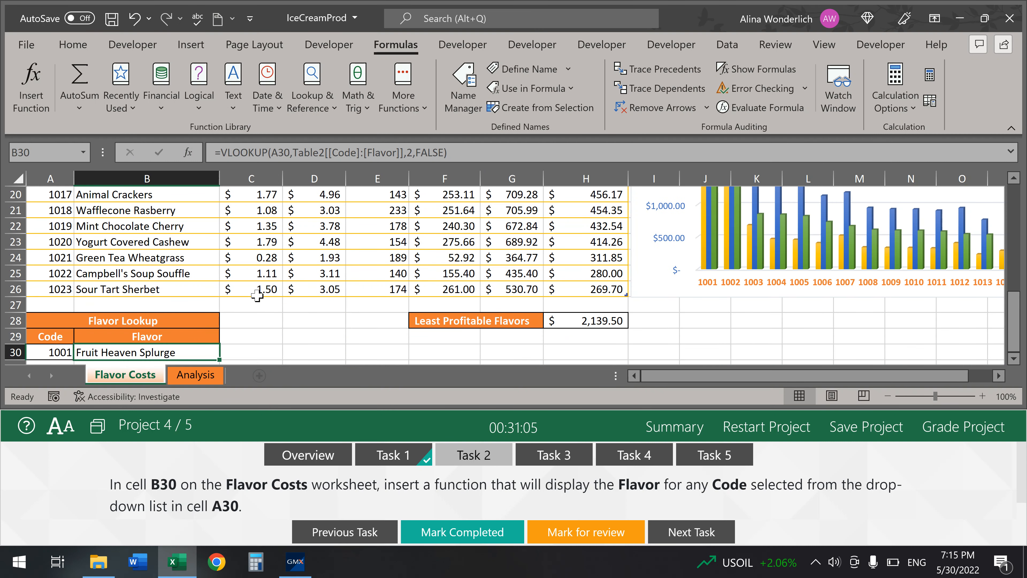
scroll(253, 296, down, 1)
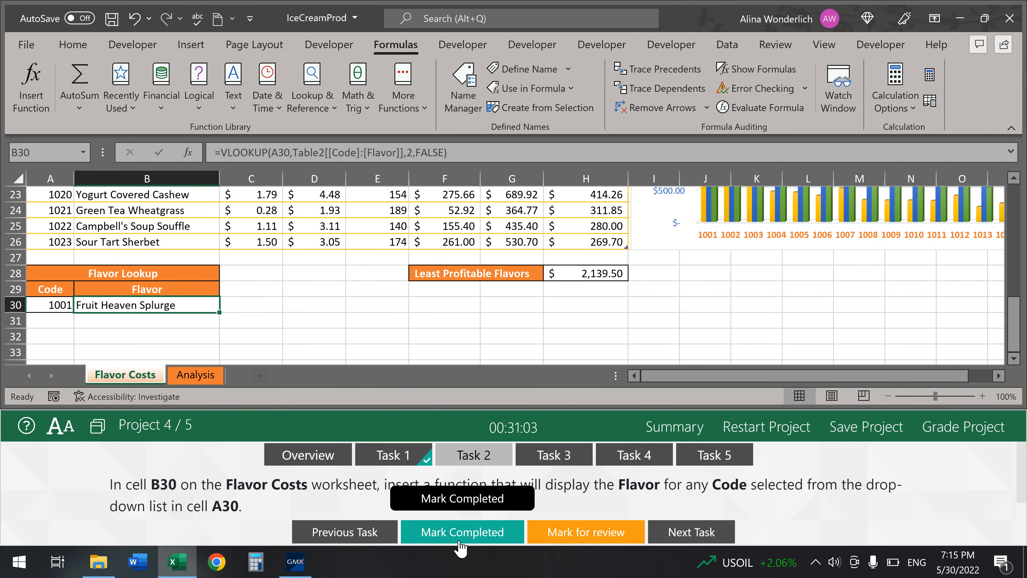
click(467, 532)
click(554, 455)
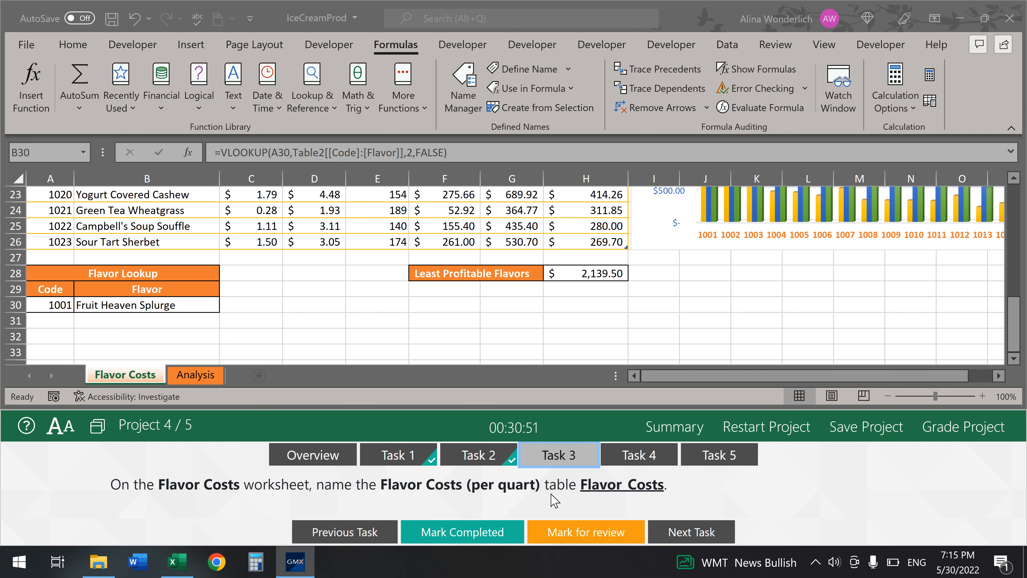
- Change the table name from Table2 to Flavor_Costs, mark Task 3 completed, and open Task 4
click(385, 210)
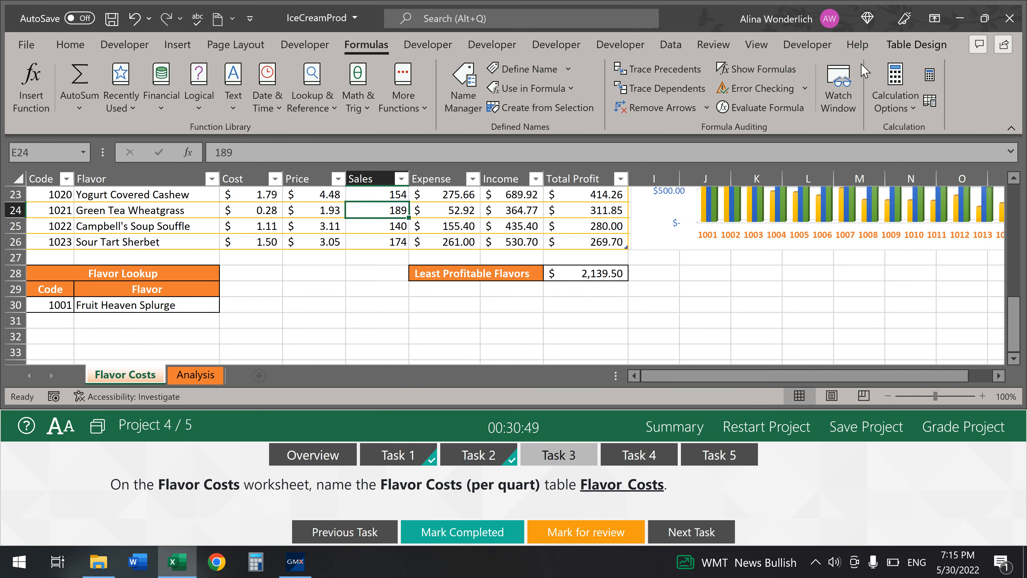
click(900, 44)
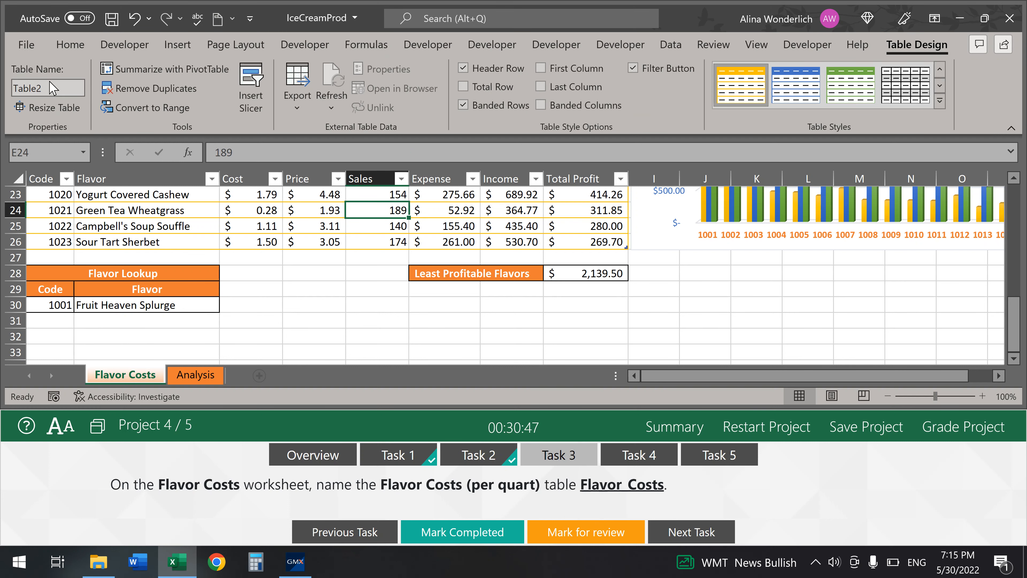
click(49, 92)
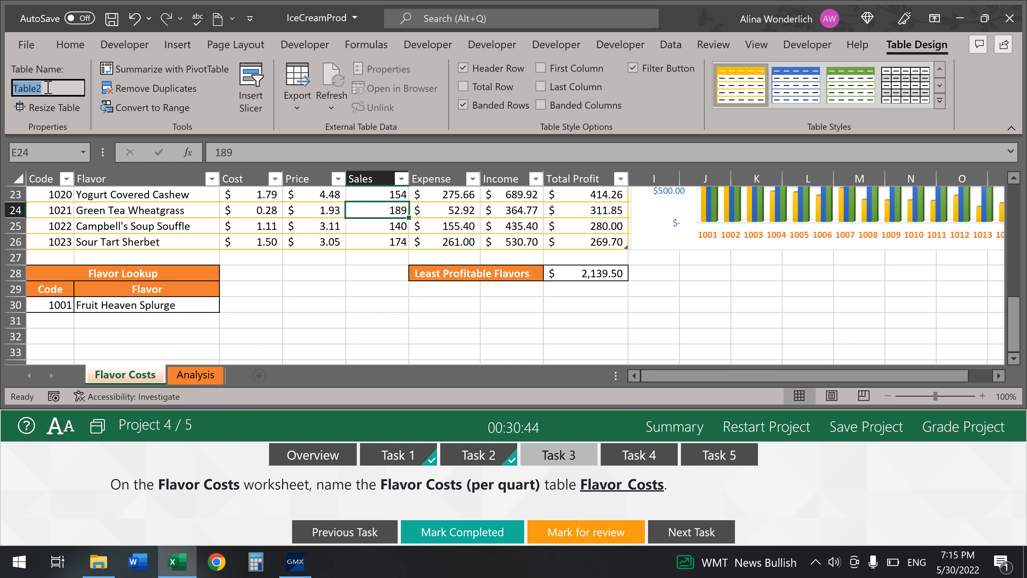
text(Flavor_Costs)
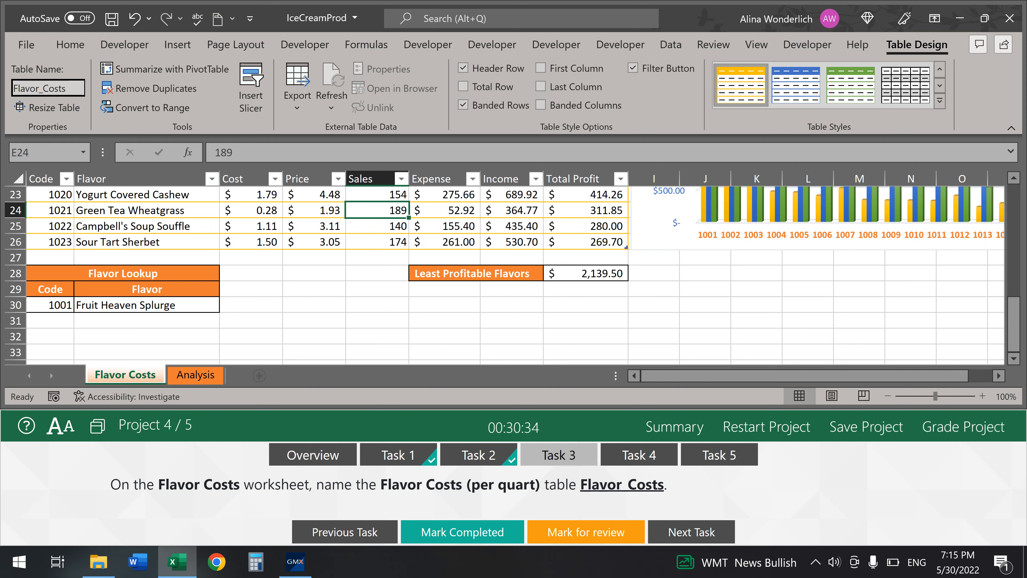
key(Return)
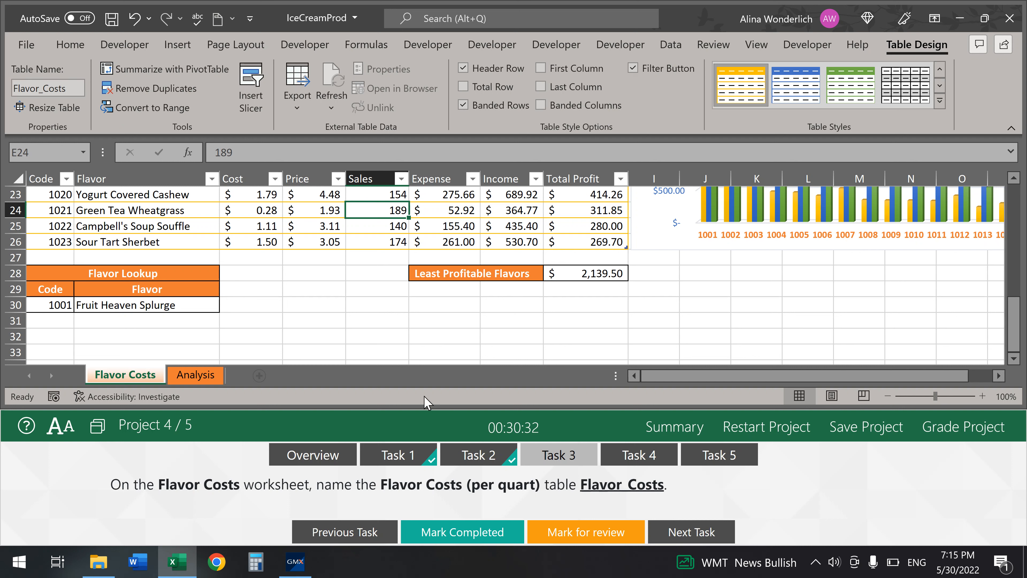
click(461, 533)
click(633, 470)
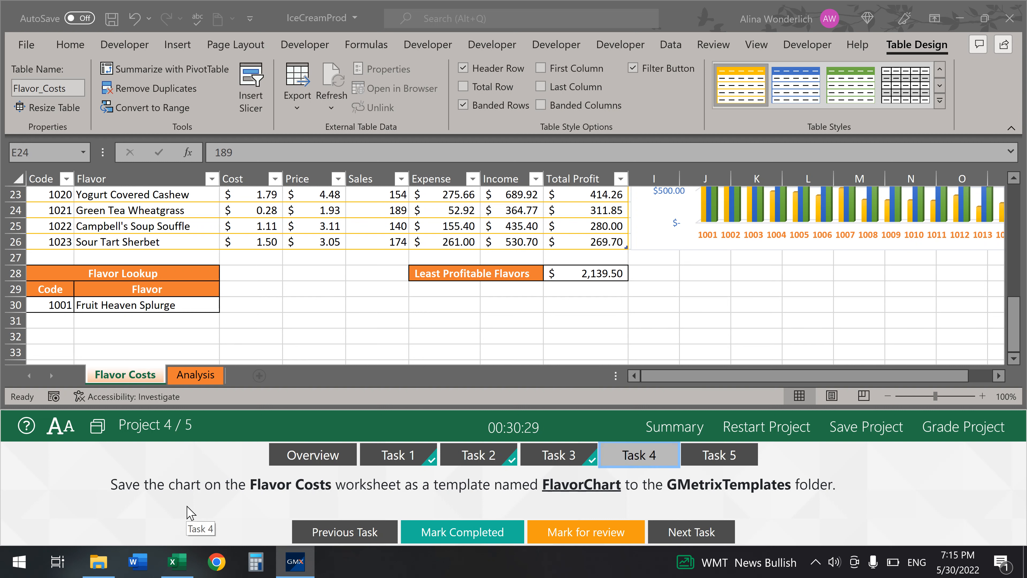
- Start saving the Flavor Costs chart area as a template named FlavorChart
scroll(910, 294, up, 4)
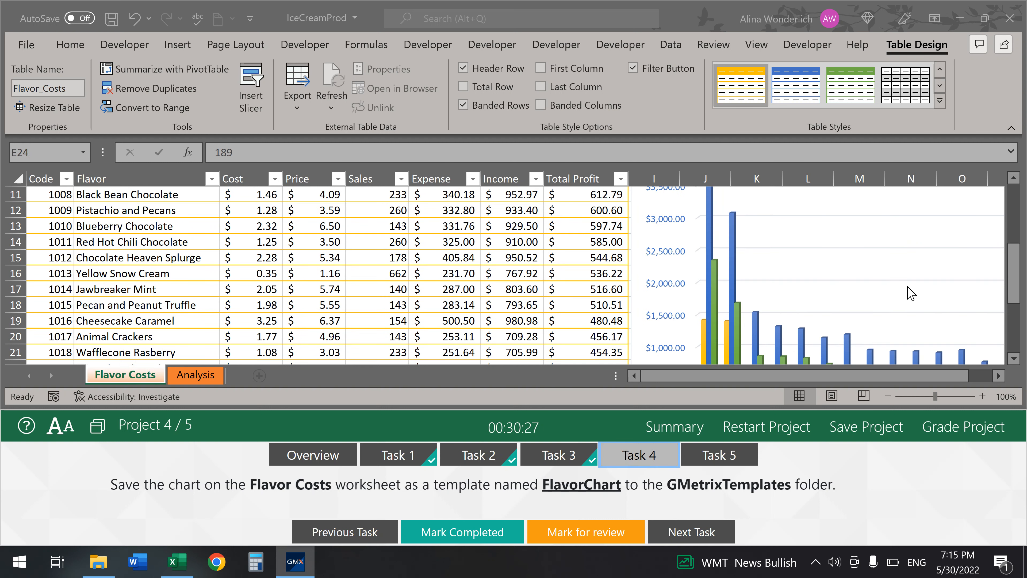
click(912, 261)
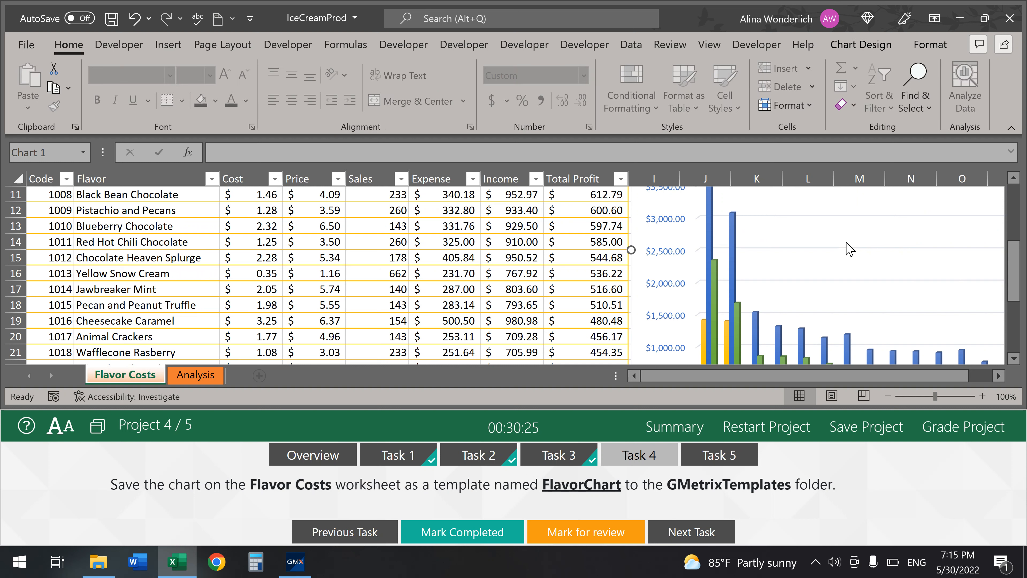
right_click(854, 223)
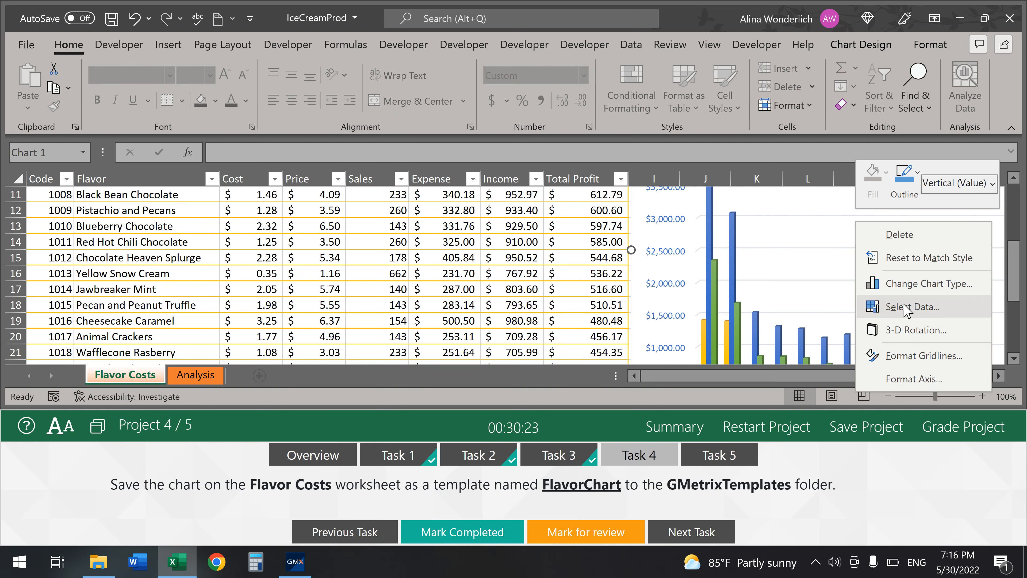
click(807, 267)
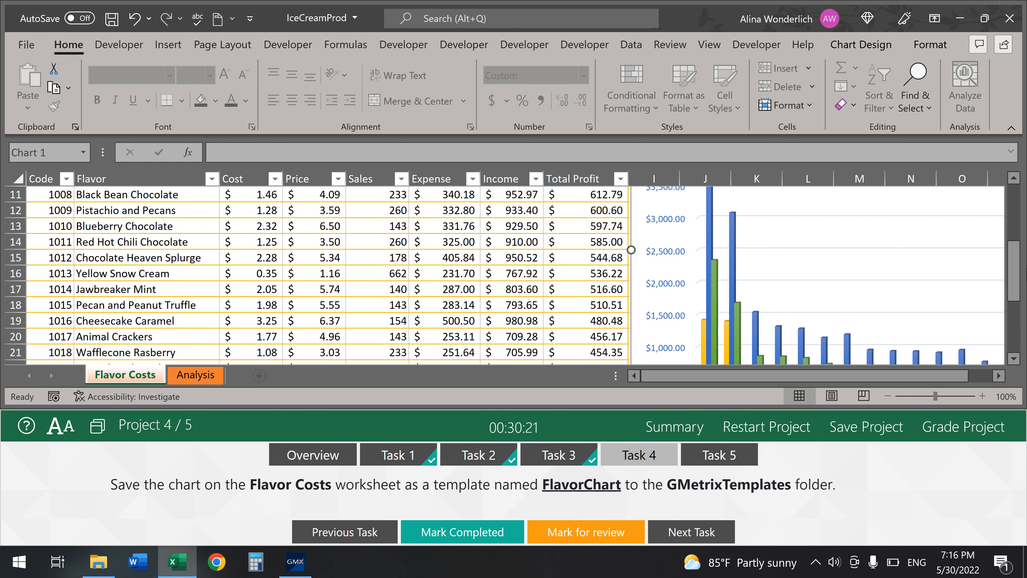
scroll(875, 313, up, 3)
click(758, 308)
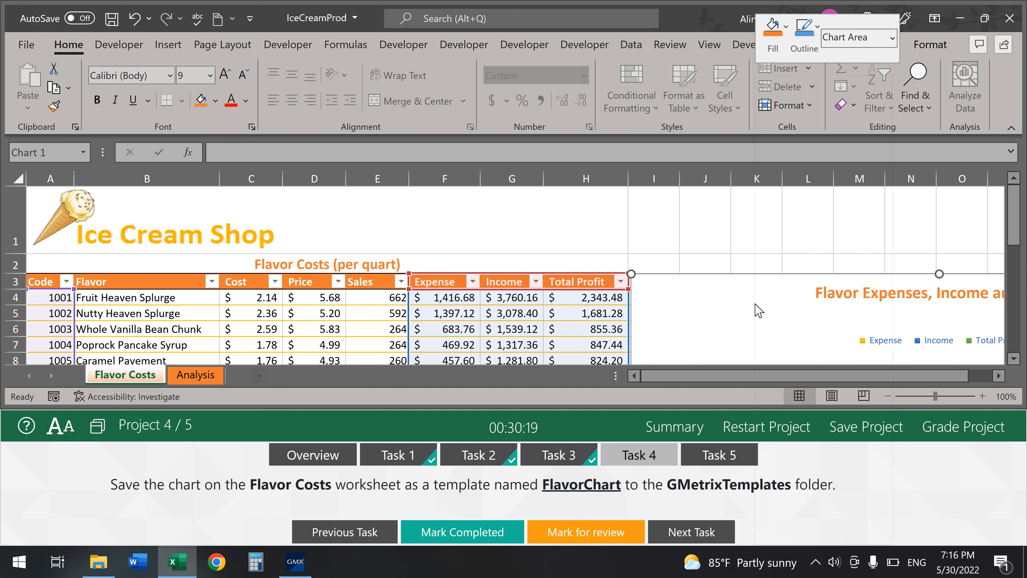
right_click(760, 310)
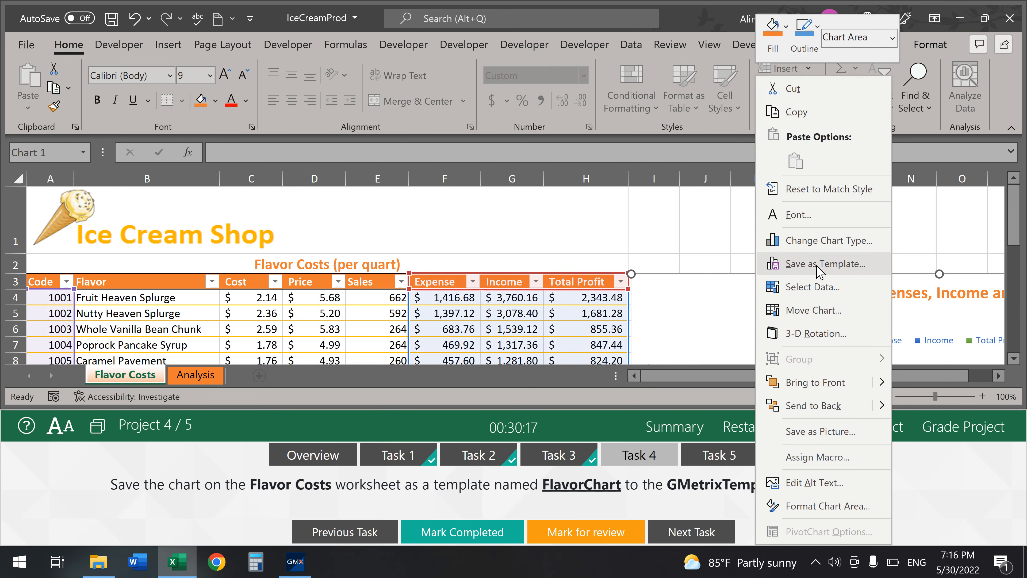
click(816, 266)
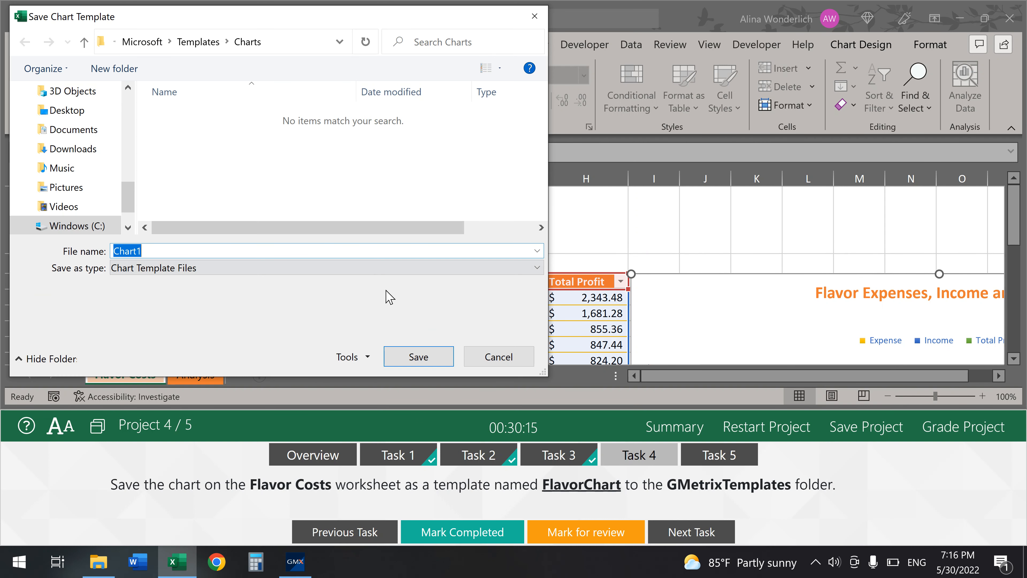
text(FlavorC)
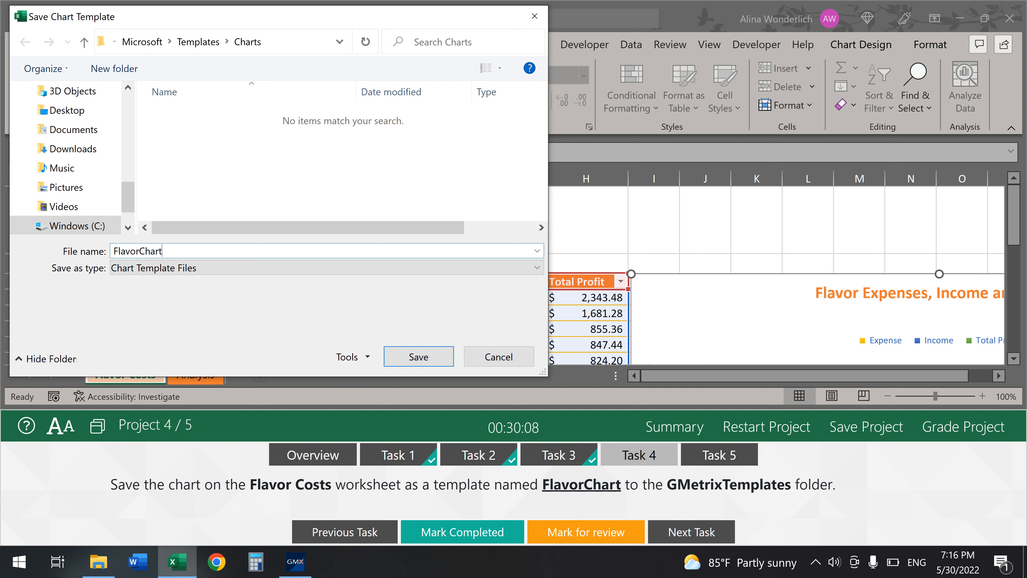
- Save FlavorChart into Documents > GMetrixTemplates, mark Task 4 completed, and open Task 5
click(115, 42)
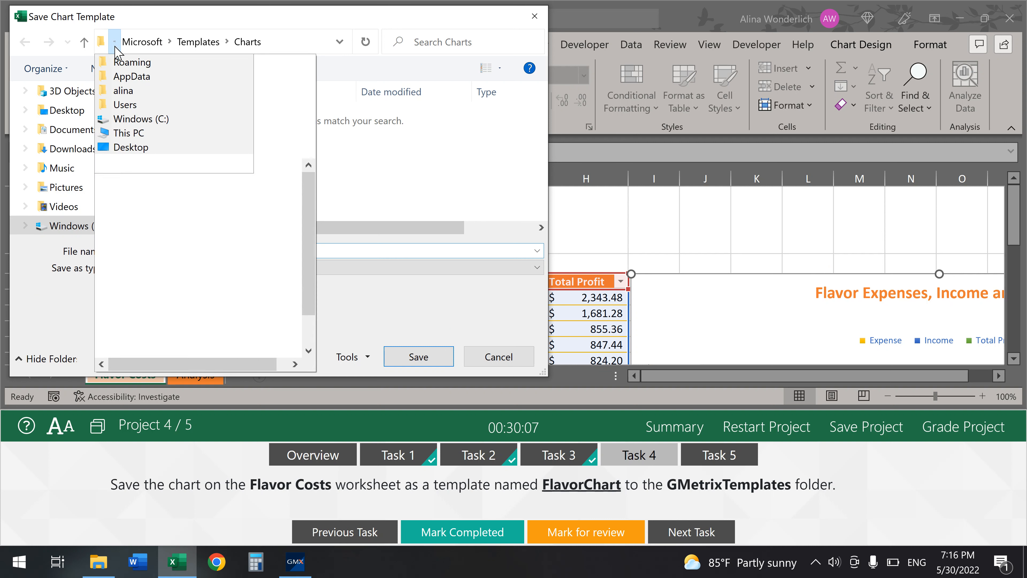
click(135, 91)
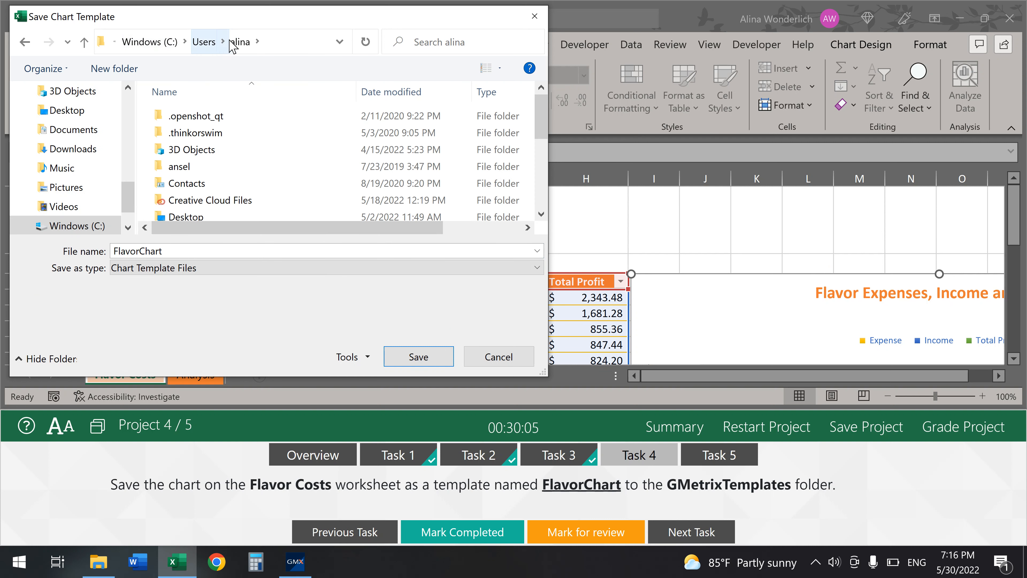
click(255, 42)
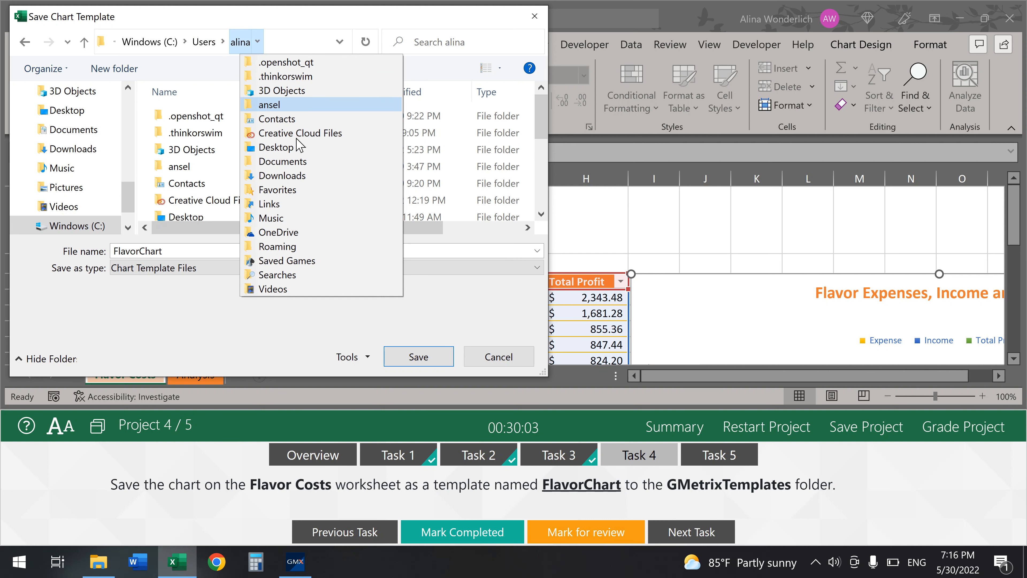
click(299, 163)
double_click(246, 121)
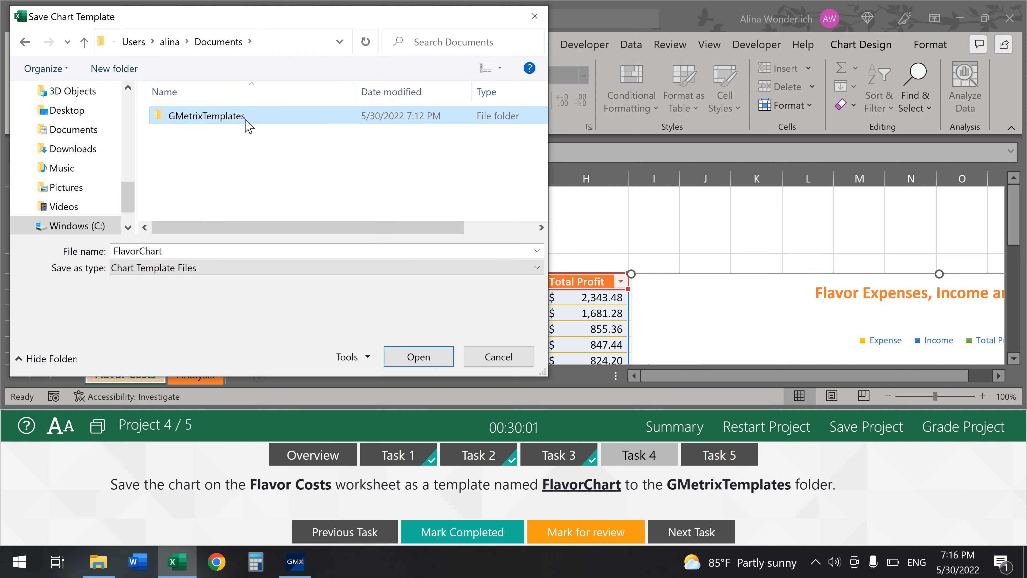
click(420, 357)
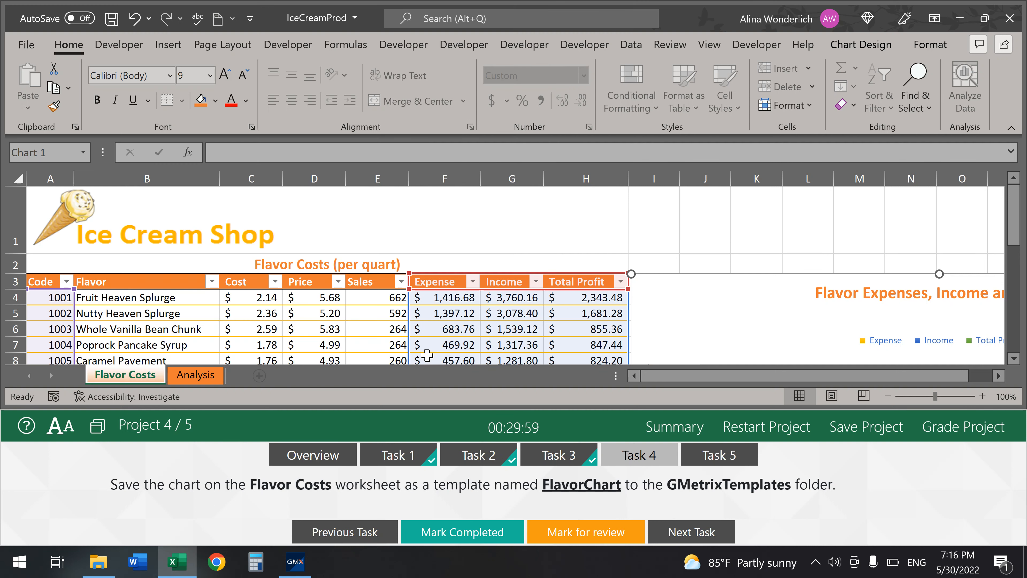
click(478, 542)
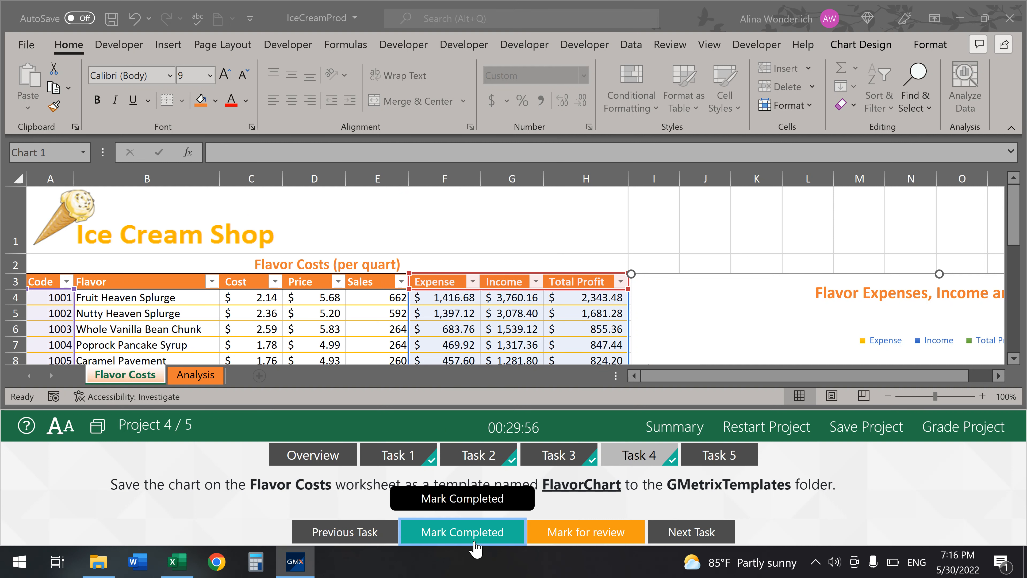
click(724, 457)
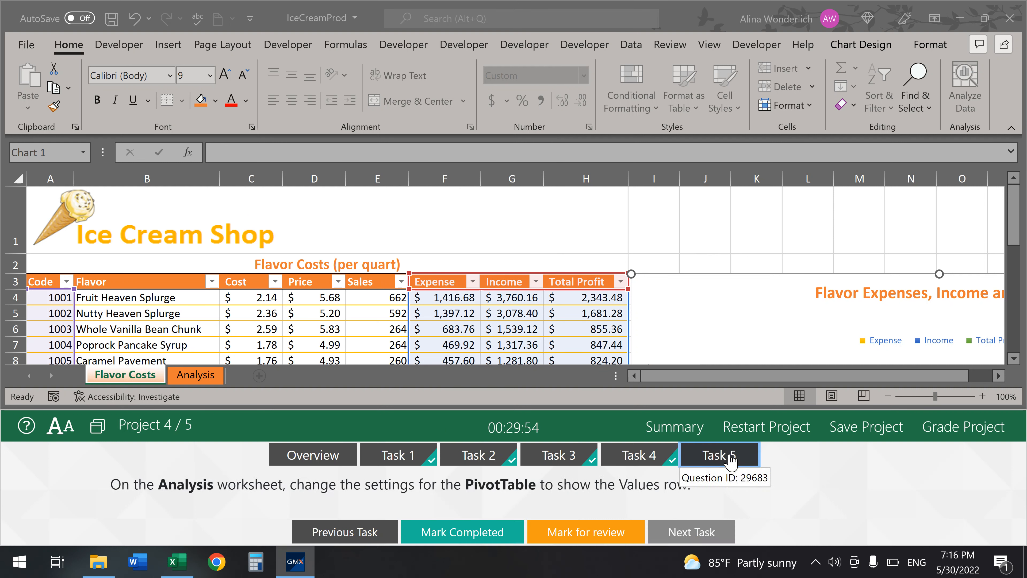
- Turn on Show the Values row in the Analysis PivotTable's options, then grade Project 4
click(196, 375)
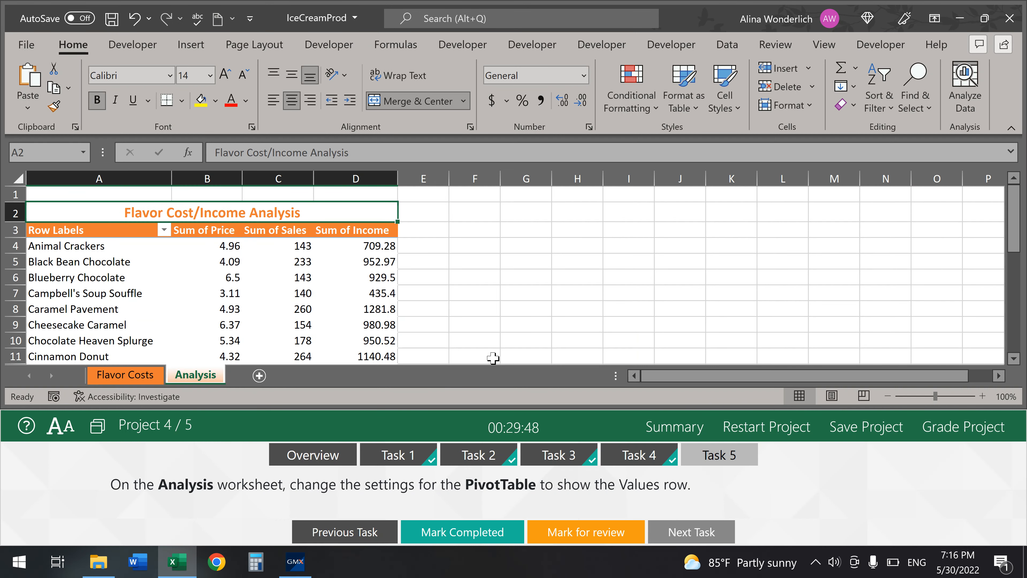
click(339, 262)
right_click(339, 261)
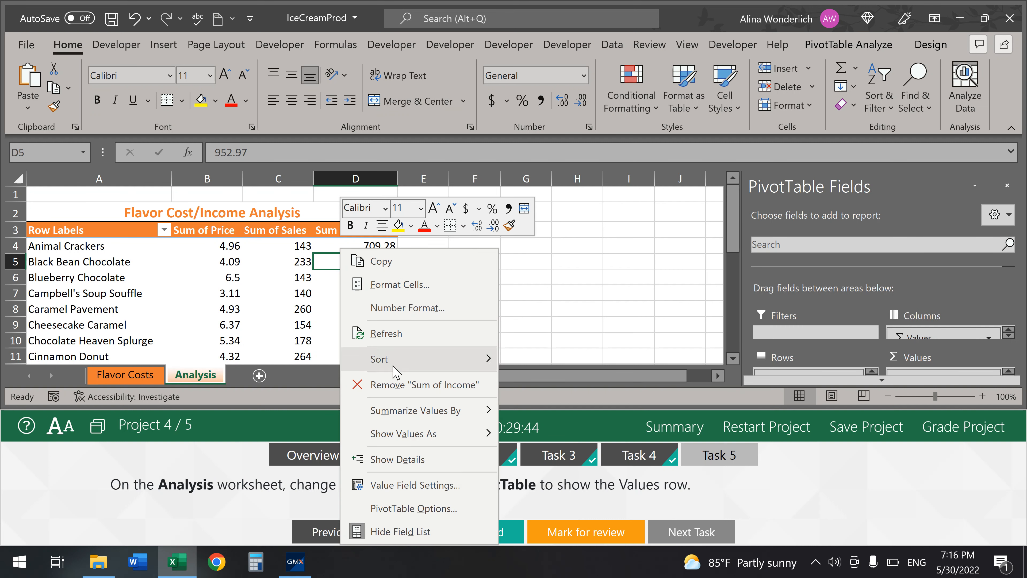
click(404, 511)
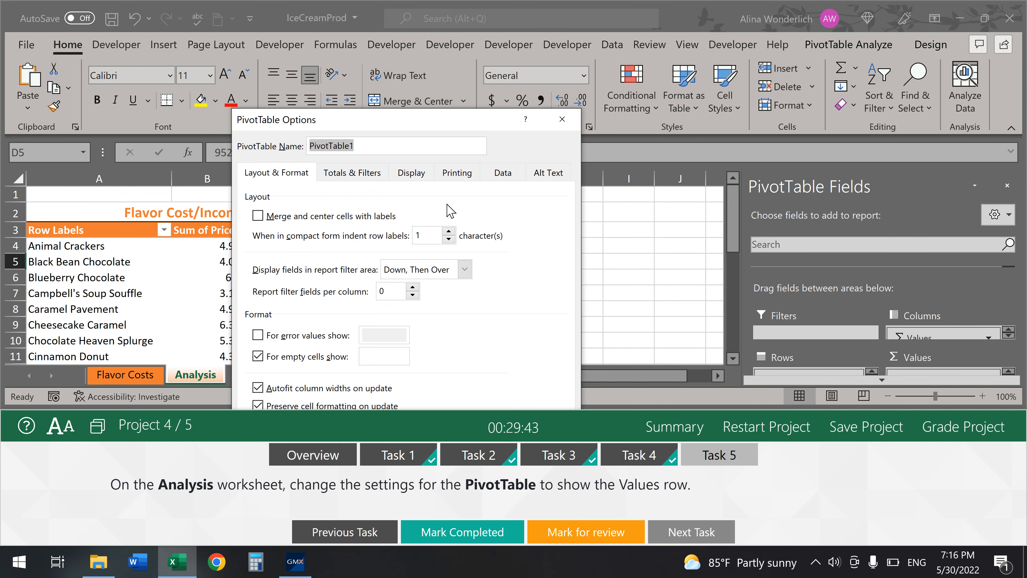
click(425, 177)
drag(470, 122, 728, 16)
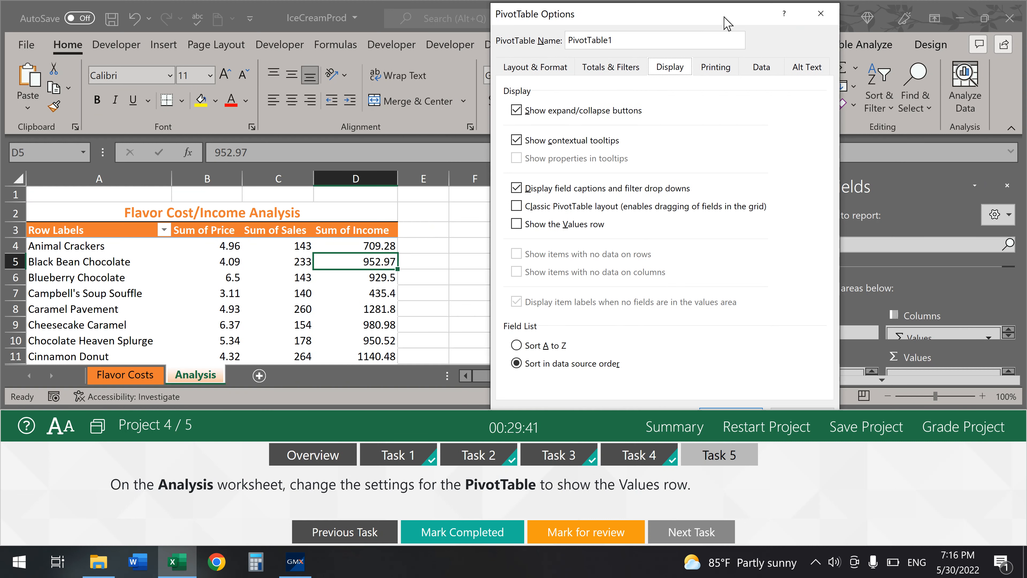
click(517, 225)
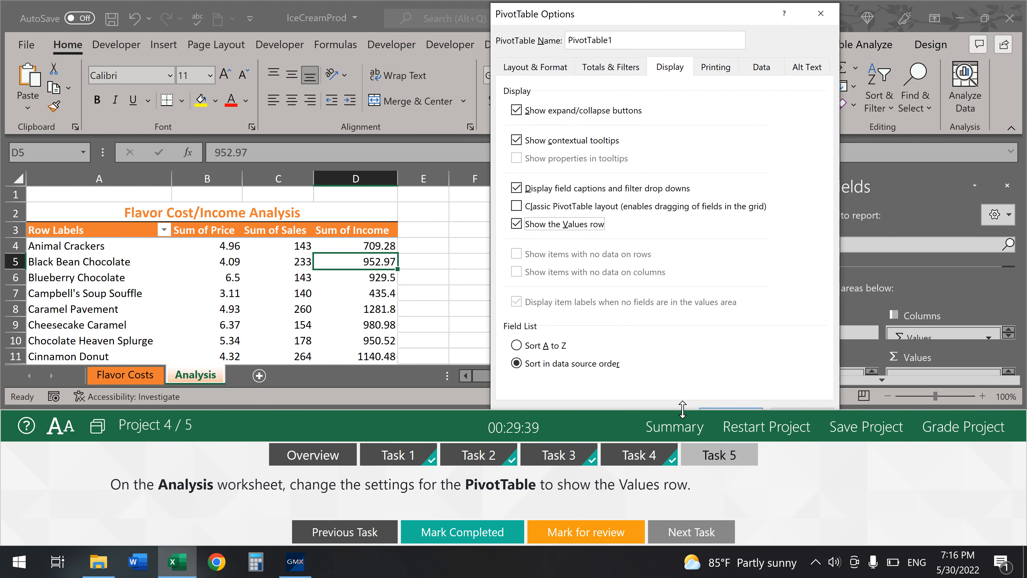
drag(682, 410, 683, 504)
click(727, 419)
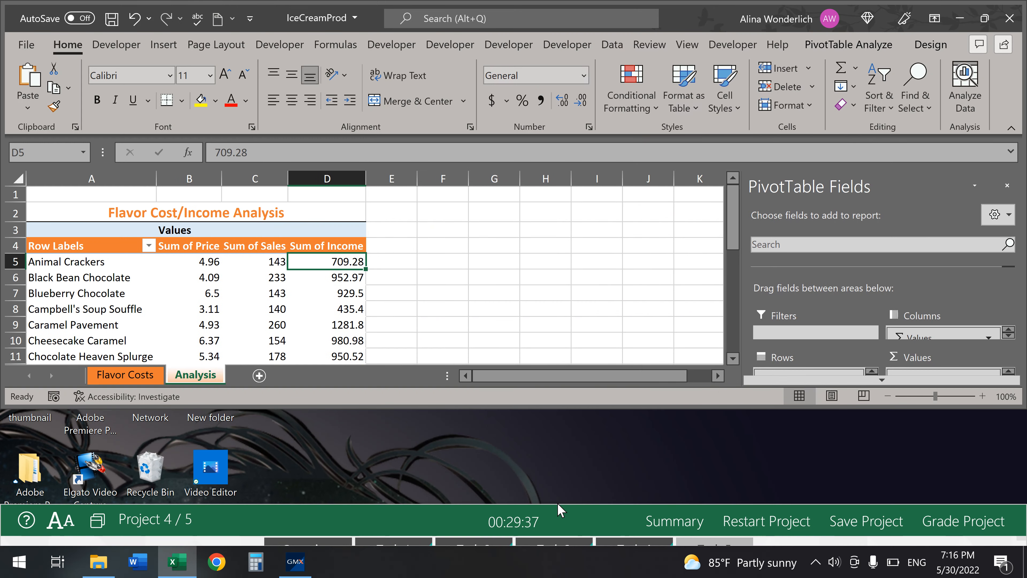
drag(562, 504, 562, 354)
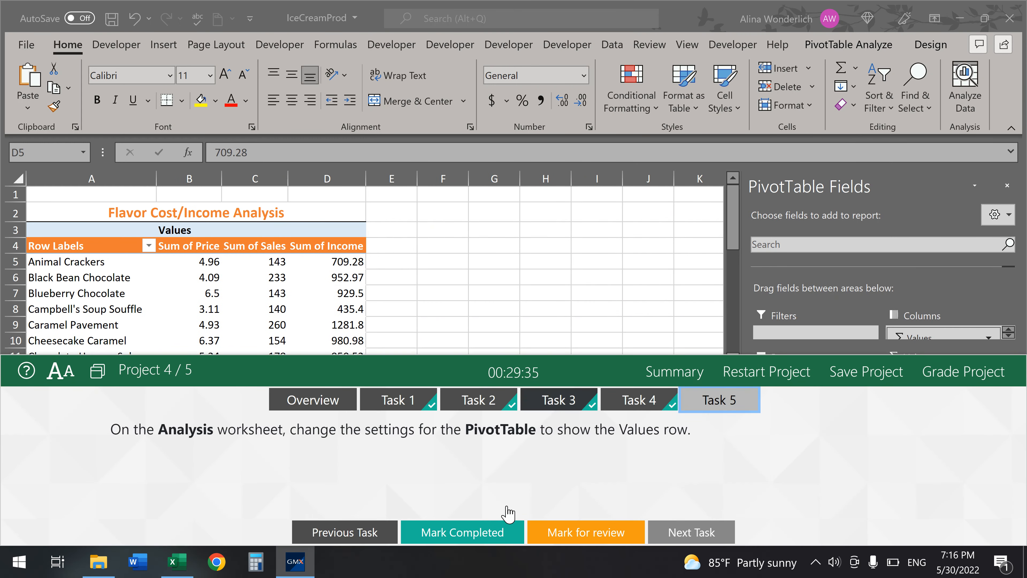
click(963, 372)
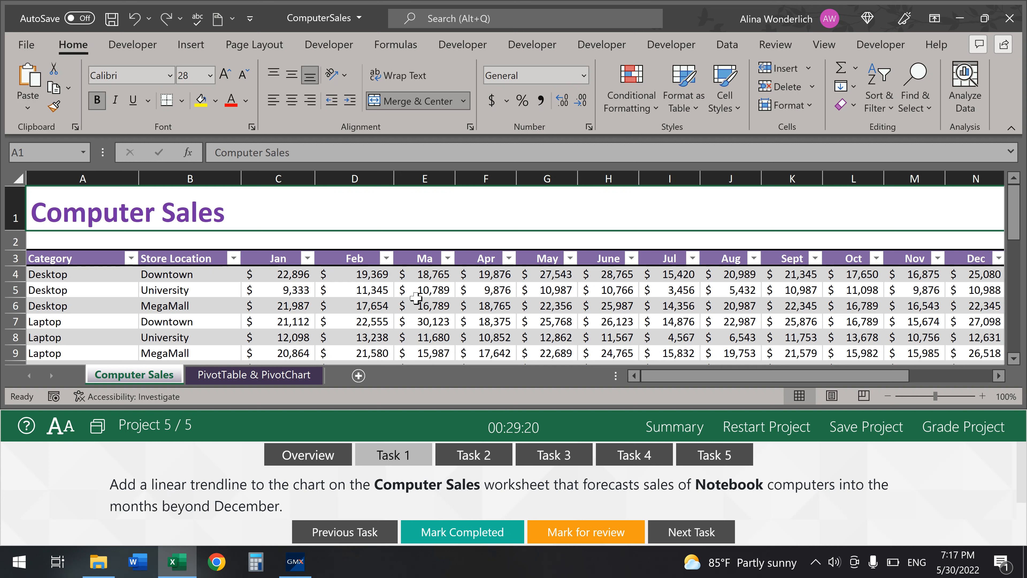
- Give the Computer Sales chart a Linear Forecast trendline on the Notebook series; mark it done
scroll(520, 280, down, 8)
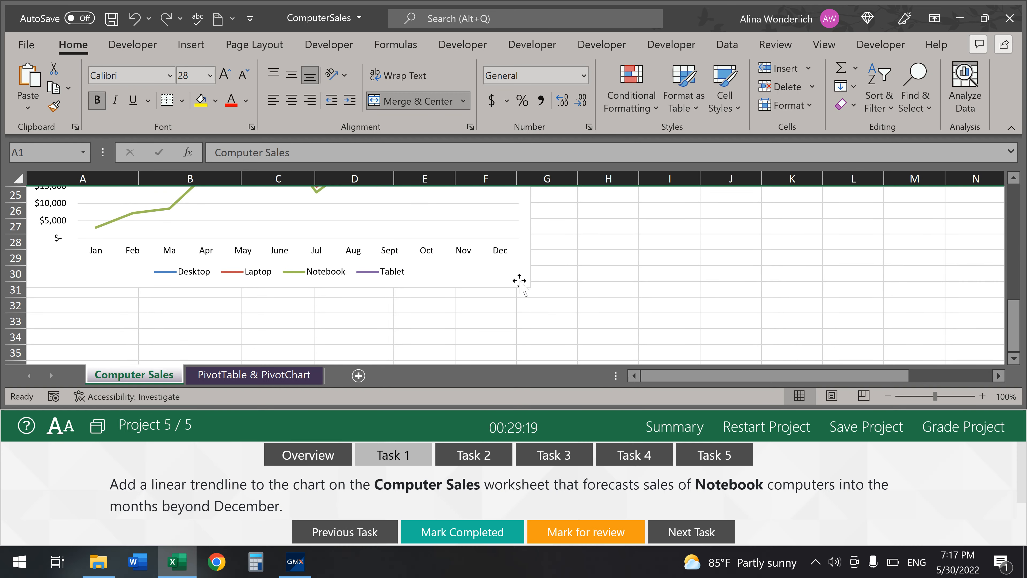
scroll(519, 280, up, 2)
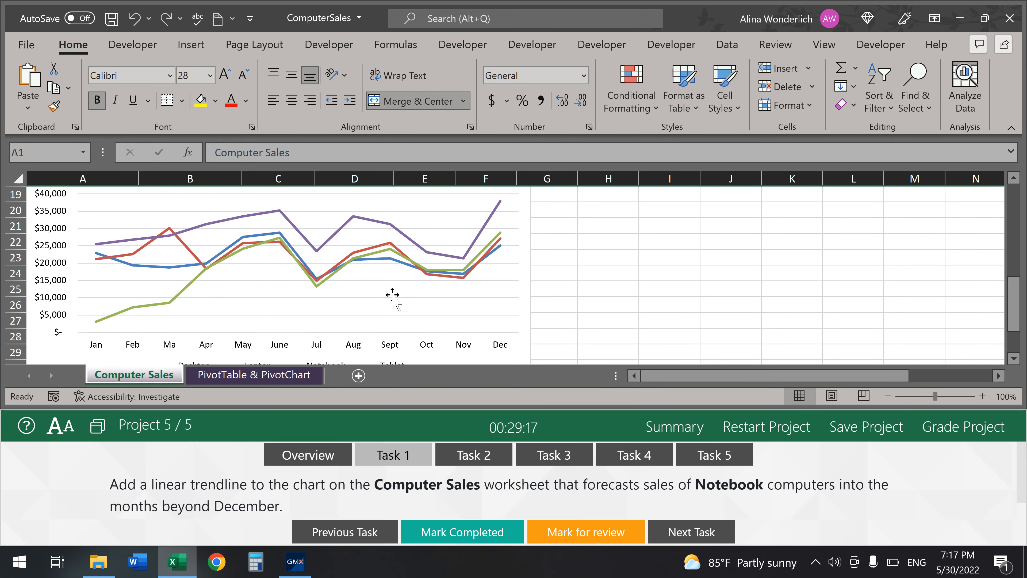
click(394, 304)
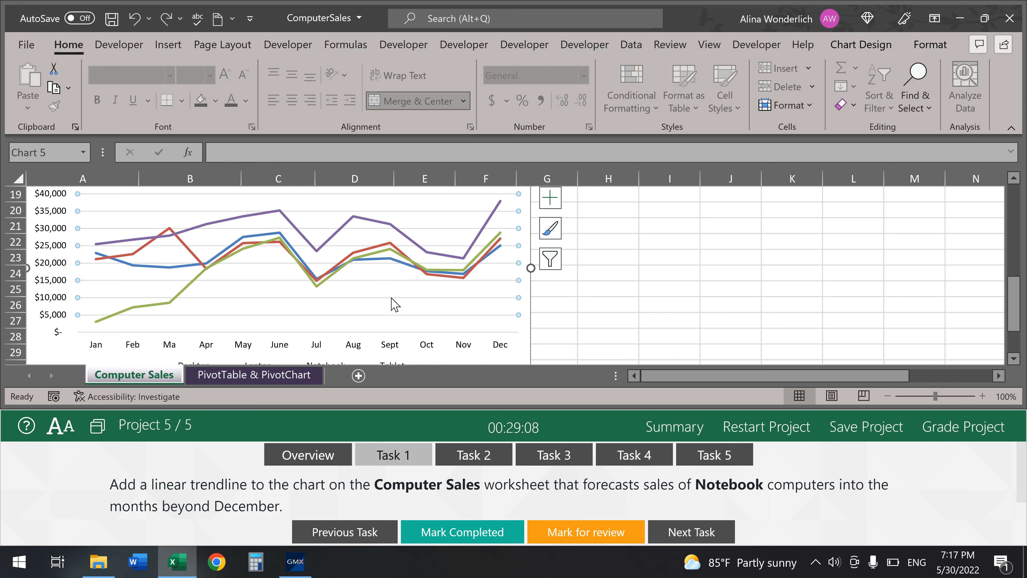
click(861, 44)
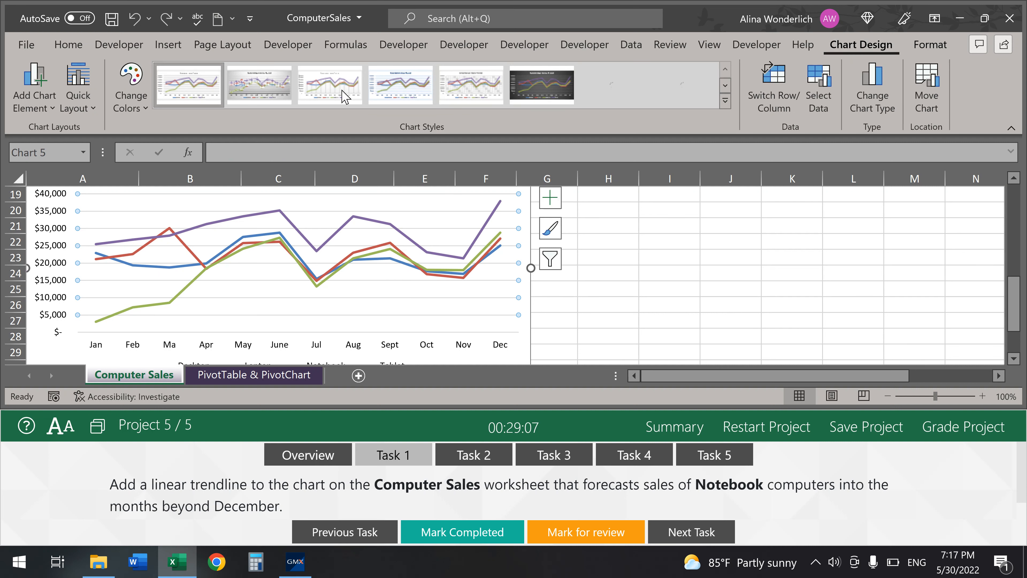
click(31, 108)
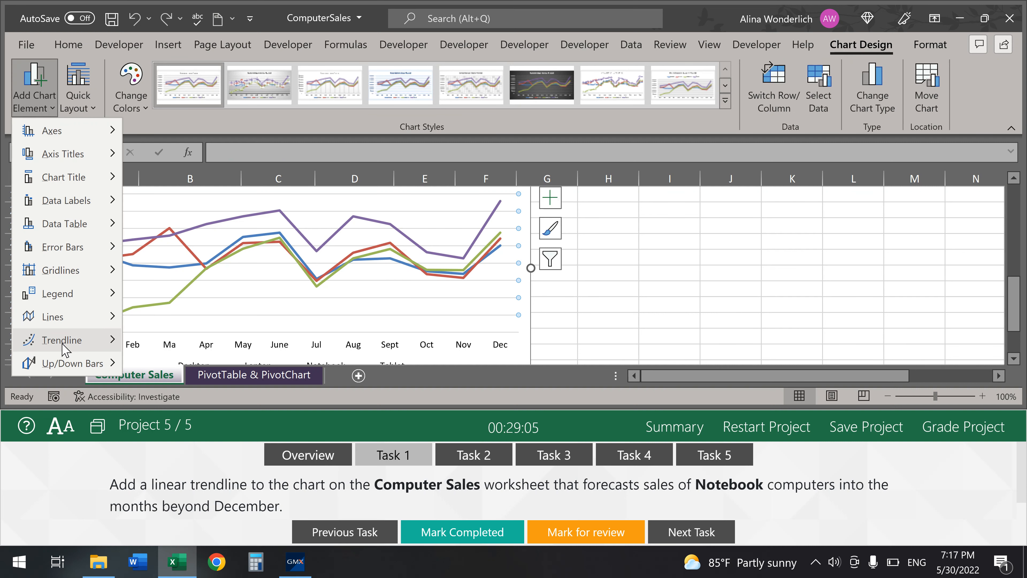
mouse_move(67, 346)
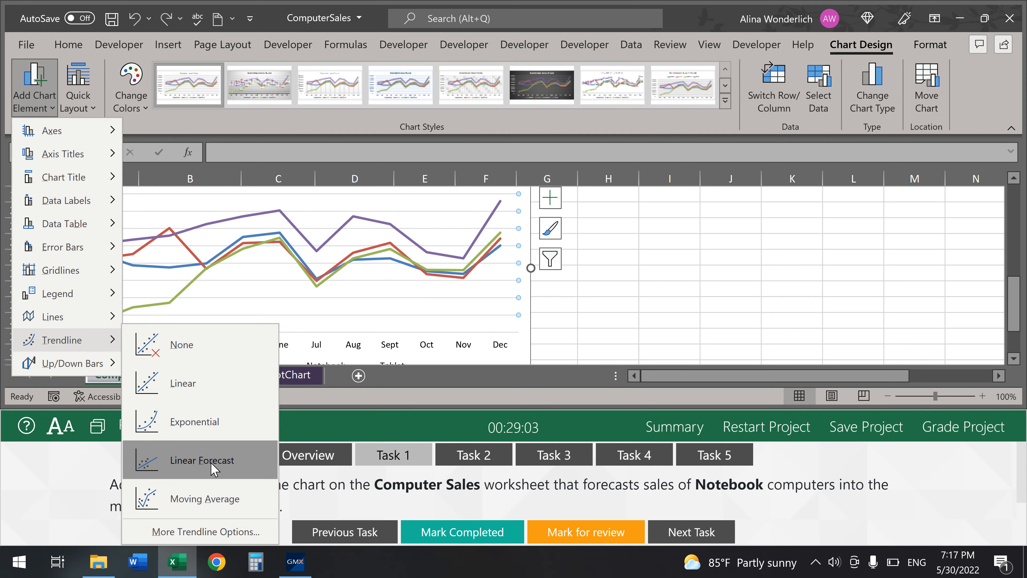
click(204, 461)
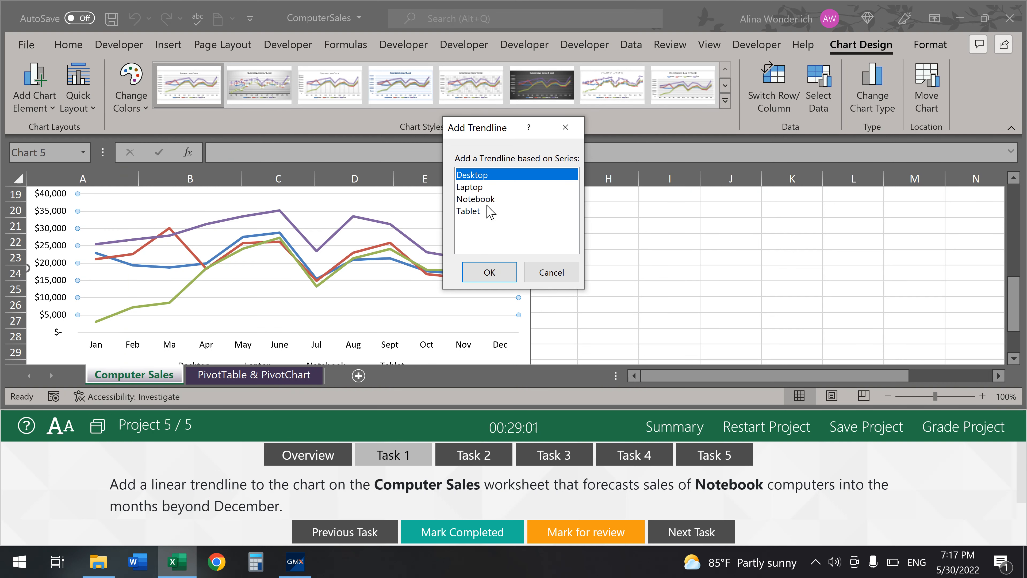
click(485, 200)
click(498, 279)
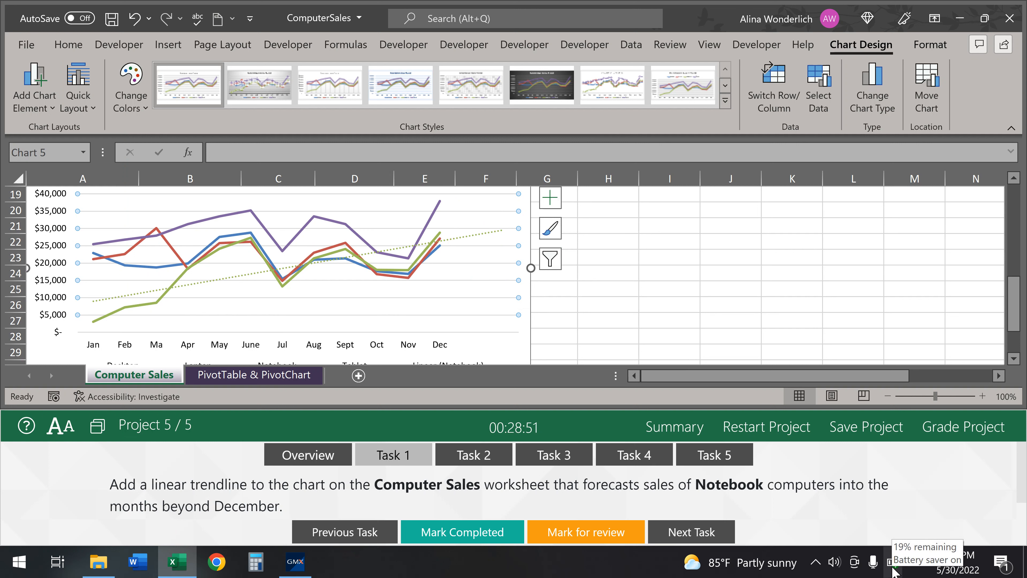
key(XF86MonBrightnessUp)
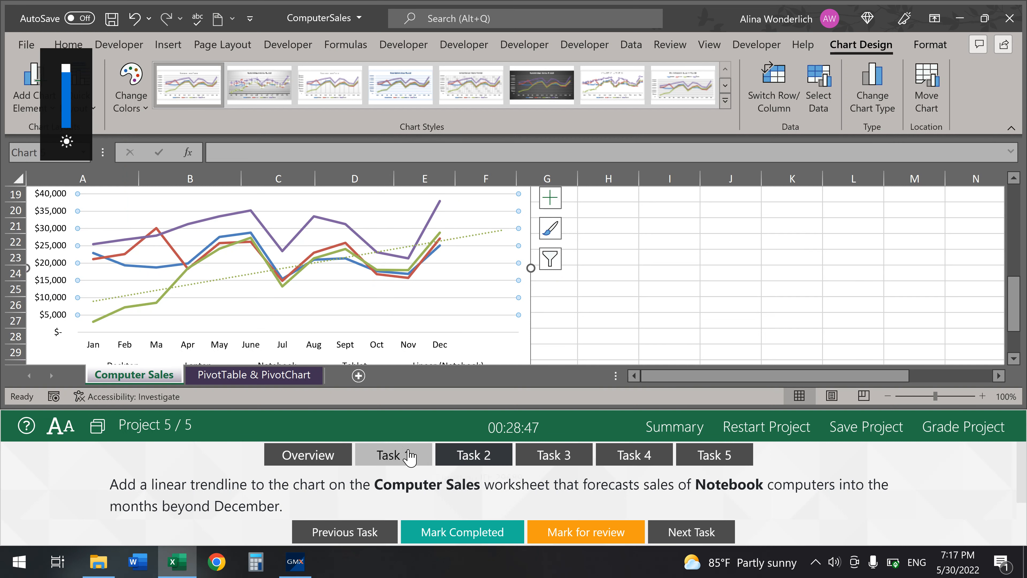
click(460, 530)
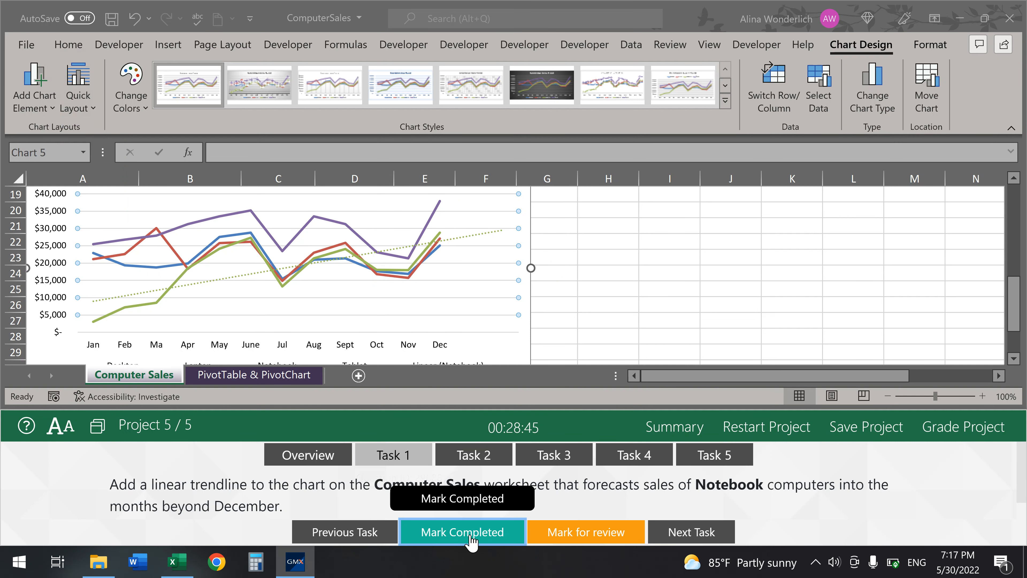
- Insert a Category slicer for the PivotTable on the PivotTable & PivotChart sheet
click(484, 460)
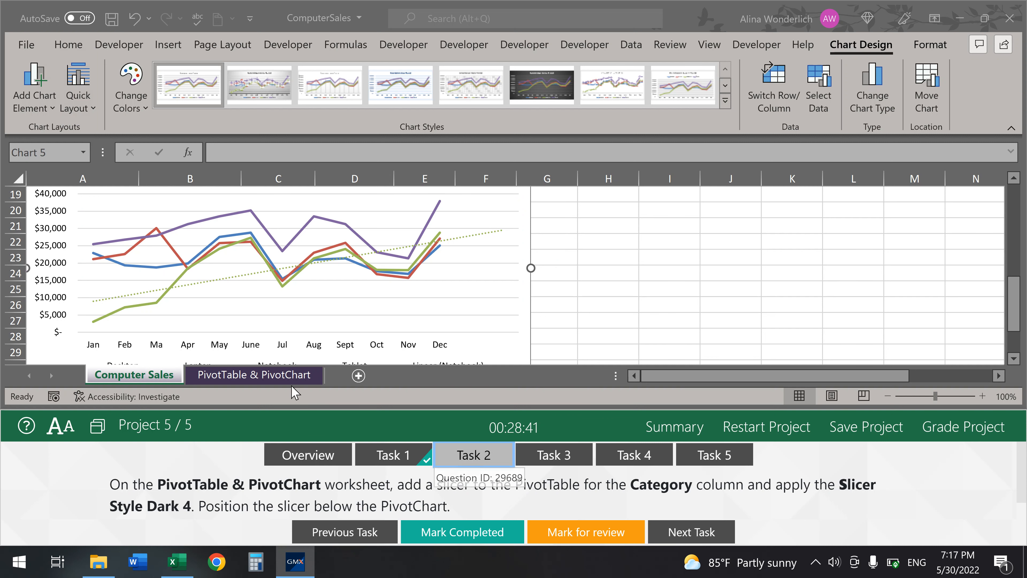
click(293, 378)
click(293, 378)
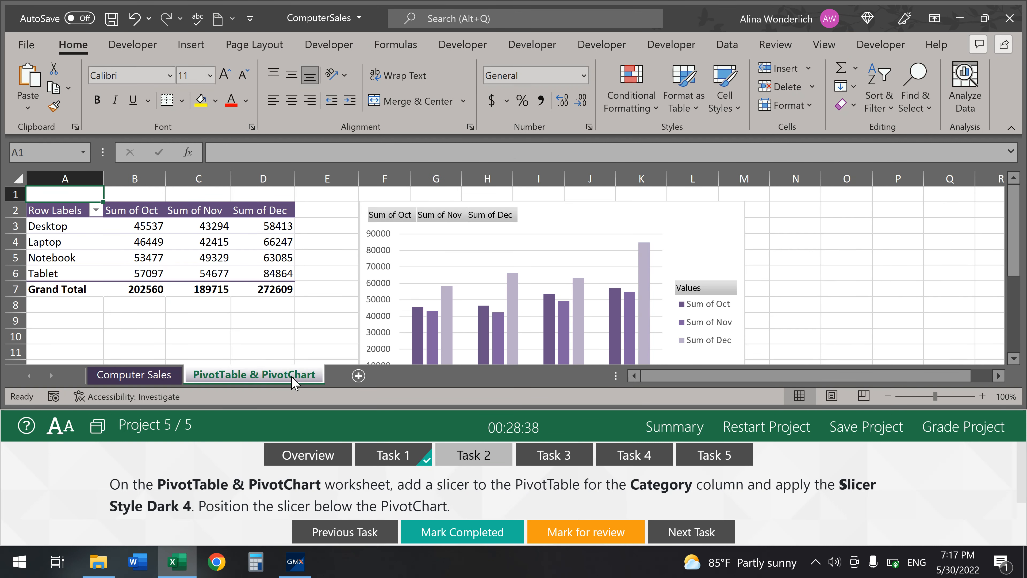
click(178, 212)
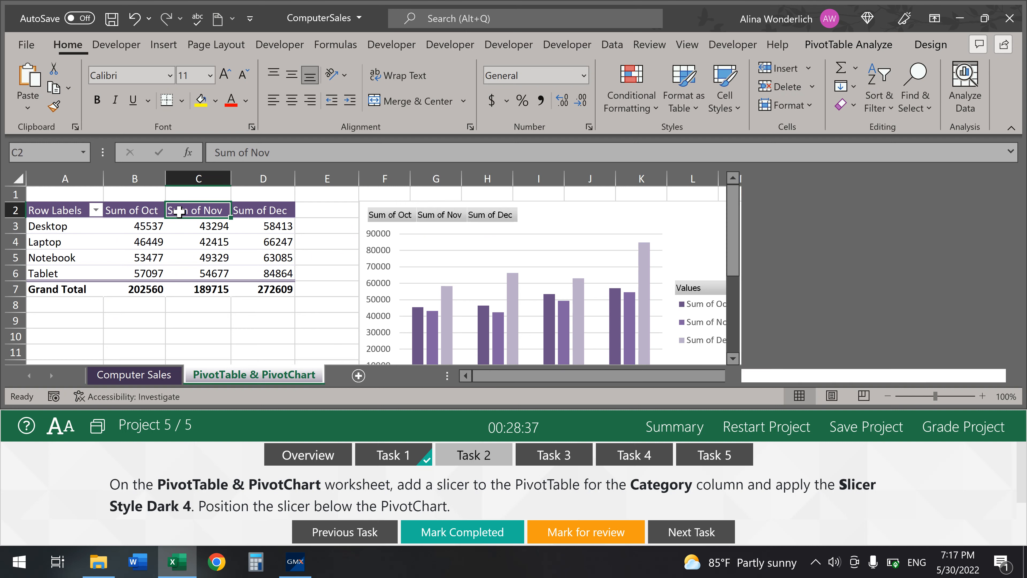
click(864, 45)
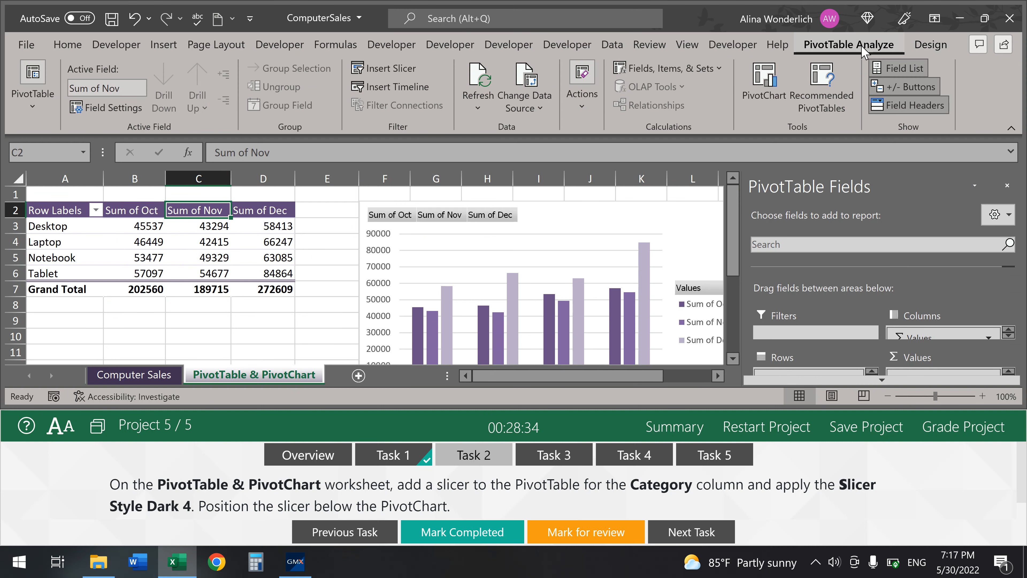
click(367, 68)
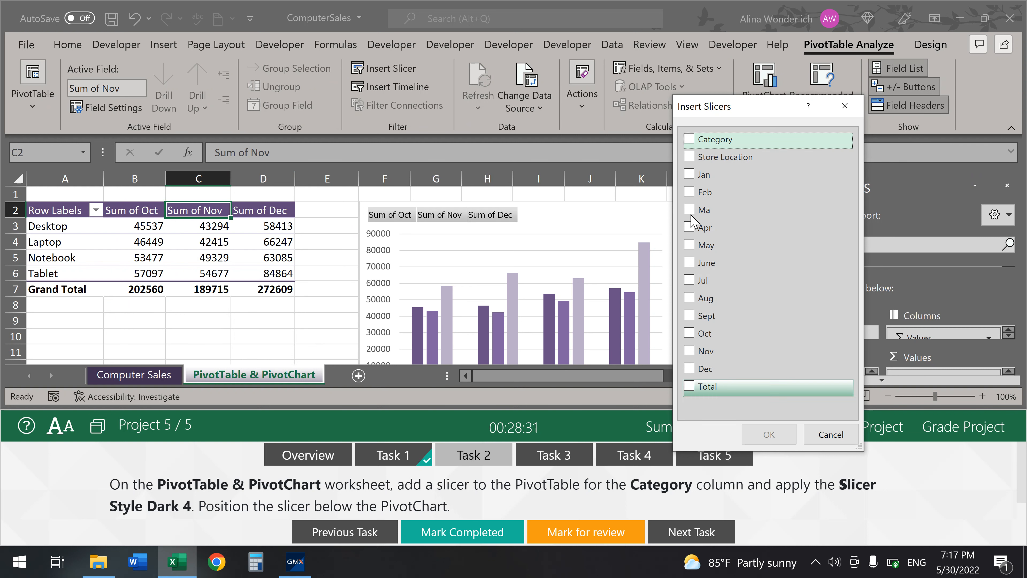
click(690, 139)
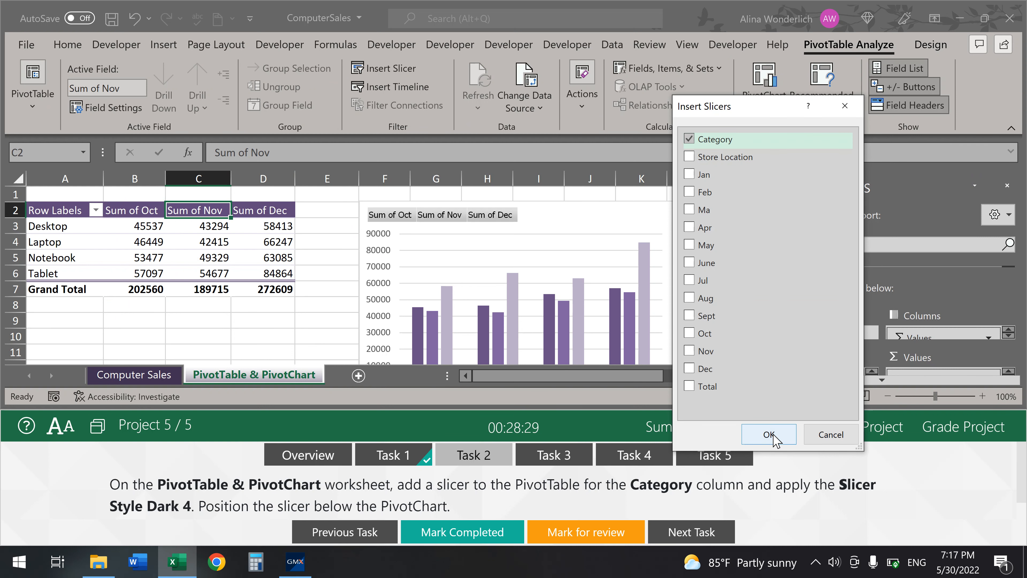
click(772, 435)
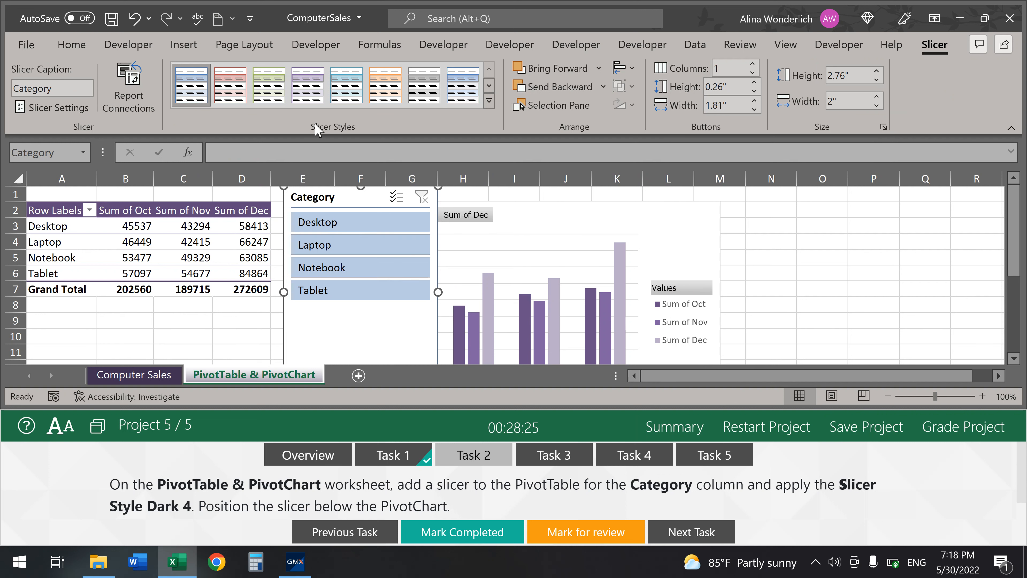
- Apply Slicer Style Dark 4, place the slicer below the PivotChart, and mark Task 2 completed
click(490, 101)
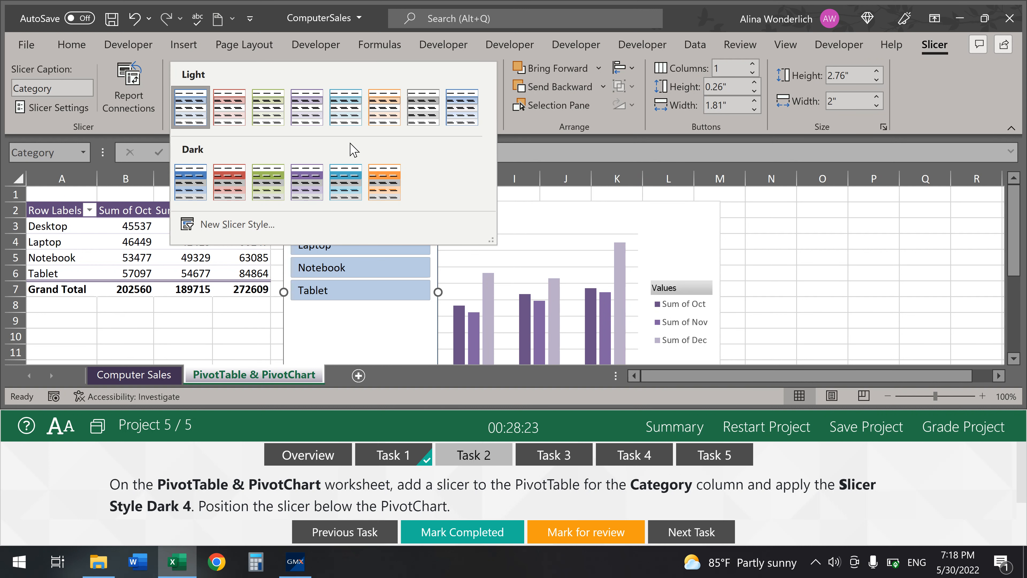
click(306, 182)
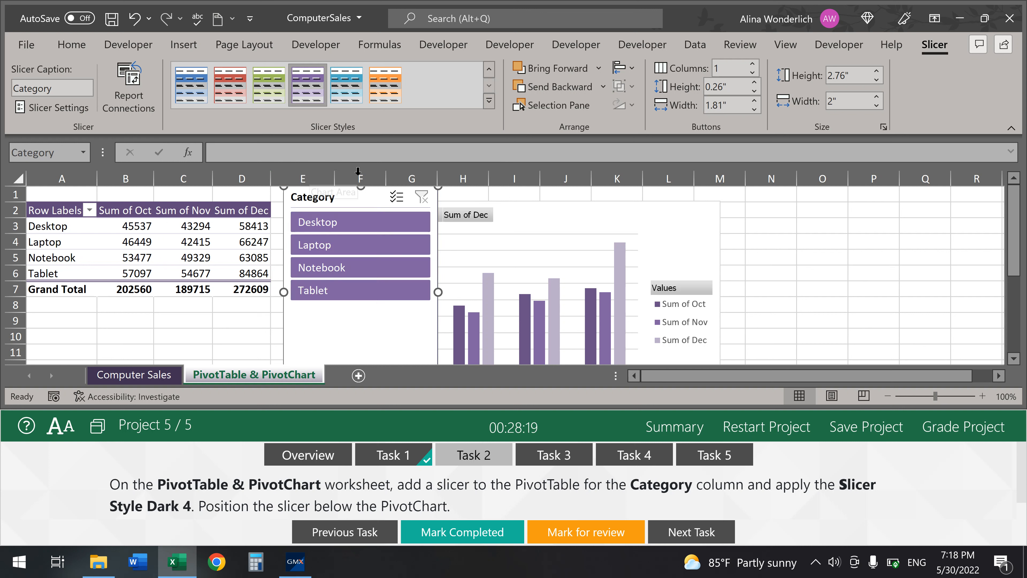
drag(345, 190, 417, 363)
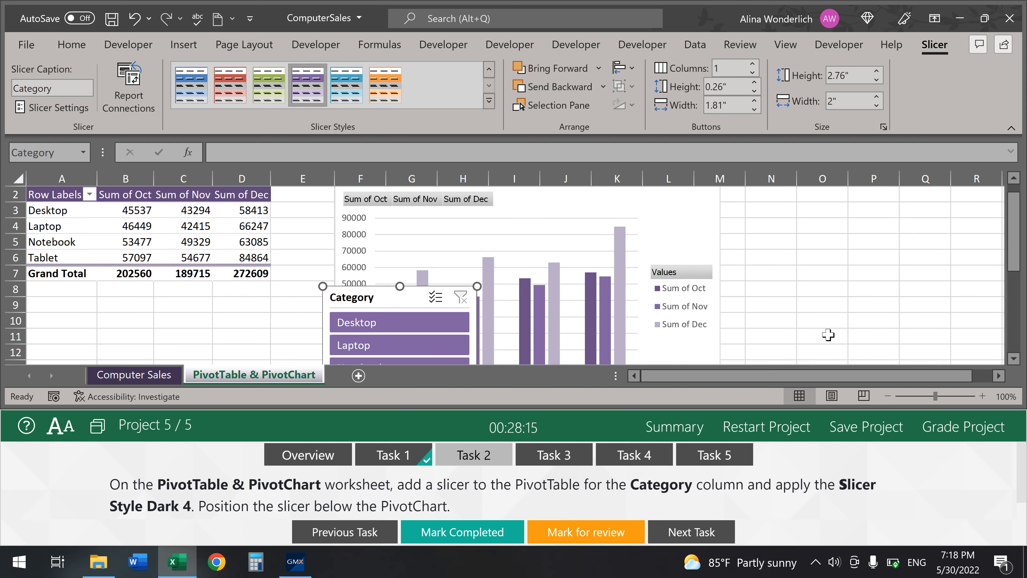
drag(683, 412, 682, 507)
click(985, 18)
click(709, 15)
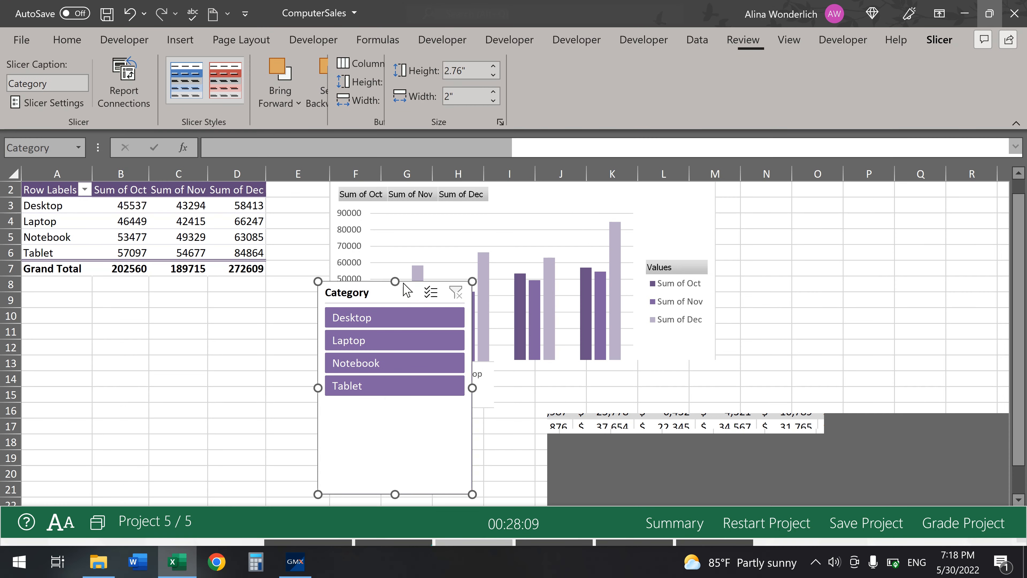
drag(376, 289, 394, 428)
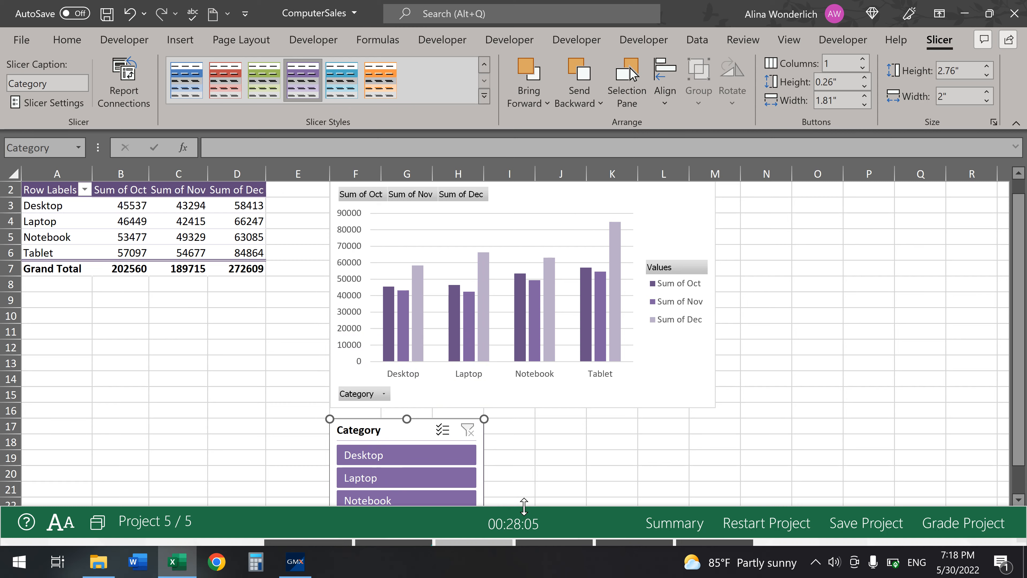
drag(524, 507, 535, 286)
click(440, 534)
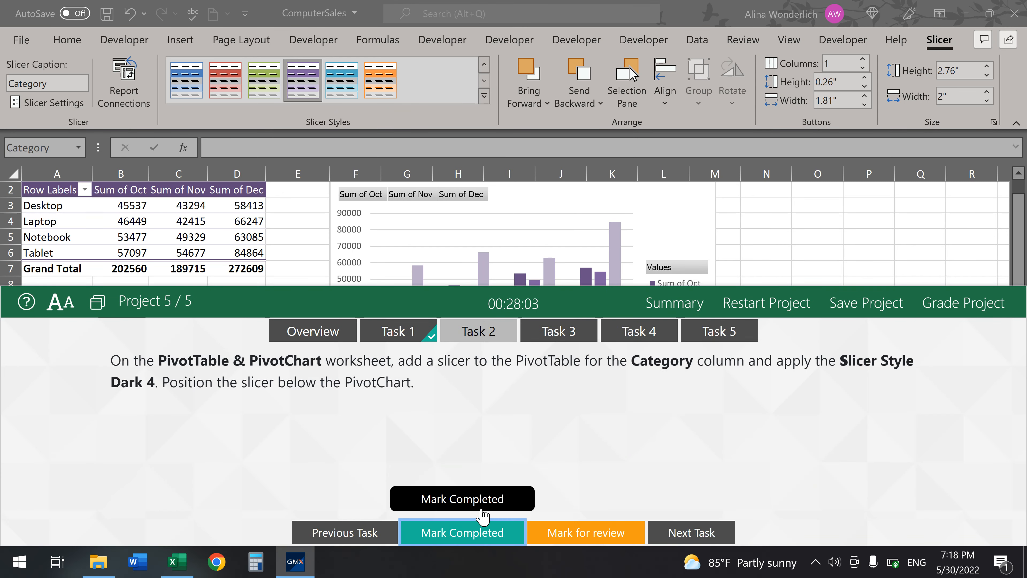
- Add Store Location to the PivotTable rows and nest Category beneath it
click(558, 336)
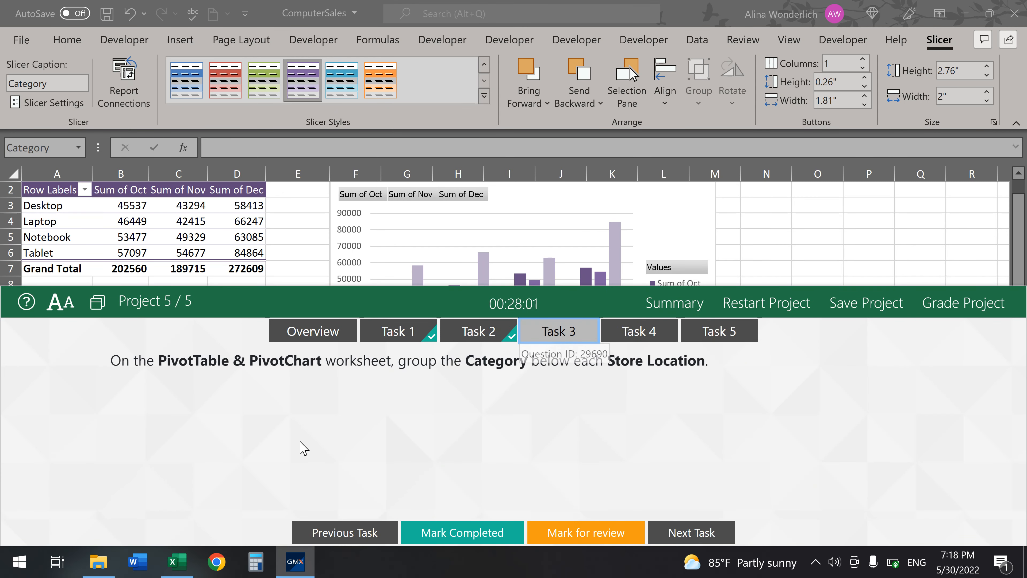
drag(309, 288, 263, 546)
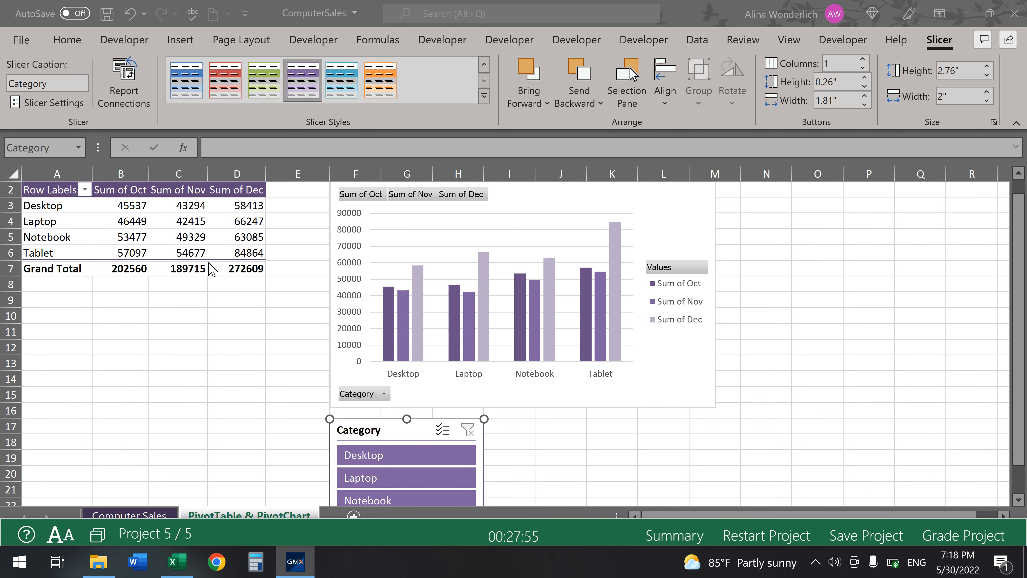
click(227, 226)
click(228, 221)
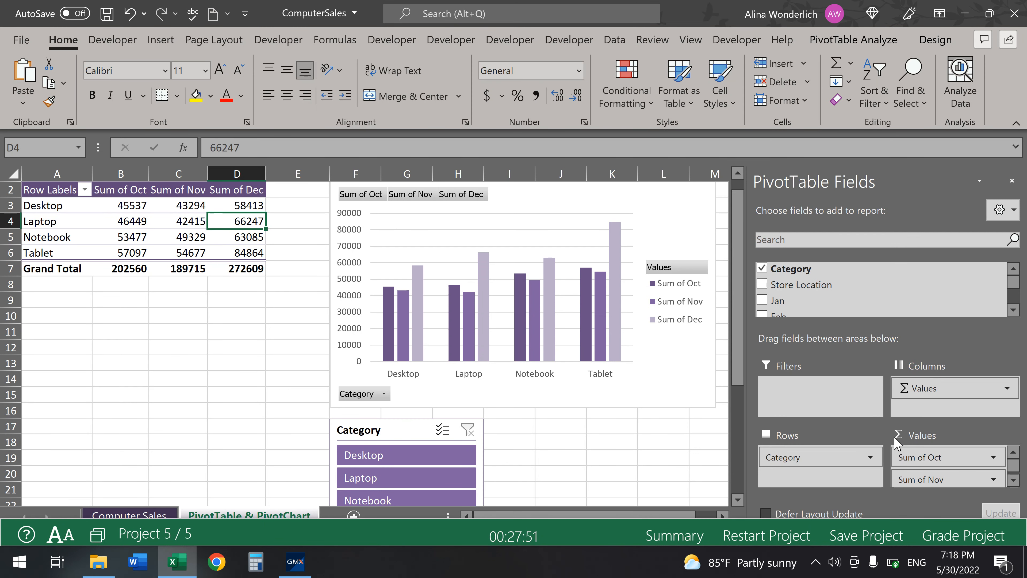
click(763, 284)
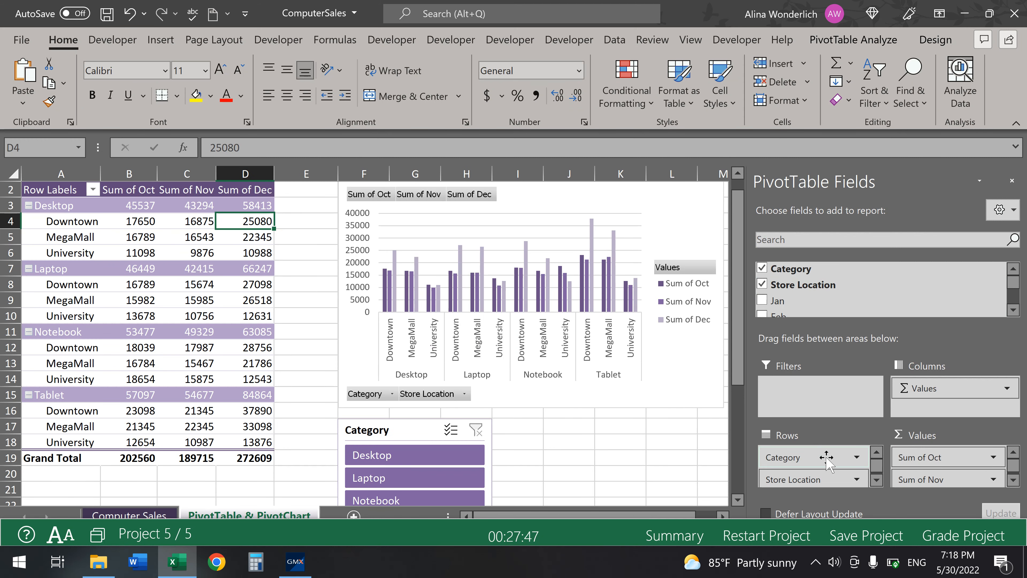
drag(804, 457, 802, 486)
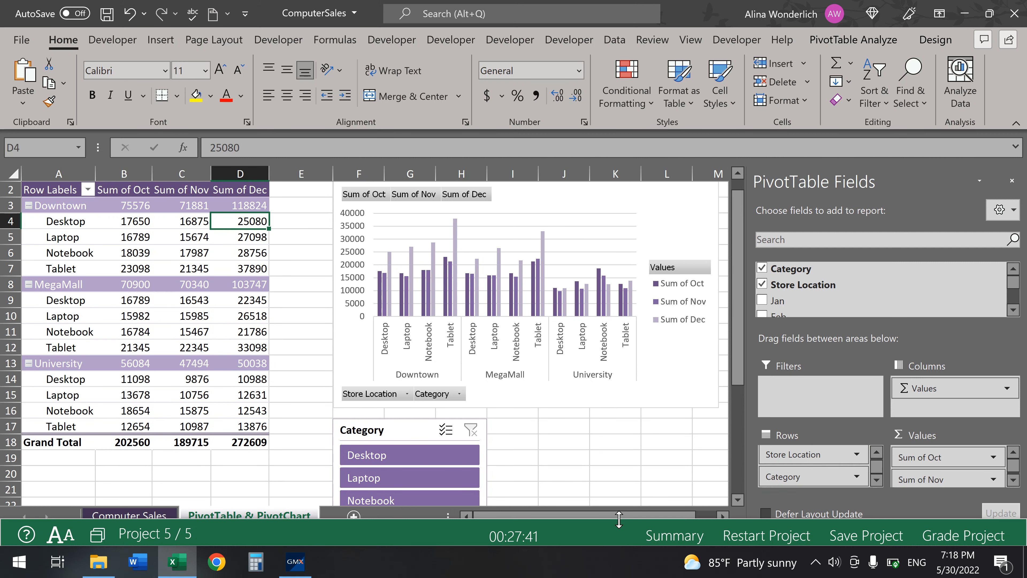
- Mark the PivotTable grouping task (Task 3) as completed
drag(619, 519, 657, 376)
click(492, 534)
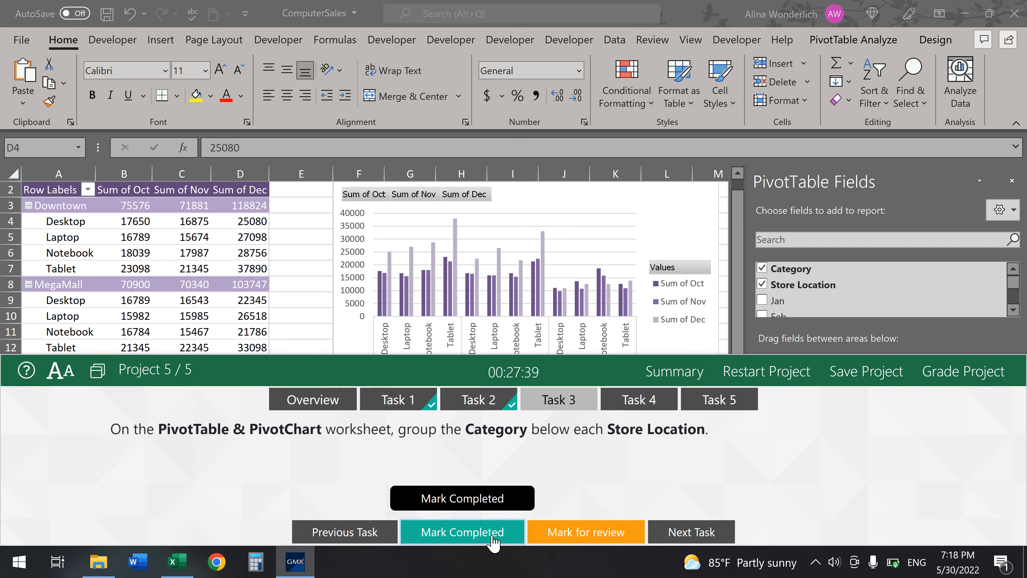
click(642, 402)
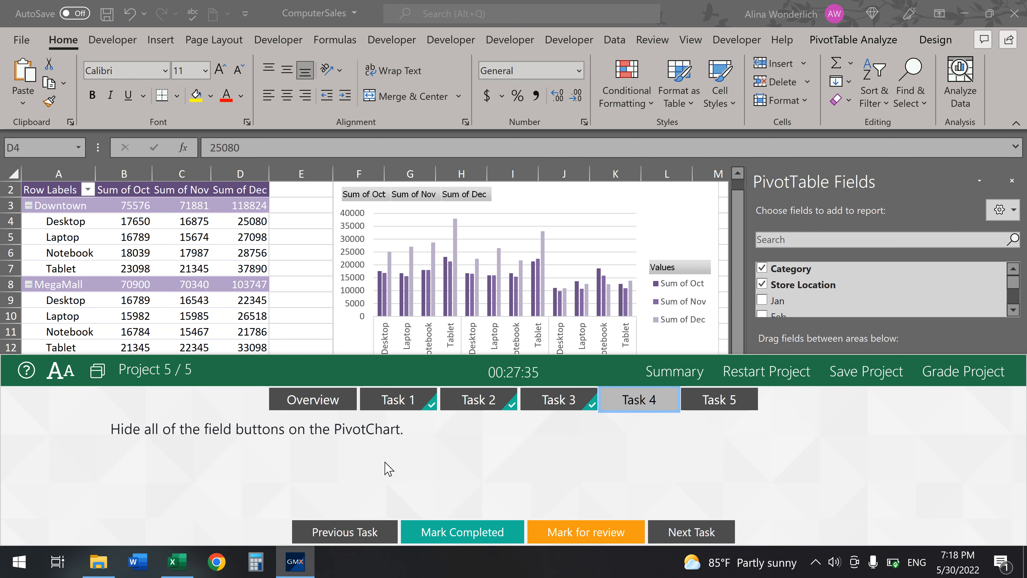
- Hide all PivotChart field buttons with Field Buttons > Hide All, then mark Task 4 completed
click(694, 221)
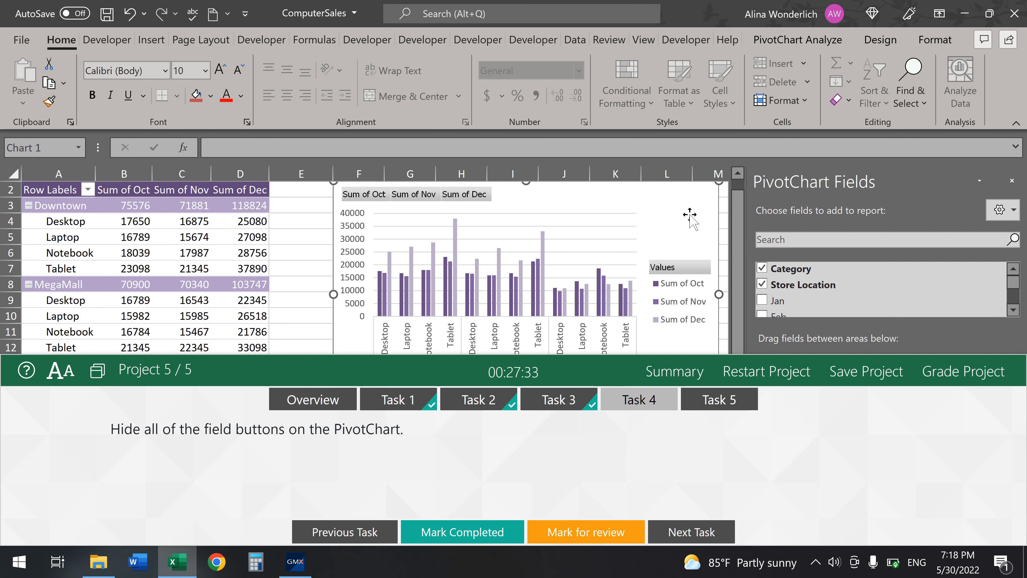
click(842, 43)
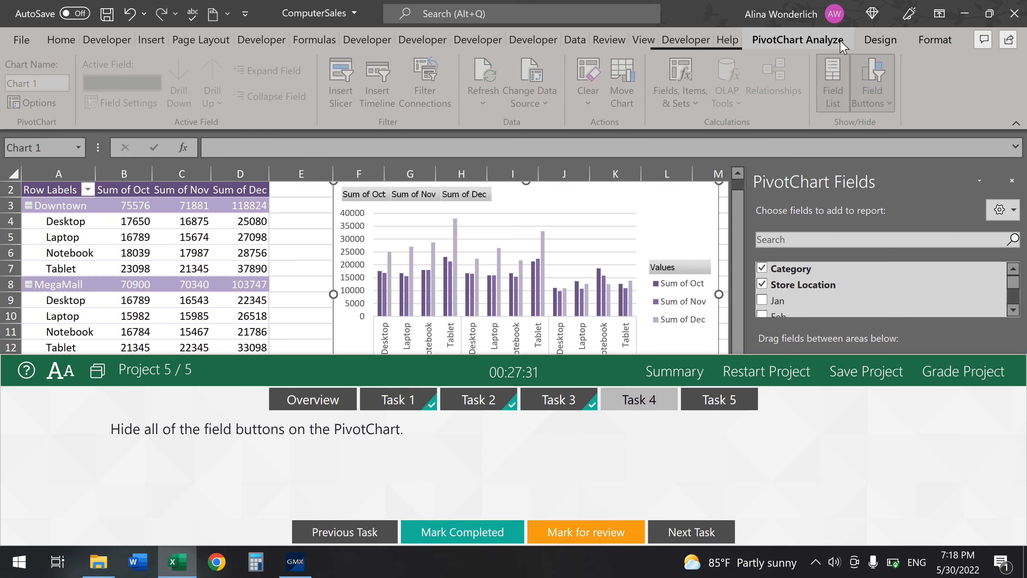
click(889, 103)
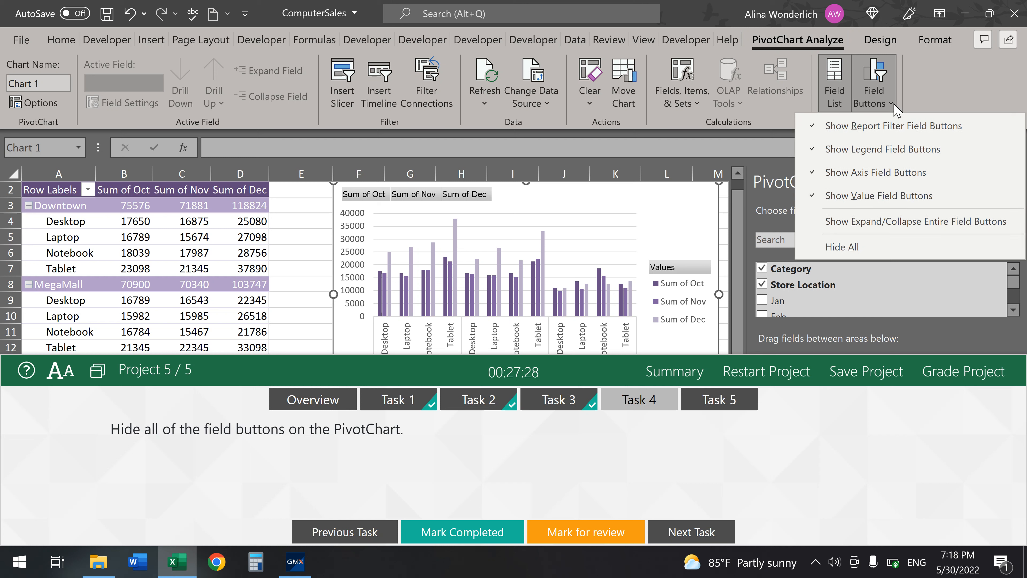
click(850, 251)
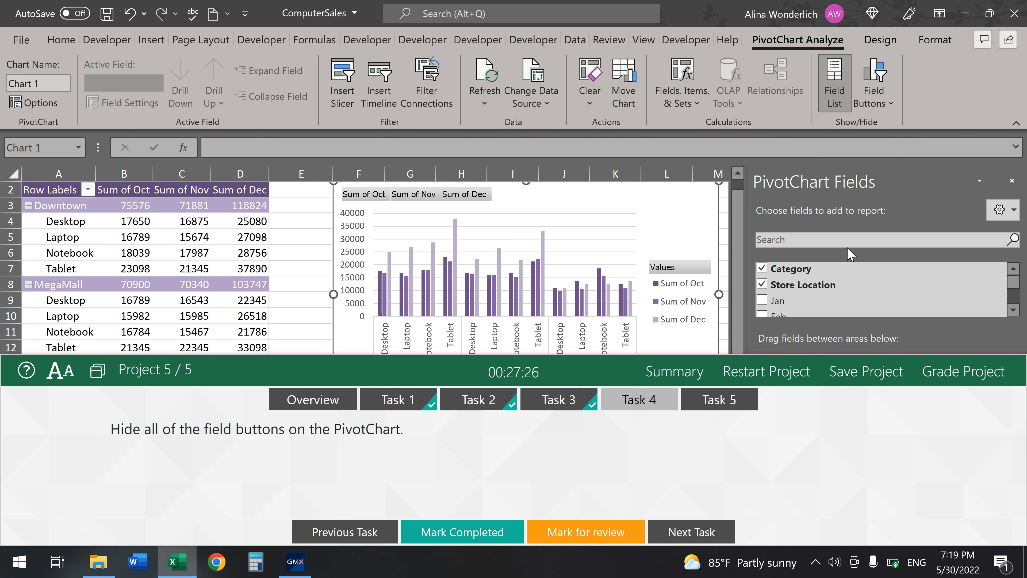
click(463, 532)
- Apply chart Style 12 to the PivotChart, mark Task 5 completed, and submit the project for grading
click(734, 409)
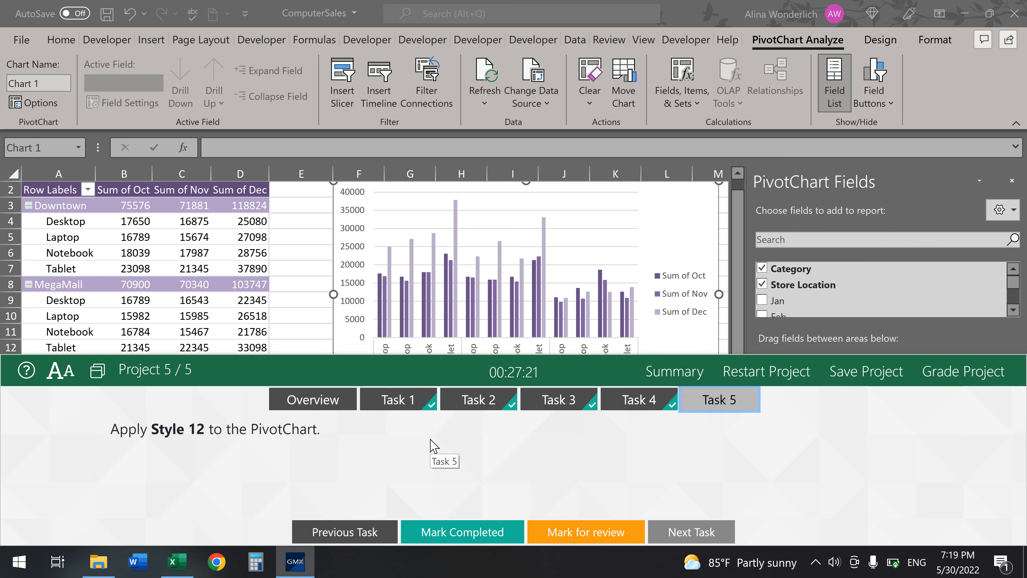
click(690, 211)
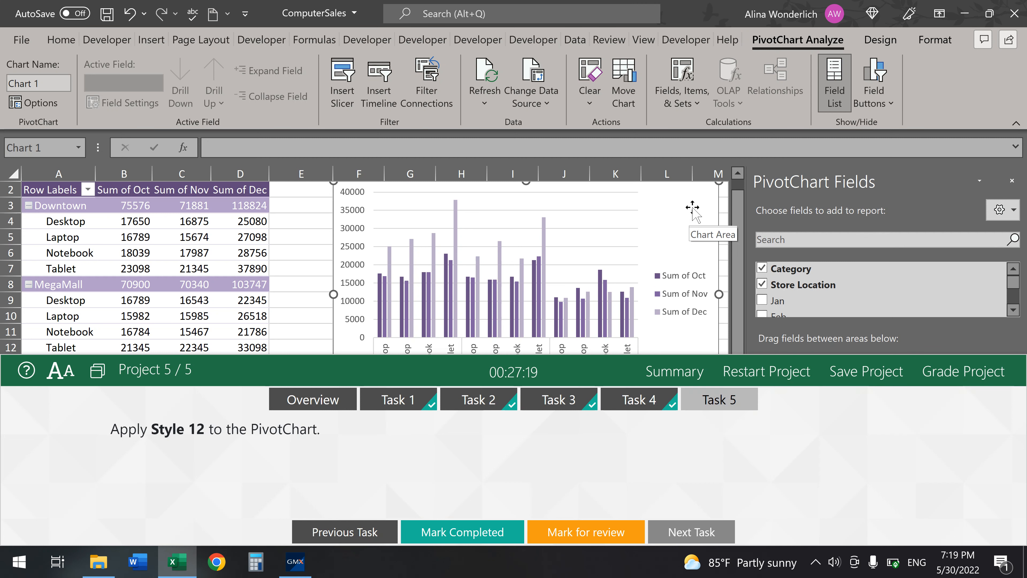
click(881, 40)
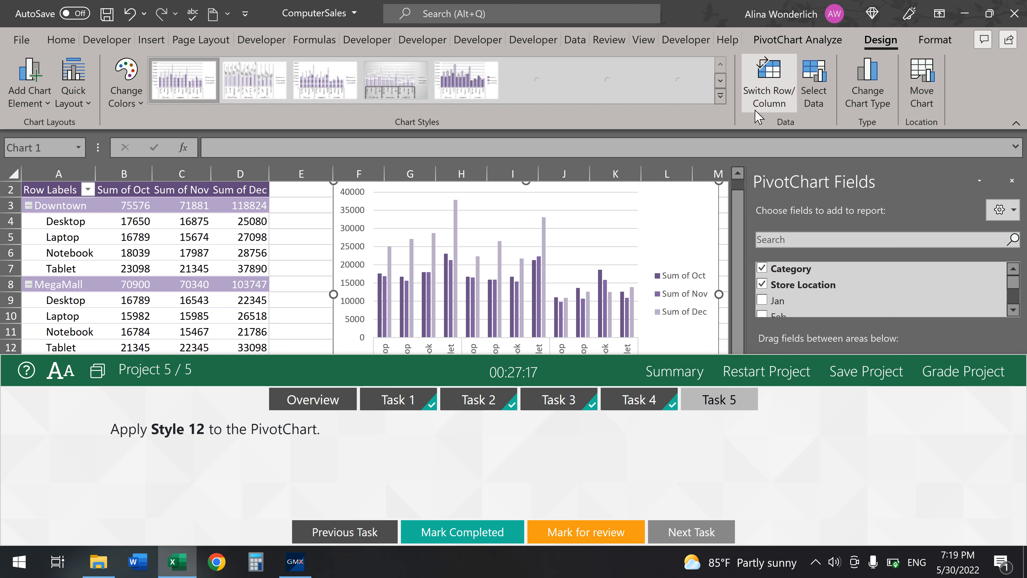
click(720, 97)
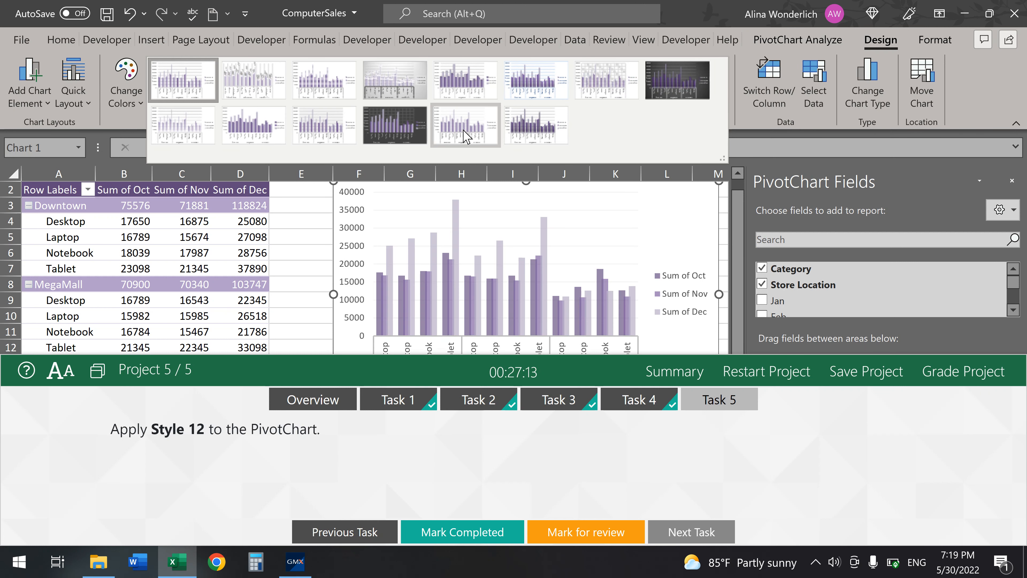
click(396, 129)
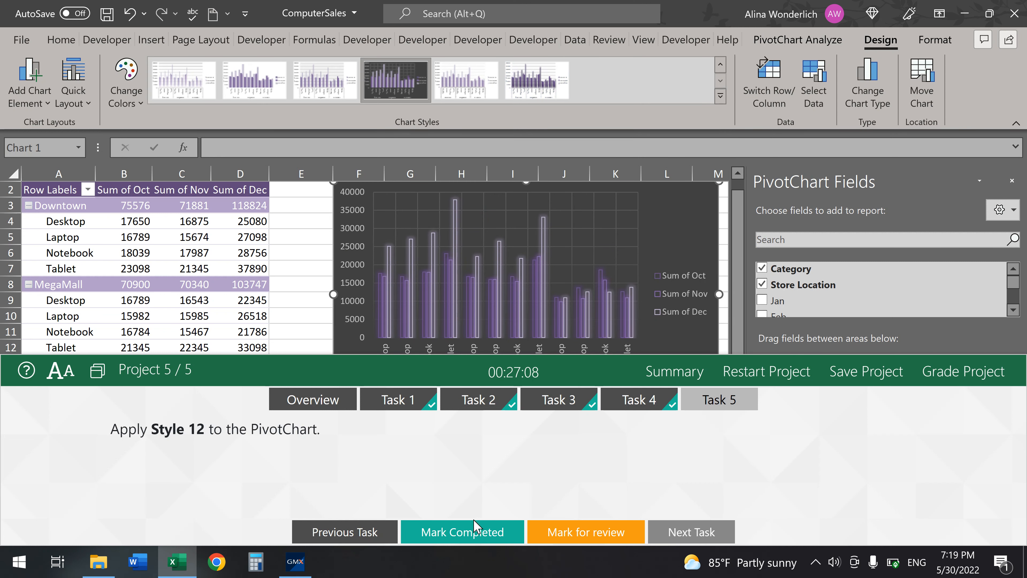
click(466, 534)
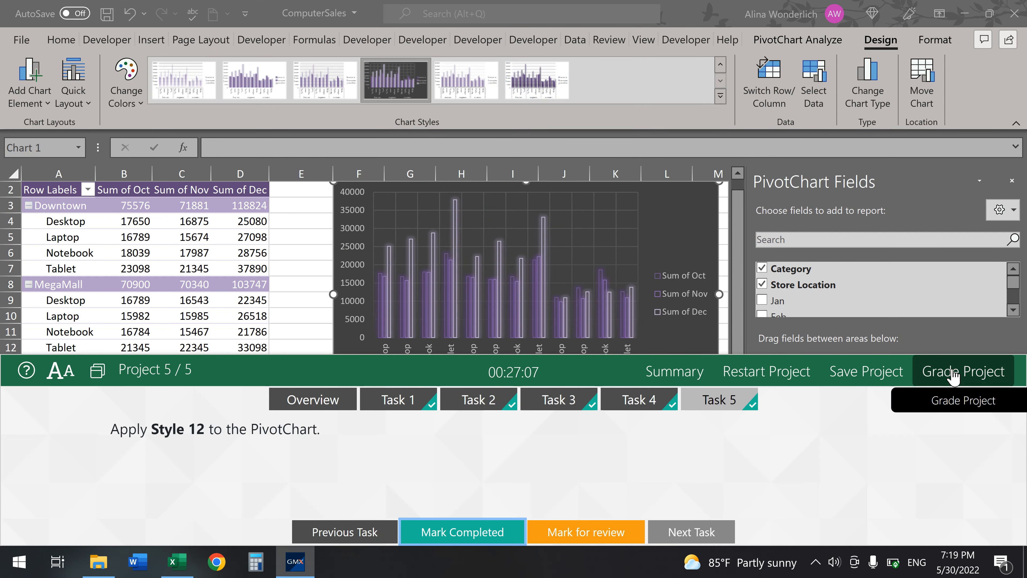
click(931, 371)
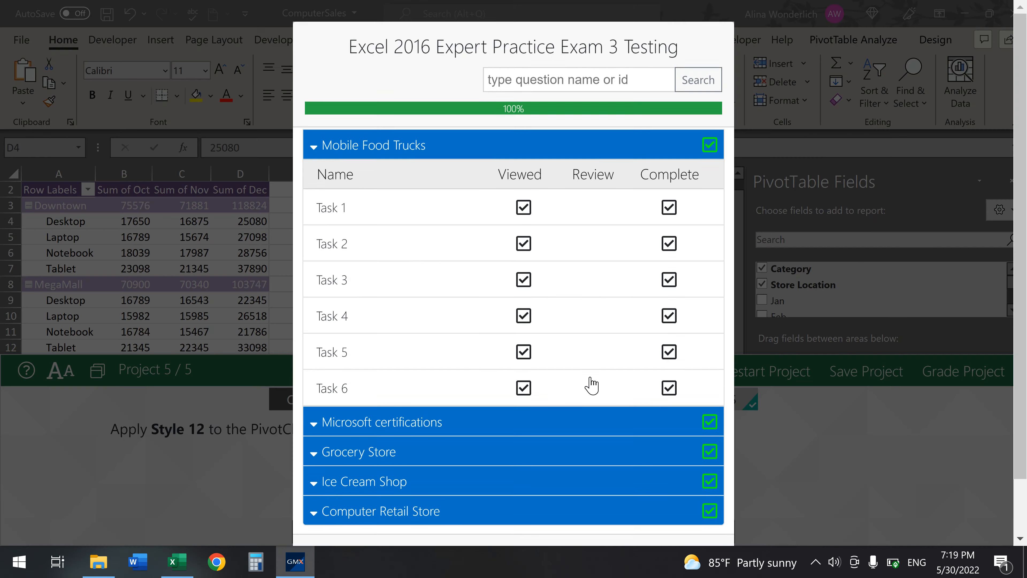
- Finish the Excel 2016 Expert Practice Exam 3 and confirm it for grading
scroll(592, 386, down, 3)
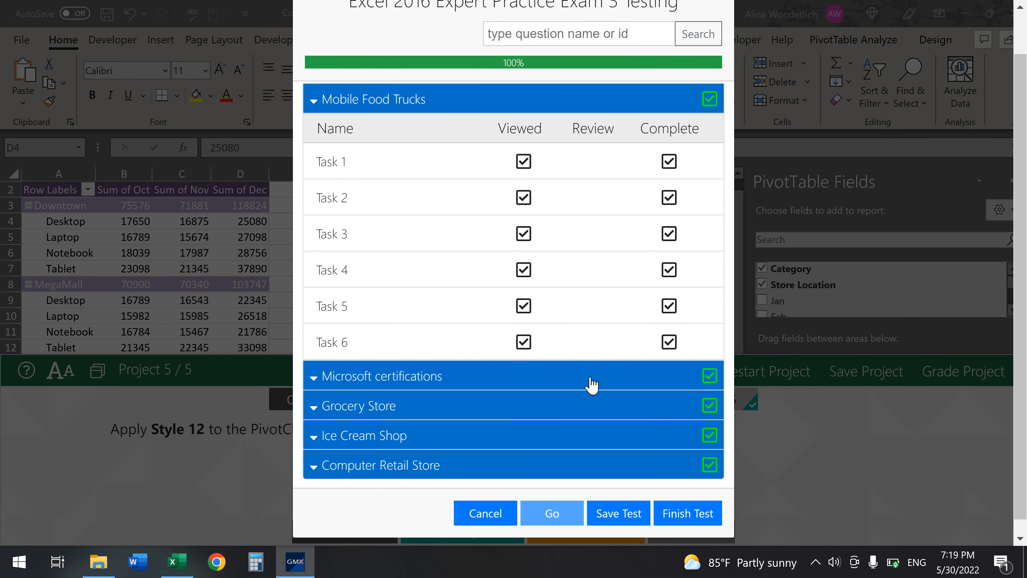
click(692, 502)
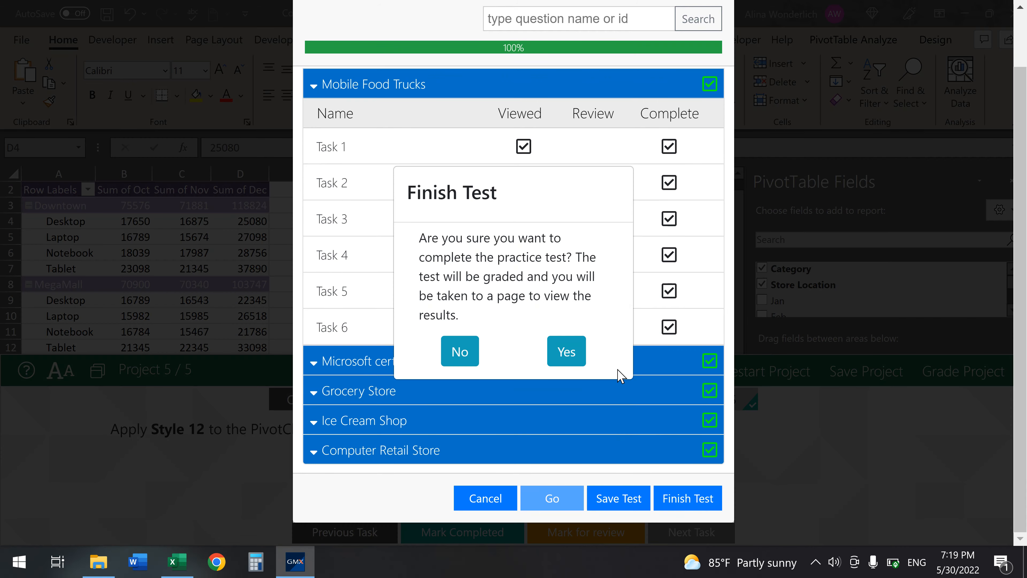
click(582, 353)
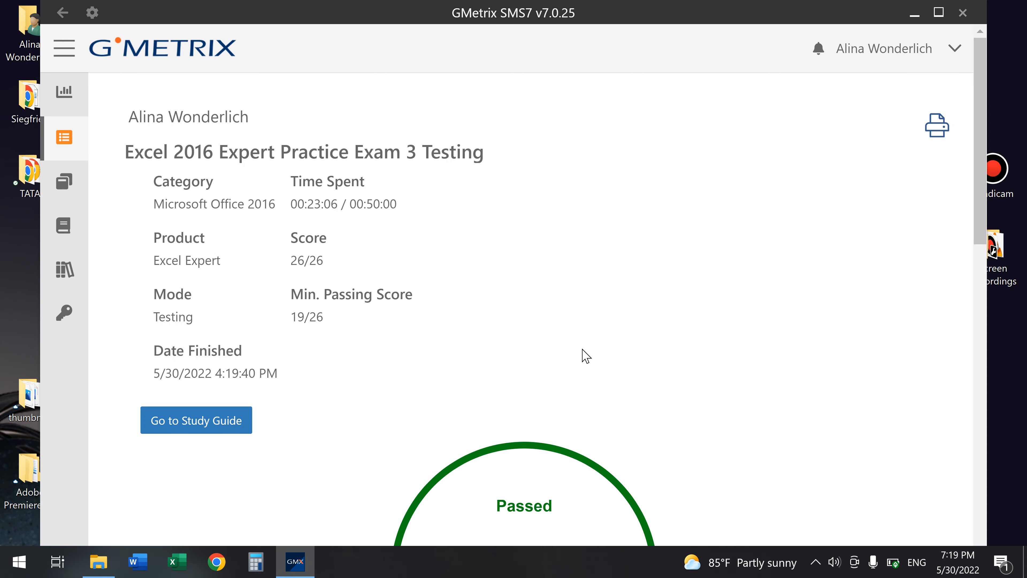
- Review the 26/26 passing score of 1000, close GMetrix, and select the Bandicam shortcut
scroll(587, 356, down, 8)
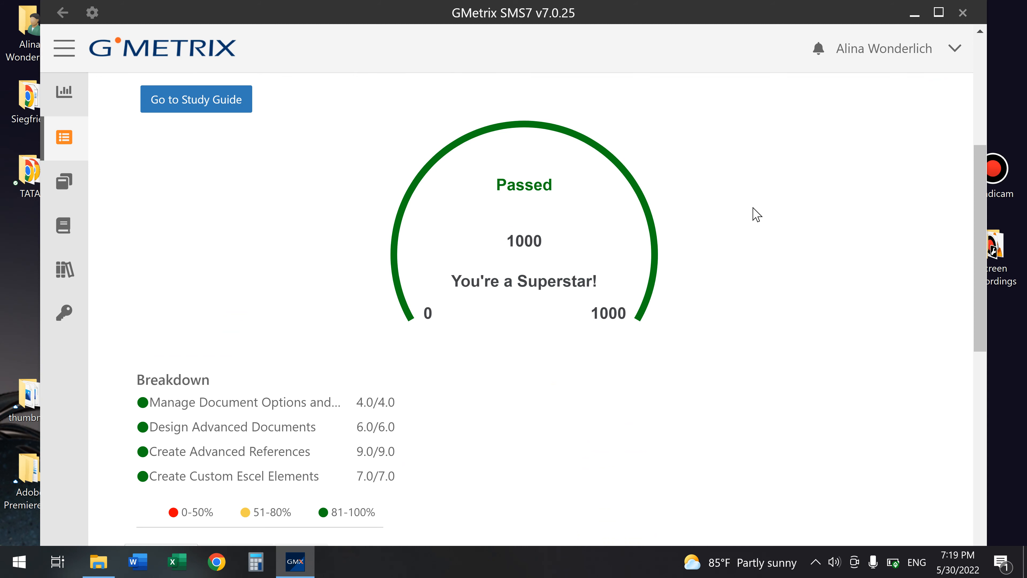
click(965, 22)
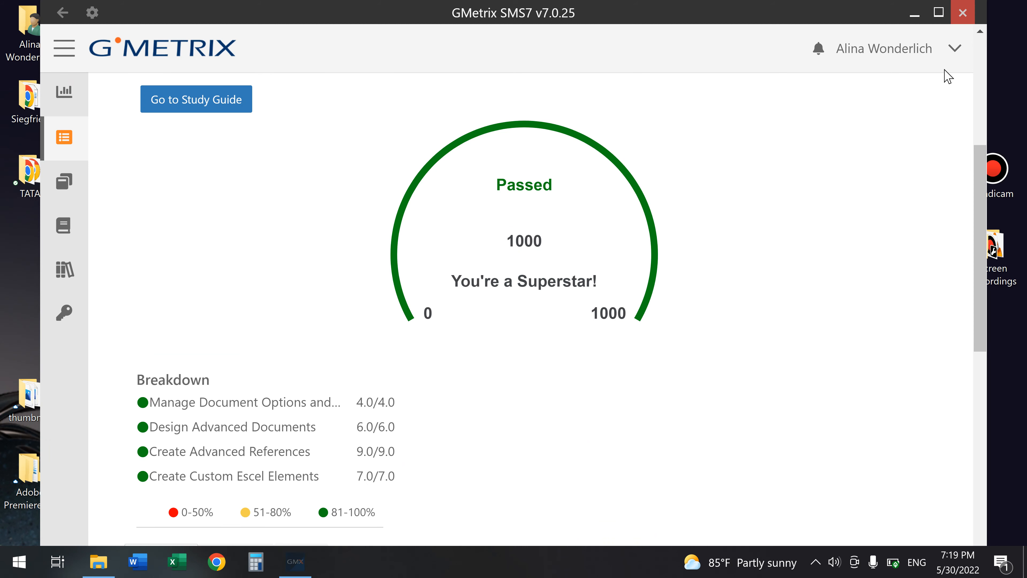
click(992, 178)
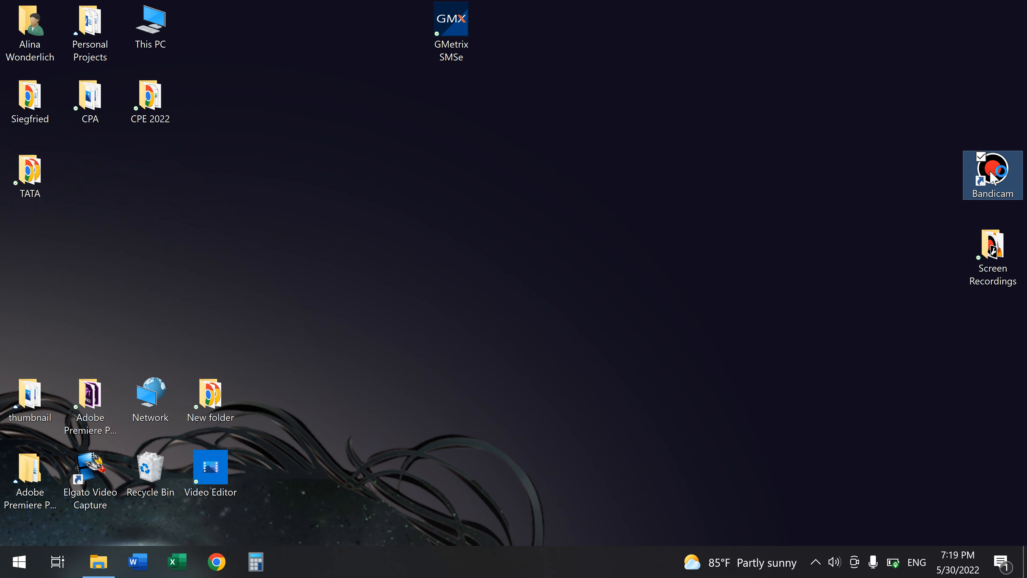